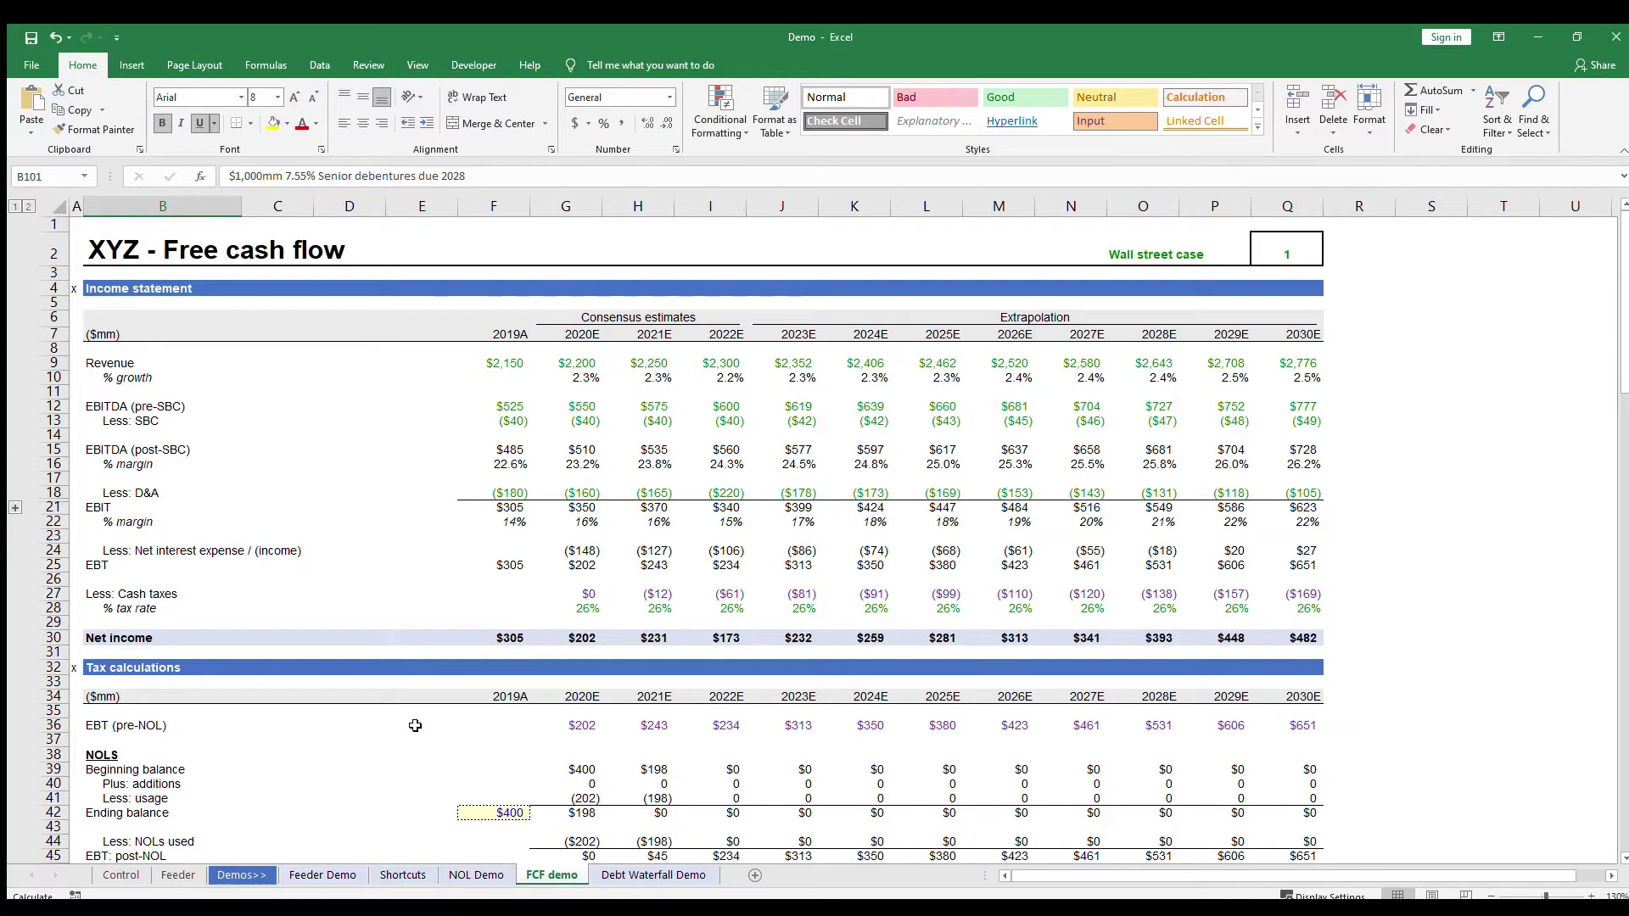
- Review FCF demo's Income statement, Free Cash Flow and Debt paydown sections and Feeder-linked 2019A revenue
{"action": "scroll", "coordinate": [415, 725], "scroll_direction": "down", "scroll_amount": 1}
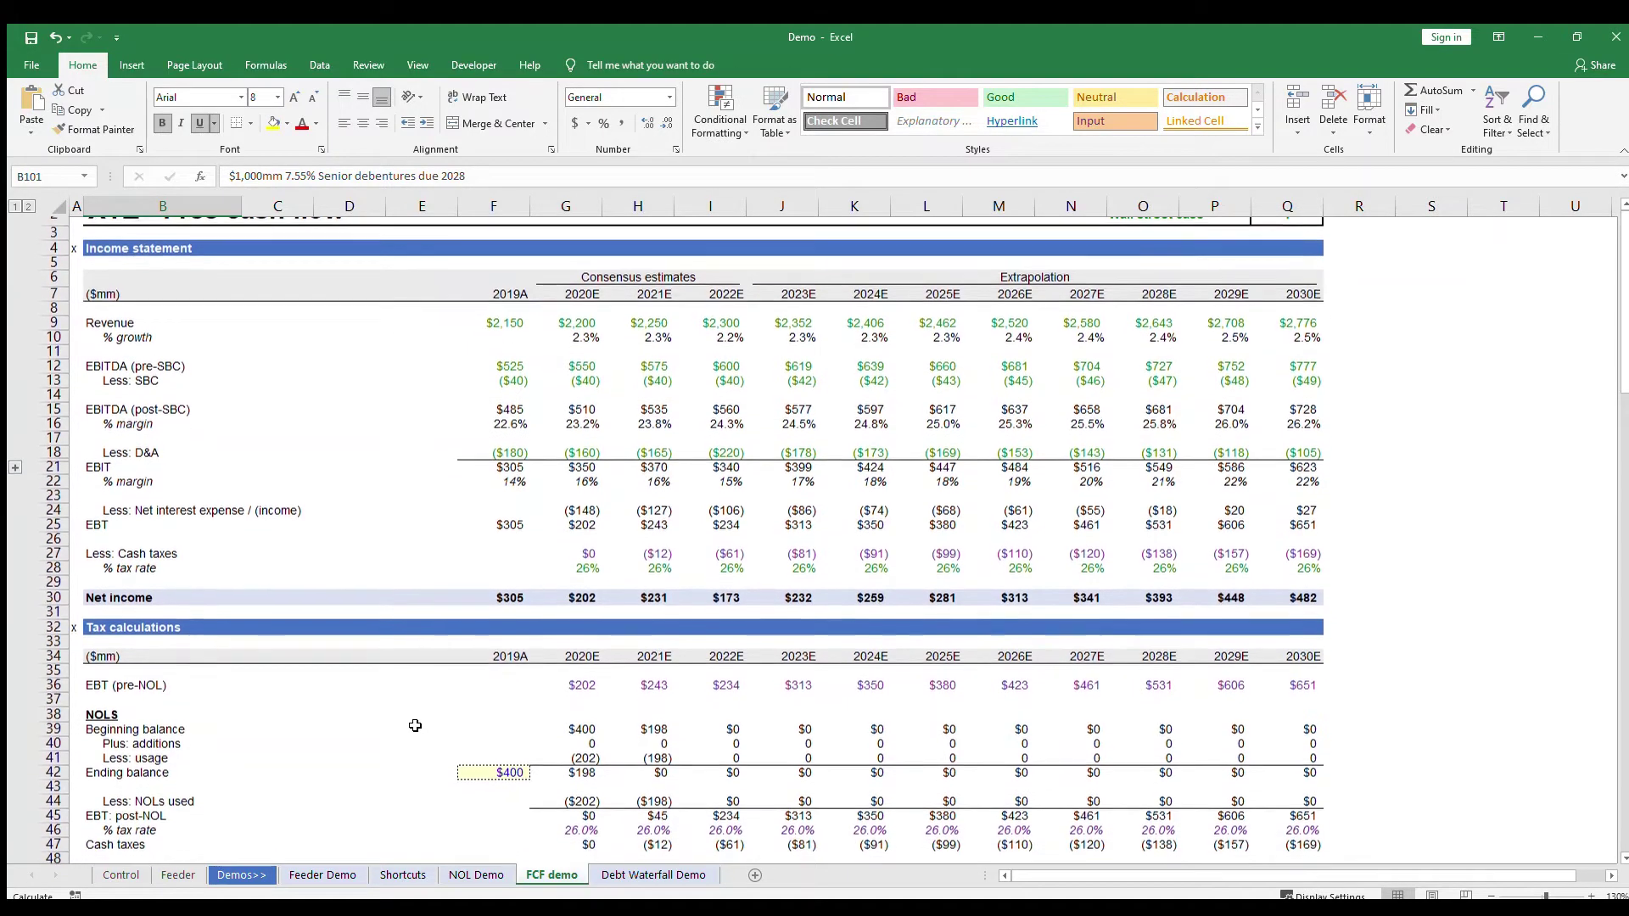
{"action": "scroll", "coordinate": [414, 726], "scroll_direction": "up", "scroll_amount": 1}
{"action": "scroll", "coordinate": [415, 726], "scroll_direction": "up", "scroll_amount": 1}
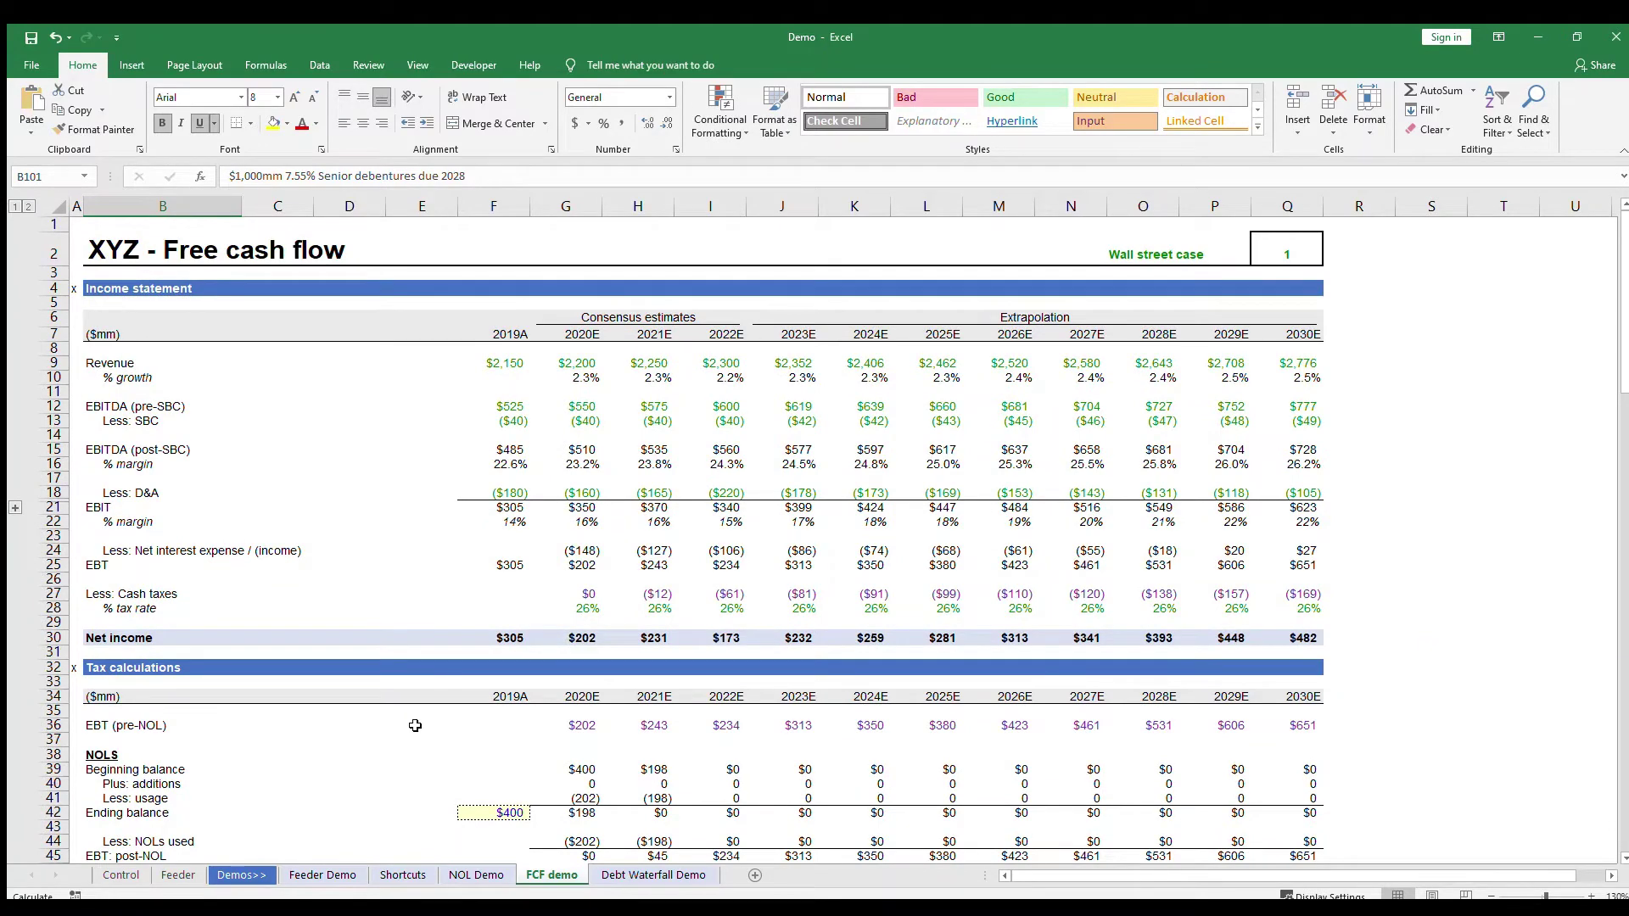
{"action": "scroll", "coordinate": [415, 726], "scroll_direction": "down", "scroll_amount": 1}
{"action": "scroll", "coordinate": [415, 726], "scroll_direction": "down", "scroll_amount": 2}
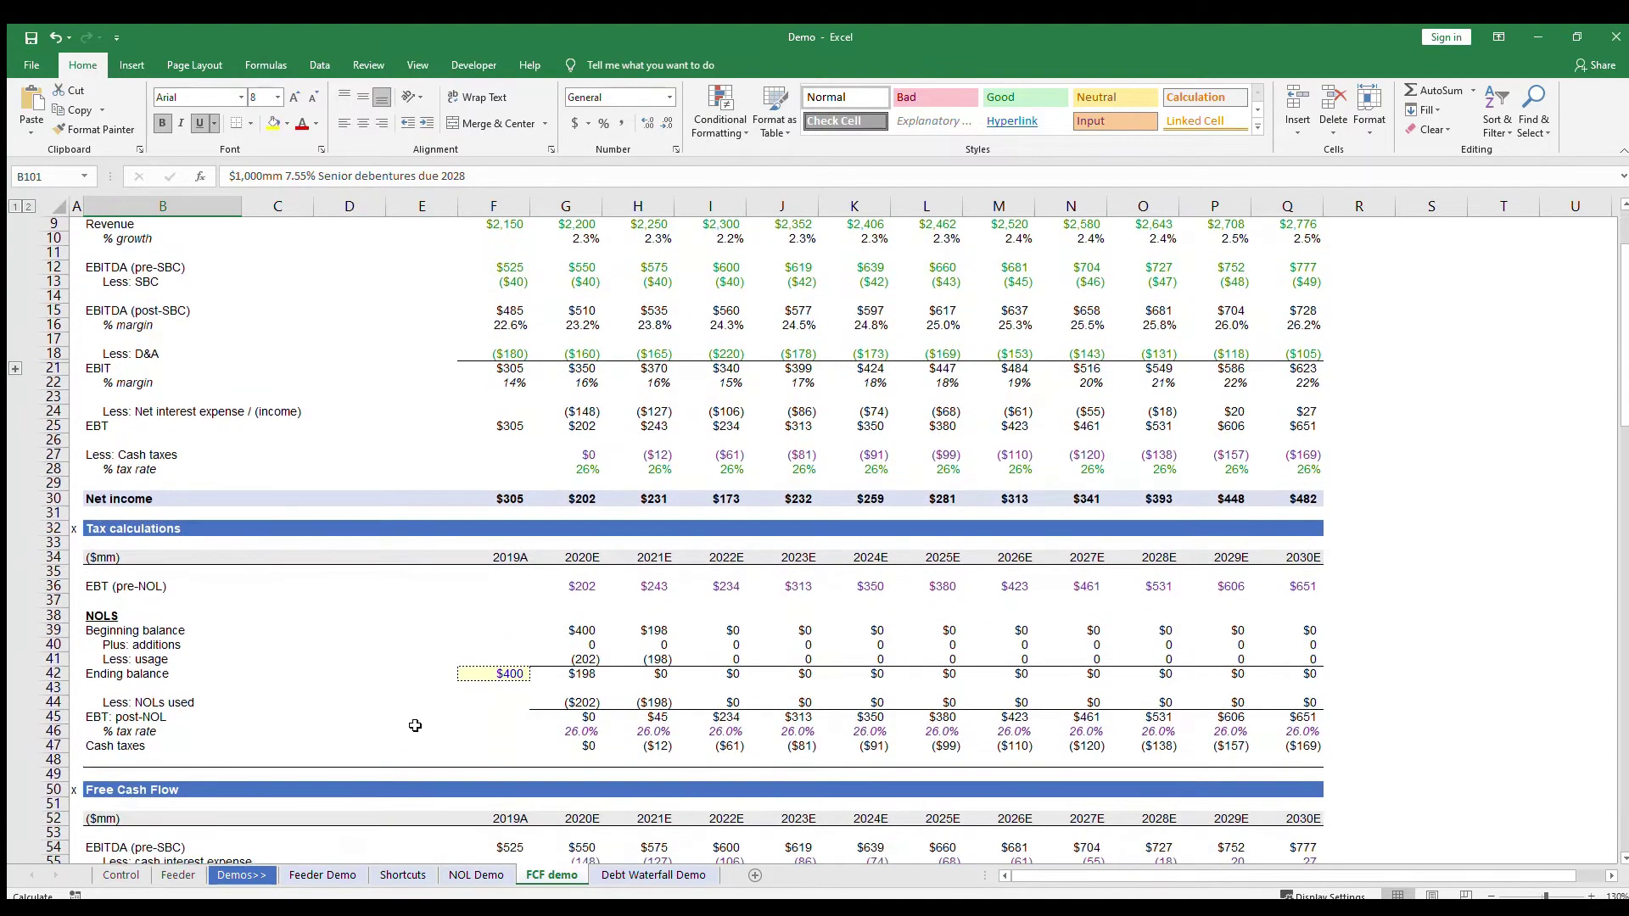
{"action": "scroll", "coordinate": [415, 725], "scroll_direction": "down", "scroll_amount": 3}
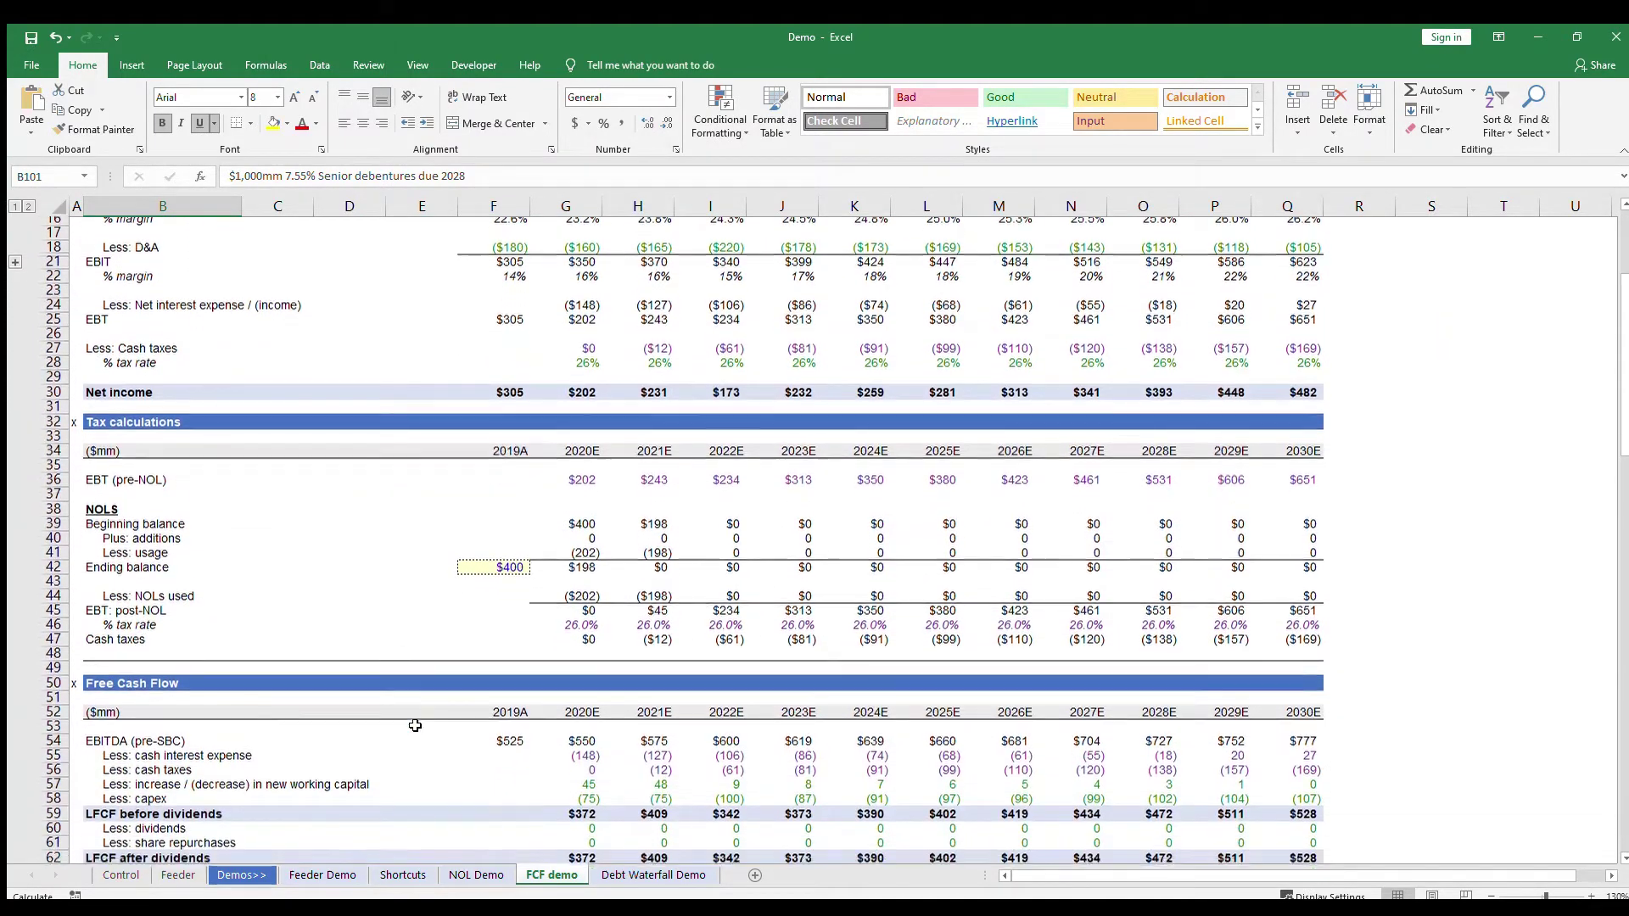
{"action": "scroll", "coordinate": [415, 725], "scroll_direction": "down", "scroll_amount": 2}
{"action": "scroll", "coordinate": [415, 726], "scroll_direction": "down", "scroll_amount": 2}
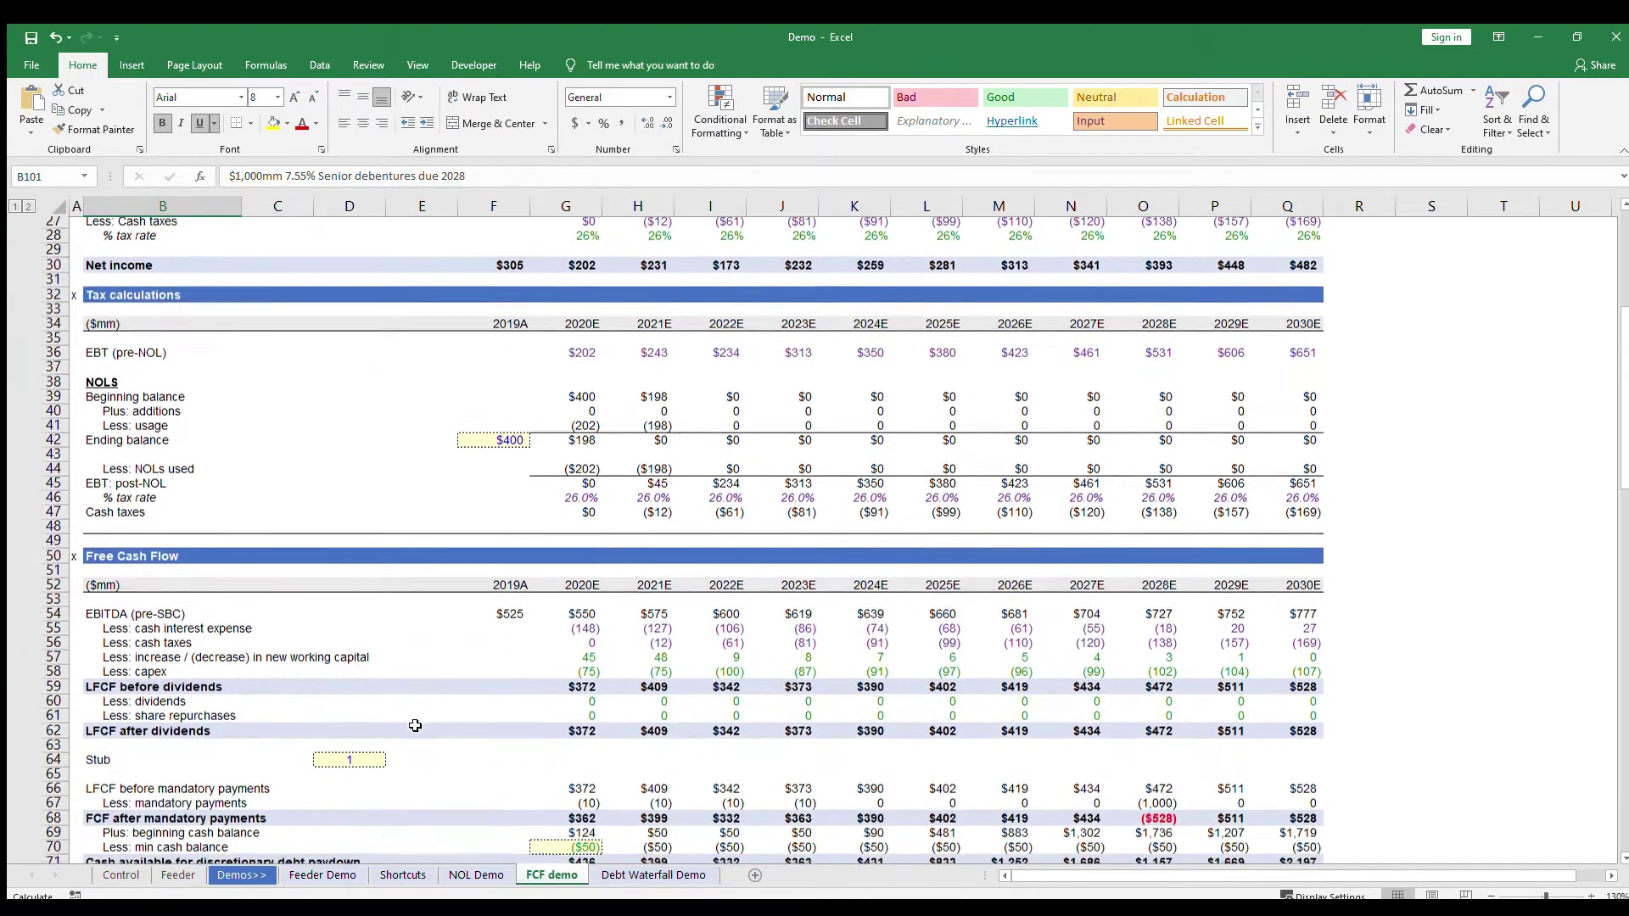
{"action": "scroll", "coordinate": [415, 725], "scroll_direction": "up", "scroll_amount": 2}
{"action": "scroll", "coordinate": [415, 726], "scroll_direction": "down", "scroll_amount": 2}
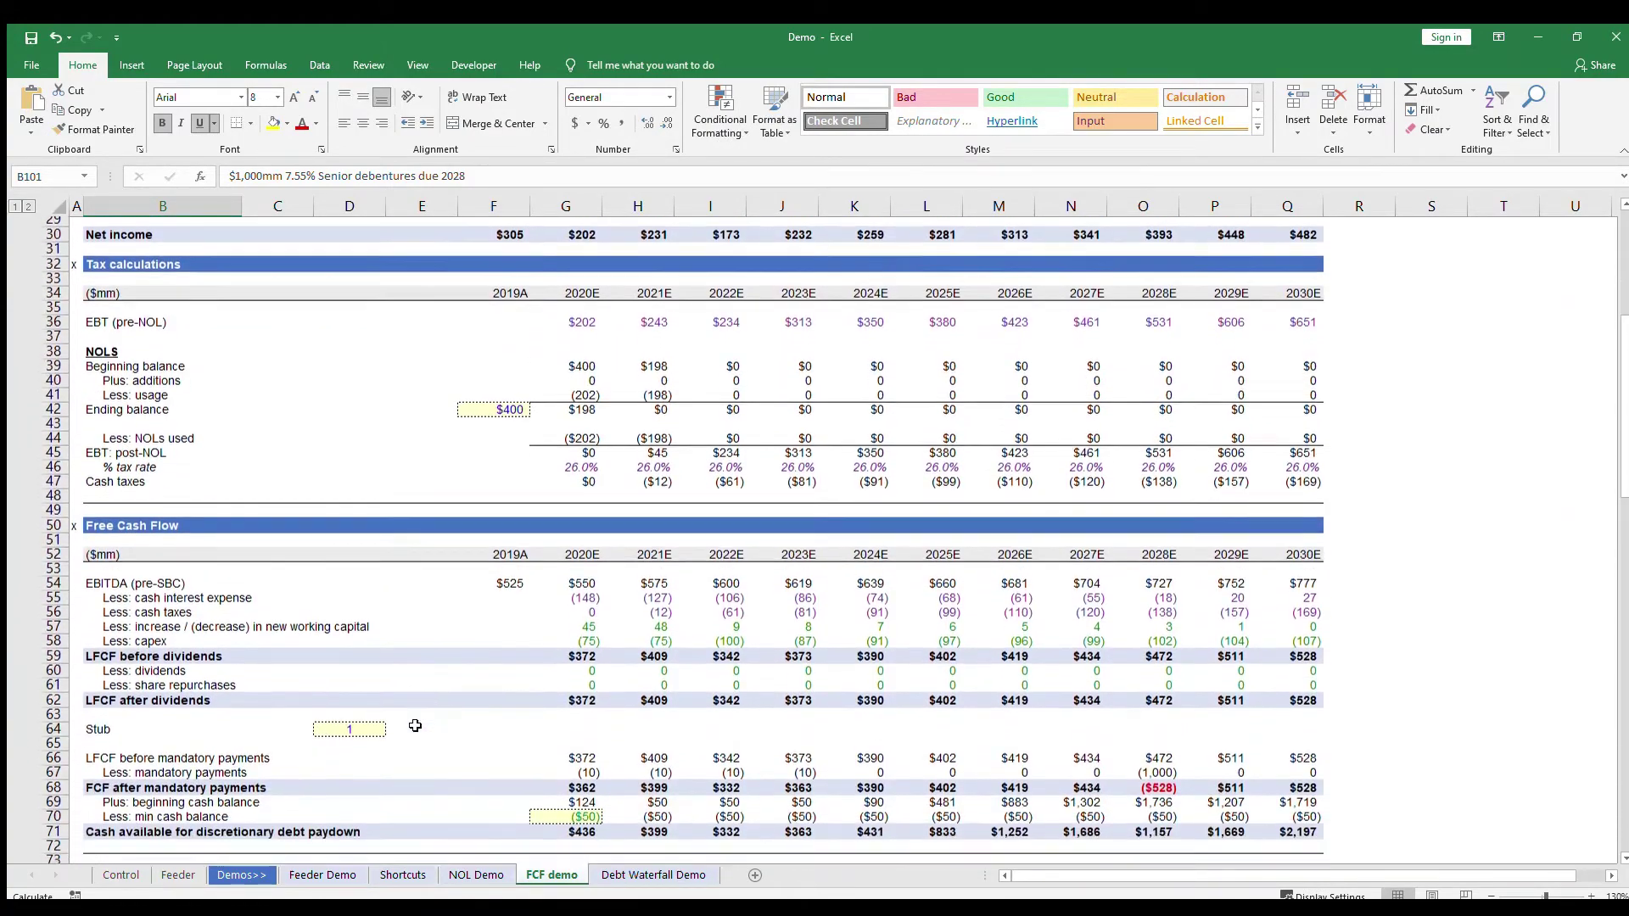
{"action": "scroll", "coordinate": [415, 725], "scroll_direction": "down", "scroll_amount": 3}
{"action": "scroll", "coordinate": [415, 726], "scroll_direction": "down", "scroll_amount": 2}
{"action": "scroll", "coordinate": [415, 726], "scroll_direction": "up", "scroll_amount": 15}
{"action": "left_click", "coordinate": [89, 290]}
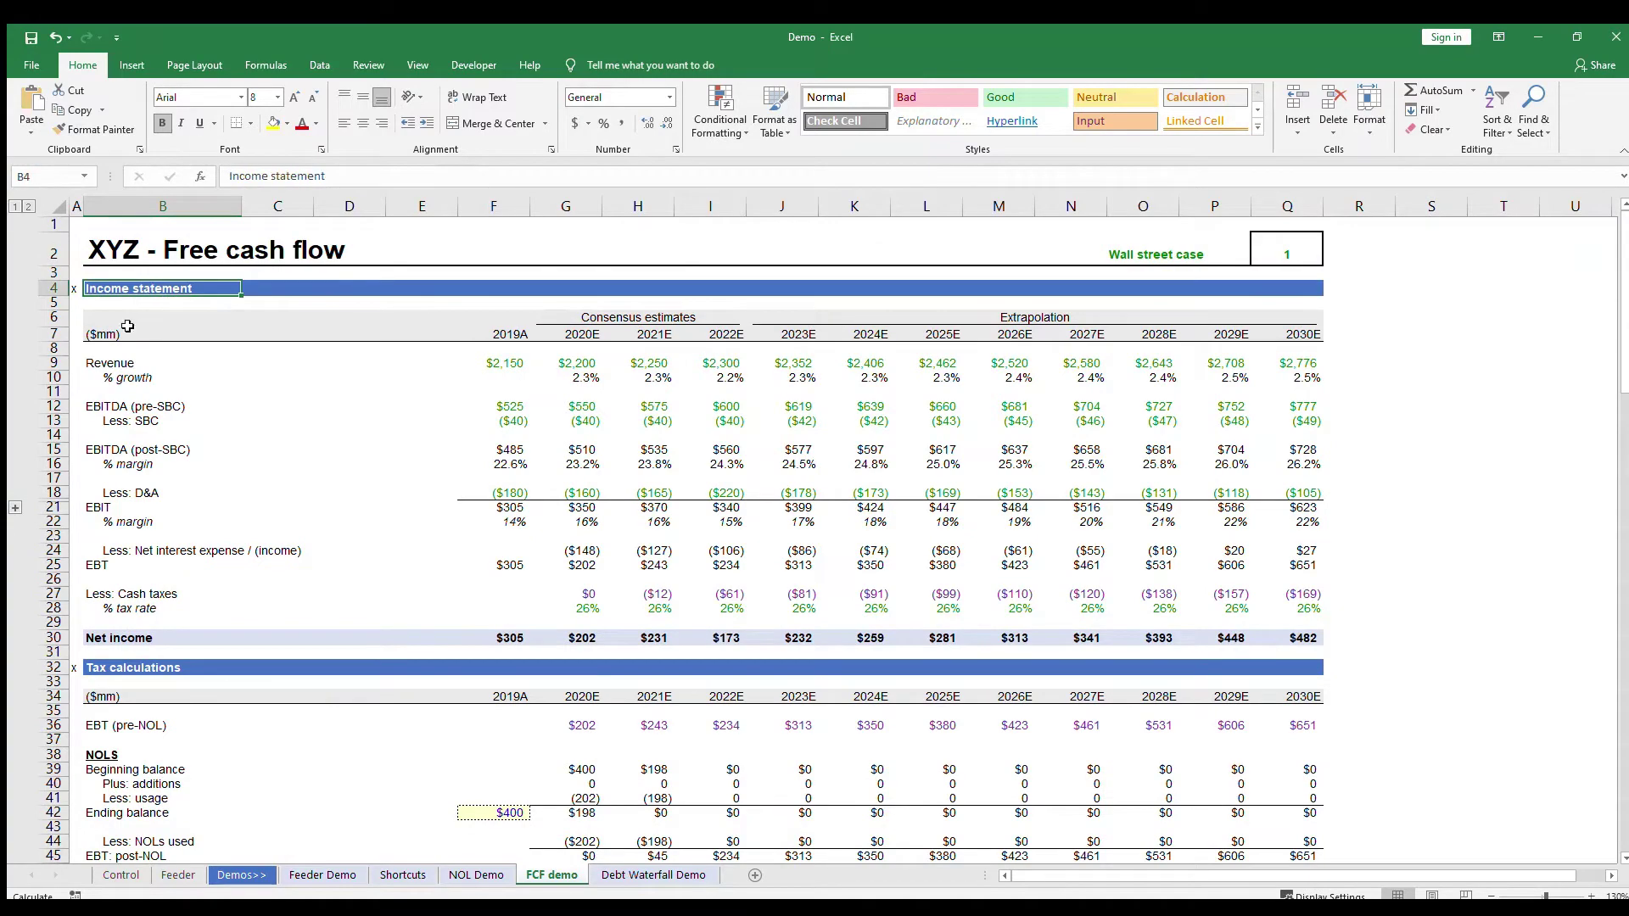
{"action": "scroll", "coordinate": [160, 466], "scroll_direction": "down", "scroll_amount": 9}
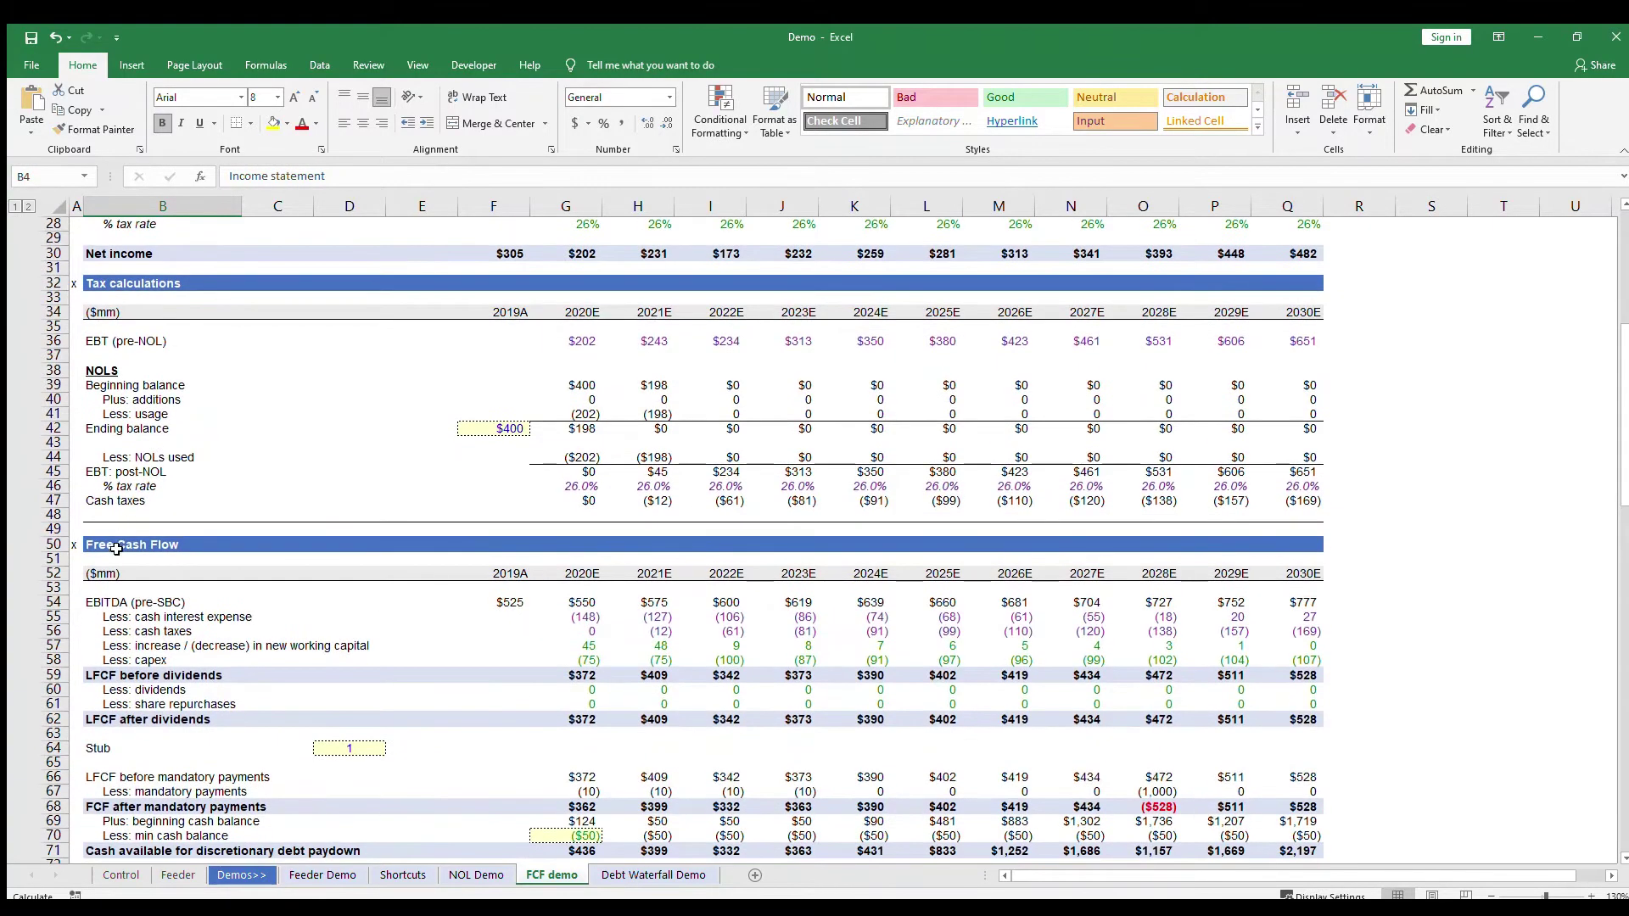
{"action": "left_click", "coordinate": [117, 546]}
{"action": "scroll", "coordinate": [198, 668], "scroll_direction": "down", "scroll_amount": 9}
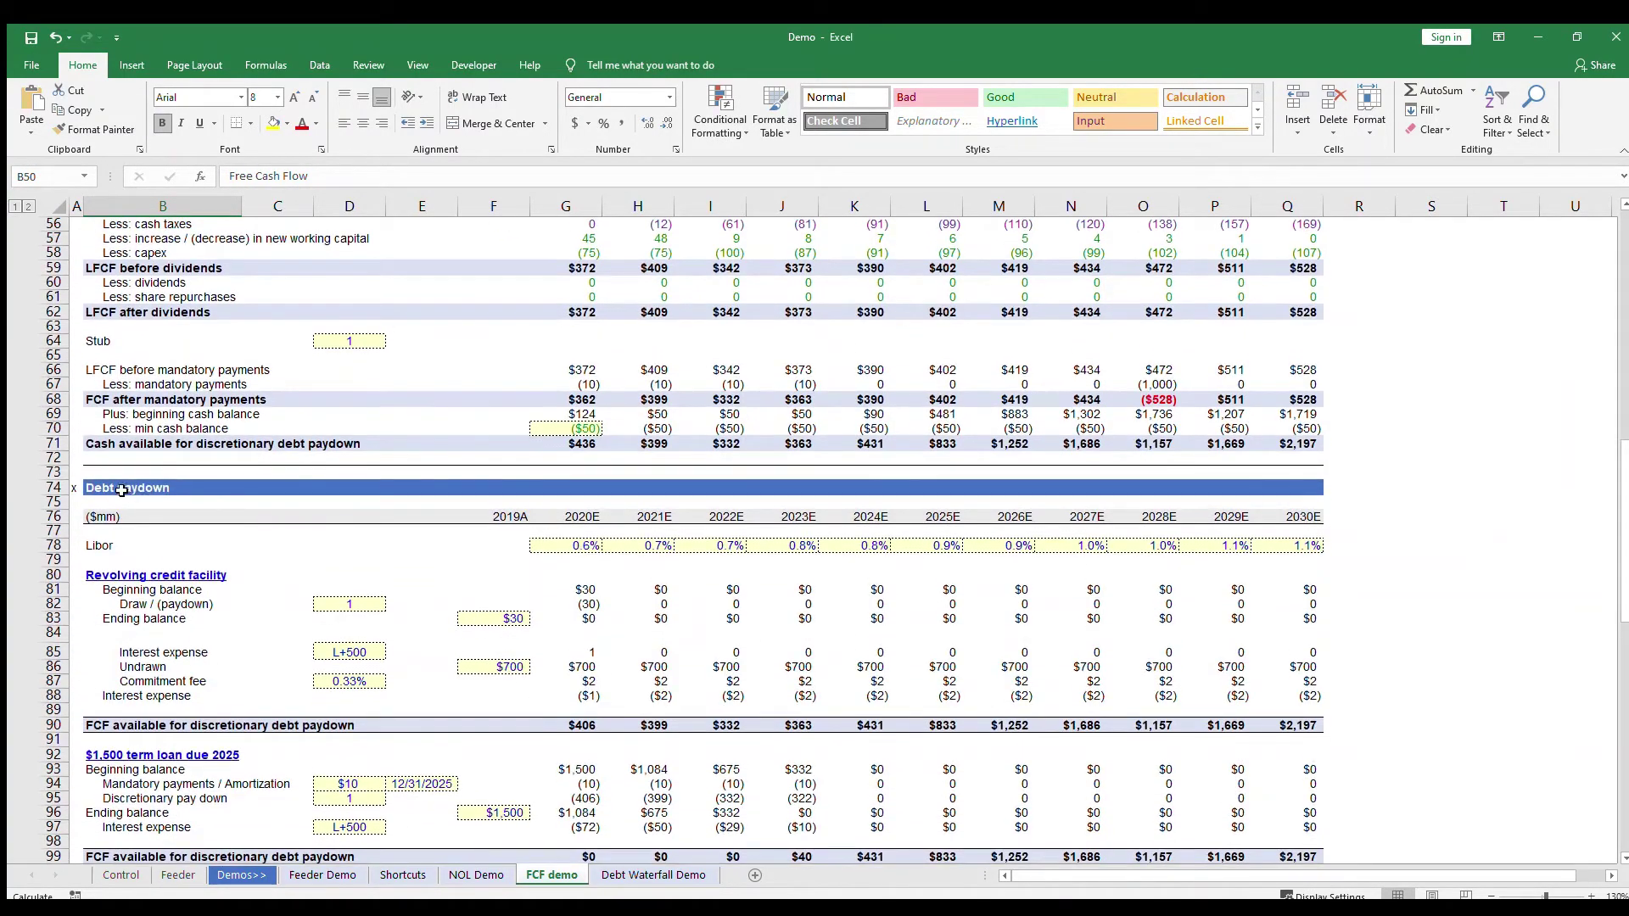
{"action": "left_click", "coordinate": [122, 491]}
{"action": "scroll", "coordinate": [266, 620], "scroll_direction": "up", "scroll_amount": 18}
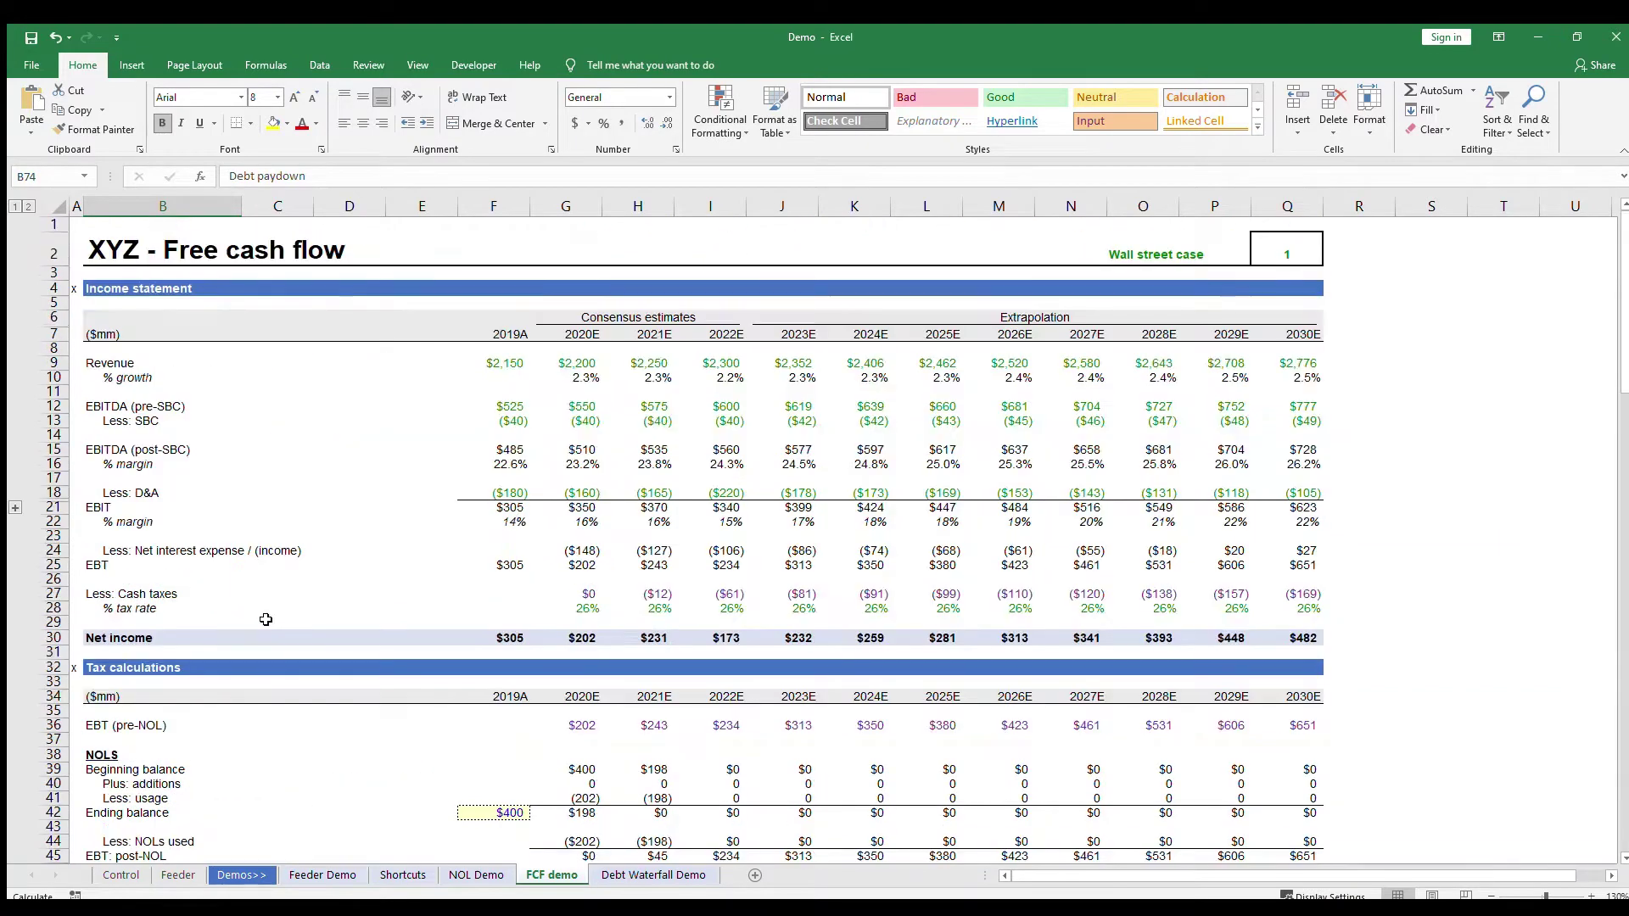
{"action": "left_click", "coordinate": [495, 365]}
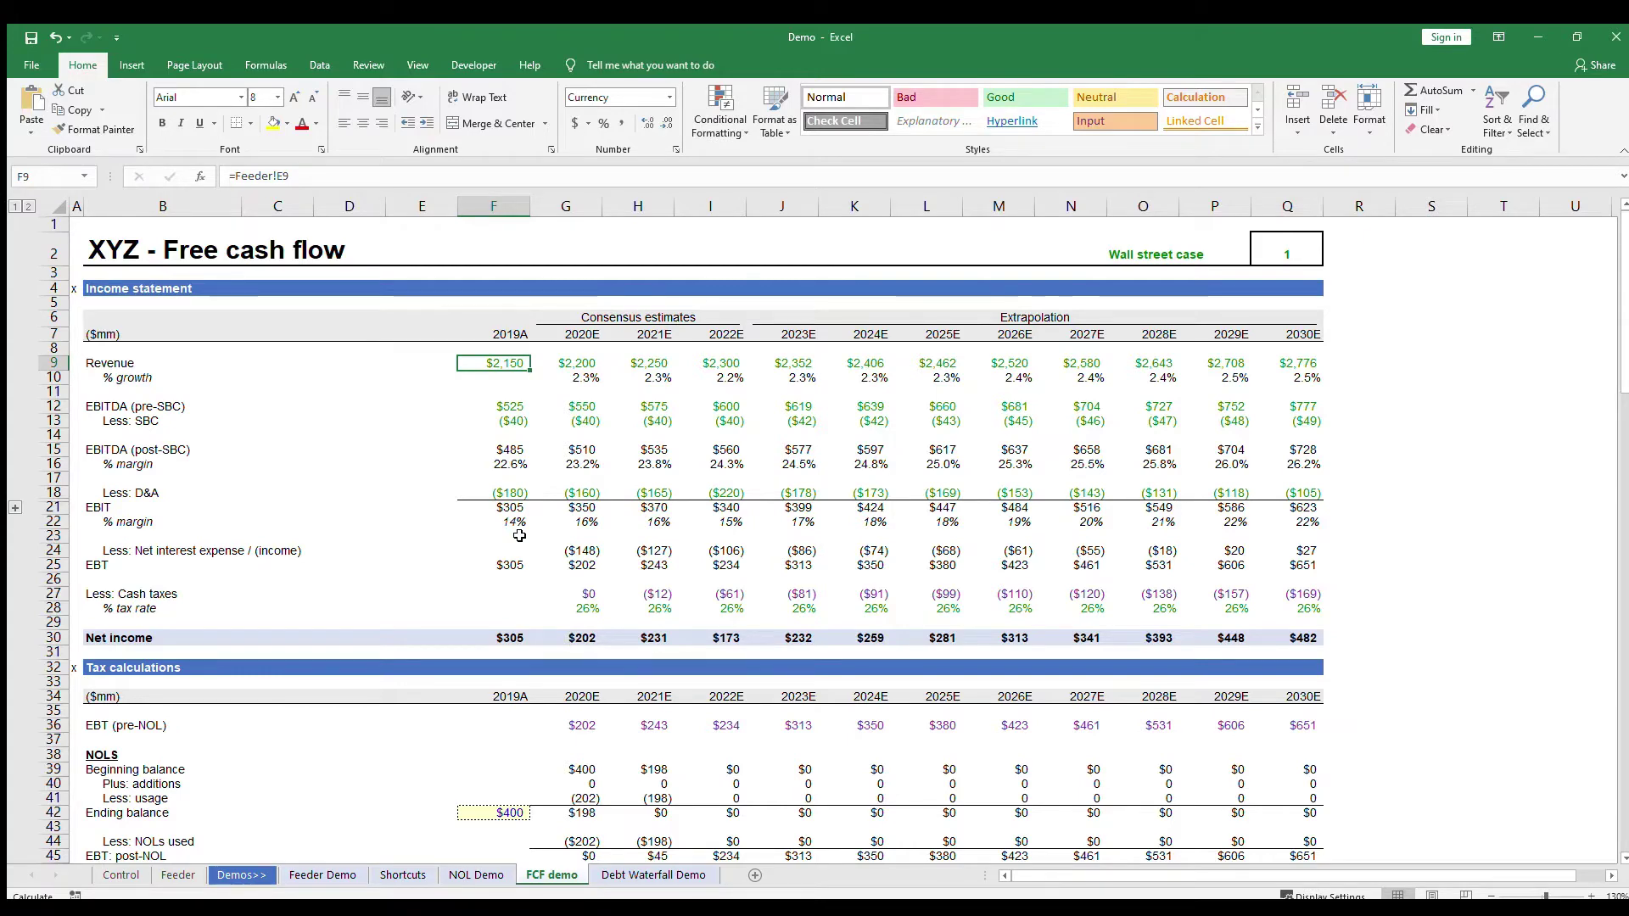
- Move the Feeder sheet so it sits directly before the FCF demo sheet
{"action": "left_click", "coordinate": [174, 875]}
{"action": "left_click_drag", "start_coordinate": [359, 875], "coordinate": [574, 882]}
{"action": "left_click", "coordinate": [549, 875]}
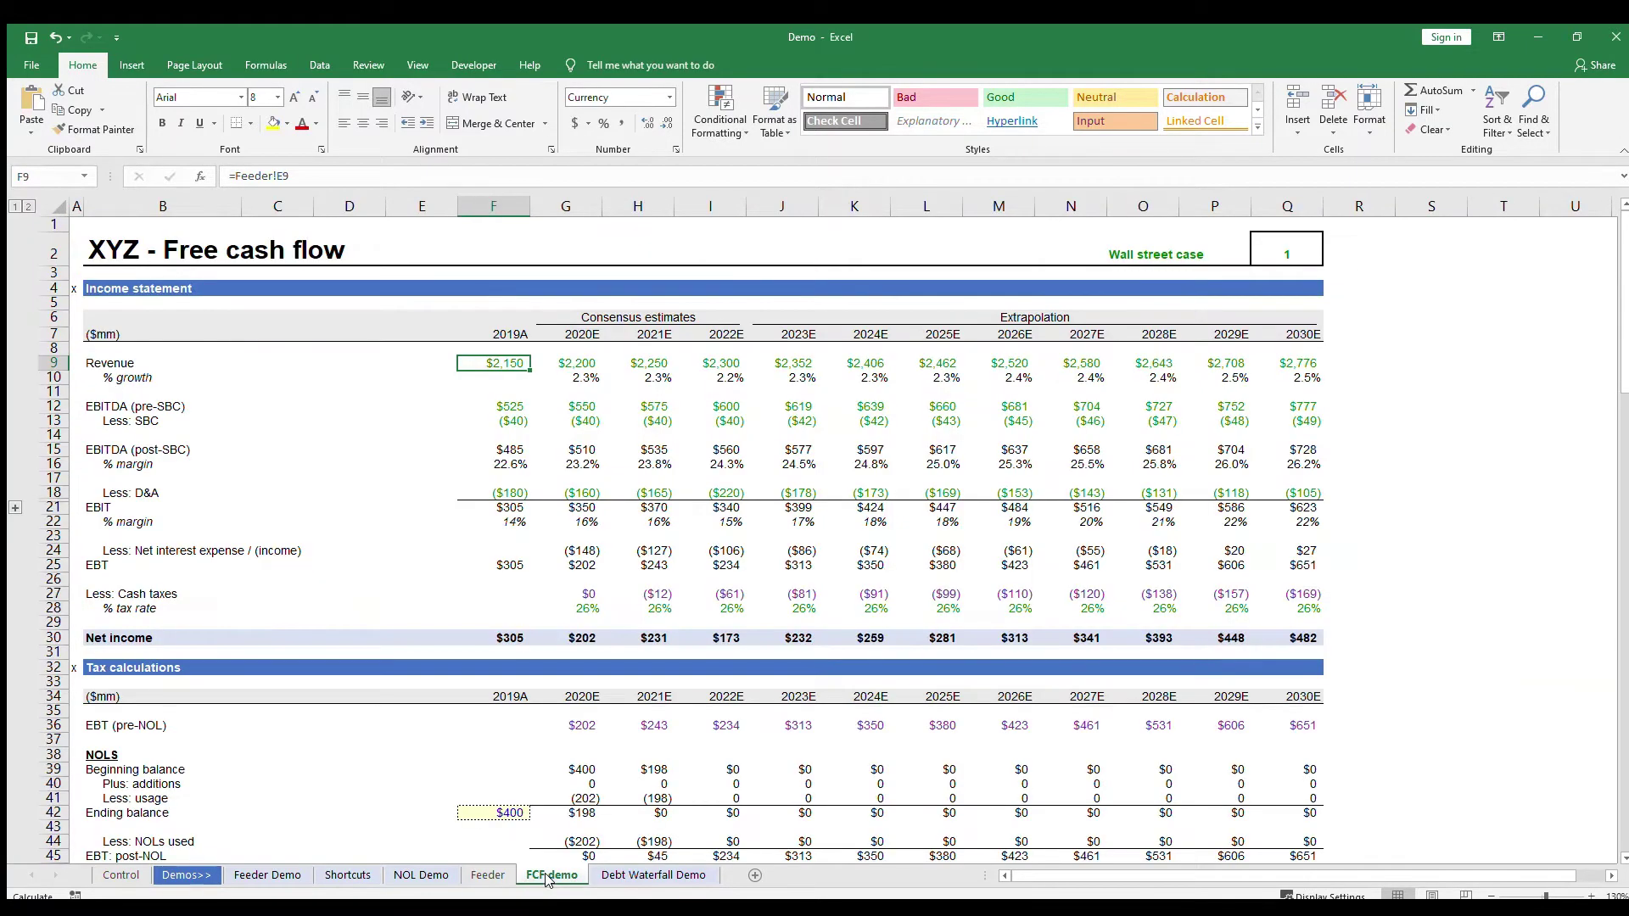
- Inspect Feeder's Wall street case and revenue OFFSET formulas, then return to FCF demo
{"action": "key", "text": "ctrl+Page_Up"}
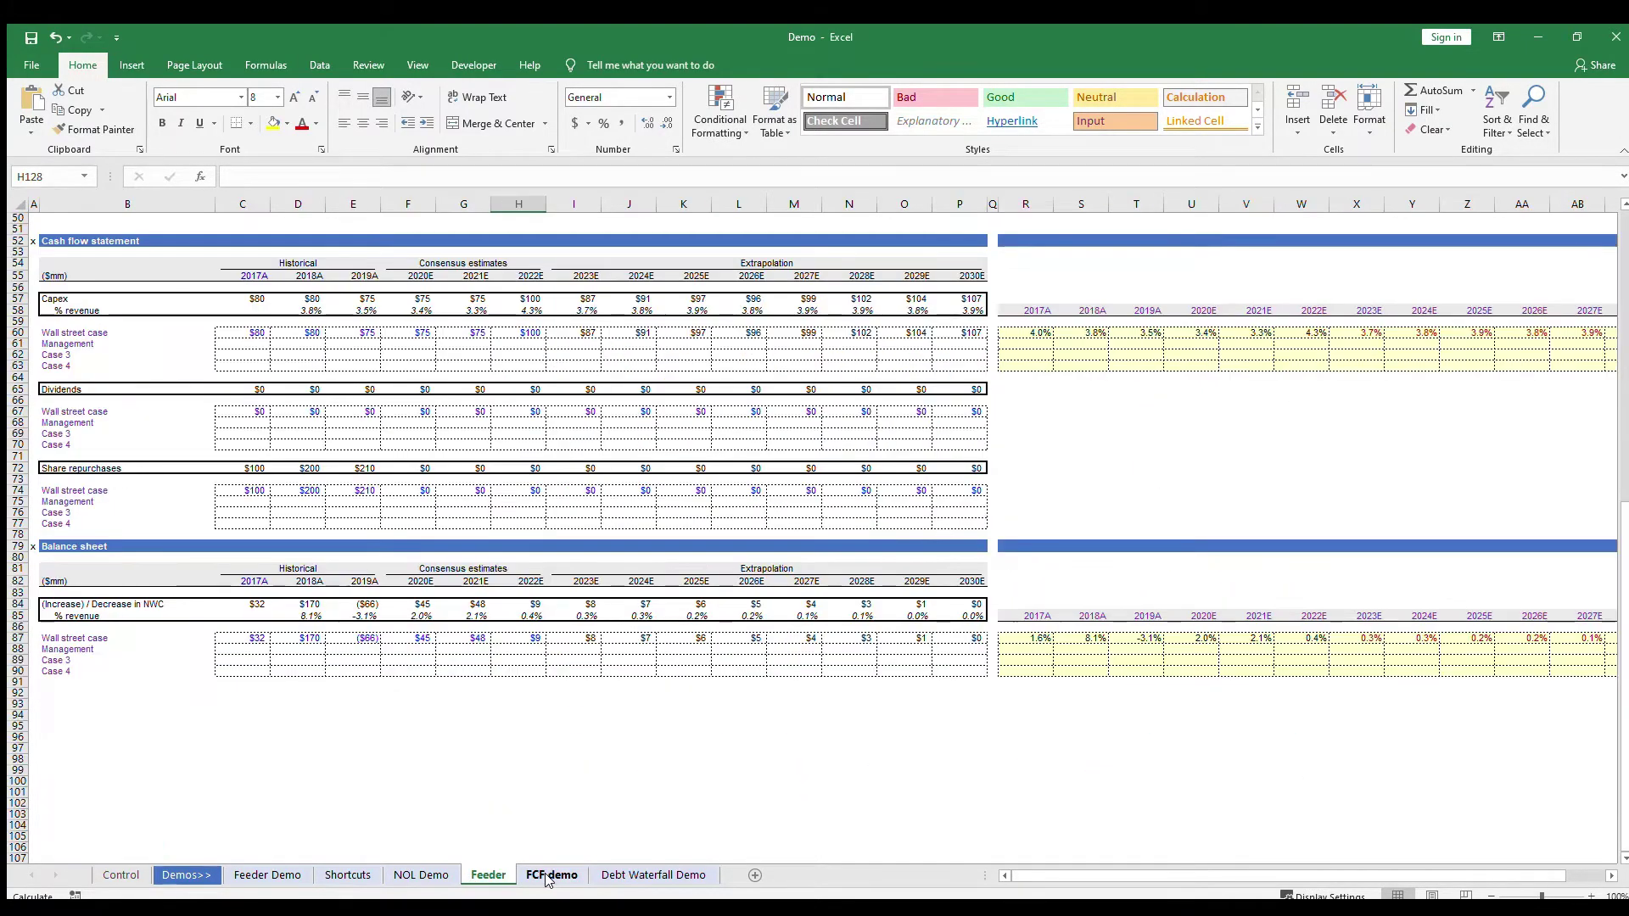
{"action": "scroll", "coordinate": [548, 881], "scroll_direction": "down", "scroll_amount": 7}
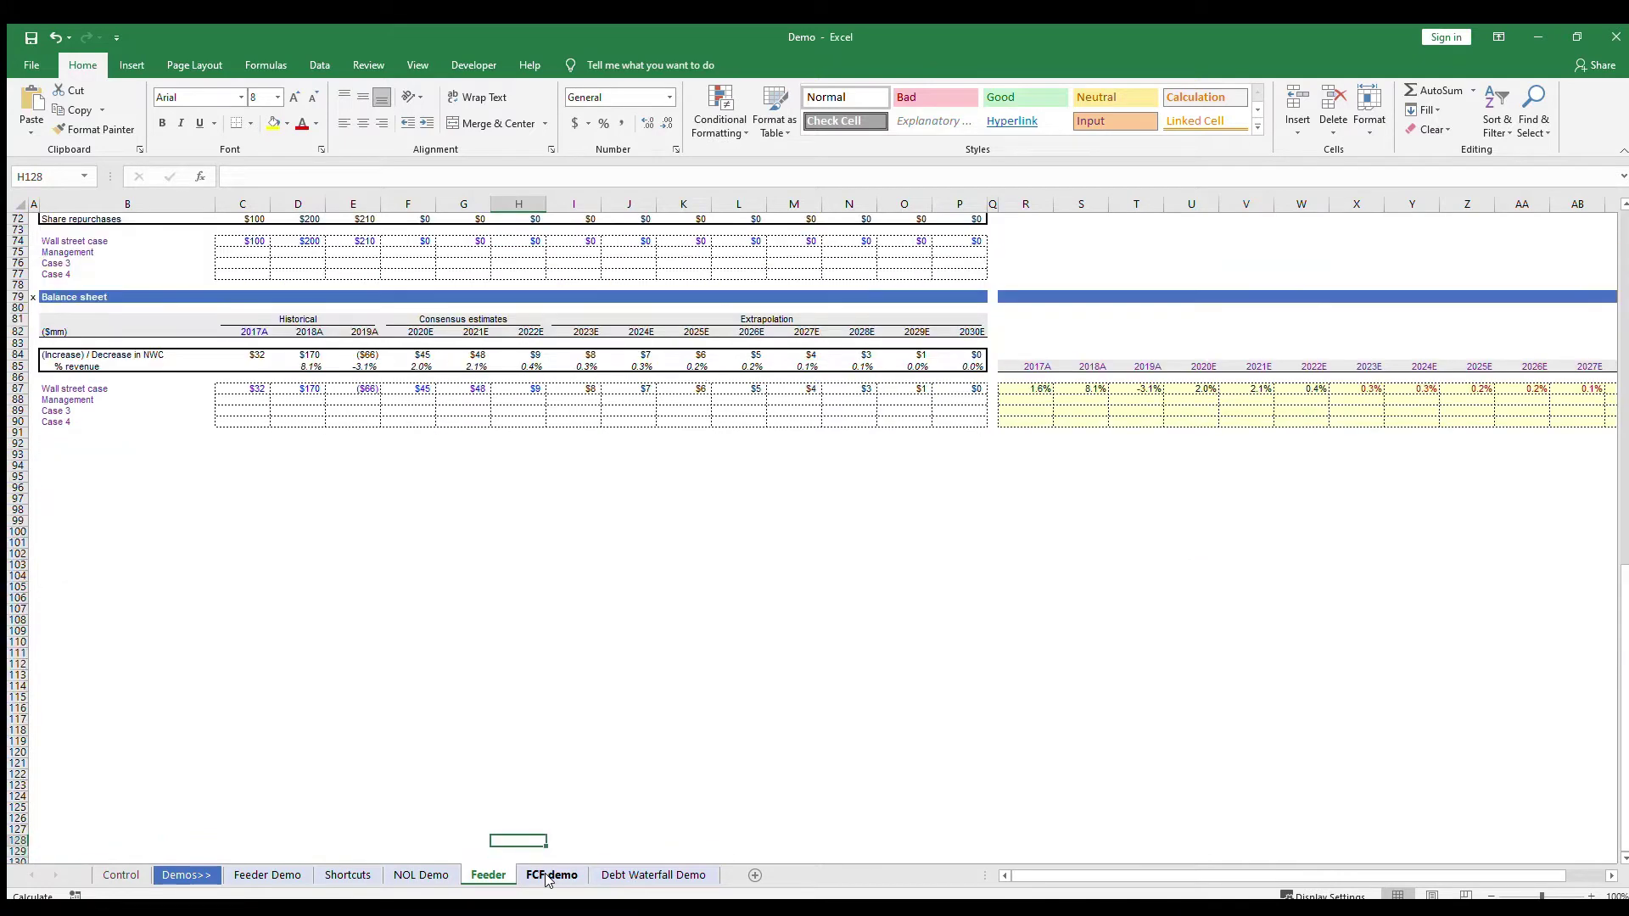
{"action": "key", "text": "ctrl+Left"}
{"action": "key", "text": "ctrl+Up"}
{"action": "key", "text": "ctrl+Up"}
{"action": "key", "text": "ctrl+Up"}
{"action": "key", "text": "ctrl+Up"}
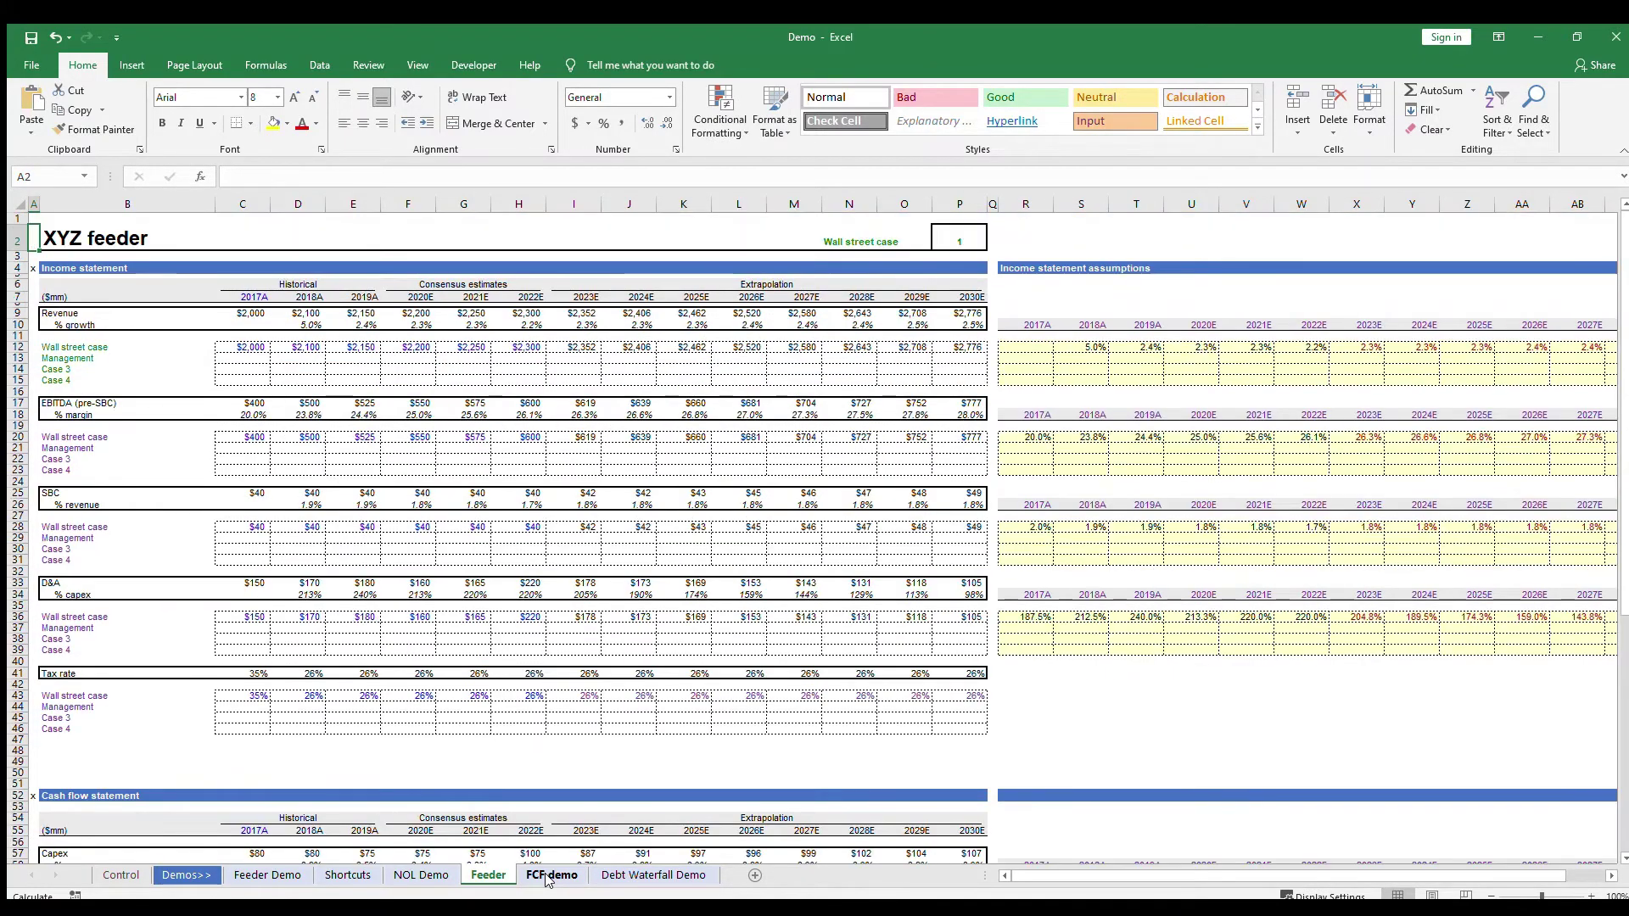
{"action": "key", "text": "Right"}
{"action": "key", "text": "Down"}
{"action": "key", "text": "Down"}
{"action": "key", "text": "Down"}
{"action": "key", "text": "Down"}
{"action": "key", "text": "Down"}
{"action": "key", "text": "Down"}
{"action": "key", "text": "Down"}
{"action": "key", "text": "Down"}
{"action": "key", "text": "Down"}
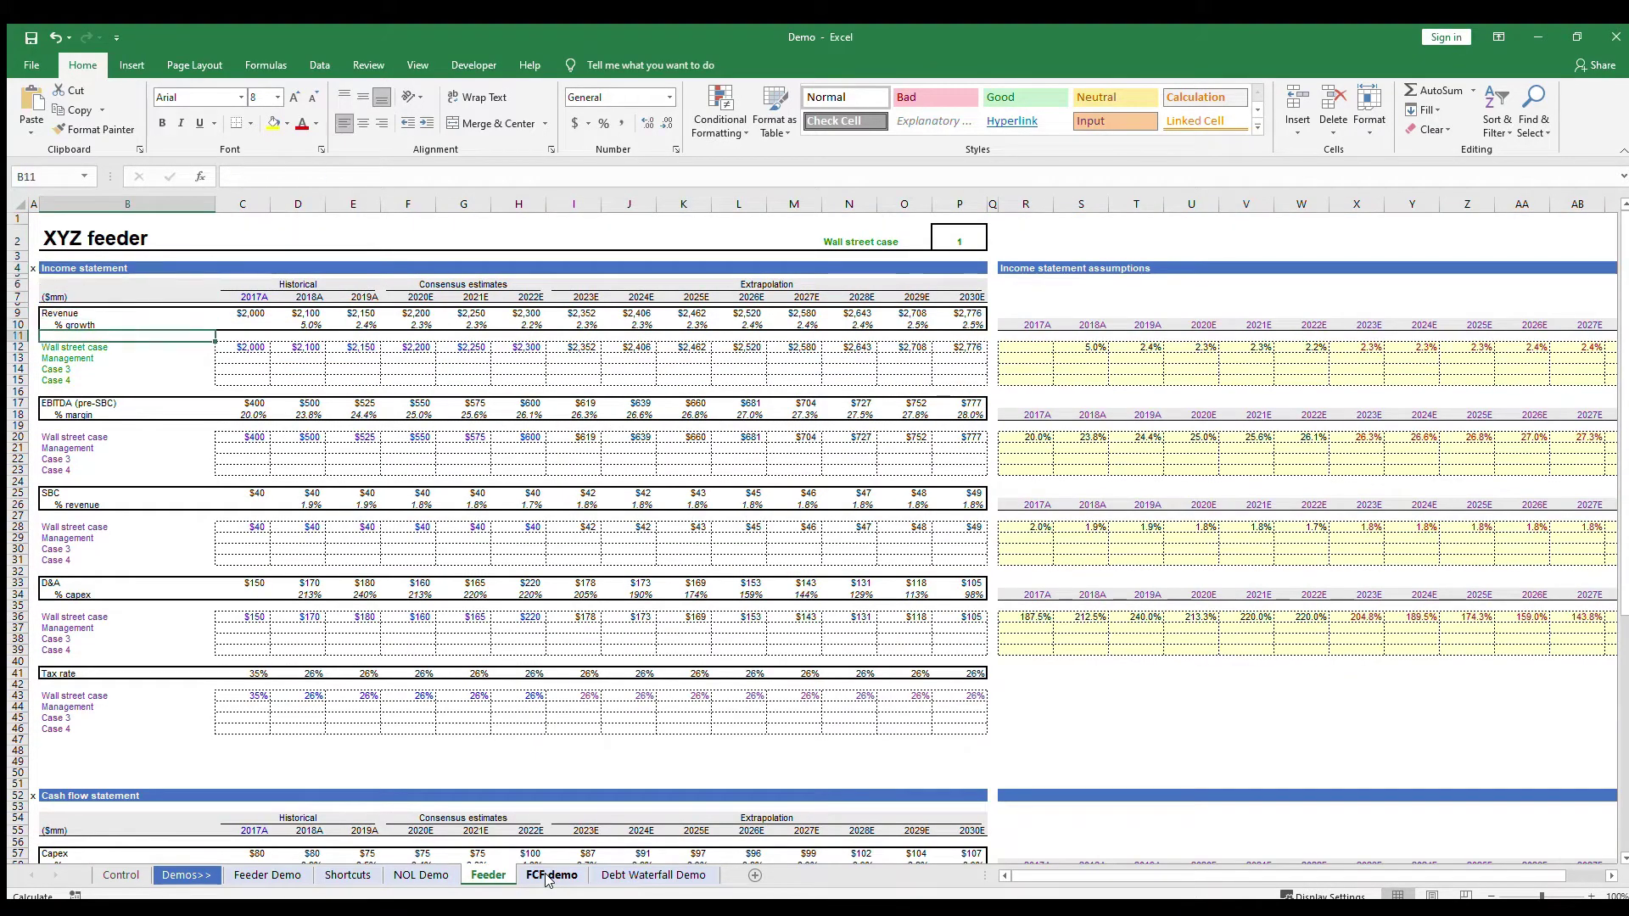
{"action": "key", "text": "Right"}
{"action": "key", "text": "Down"}
{"action": "key", "text": "Down"}
{"action": "key", "text": "Up"}
{"action": "key", "text": "Right"}
{"action": "key", "text": "Up"}
{"action": "key", "text": "Up"}
{"action": "key", "text": "Up"}
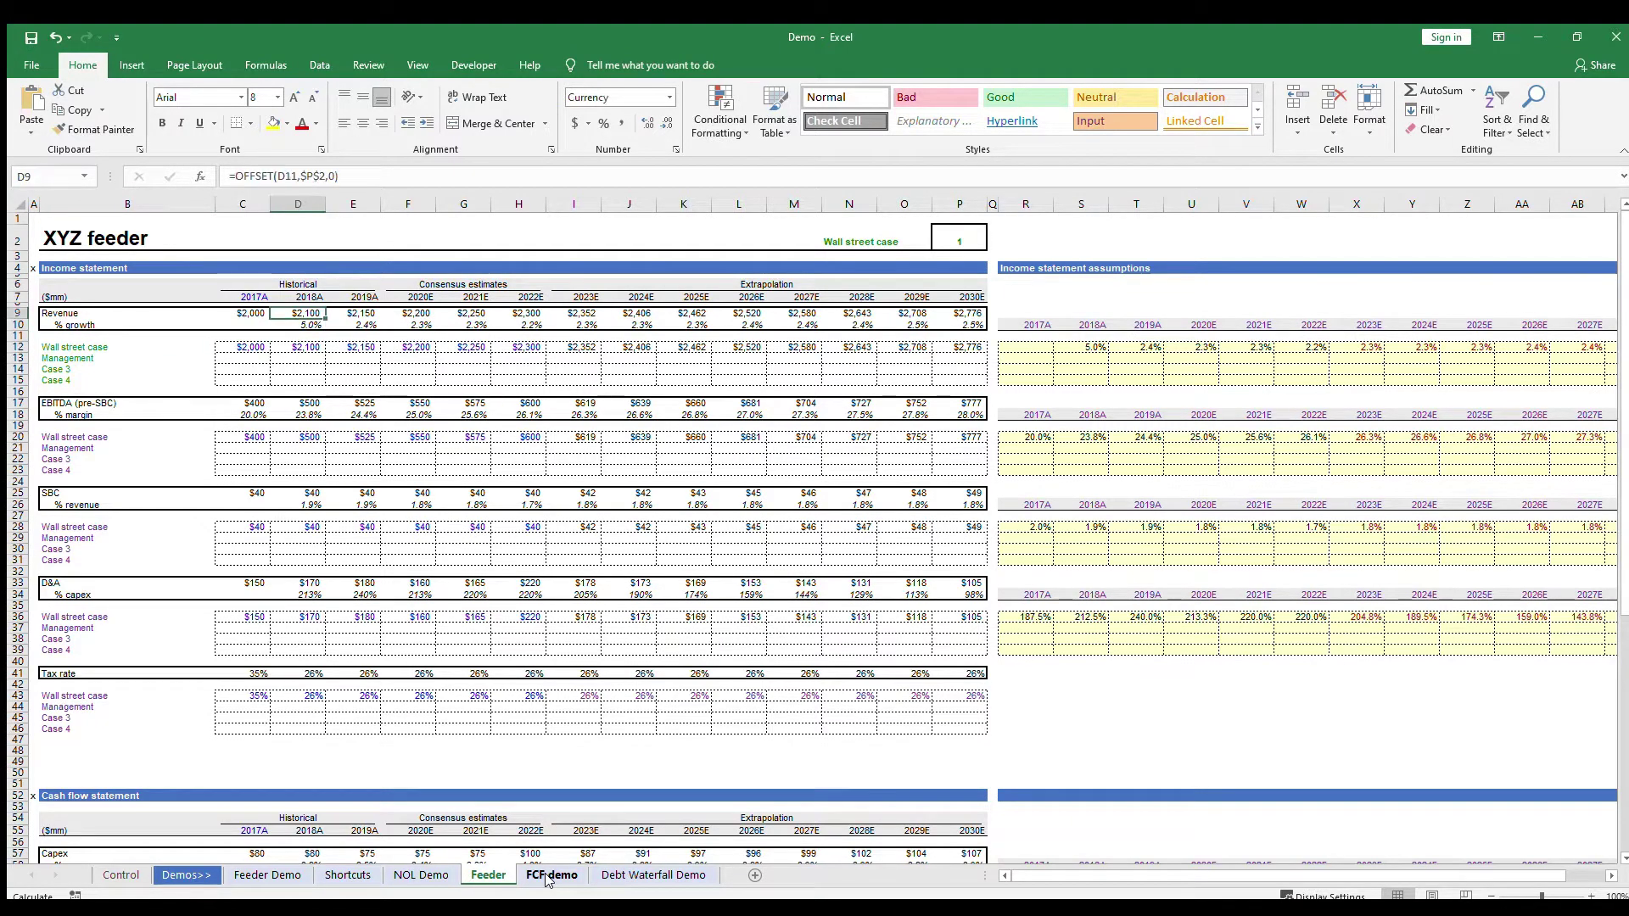
{"action": "key", "text": "Right"}
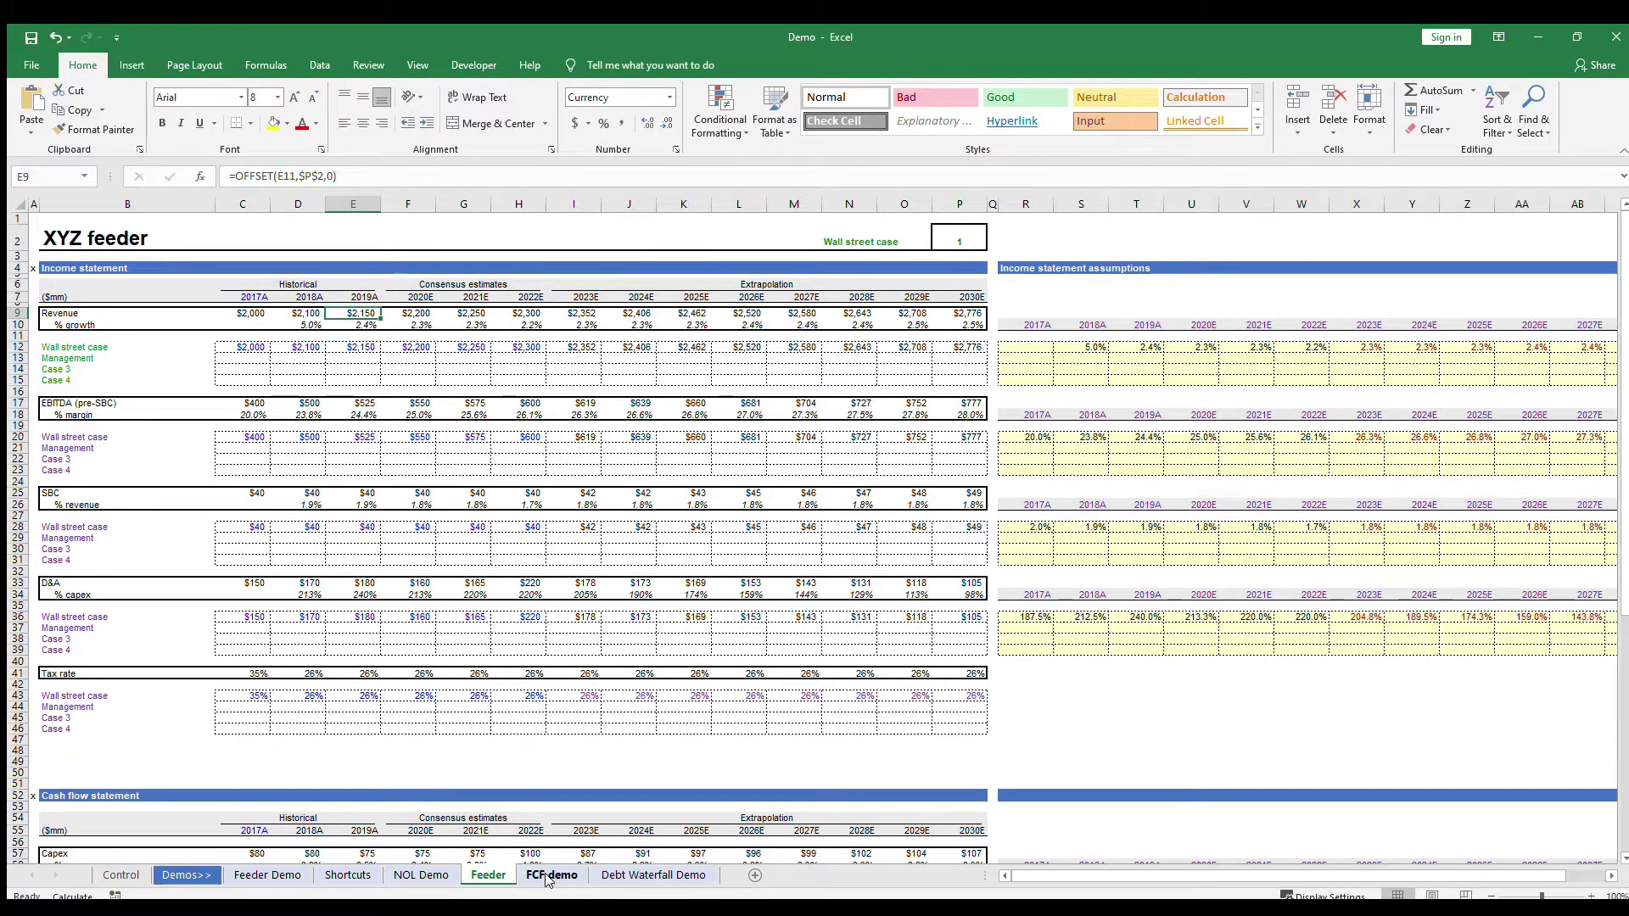
{"action": "key", "text": "Right"}
{"action": "key", "text": "Right"}
{"action": "key", "text": "Right"}
{"action": "key", "text": "Right"}
{"action": "key", "text": "Right"}
{"action": "key", "text": "Right"}
{"action": "key", "text": "Right"}
{"action": "key", "text": "Right"}
{"action": "key", "text": "Right"}
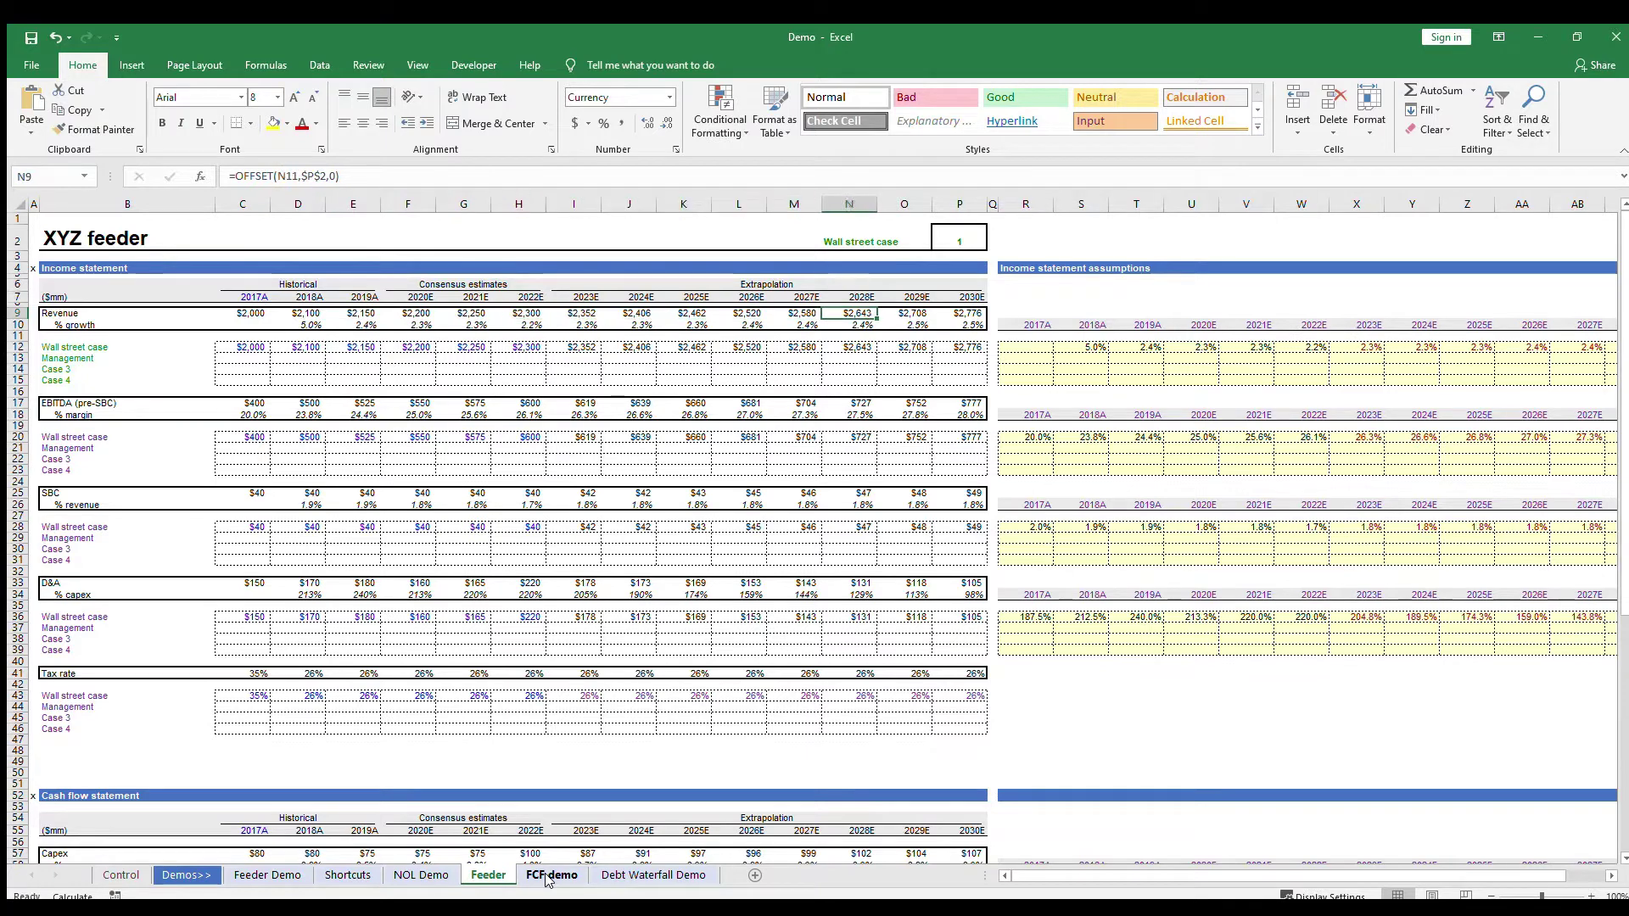
{"action": "left_click", "coordinate": [549, 877]}
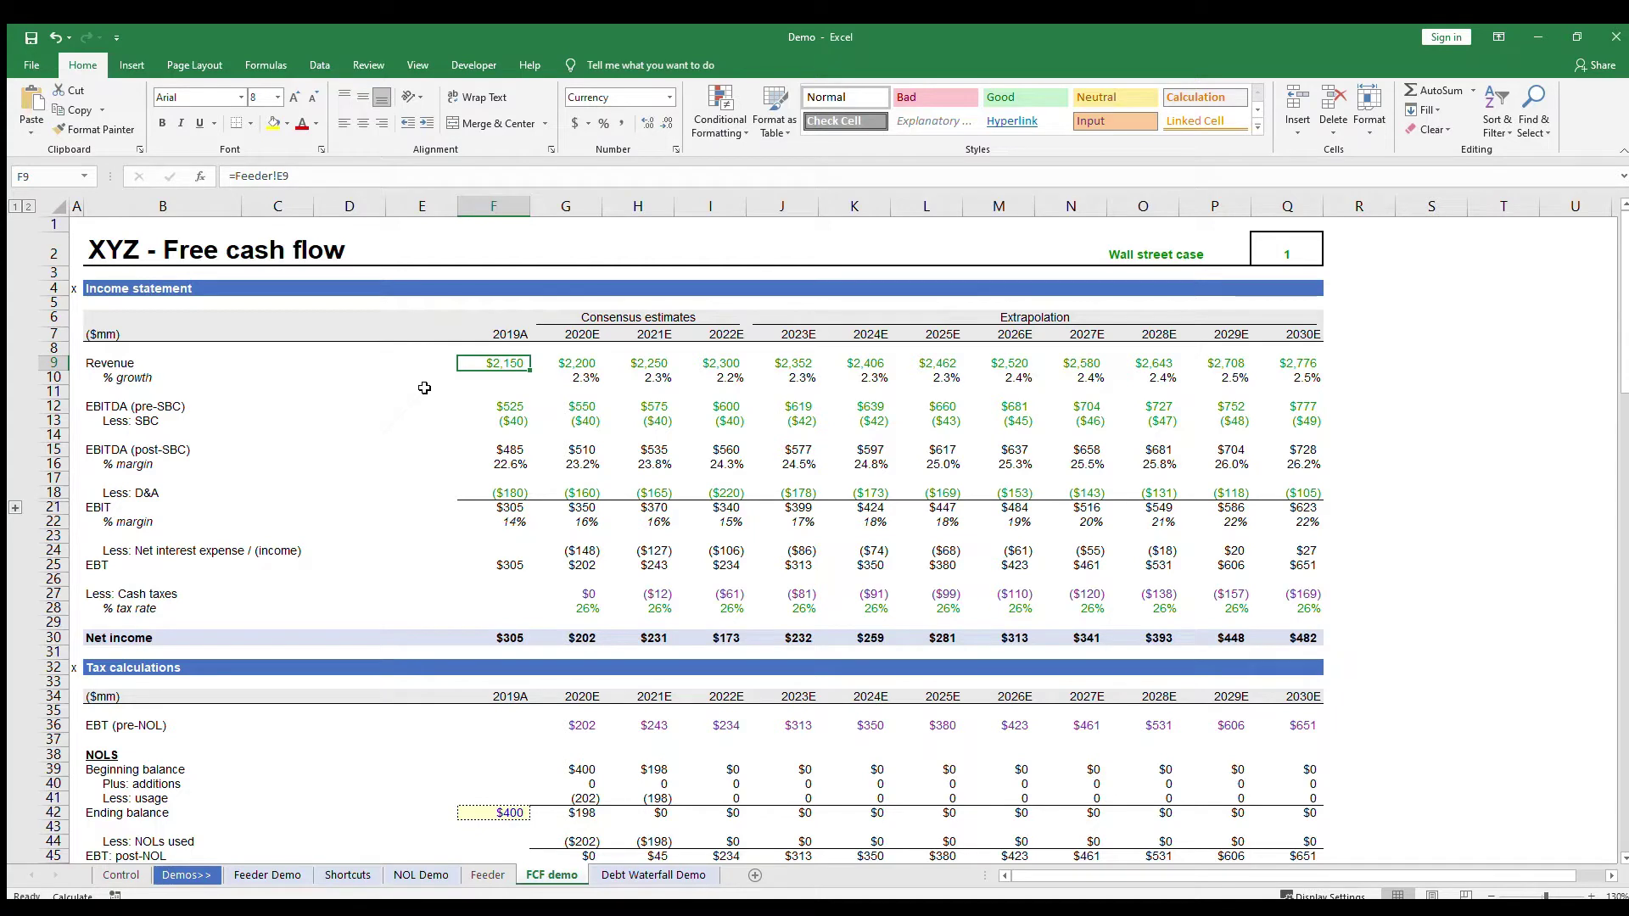
{"action": "key", "text": "Right"}
{"action": "key", "text": "Right"}
{"action": "key", "text": "Right"}
{"action": "key", "text": "Right"}
{"action": "key", "text": "Right"}
{"action": "key", "text": "Right"}
{"action": "key", "text": "Right"}
{"action": "key", "text": "Right"}
{"action": "key", "text": "Right"}
{"action": "key", "text": "Right"}
{"action": "key", "text": "Right"}
{"action": "key", "text": "Right"}
{"action": "key", "text": "Right"}
{"action": "key", "text": "Right"}
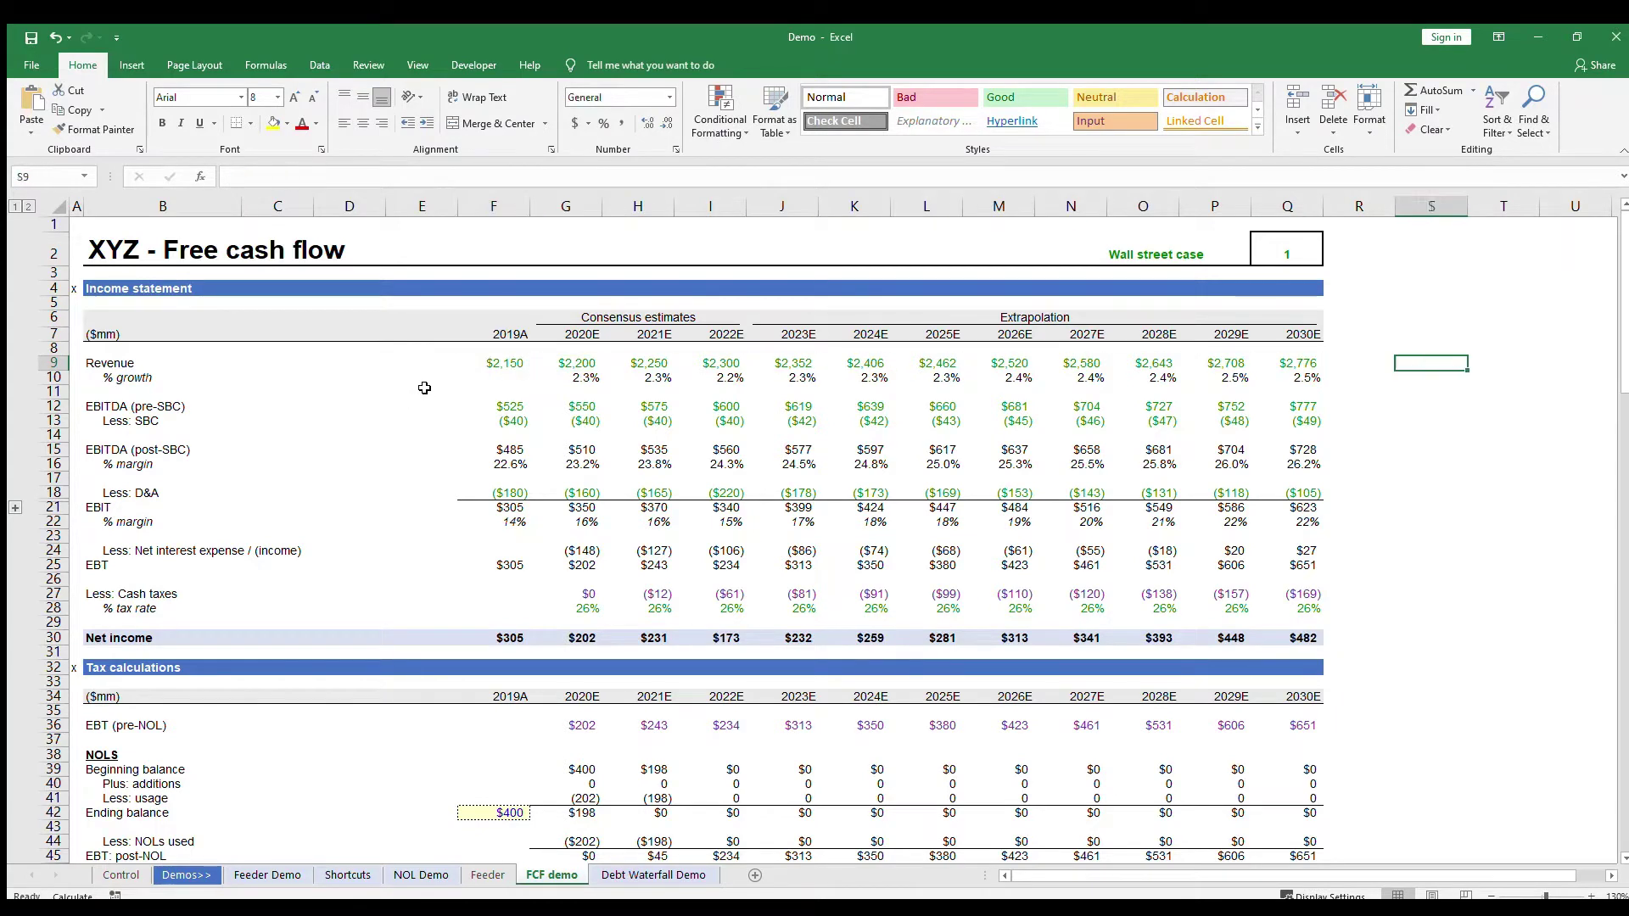
{"action": "key", "text": "Left"}
{"action": "key", "text": "Left"}
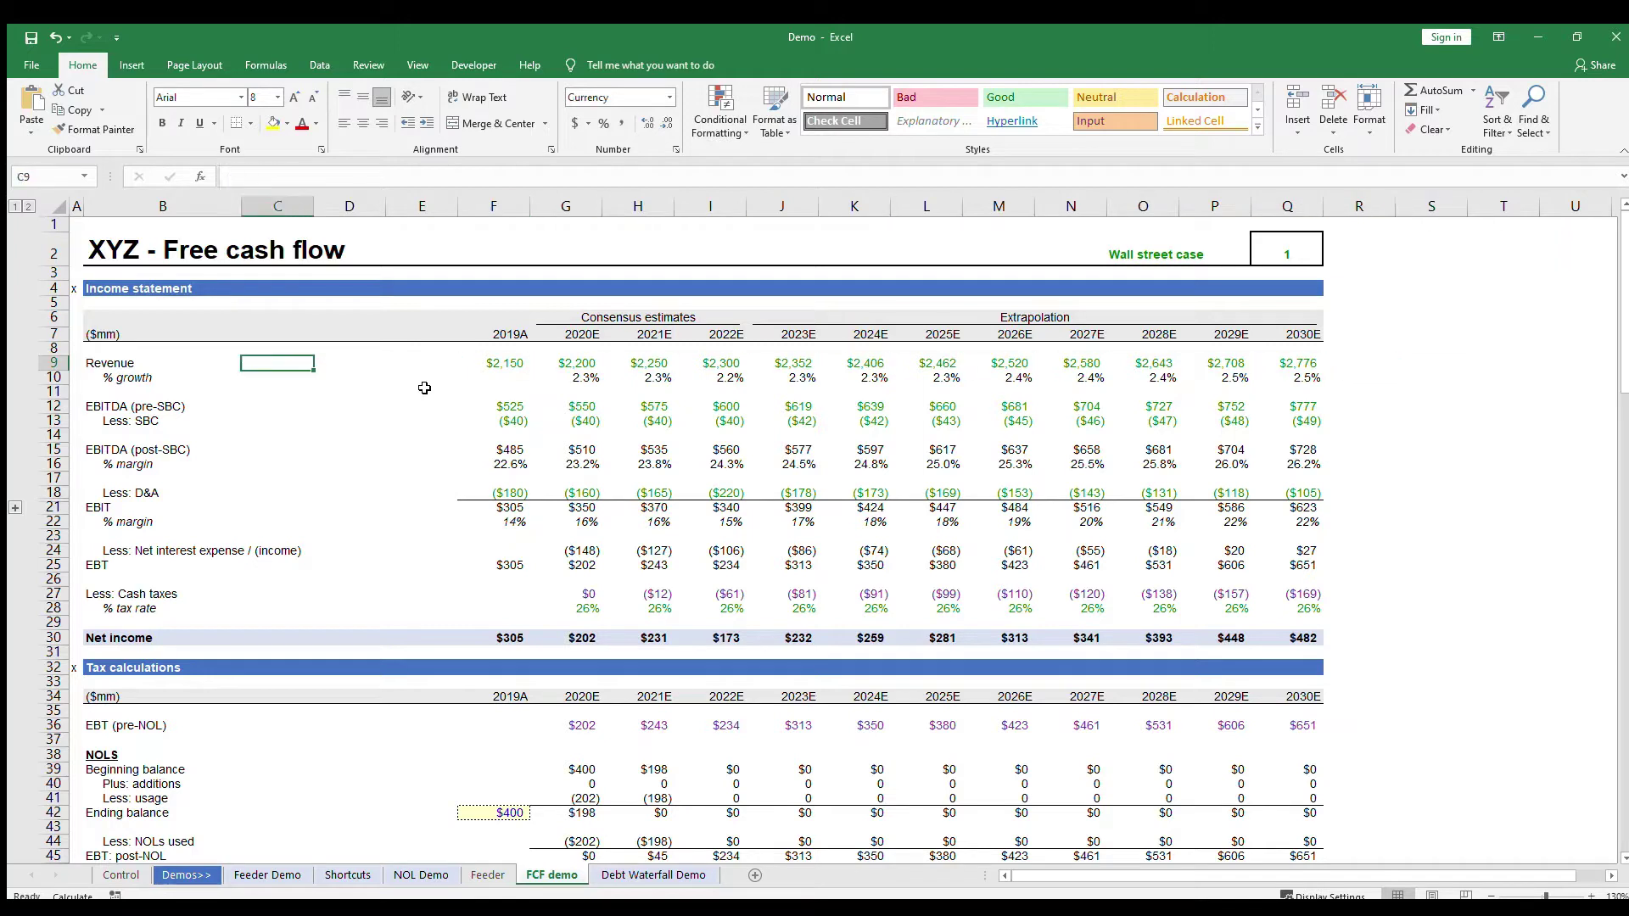
{"action": "key", "text": "ctrl+Left"}
{"action": "key", "text": "ctrl+Left"}
{"action": "key", "text": "ctrl+Left"}
{"action": "key", "text": "Down"}
{"action": "key", "text": "Down"}
{"action": "key", "text": "Down"}
{"action": "key", "text": "Down"}
{"action": "key", "text": "Down"}
{"action": "key", "text": "Down"}
{"action": "key", "text": "Down"}
{"action": "key", "text": "Down"}
{"action": "key", "text": "Down"}
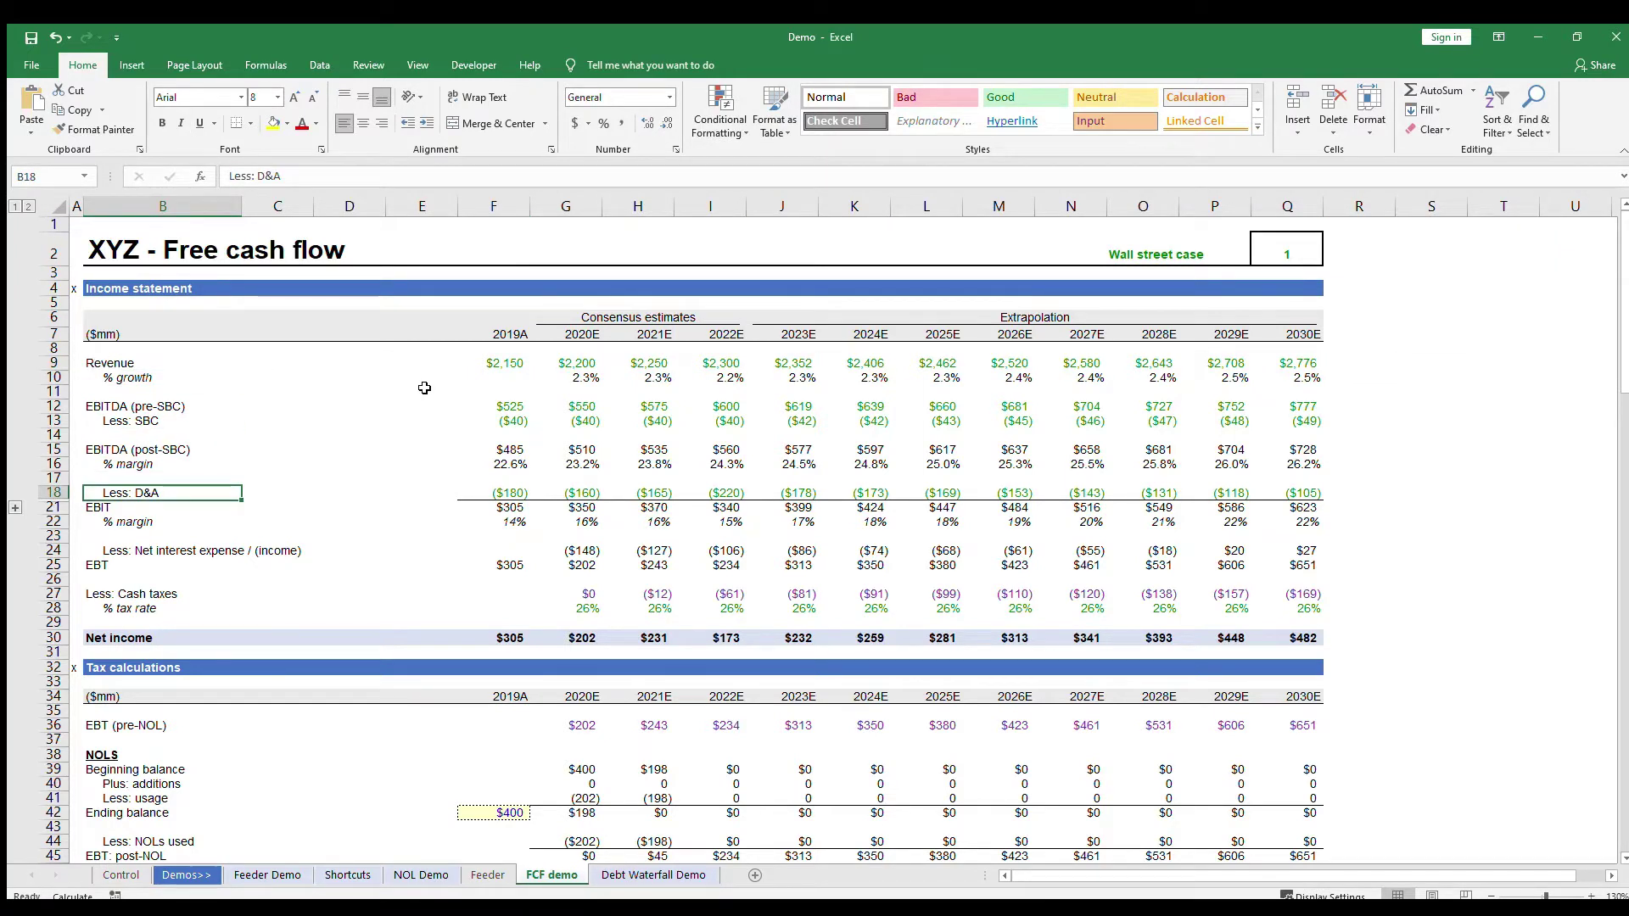
{"action": "key", "text": "Right"}
{"action": "key", "text": "Right"}
{"action": "key", "text": "Right"}
{"action": "key", "text": "Right"}
{"action": "key", "text": "Right"}
{"action": "key", "text": "Right"}
{"action": "key", "text": "Right"}
{"action": "key", "text": "Right"}
{"action": "key", "text": "Left"}
{"action": "key", "text": "Left"}
{"action": "key", "text": "Left"}
{"action": "key", "text": "Left"}
{"action": "key", "text": "Left"}
{"action": "key", "text": "Left"}
{"action": "key", "text": "Left"}
{"action": "key", "text": "Up"}
{"action": "key", "text": "Up"}
{"action": "key", "text": "Up"}
{"action": "key", "text": "Up"}
{"action": "key", "text": "Up"}
{"action": "key", "text": "Up"}
{"action": "key", "text": "Up"}
{"action": "key", "text": "Up"}
{"action": "key", "text": "Up"}
{"action": "key", "text": "Up"}
{"action": "key", "text": "Up"}
{"action": "key", "text": "Right"}
{"action": "key", "text": "Down"}
{"action": "key", "text": "Down"}
{"action": "key", "text": "Down"}
{"action": "key", "text": "Up"}
{"action": "key", "text": "Left"}
{"action": "key", "text": "Left"}
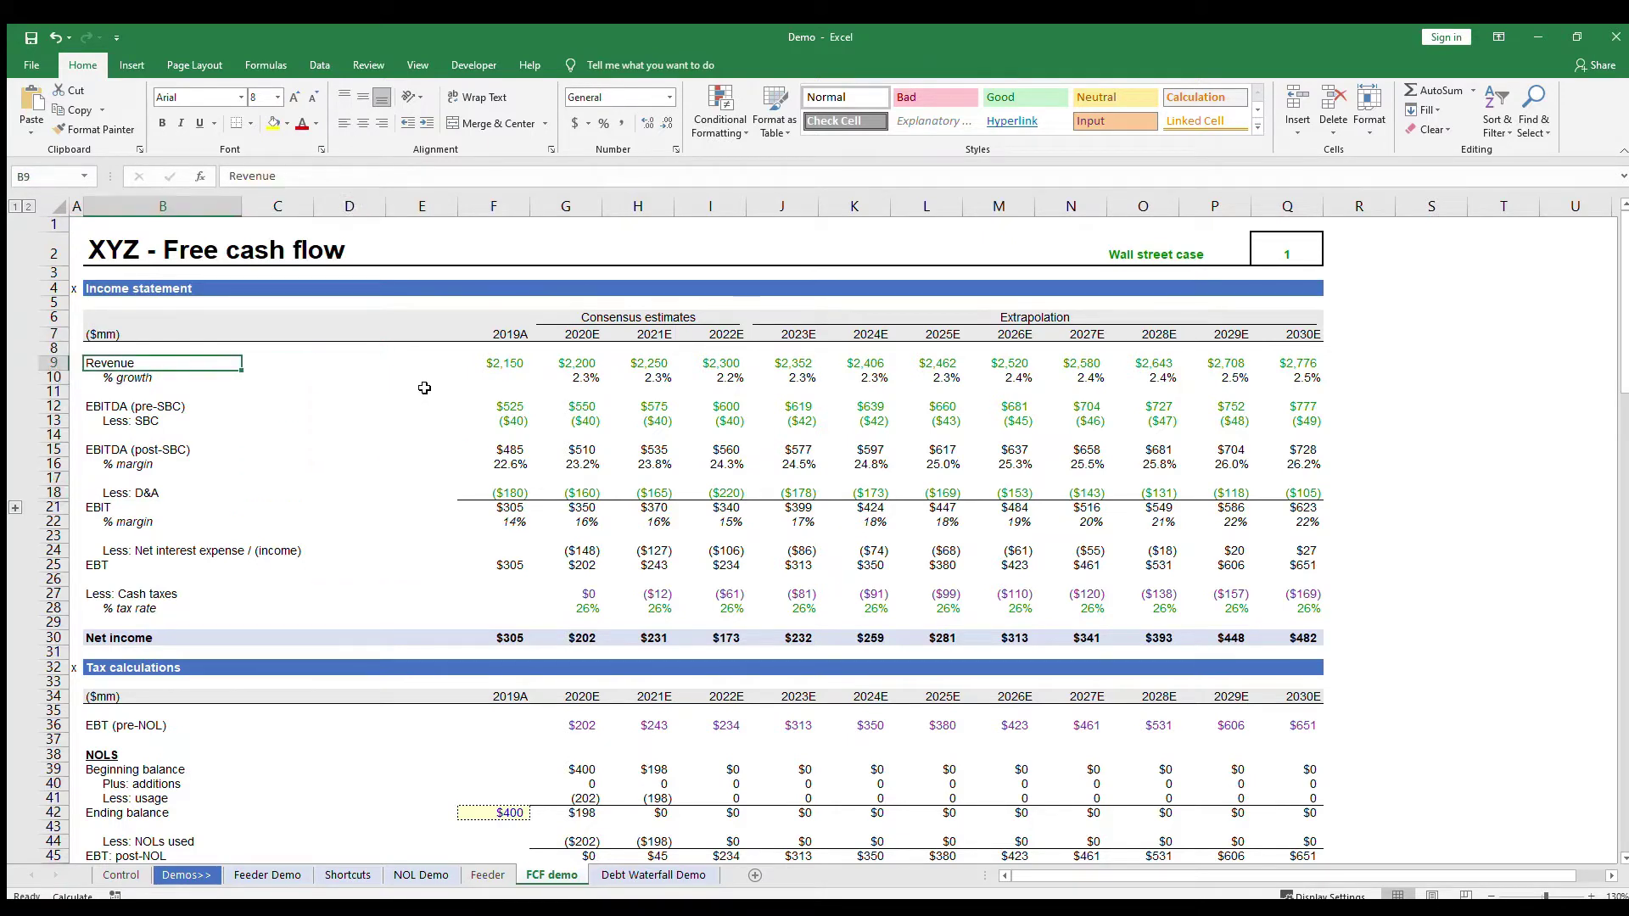
{"action": "key", "text": "Down"}
{"action": "key", "text": "Down"}
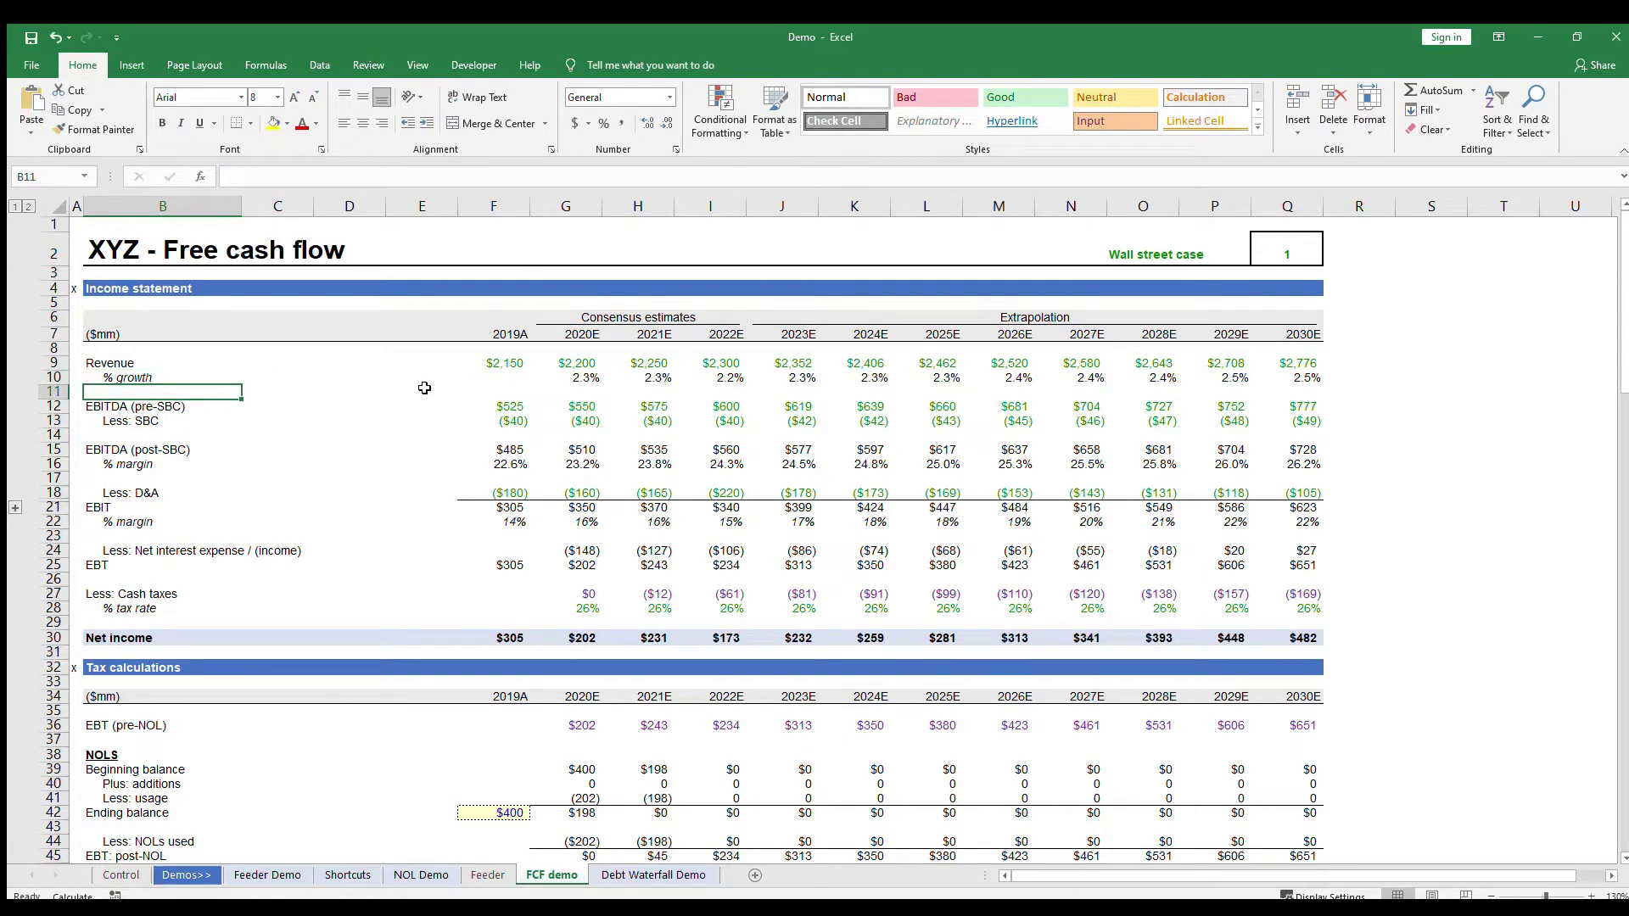
{"action": "key", "text": "Down"}
{"action": "key", "text": "Down"}
{"action": "key", "text": "Down"}
{"action": "key", "text": "Down"}
{"action": "key", "text": "Down"}
{"action": "key", "text": "Down"}
{"action": "key", "text": "Down"}
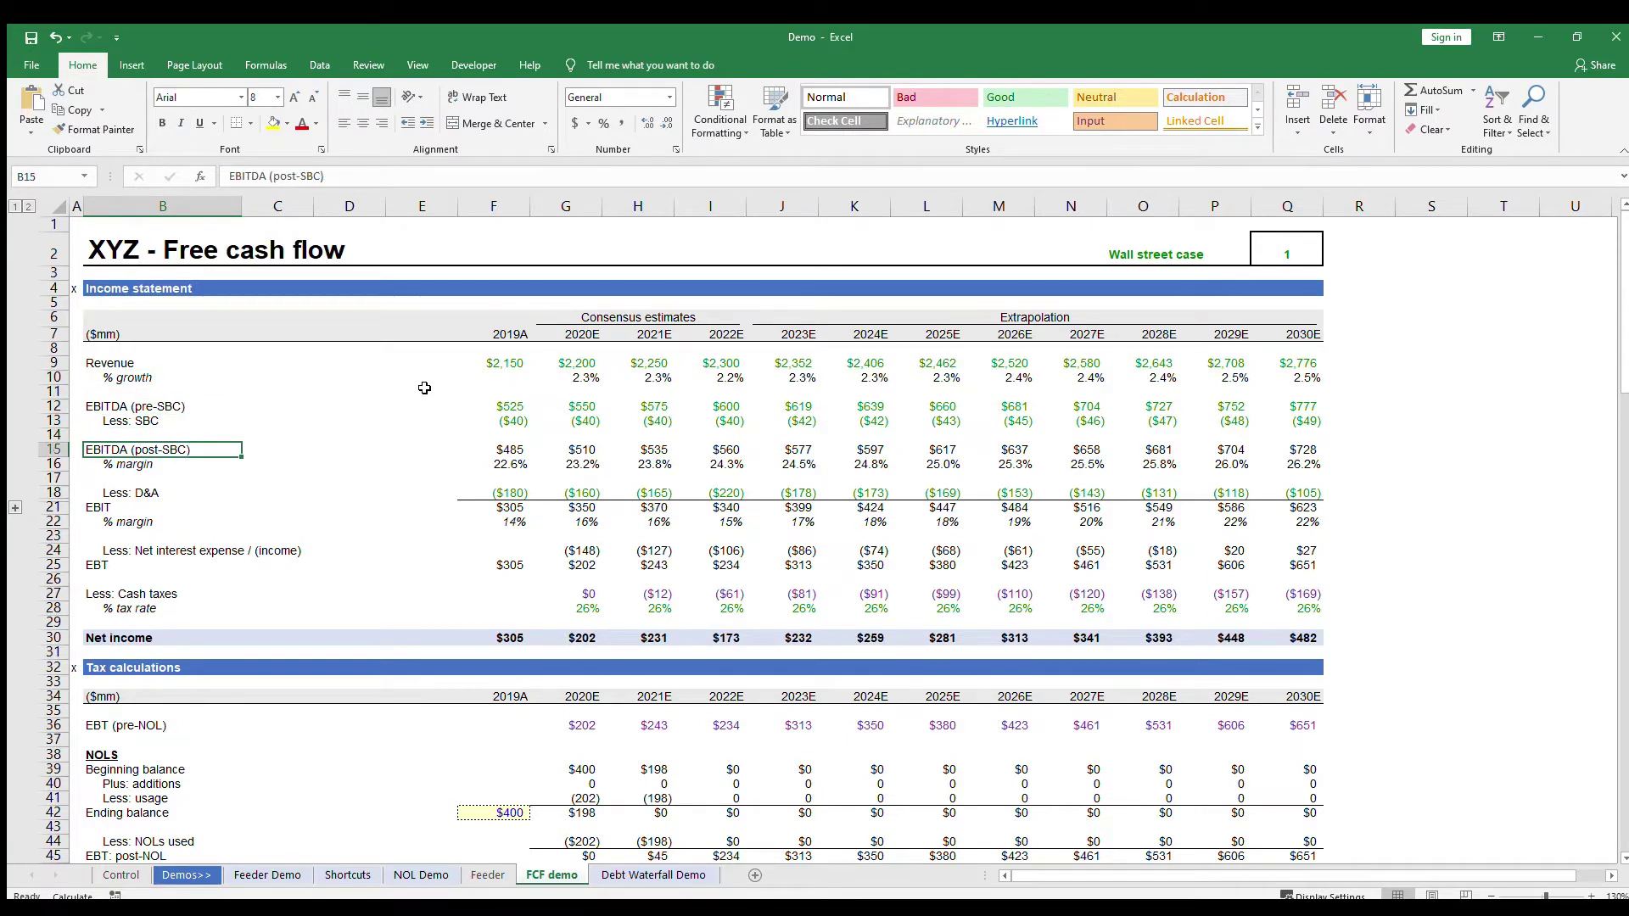
{"action": "key", "text": "Down"}
{"action": "key", "text": "Down"}
{"action": "key", "text": "Down"}
{"action": "key", "text": "Down"}
{"action": "key", "text": "Down"}
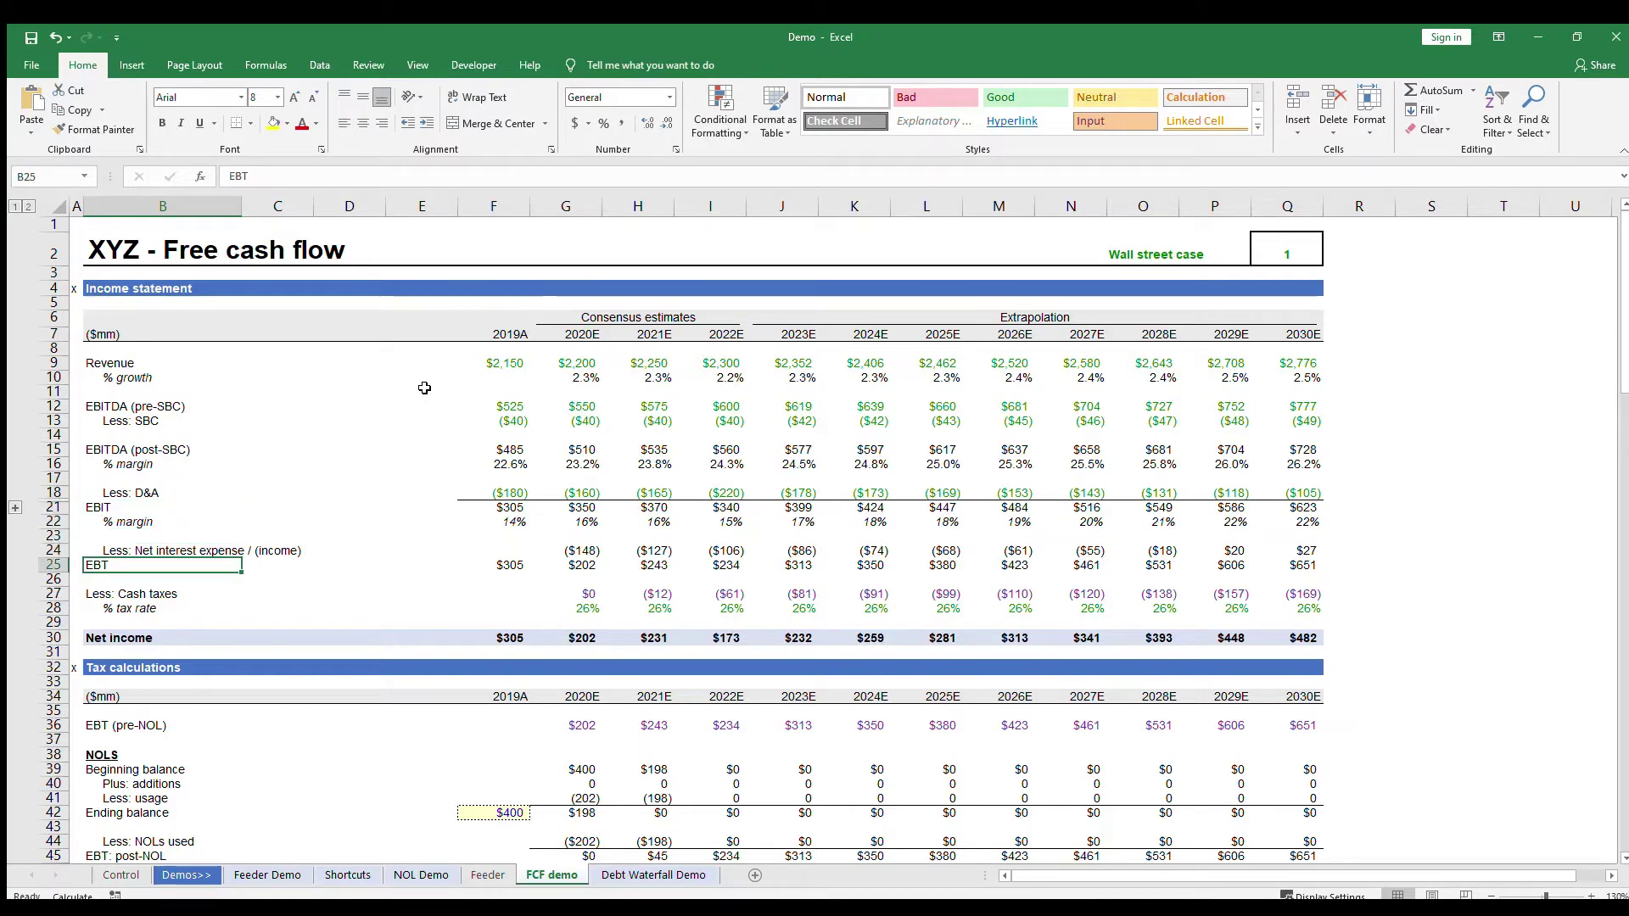
{"action": "key", "text": "Down"}
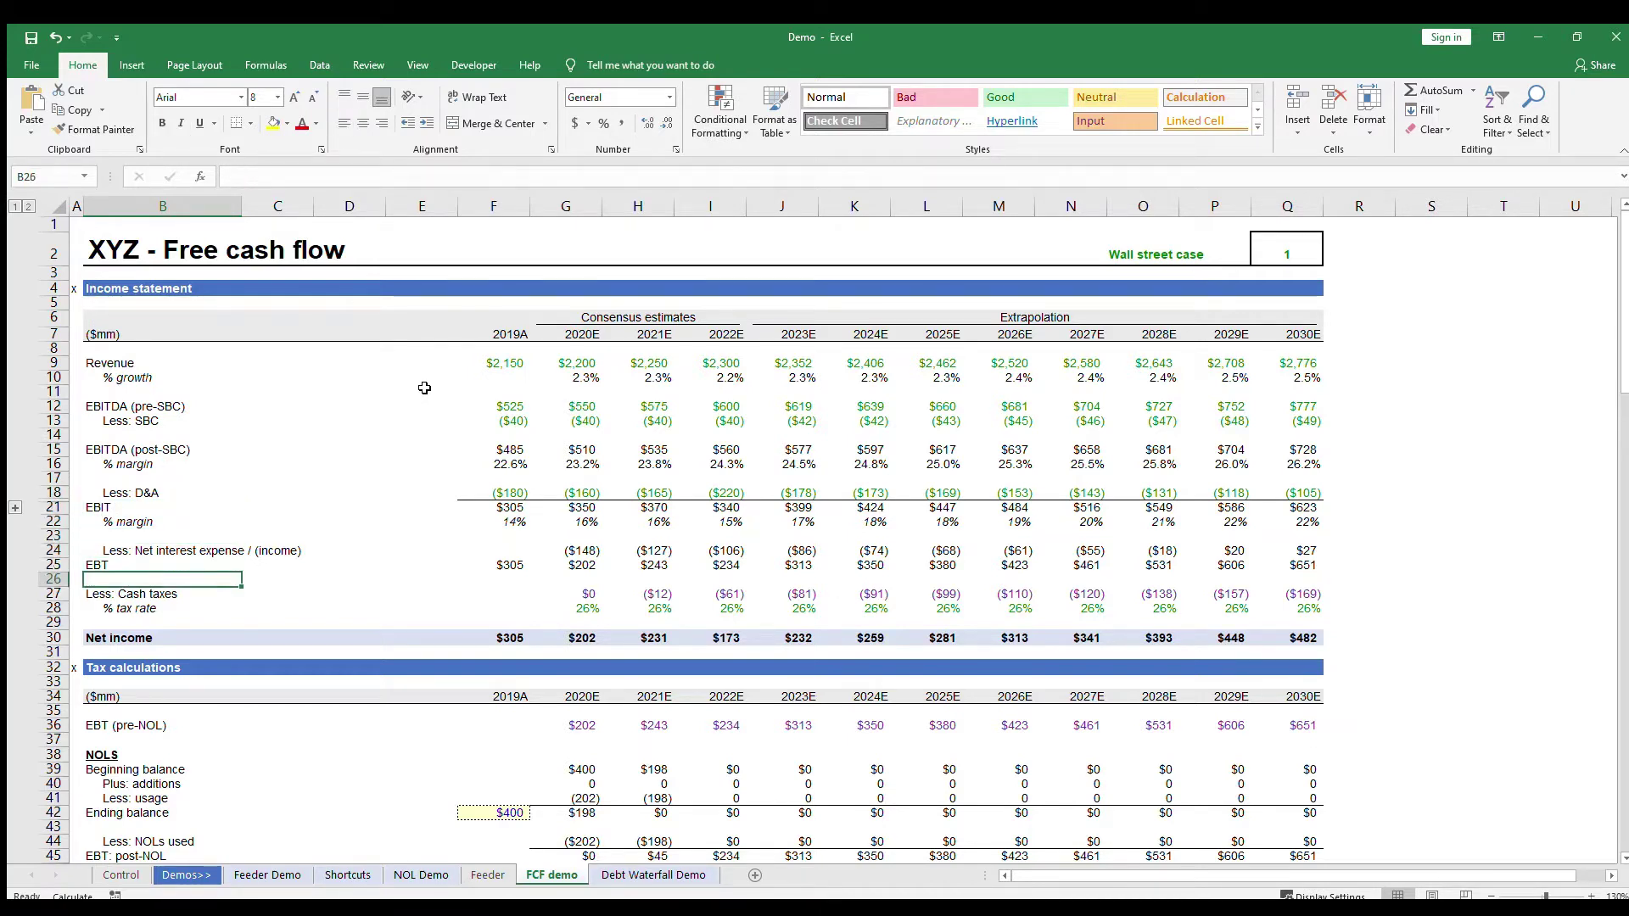
{"action": "key", "text": "Down"}
{"action": "key", "text": "Down"}
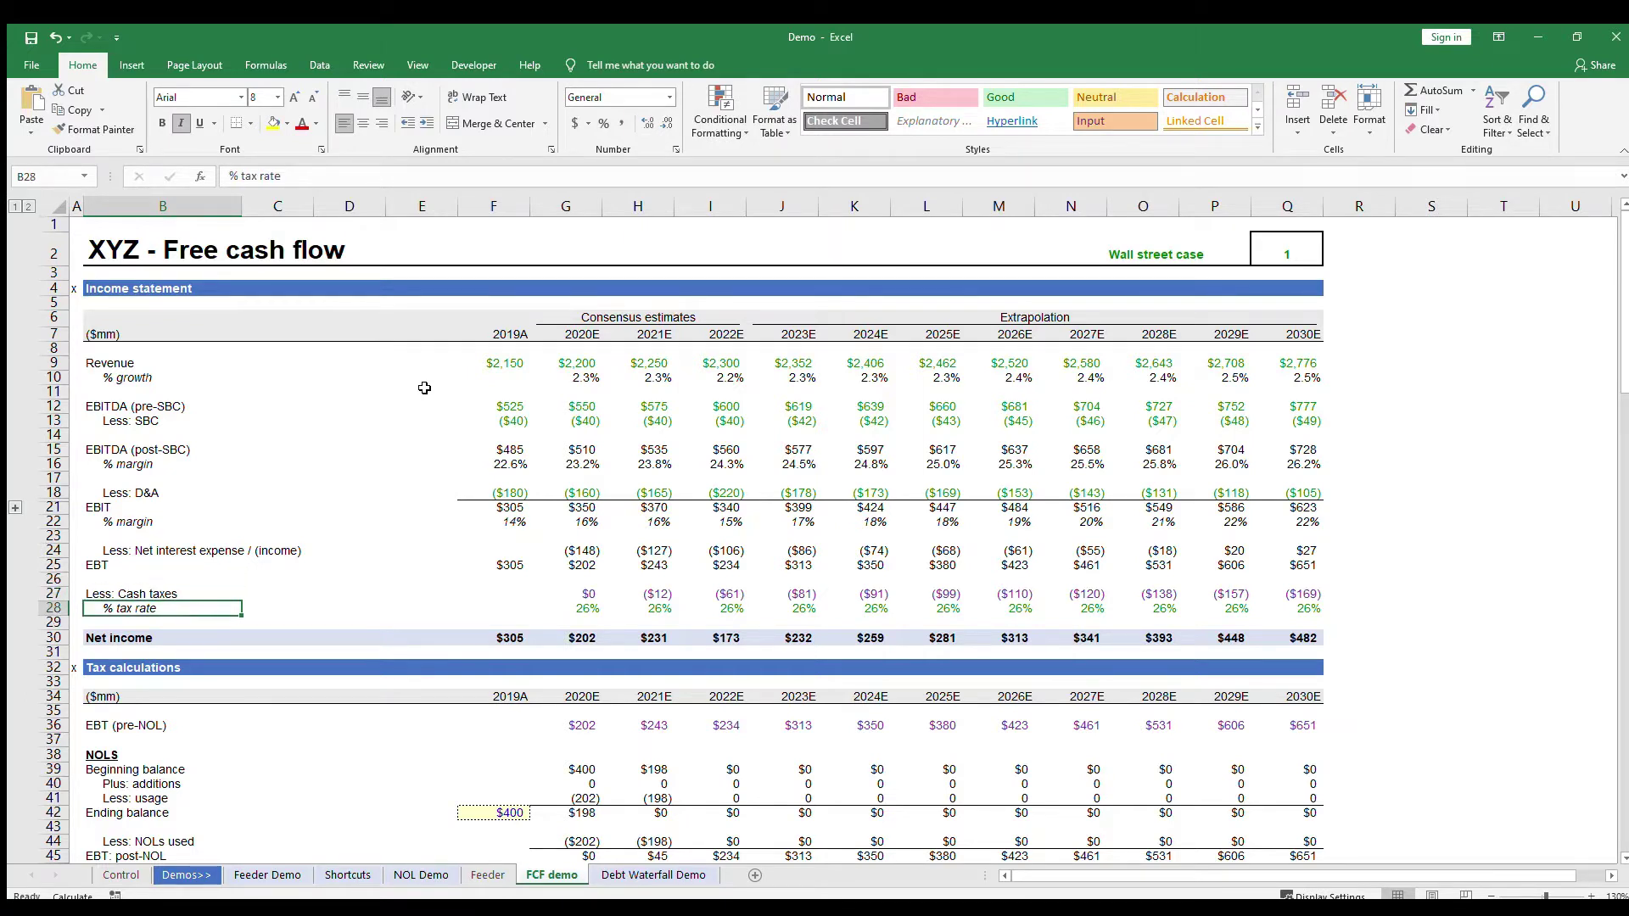
{"action": "key", "text": "Down"}
{"action": "key", "text": "Down"}
{"action": "key", "text": "Right"}
{"action": "key", "text": "Right"}
{"action": "key", "text": "Right"}
{"action": "key", "text": "Right"}
{"action": "key", "text": "Right"}
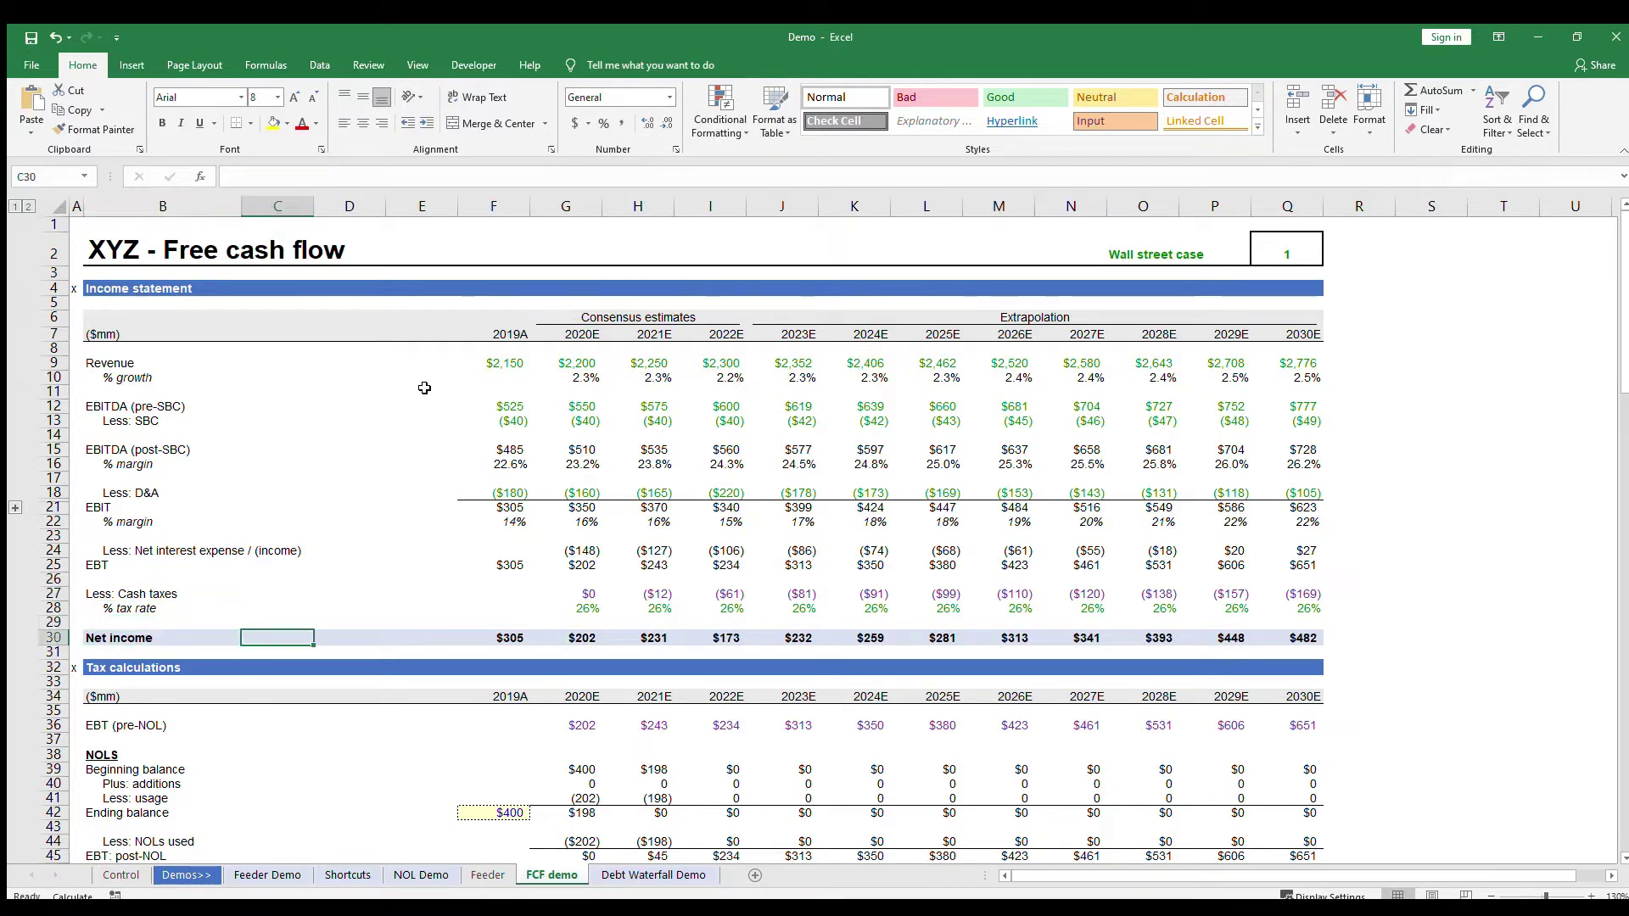
{"action": "key", "text": "F2"}
{"action": "key", "text": "Escape"}
{"action": "key", "text": "ctrl+["}
{"action": "key", "text": "ctrl+["}
{"action": "key", "text": "ctrl+["}
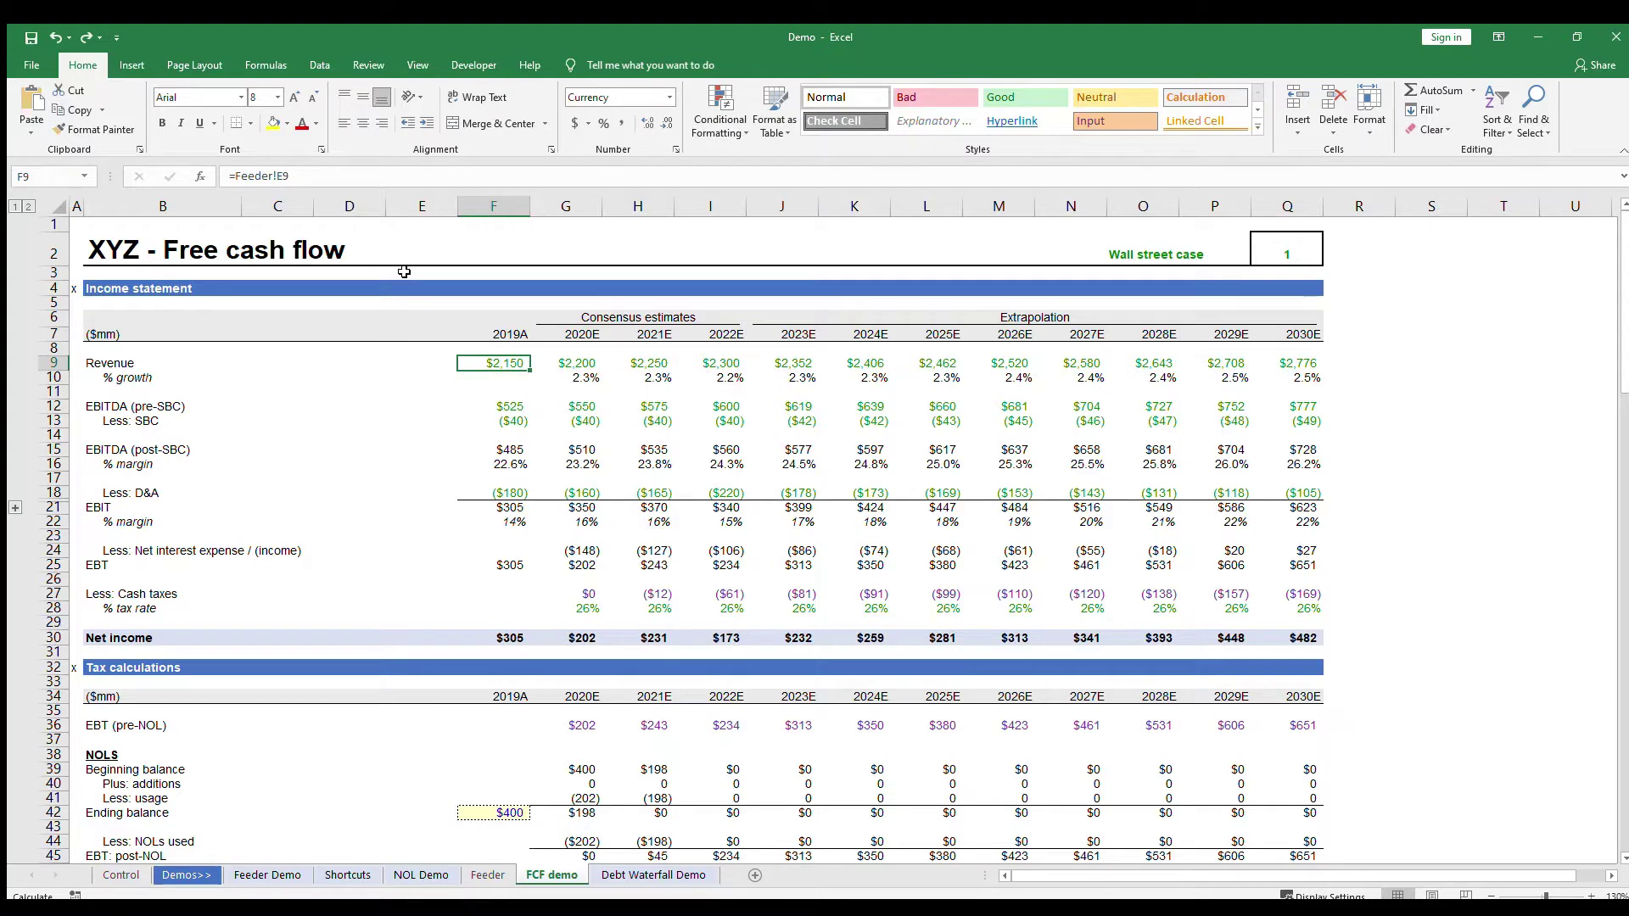
- Clear the revenue row F9:Q9 and the EBITDA and SBC rows F12:Q13
{"action": "key", "text": "ctrl+shift+Right"}
{"action": "key", "text": "Delete"}
{"action": "key", "text": "Down"}
{"action": "key", "text": "Down"}
{"action": "key", "text": "Down"}
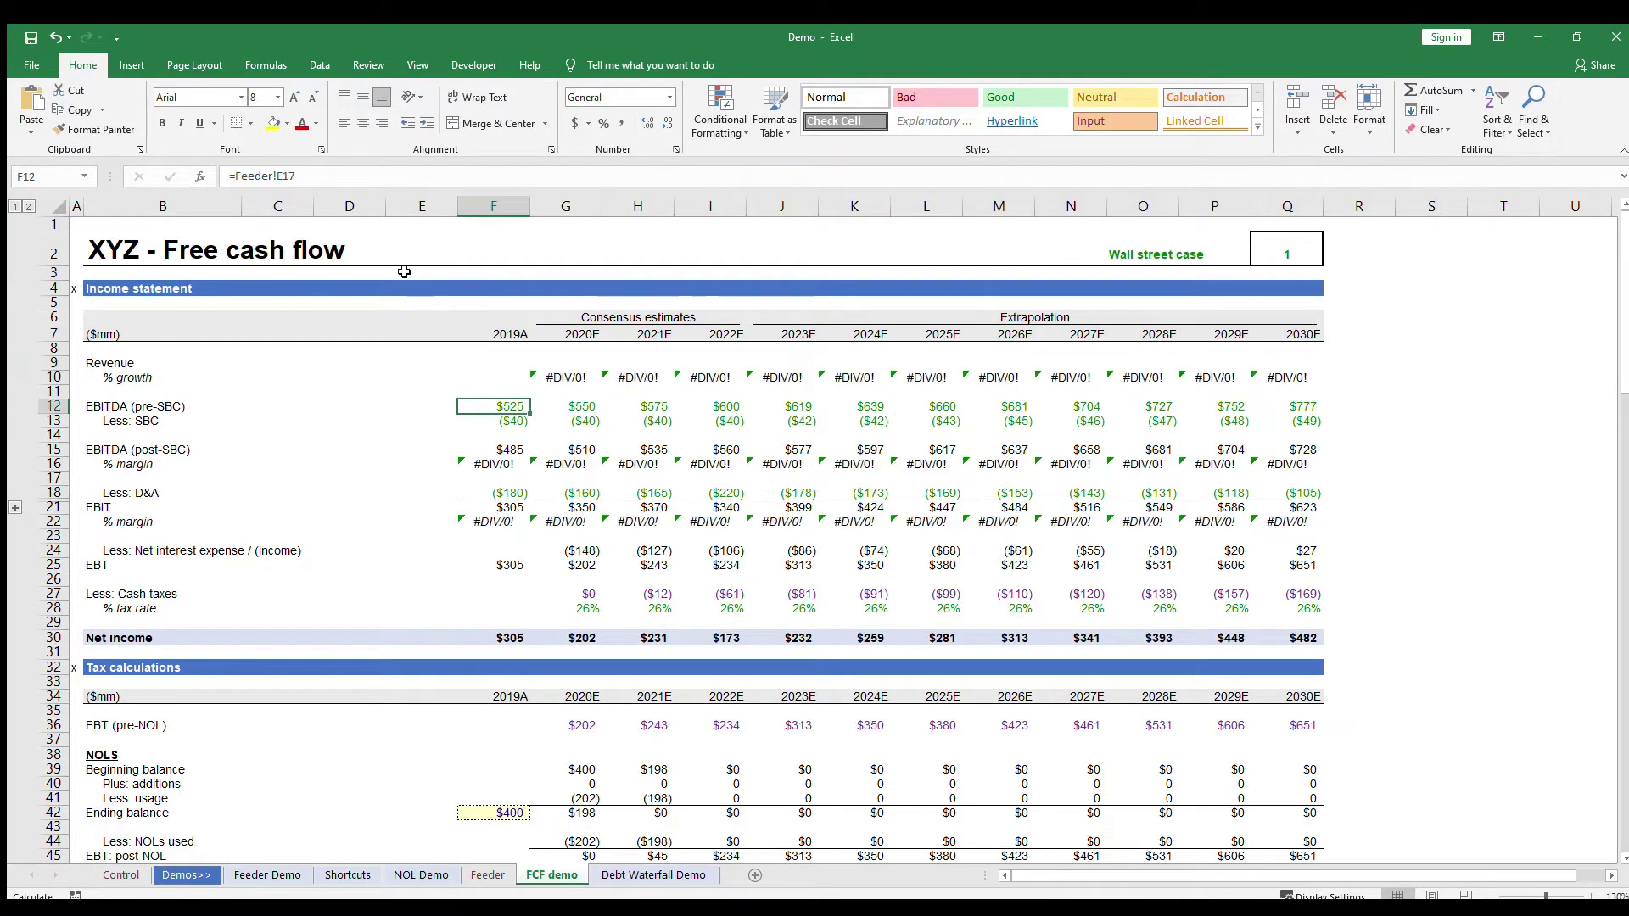
{"action": "key", "text": "shift+Down"}
{"action": "key", "text": "ctrl+shift+Right"}
{"action": "key", "text": "Delete"}
- Clear the D&A row F18:Q18 and return to revenue cell F9
{"action": "key", "text": "Down"}
{"action": "key", "text": "Down"}
{"action": "key", "text": "Down"}
{"action": "key", "text": "Down"}
{"action": "key", "text": "Down"}
{"action": "key", "text": "Down"}
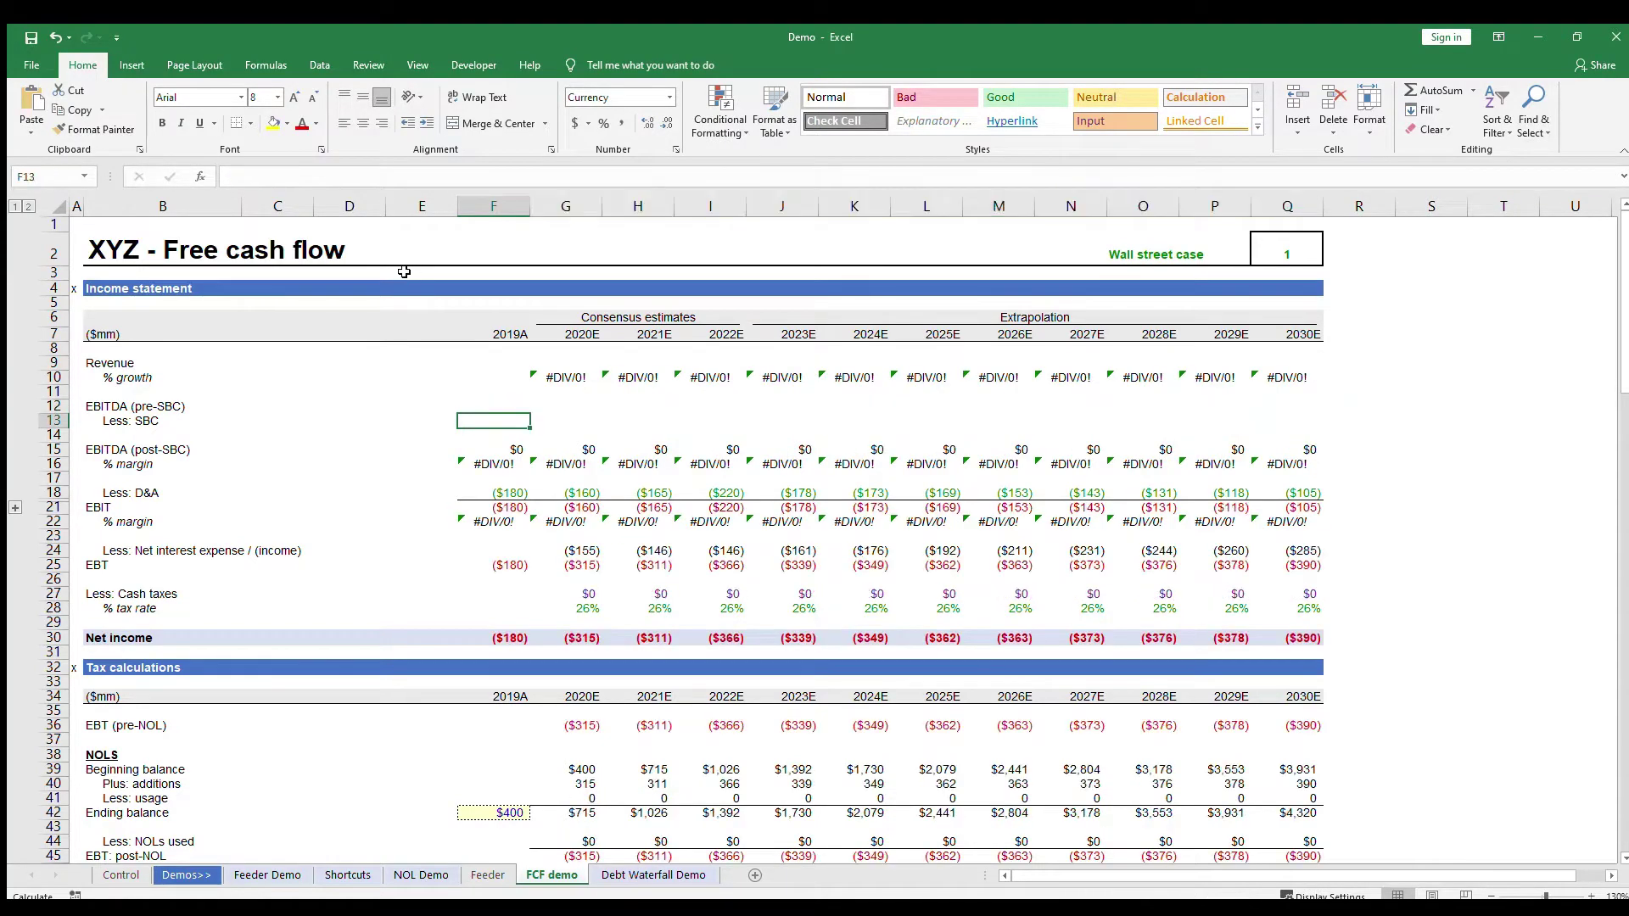
{"action": "key", "text": "ctrl+shift+Right"}
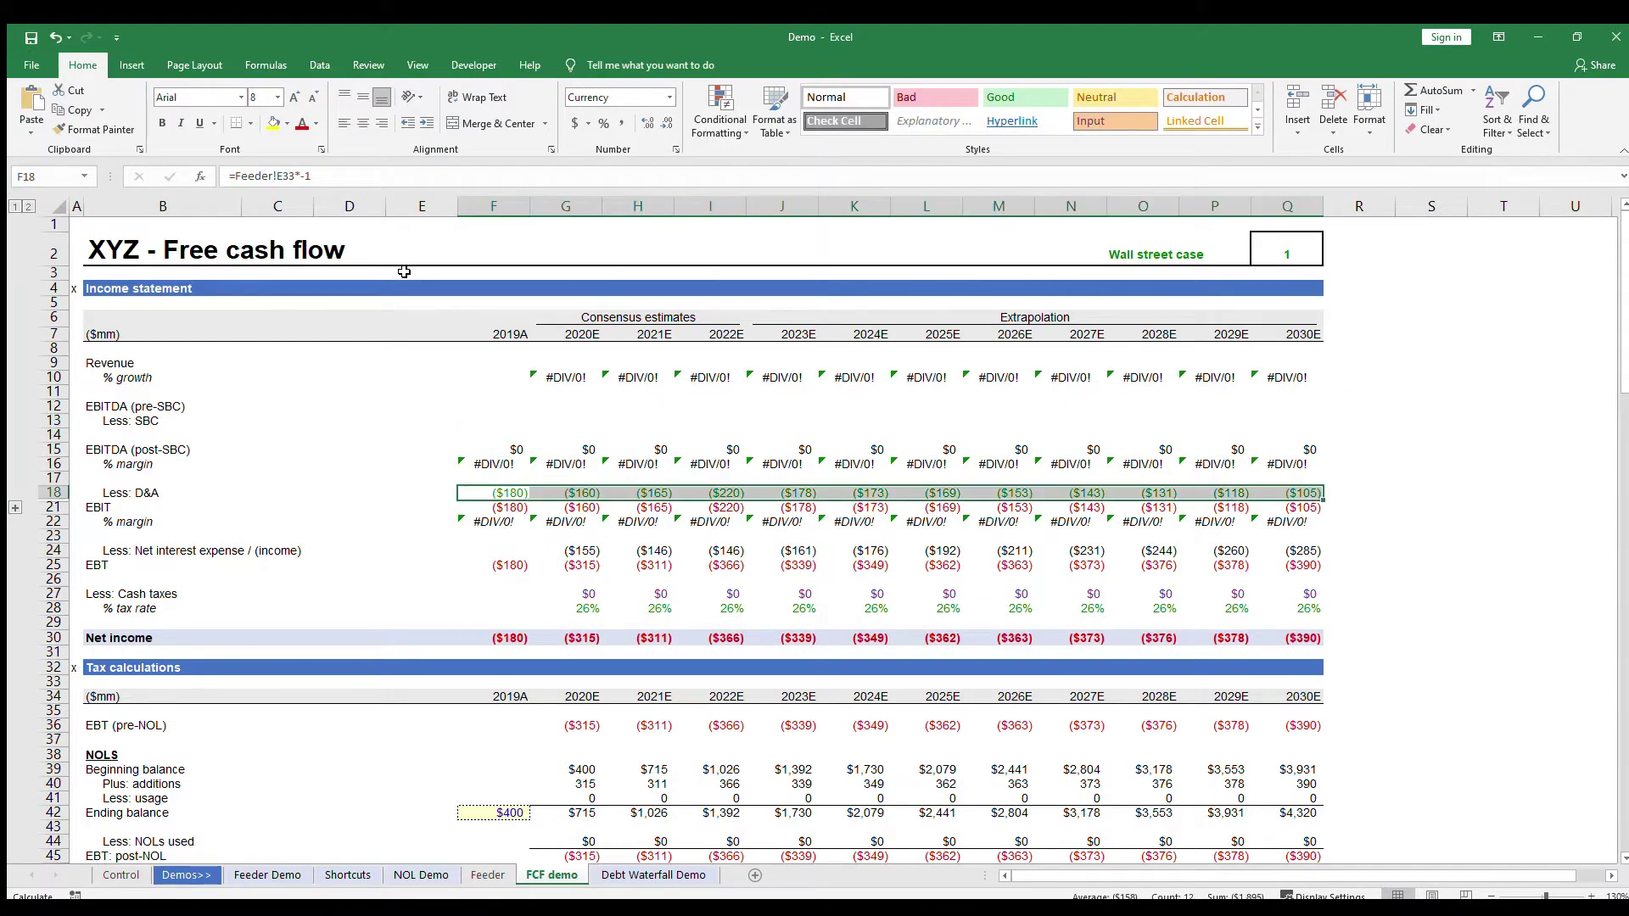
{"action": "key", "text": "Delete"}
{"action": "key", "text": "Down"}
{"action": "key", "text": "Down"}
{"action": "key", "text": "Down"}
{"action": "key", "text": "Down"}
{"action": "key", "text": "Right"}
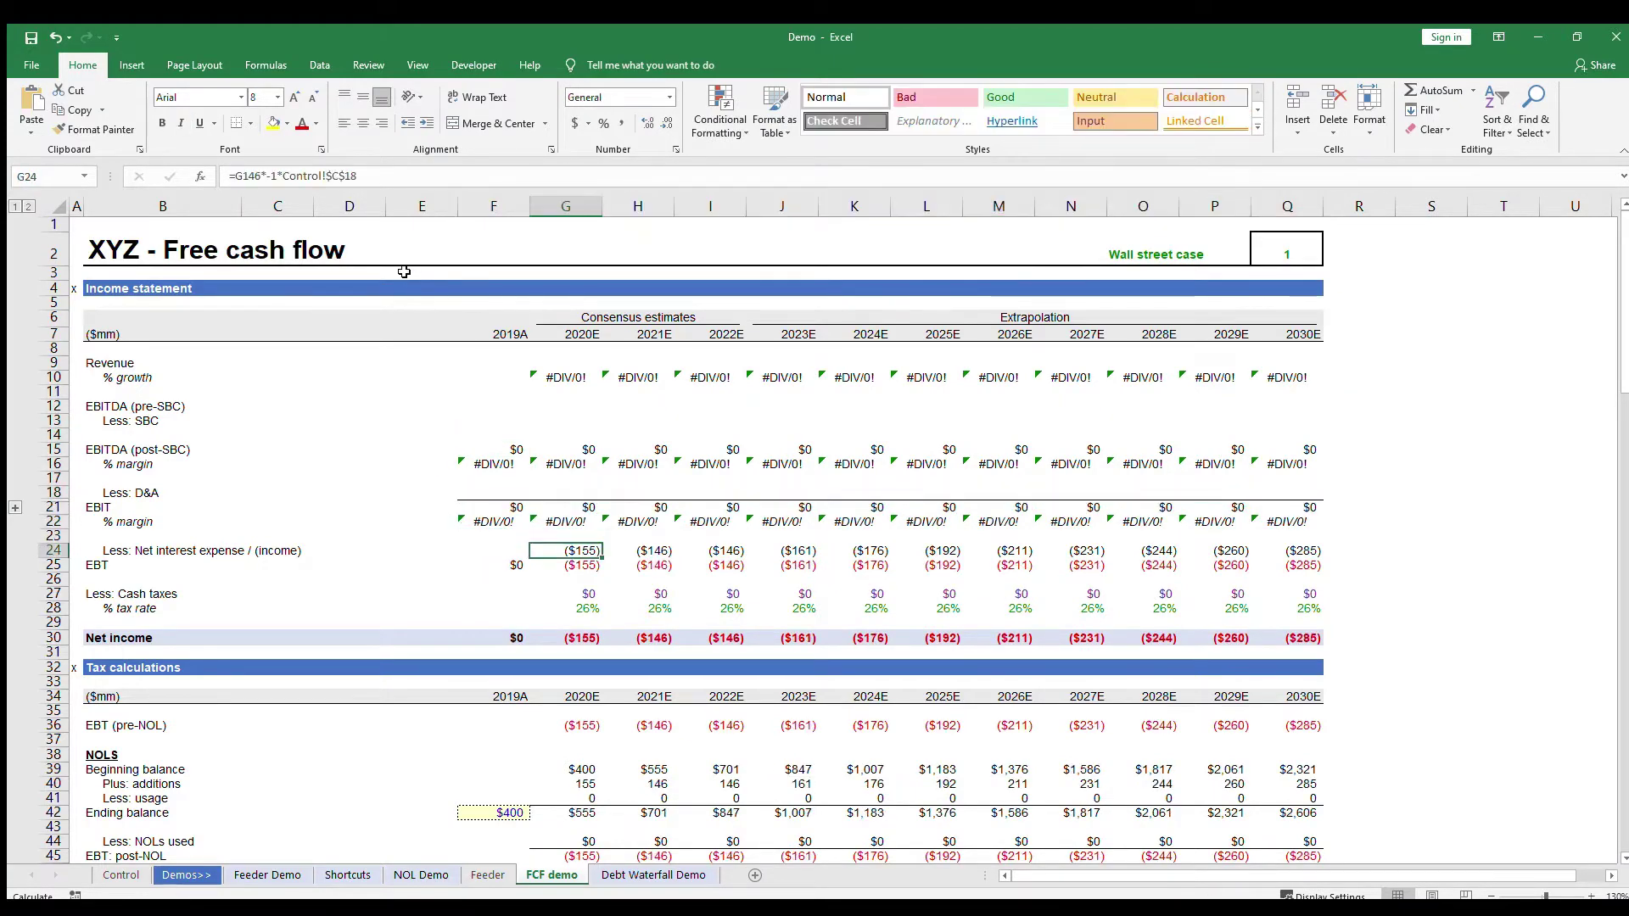
{"action": "key", "text": "Up"}
{"action": "key", "text": "Up"}
{"action": "key", "text": "Up"}
{"action": "key", "text": "Up"}
{"action": "key", "text": "Up"}
{"action": "key", "text": "Up"}
{"action": "key", "text": "Up"}
{"action": "key", "text": "Up"}
{"action": "key", "text": "Up"}
{"action": "key", "text": "Up"}
{"action": "key", "text": "Up"}
{"action": "key", "text": "Up"}
{"action": "key", "text": "Up"}
{"action": "key", "text": "Up"}
{"action": "key", "text": "Up"}
{"action": "key", "text": "Left"}
{"action": "key", "text": "Down"}
{"action": "key", "text": "Down"}
- Link F9 to =Feeder!E9 and fill the revenue formula across to column Q
{"action": "type", "text": "="}
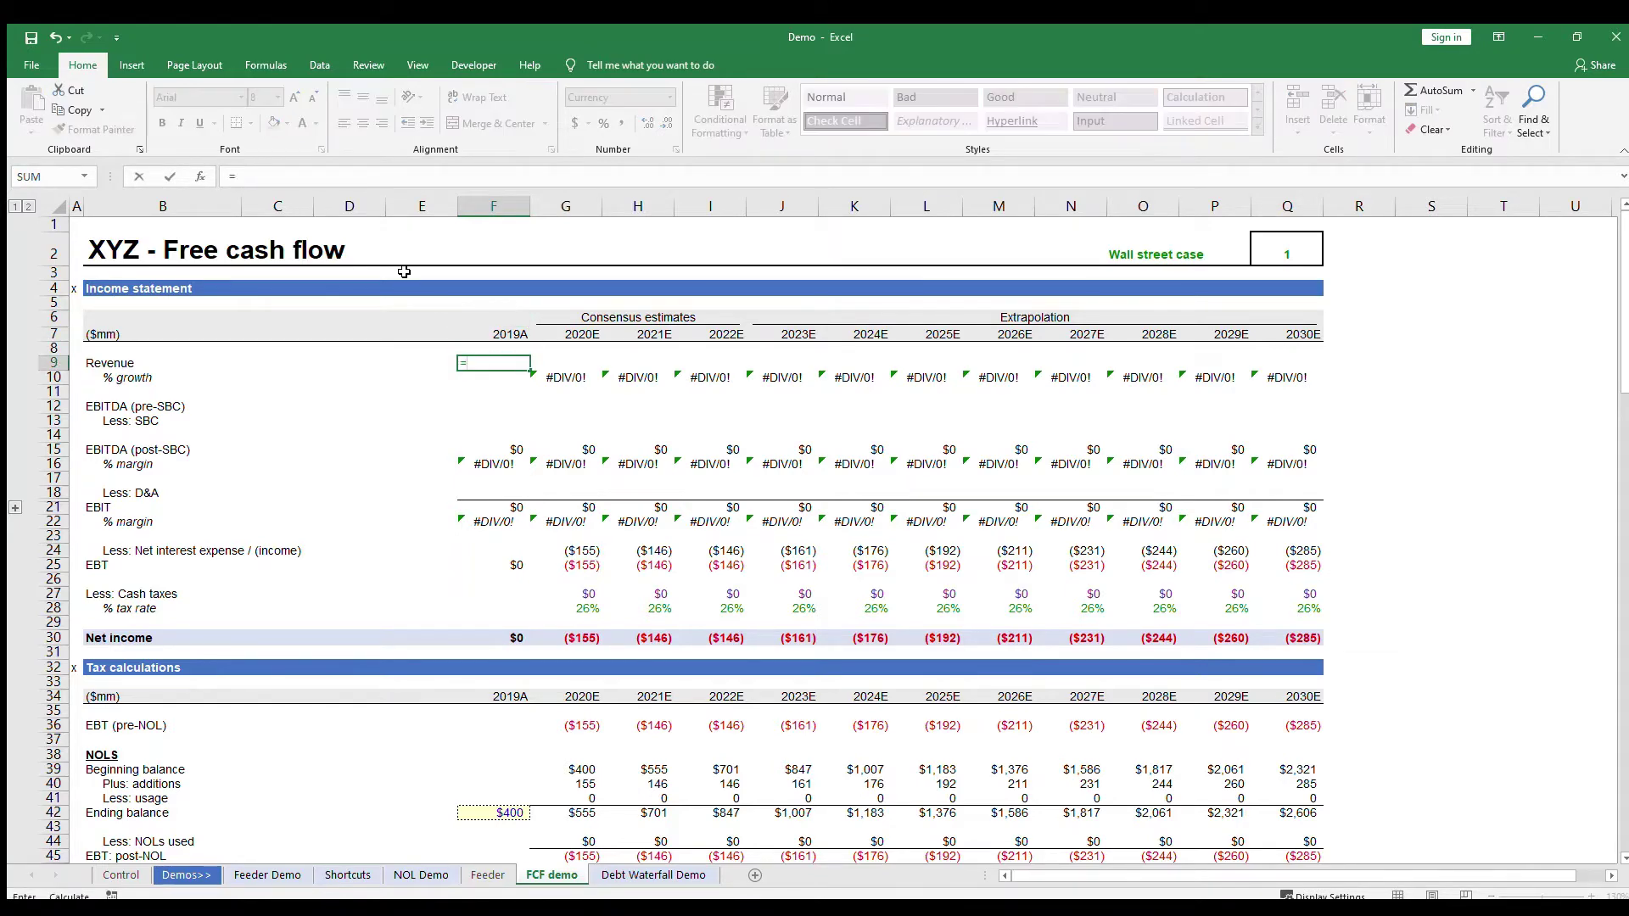
{"action": "key", "text": "ctrl+Page_Up"}
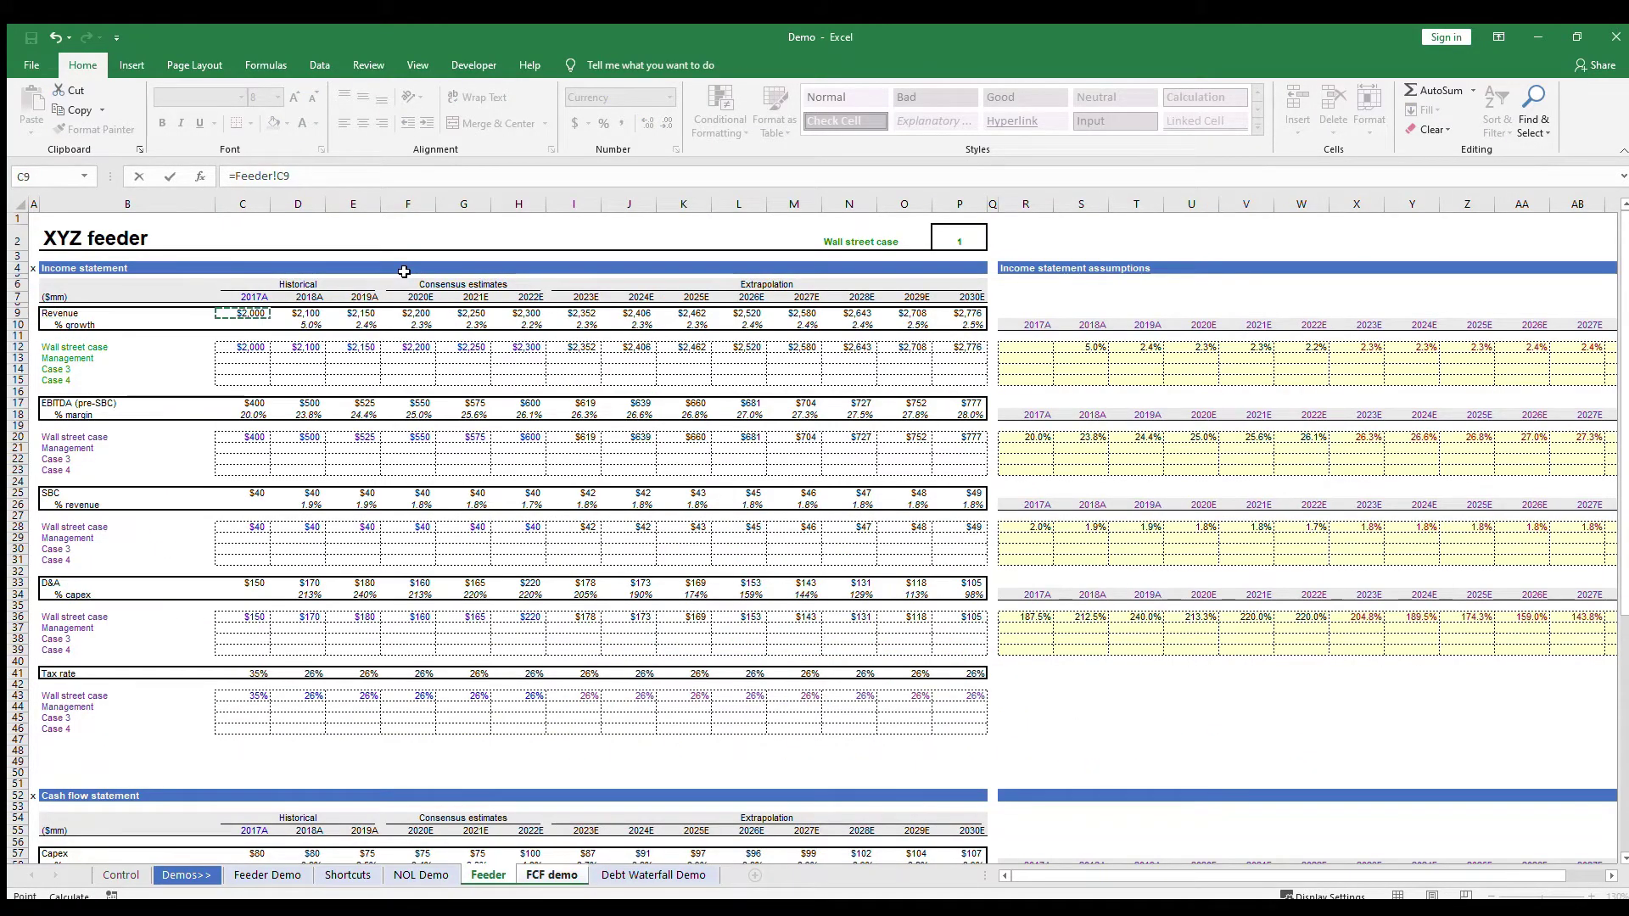
{"action": "key", "text": "Right"}
{"action": "key", "text": "Right"}
{"action": "key", "text": "Return"}
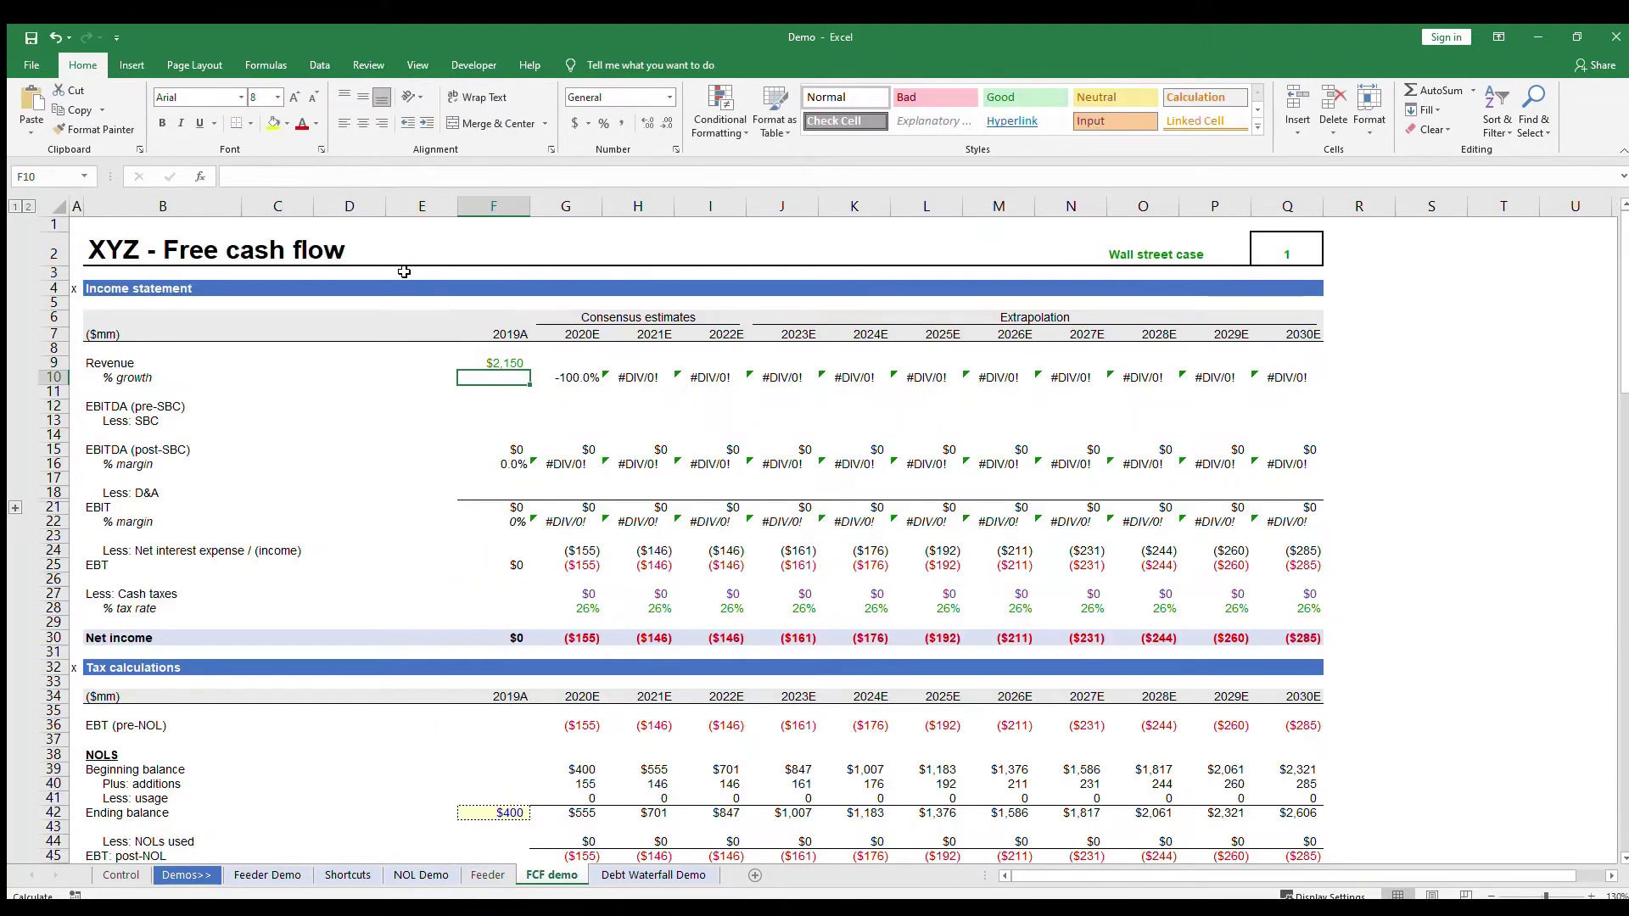
{"action": "key", "text": "Up"}
{"action": "key", "text": "ctrl+Right"}
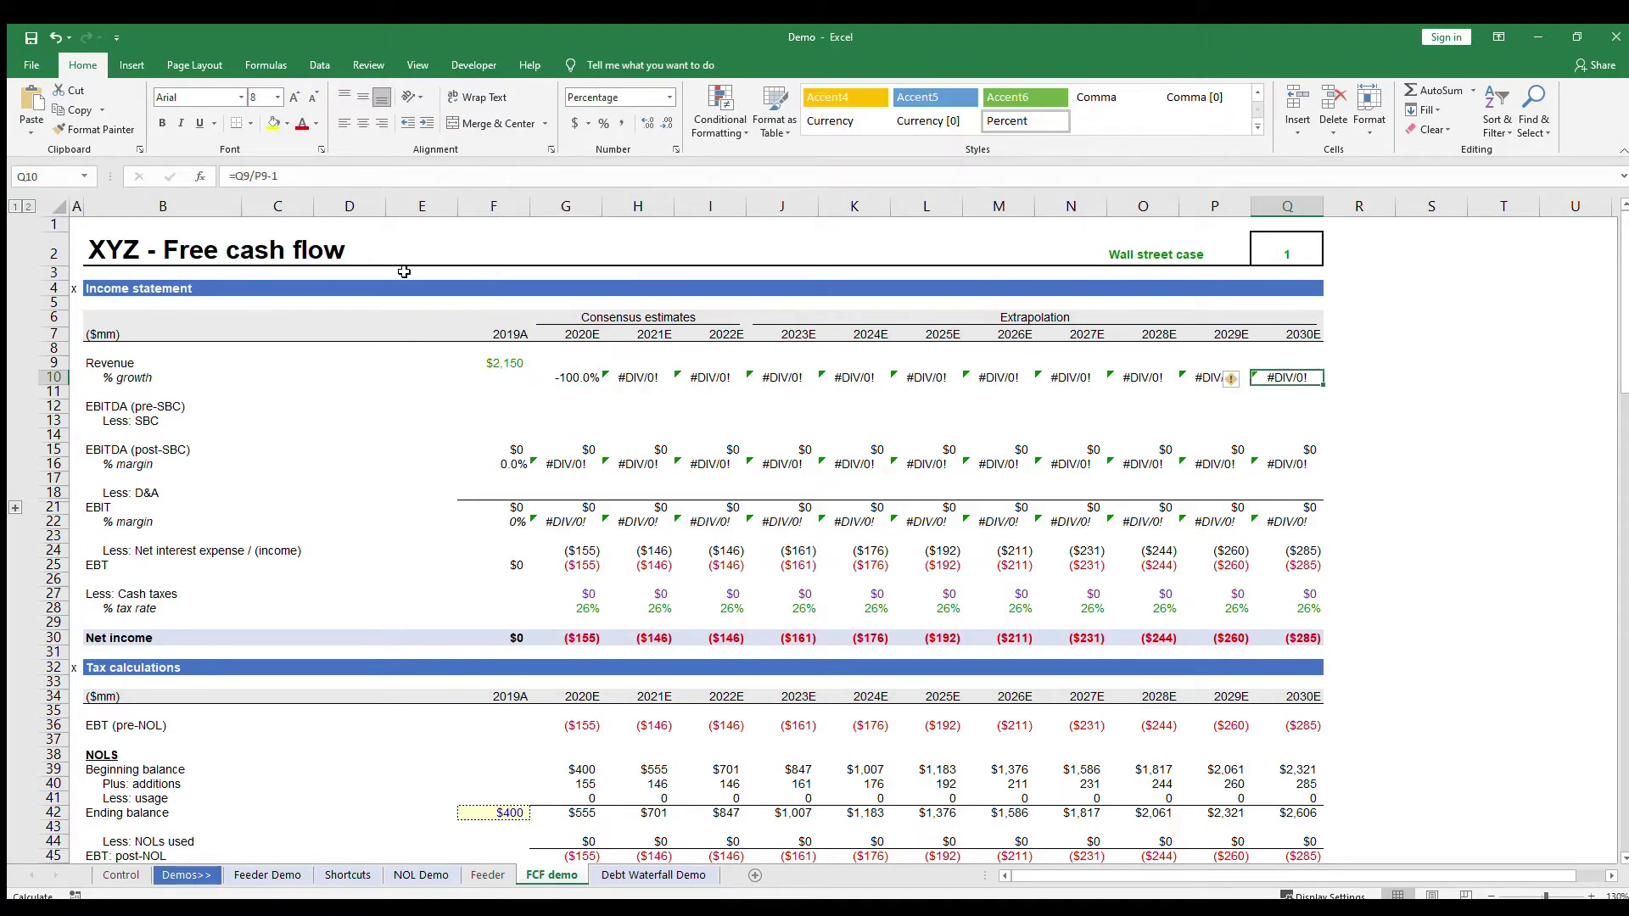
{"action": "key", "text": "ctrl+shift+Left"}
{"action": "key", "text": "ctrl+r"}
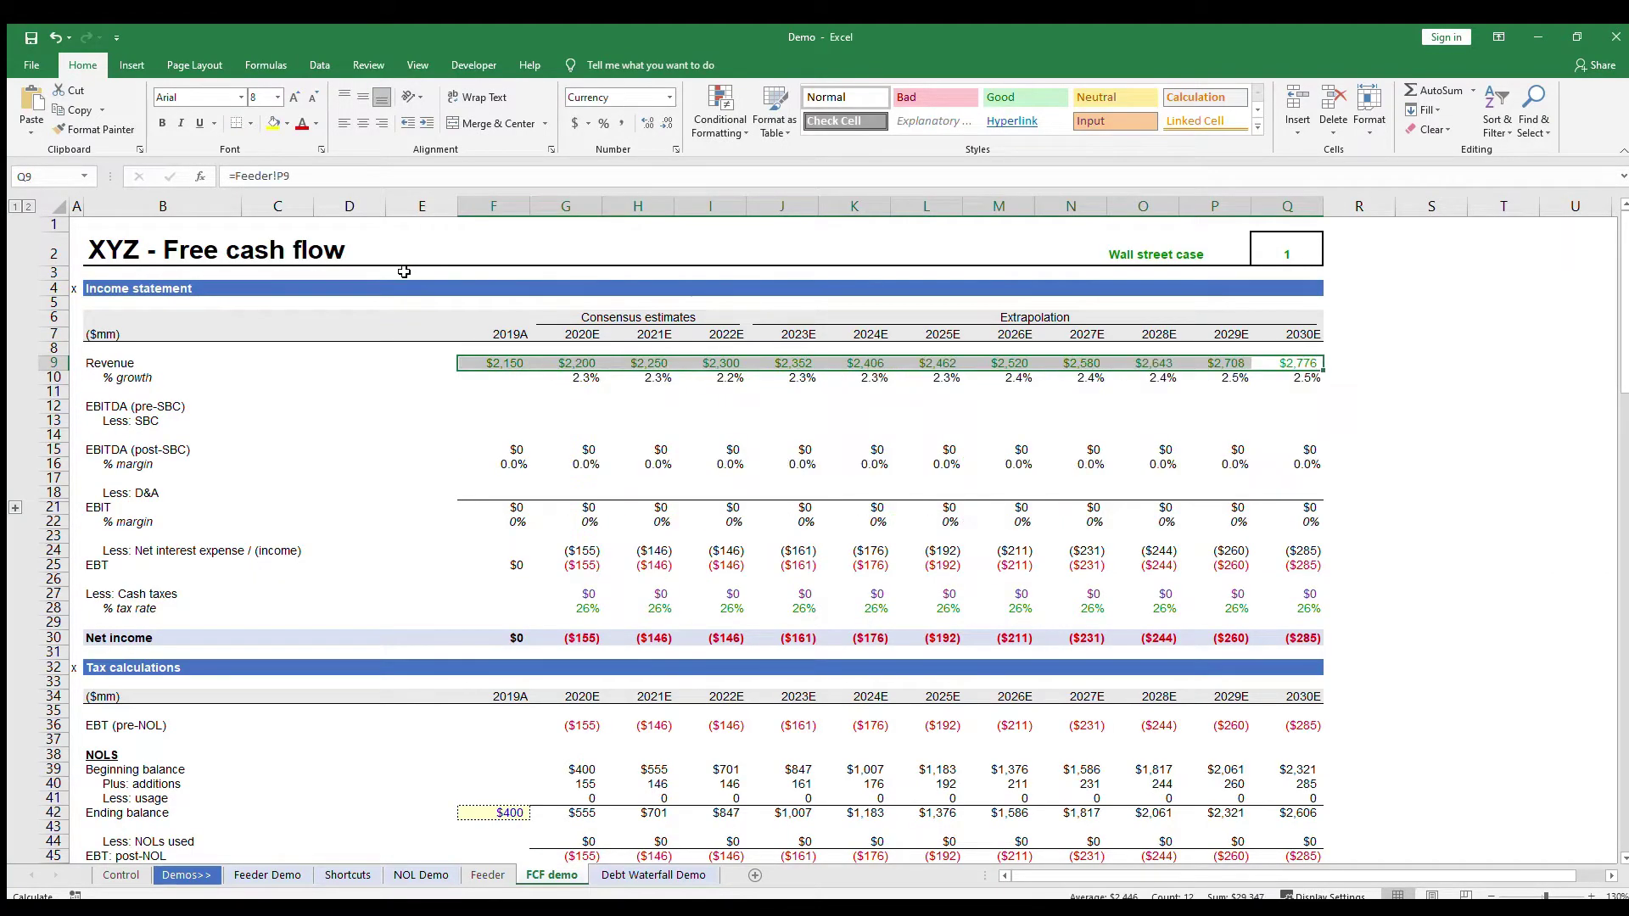
{"action": "key", "text": "Down"}
{"action": "key", "text": "Down"}
{"action": "key", "text": "Left"}
{"action": "key", "text": "Down"}
{"action": "key", "text": "ctrl+Left"}
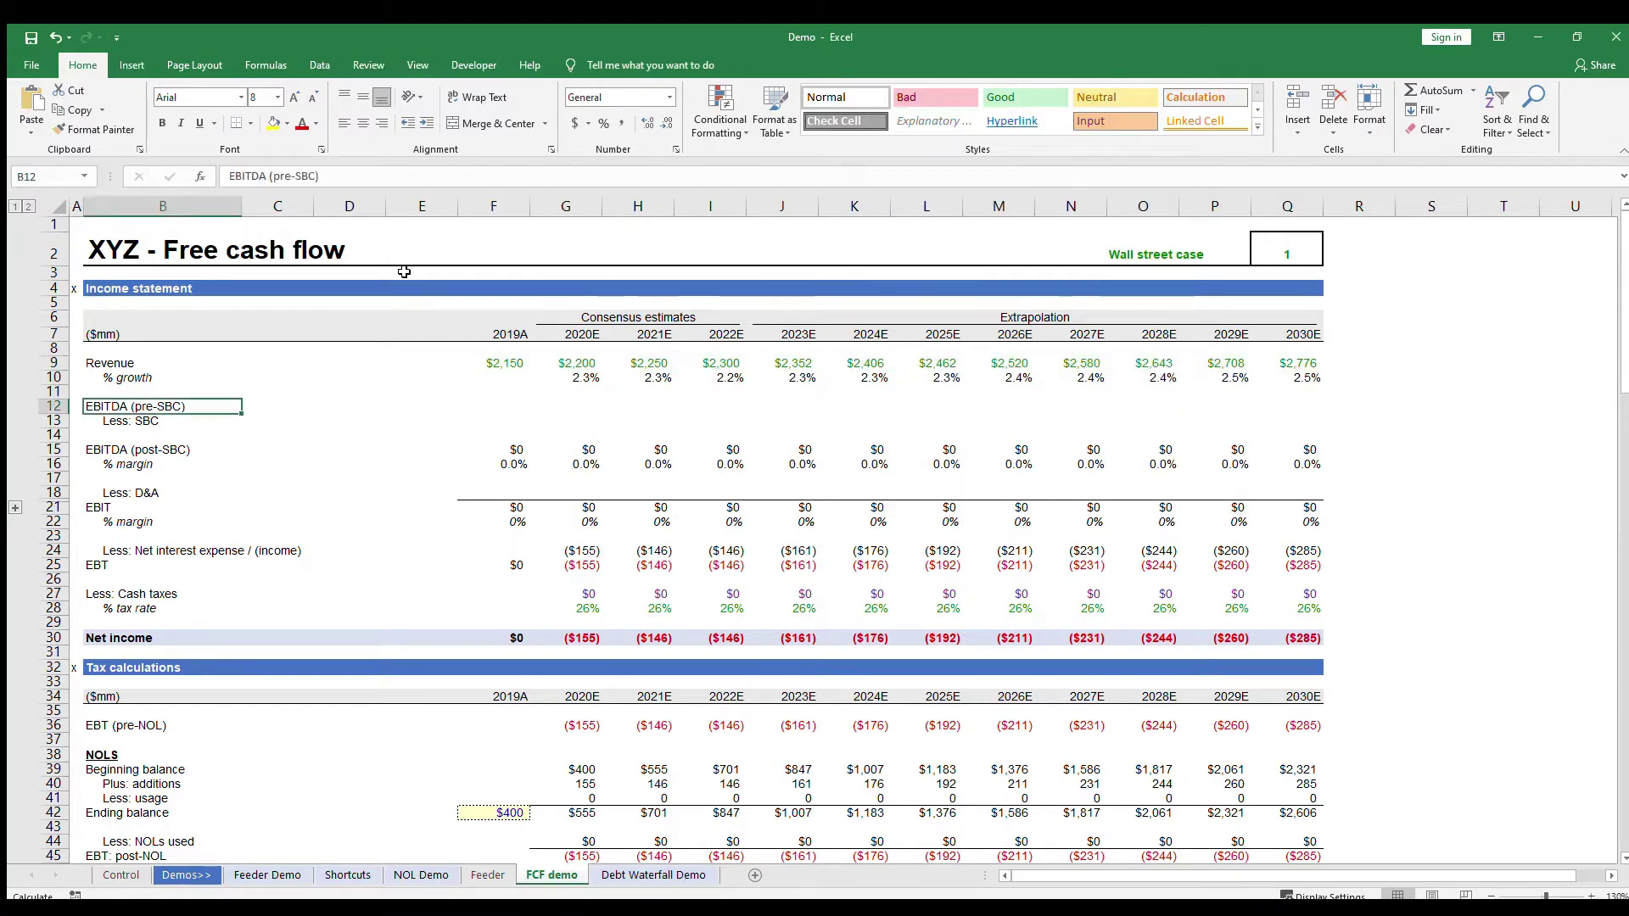
{"action": "key", "text": "Right"}
{"action": "key", "text": "Right"}
{"action": "key", "text": "Right"}
{"action": "key", "text": "Right"}
- Link F12 to =Feeder!E17 and fill the EBITDA (pre-SBC) formula across row 12
{"action": "type", "text": "="}
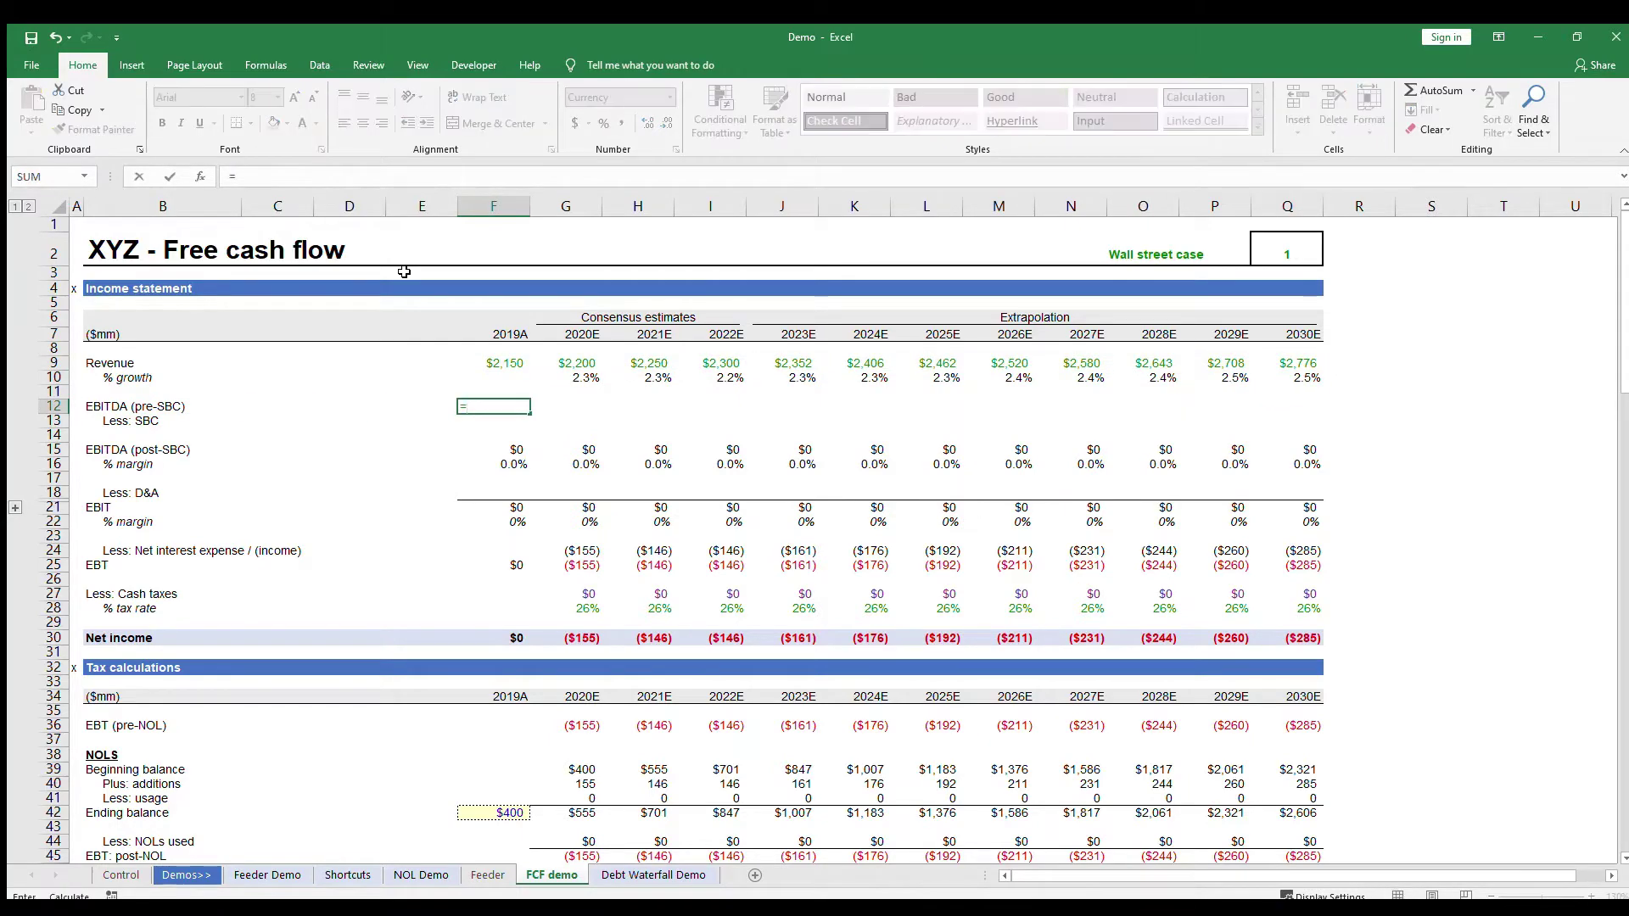
{"action": "key", "text": "ctrl+Page_Up"}
{"action": "key", "text": "Down"}
{"action": "key", "text": "Down"}
{"action": "key", "text": "Down"}
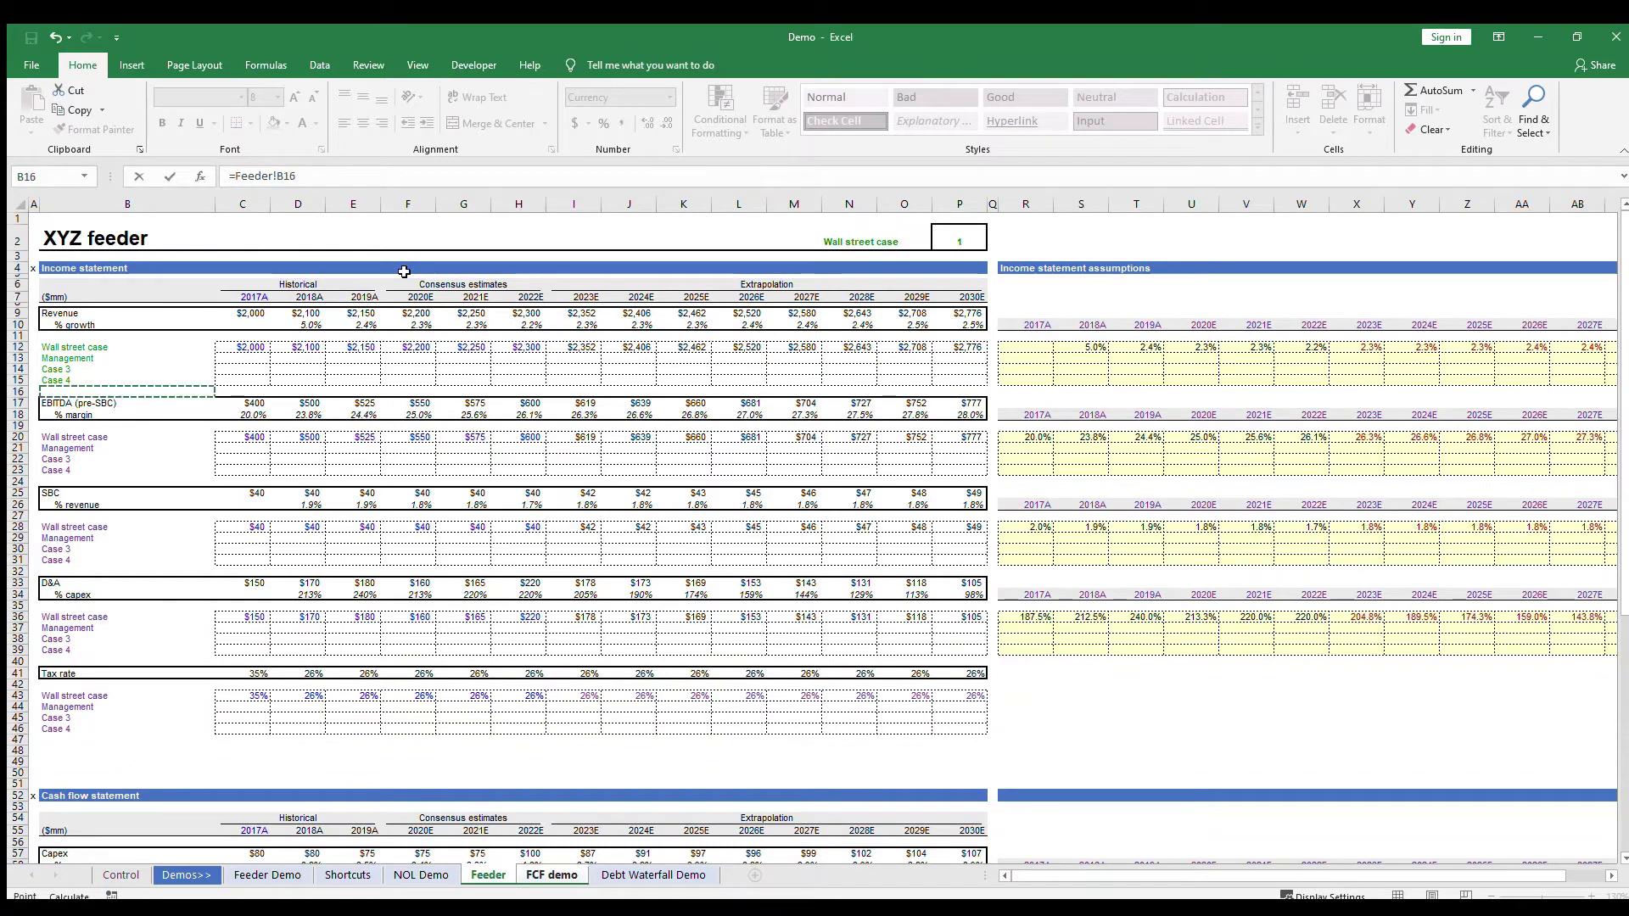
{"action": "key", "text": "Down"}
{"action": "key", "text": "Right"}
{"action": "key", "text": "Right"}
{"action": "key", "text": "Right"}
{"action": "key", "text": "ctrl+Page_Down"}
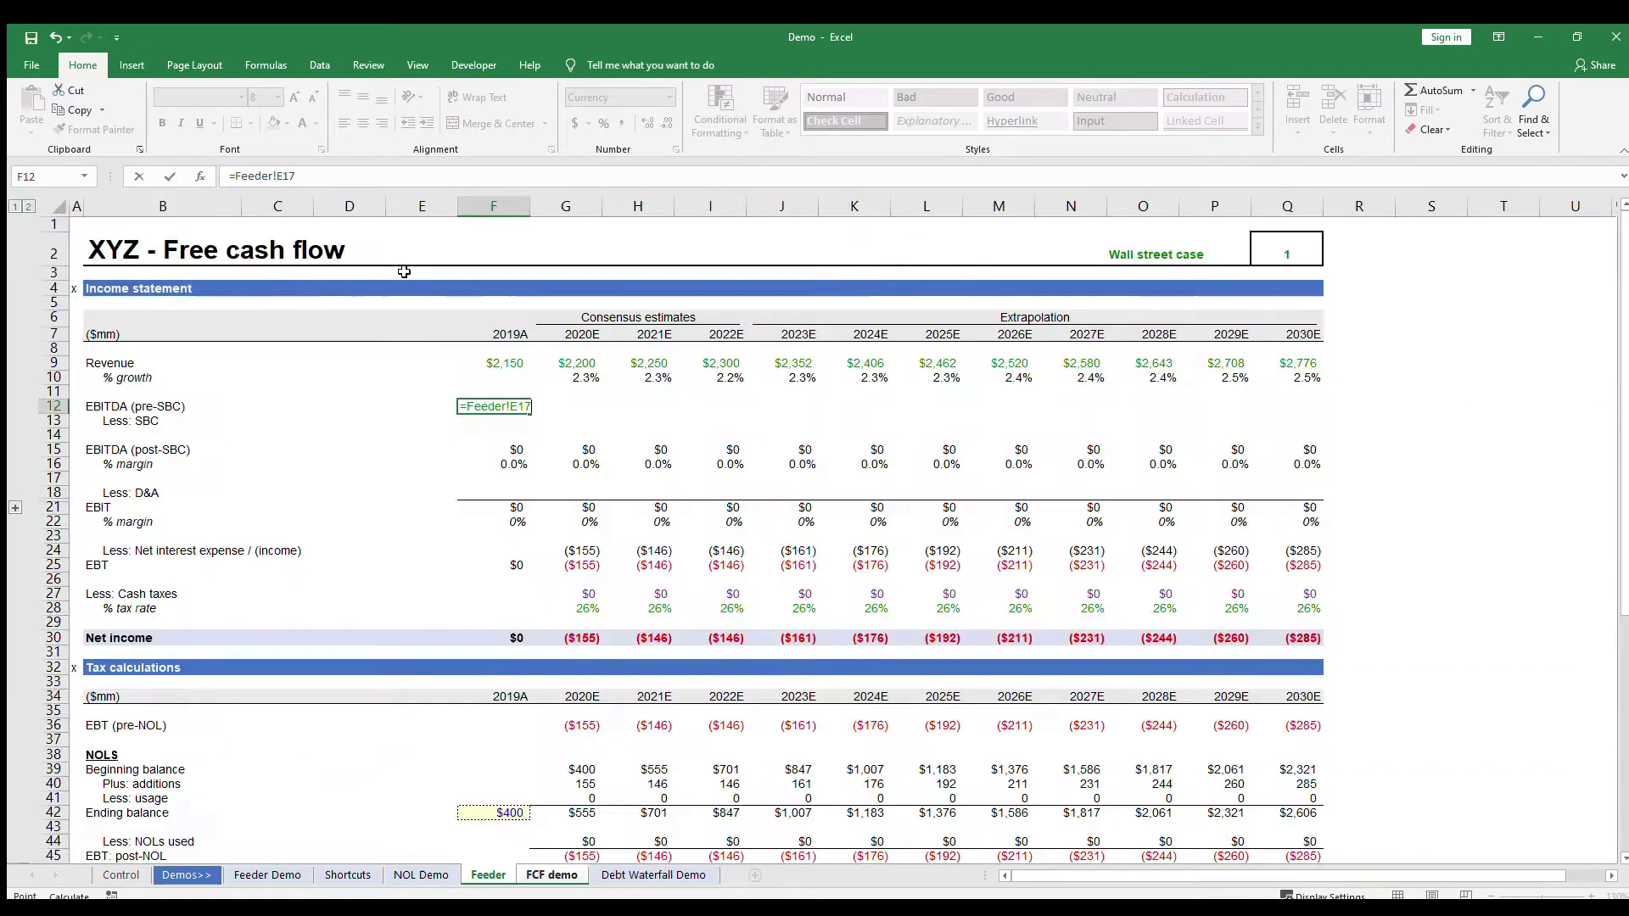
{"action": "key", "text": "Return"}
{"action": "key", "text": "Up"}
{"action": "key", "text": "shift+Right"}
{"action": "key", "text": "shift+Right"}
{"action": "key", "text": "shift+Right"}
{"action": "key", "text": "shift+Right"}
{"action": "key", "text": "shift+Right"}
{"action": "key", "text": "shift+Right"}
{"action": "key", "text": "shift+Right"}
{"action": "key", "text": "shift+Right"}
{"action": "key", "text": "shift+Right"}
{"action": "key", "text": "shift+Right"}
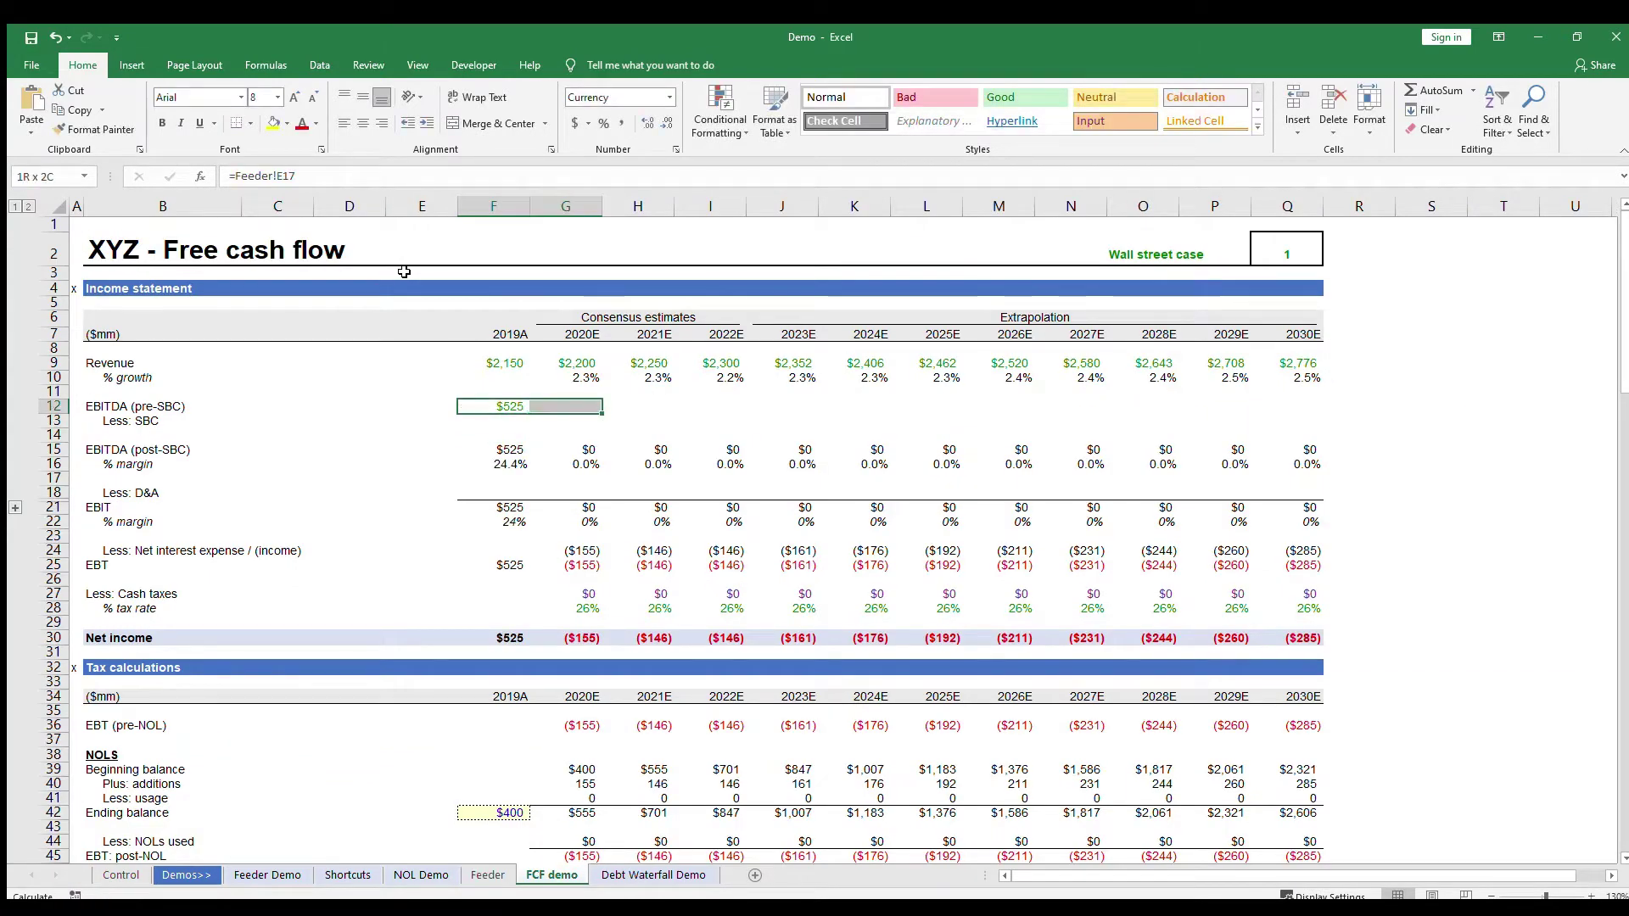
{"action": "key", "text": "shift+Right"}
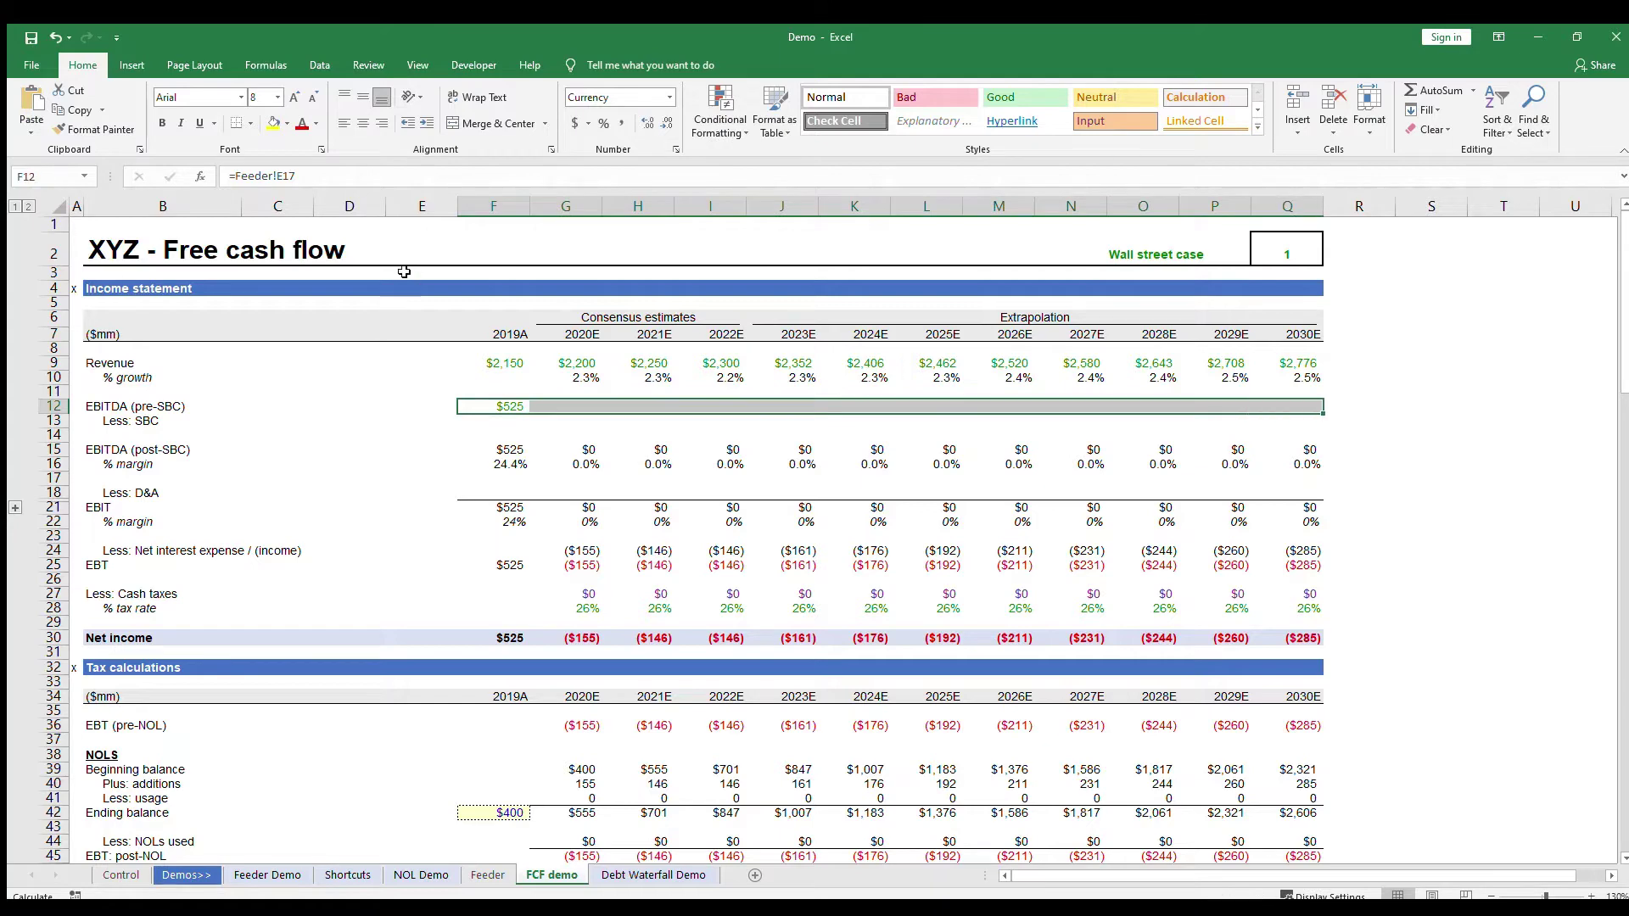
{"action": "key", "text": "ctrl+r"}
{"action": "key", "text": "Down"}
{"action": "key", "text": "Right"}
{"action": "key", "text": "Left"}
- Enter =Feeder!E25*-1 in F13 and fill the negative SBC across to column Q
{"action": "type", "text": "="}
{"action": "key", "text": "ctrl+Page_Up"}
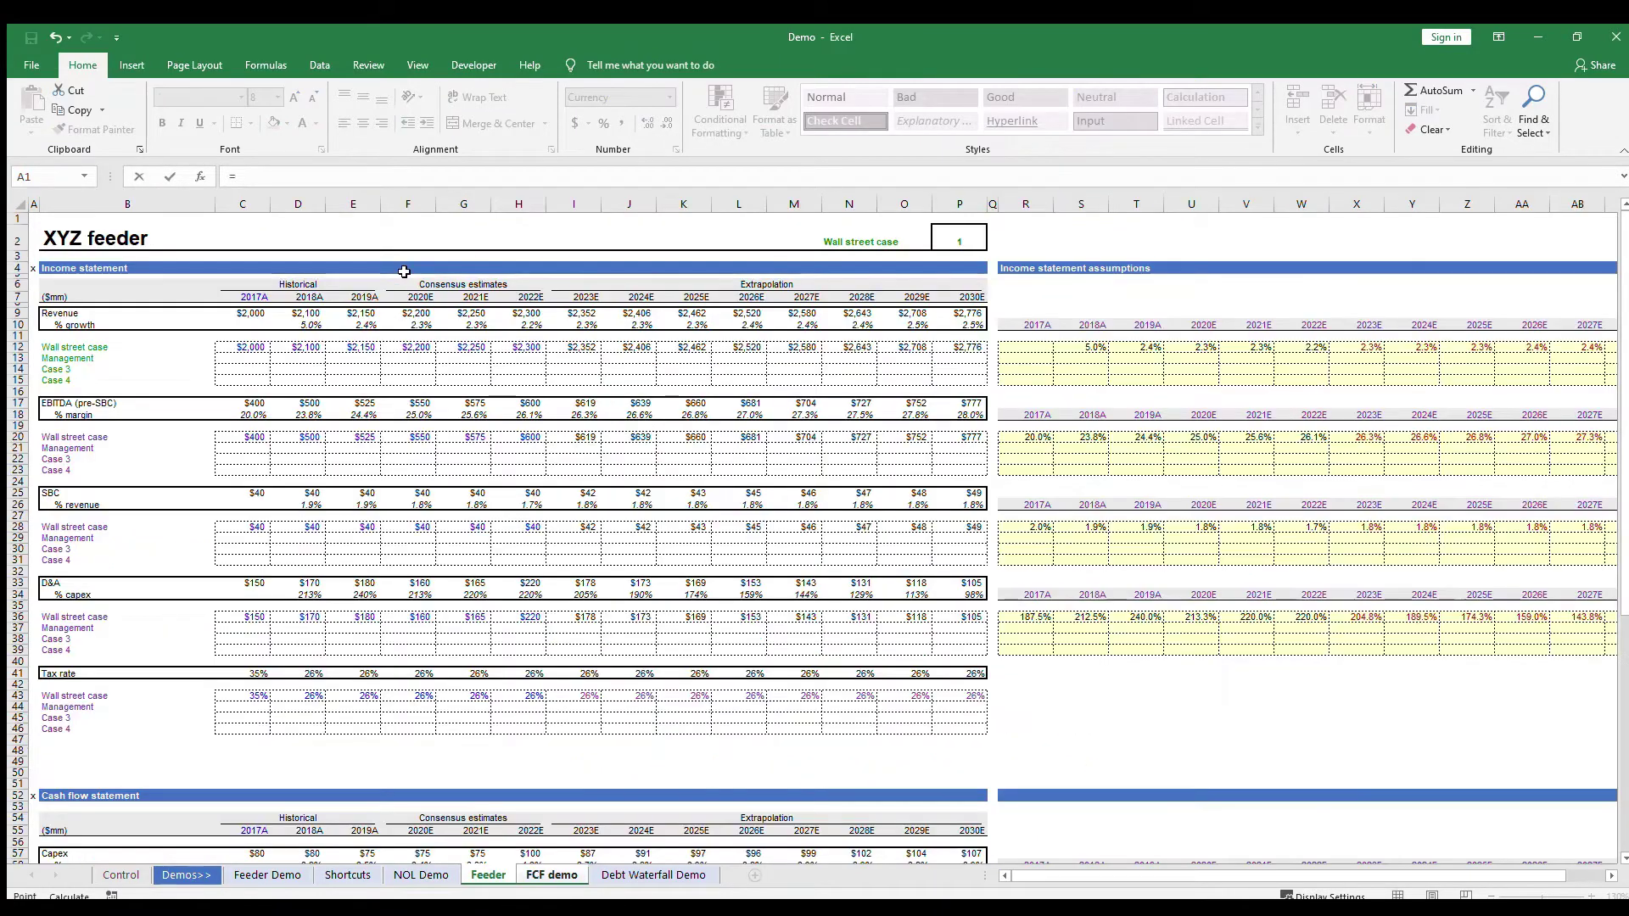
{"action": "key", "text": "ctrl+Home"}
{"action": "key", "text": "Down"}
{"action": "key", "text": "Down"}
{"action": "key", "text": "Down"}
{"action": "key", "text": "Down"}
{"action": "key", "text": "Down"}
{"action": "key", "text": "Down"}
{"action": "key", "text": "Down"}
{"action": "key", "text": "Down"}
{"action": "key", "text": "Down"}
{"action": "key", "text": "Down"}
{"action": "key", "text": "Down"}
{"action": "key", "text": "Down"}
{"action": "key", "text": "Down"}
{"action": "key", "text": "Down"}
{"action": "key", "text": "Down"}
{"action": "key", "text": "Down"}
{"action": "key", "text": "Down"}
{"action": "key", "text": "Down"}
{"action": "key", "text": "Down"}
{"action": "key", "text": "Down"}
{"action": "key", "text": "Right"}
{"action": "key", "text": "Right"}
{"action": "key", "text": "Right"}
{"action": "key", "text": "Right"}
{"action": "type", "text": "*-1"}
{"action": "key", "text": "ctrl+Return"}
{"action": "key", "text": "ctrl+Right"}
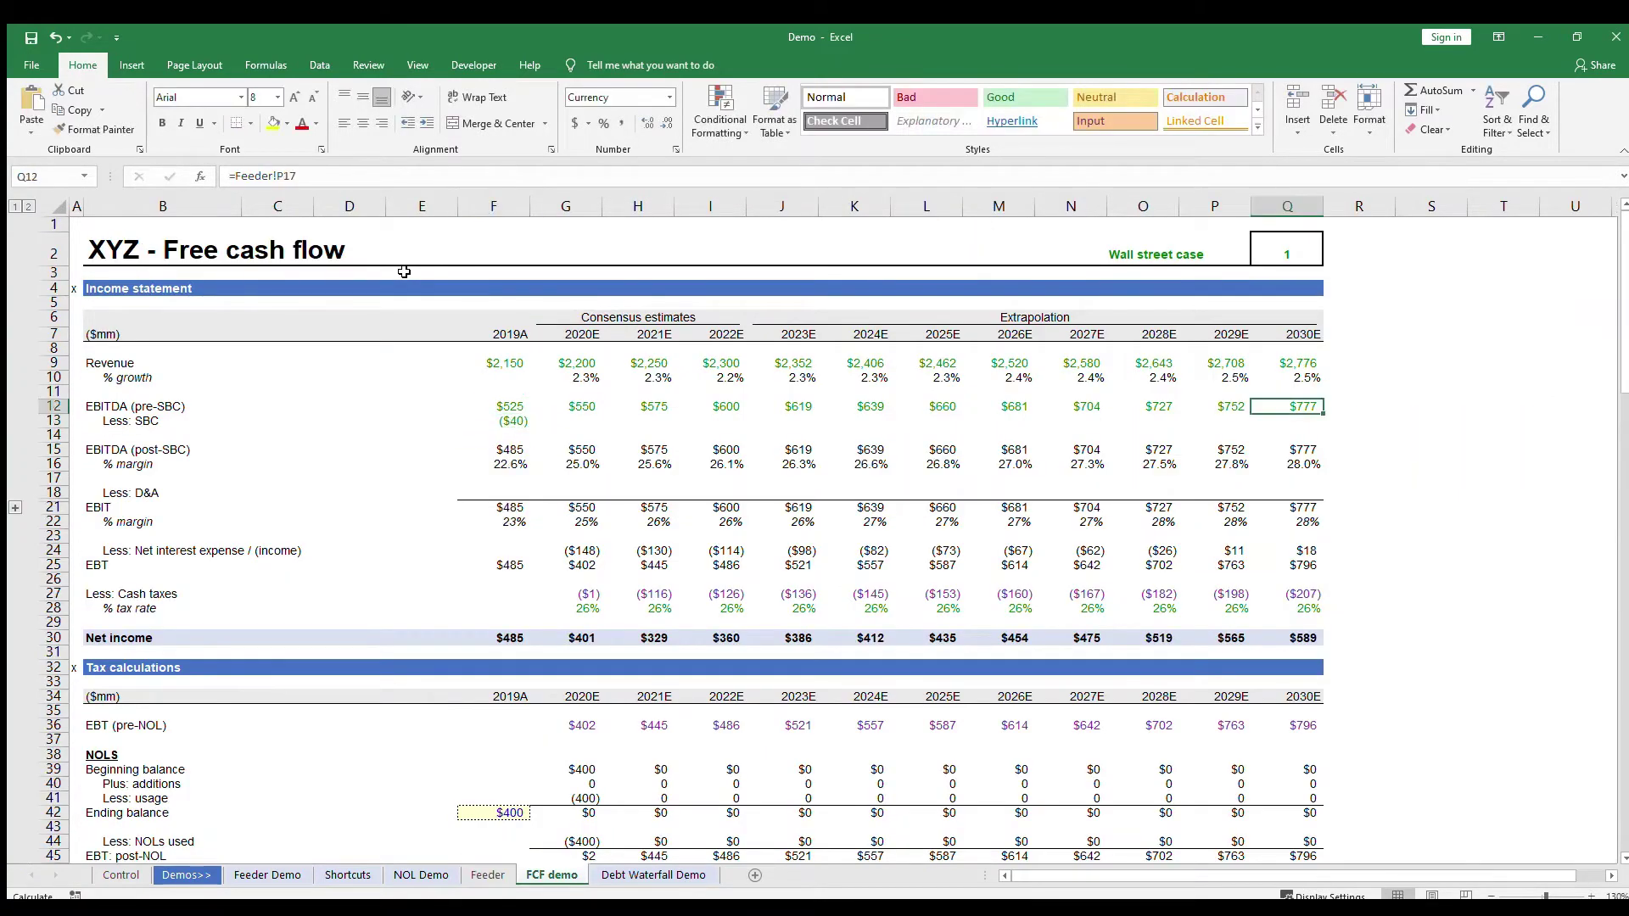
{"action": "key", "text": "shift+Left"}
{"action": "key", "text": "ctrl+shift+Left"}
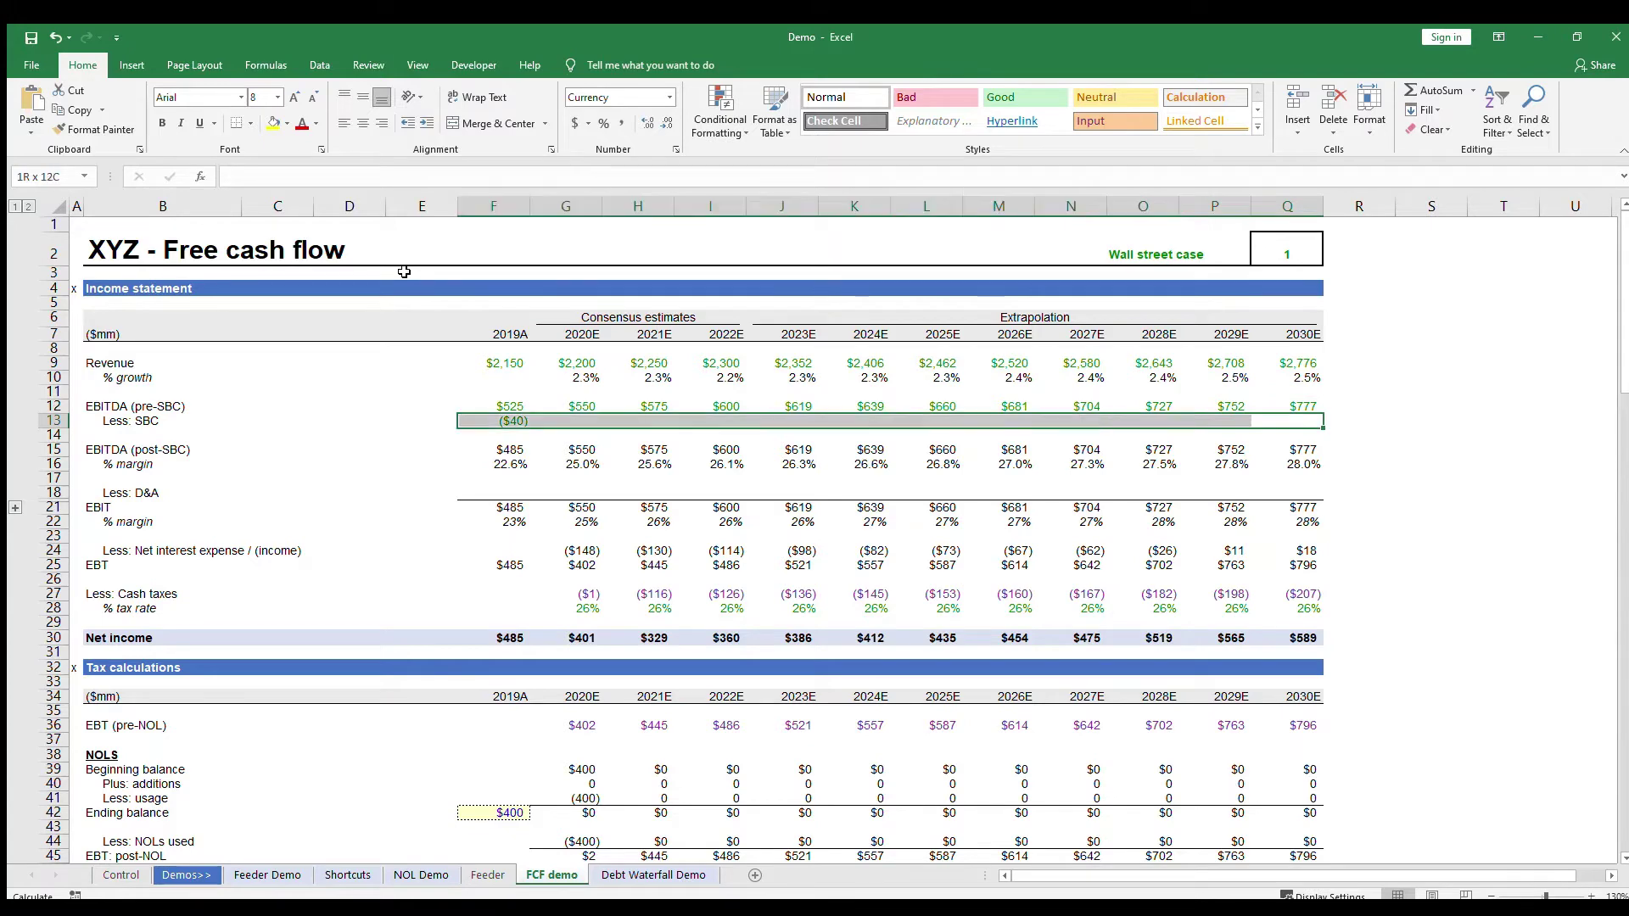
{"action": "key", "text": "ctrl+r"}
- Check the EBITDA (post-SBC) sum formulas in row 15
{"action": "key", "text": "Down"}
{"action": "key", "text": "Down"}
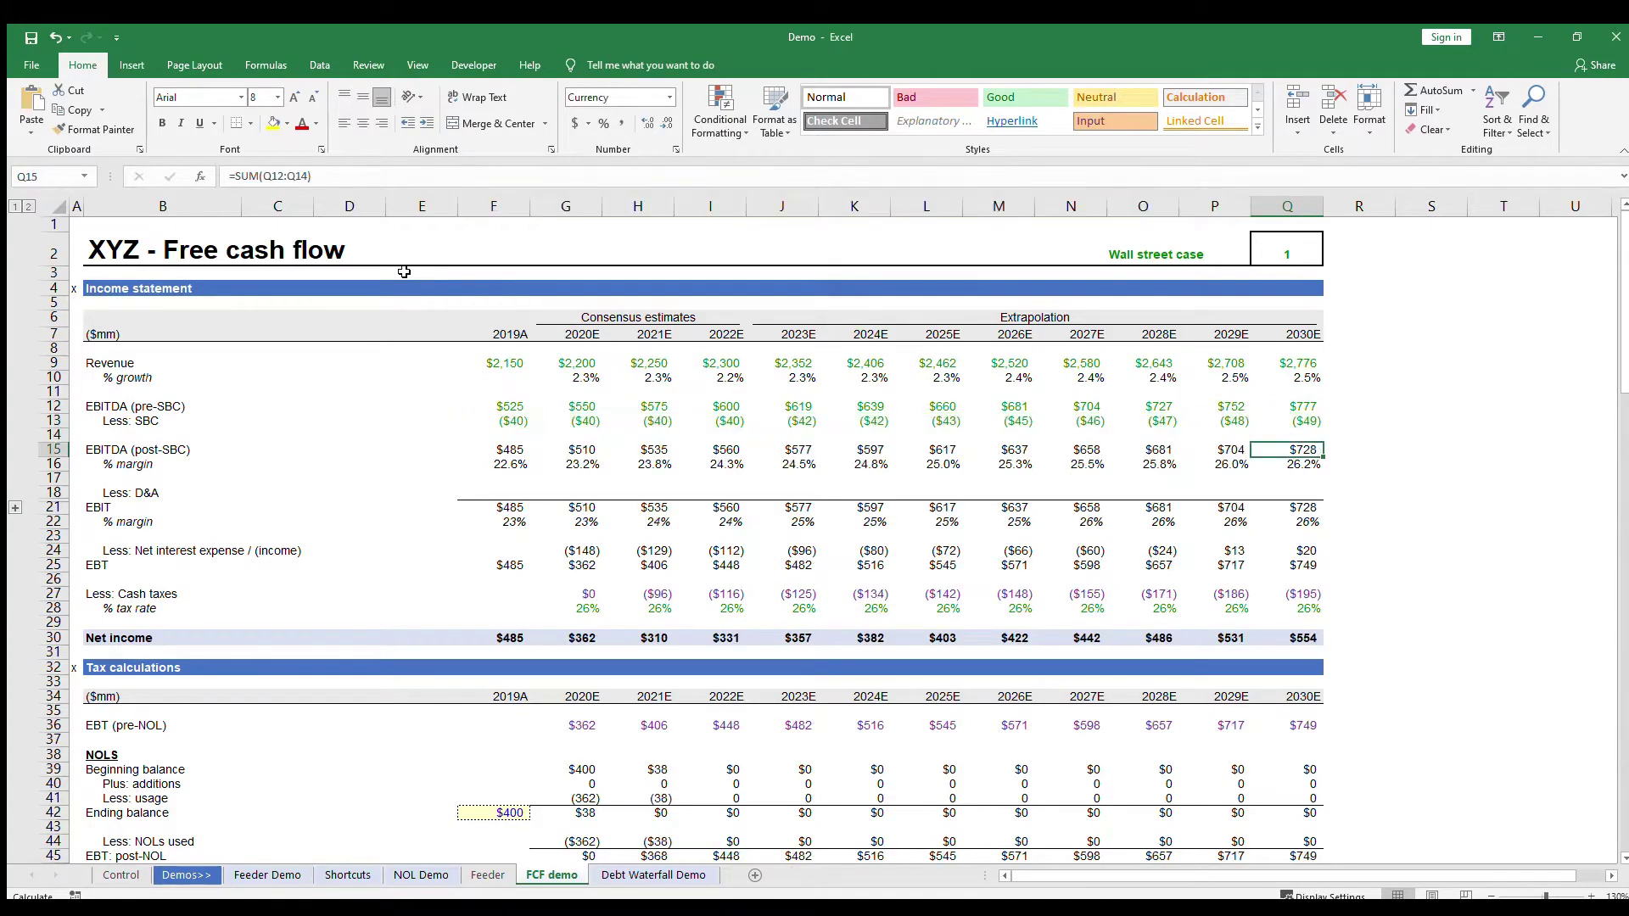
{"action": "key", "text": "ctrl+Left"}
{"action": "key", "text": "F2"}
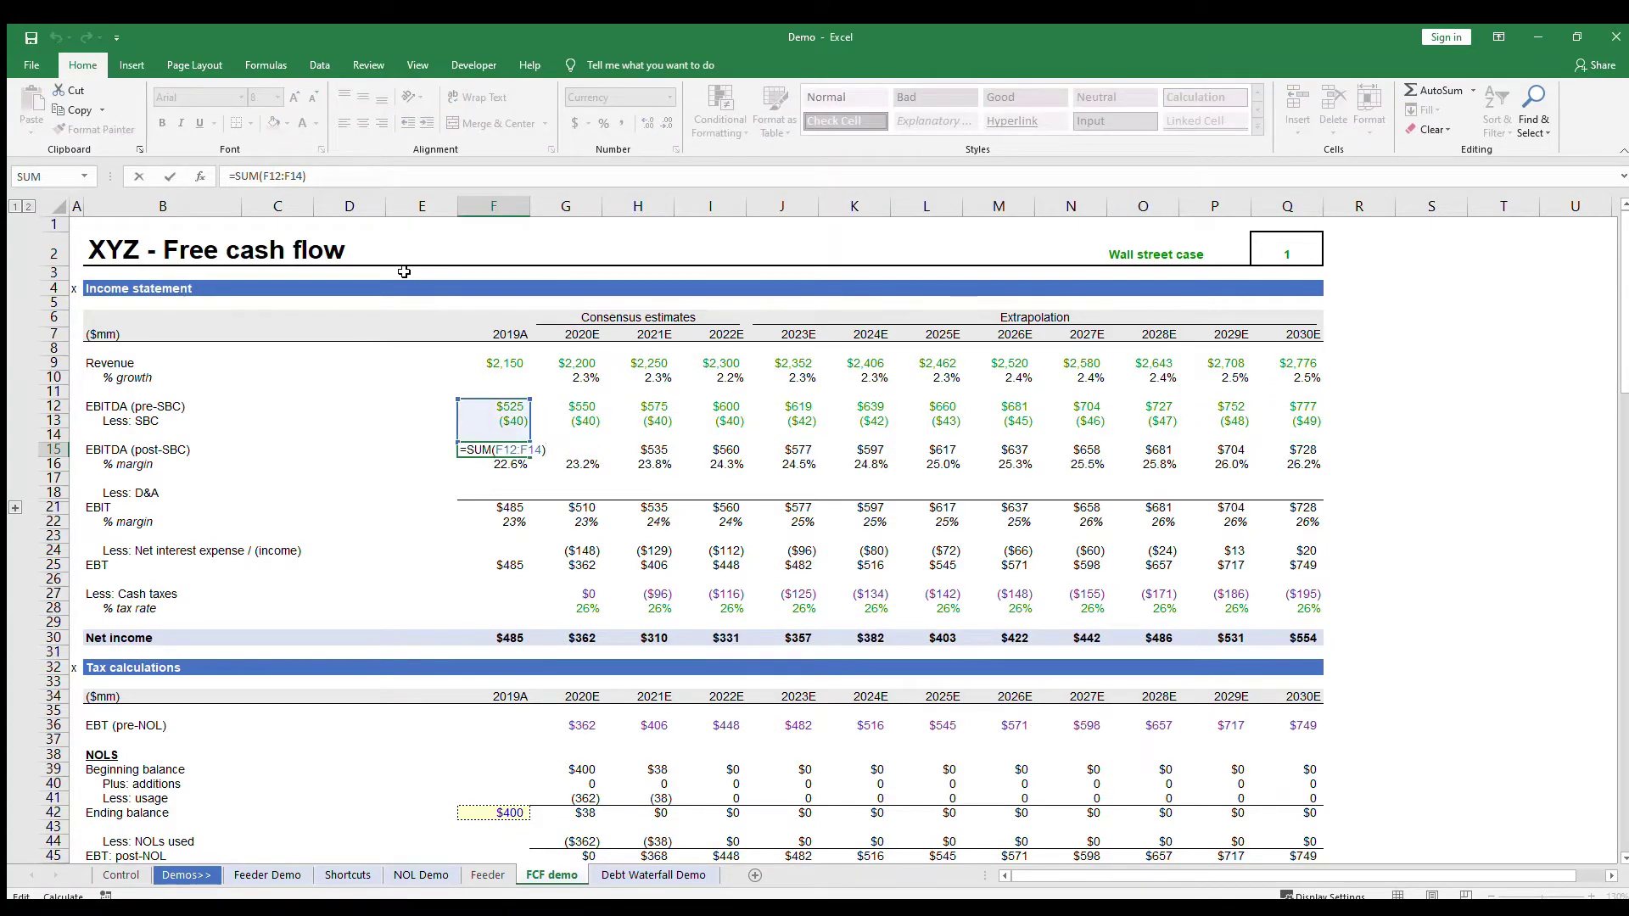
{"action": "key", "text": "Tab"}
{"action": "key", "text": "F2"}
{"action": "key", "text": "Tab"}
{"action": "key", "text": "Return"}
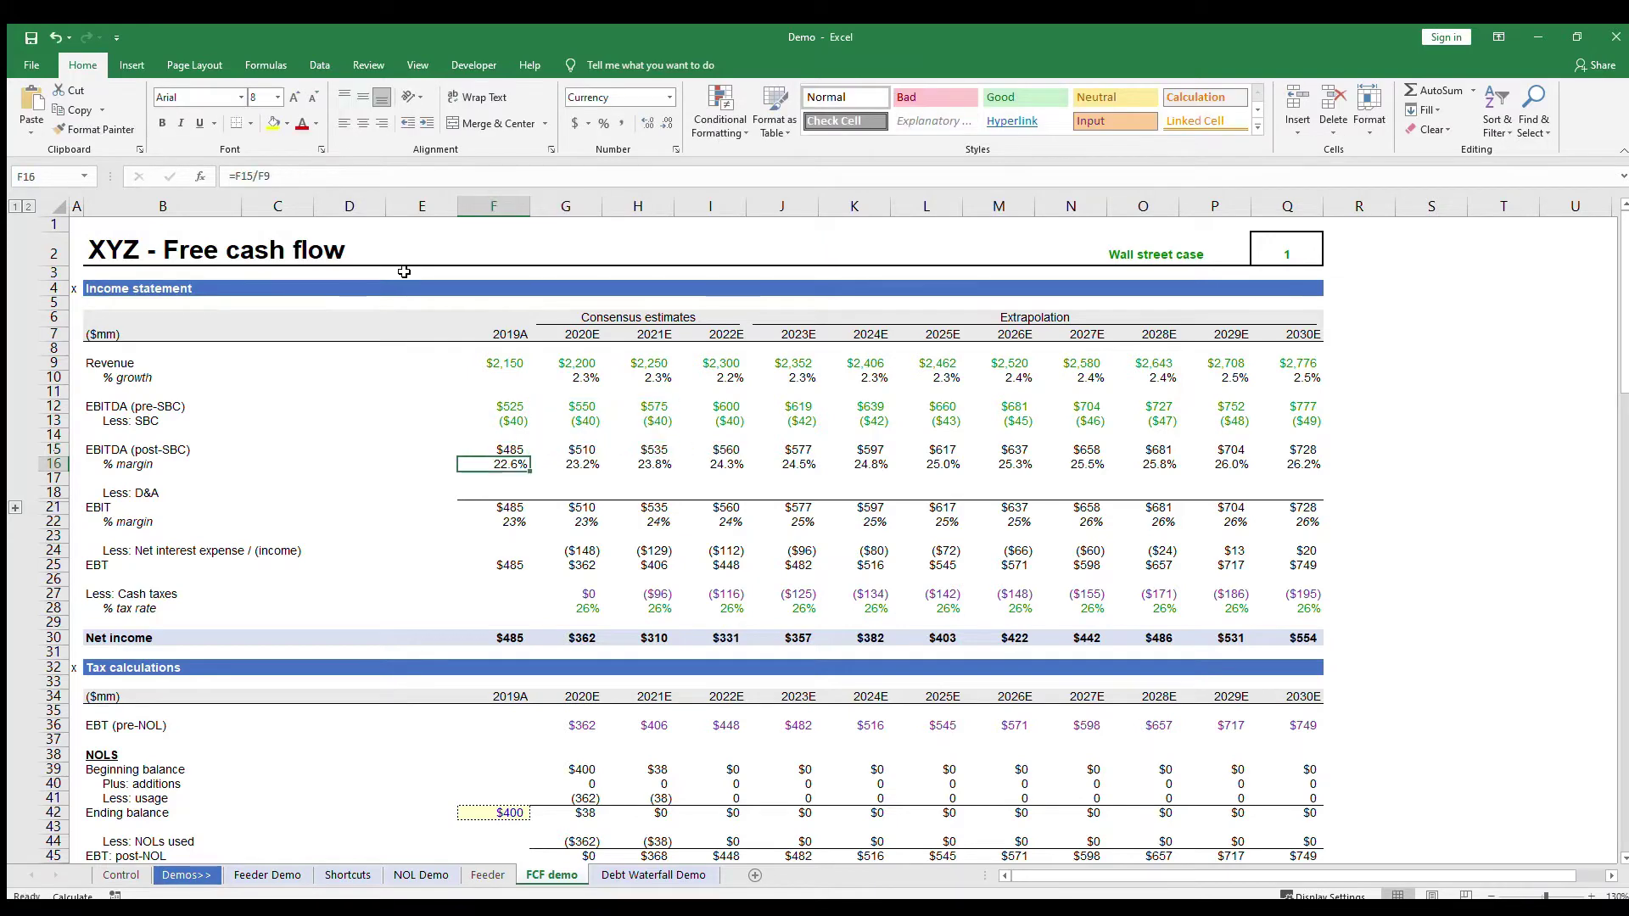
{"action": "key", "text": "Down"}
{"action": "key", "text": "Down"}
- Enter =Feeder!E33*-1 in F18 and fill the negative D&A across to column Q
{"action": "type", "text": "="}
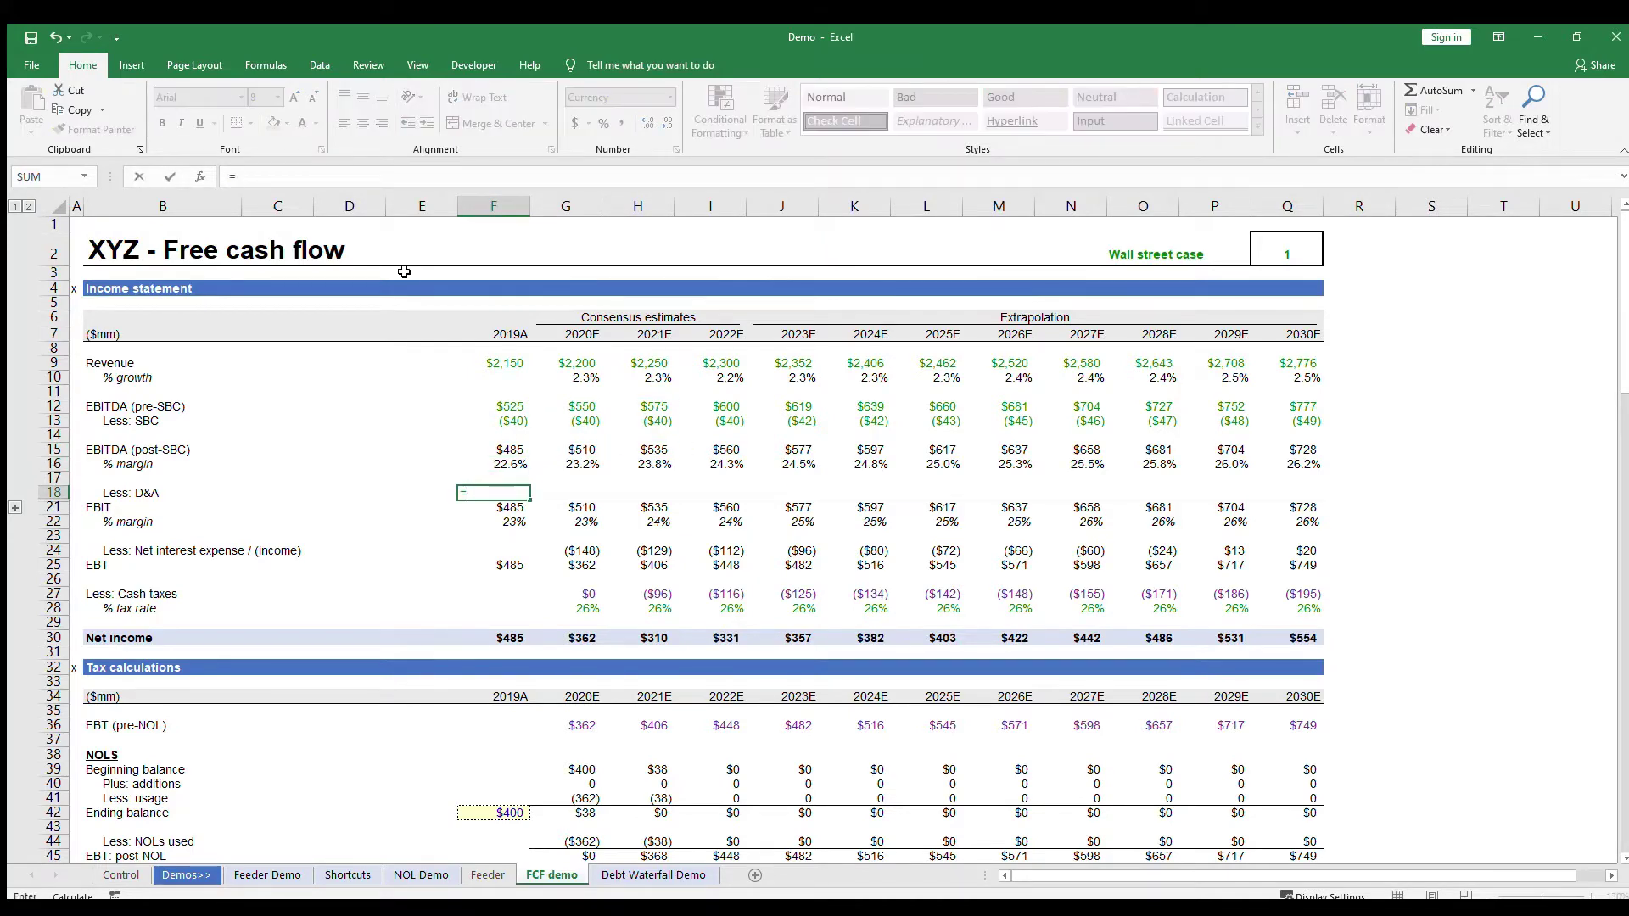
{"action": "key", "text": "ctrl+Page_Up"}
{"action": "key", "text": "Down"}
{"action": "key", "text": "Down"}
{"action": "key", "text": "Down"}
{"action": "key", "text": "Down"}
{"action": "key", "text": "Down"}
{"action": "key", "text": "Down"}
{"action": "key", "text": "Down"}
{"action": "key", "text": "Down"}
{"action": "key", "text": "Down"}
{"action": "key", "text": "Down"}
{"action": "key", "text": "Down"}
{"action": "key", "text": "Down"}
{"action": "key", "text": "Down"}
{"action": "key", "text": "Down"}
{"action": "key", "text": "Down"}
{"action": "key", "text": "Down"}
{"action": "key", "text": "Down"}
{"action": "key", "text": "Down"}
{"action": "key", "text": "Down"}
{"action": "key", "text": "Down"}
{"action": "key", "text": "Right"}
{"action": "key", "text": "Right"}
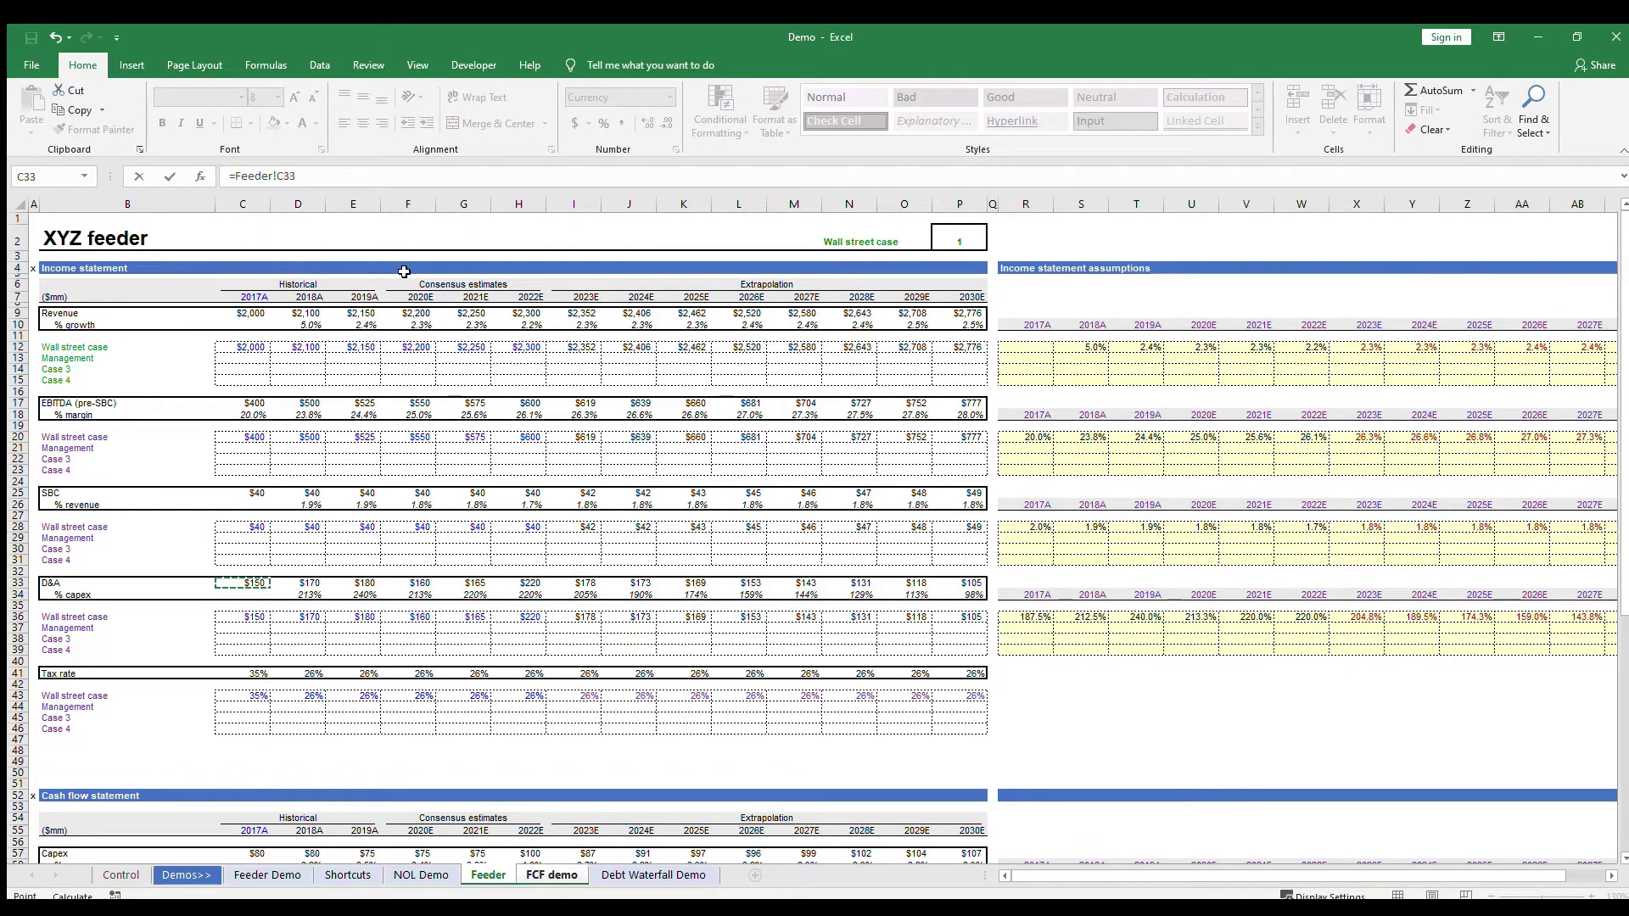
{"action": "key", "text": "Right"}
{"action": "key", "text": "Right"}
{"action": "type", "text": "*-1"}
{"action": "key", "text": "ctrl+Return"}
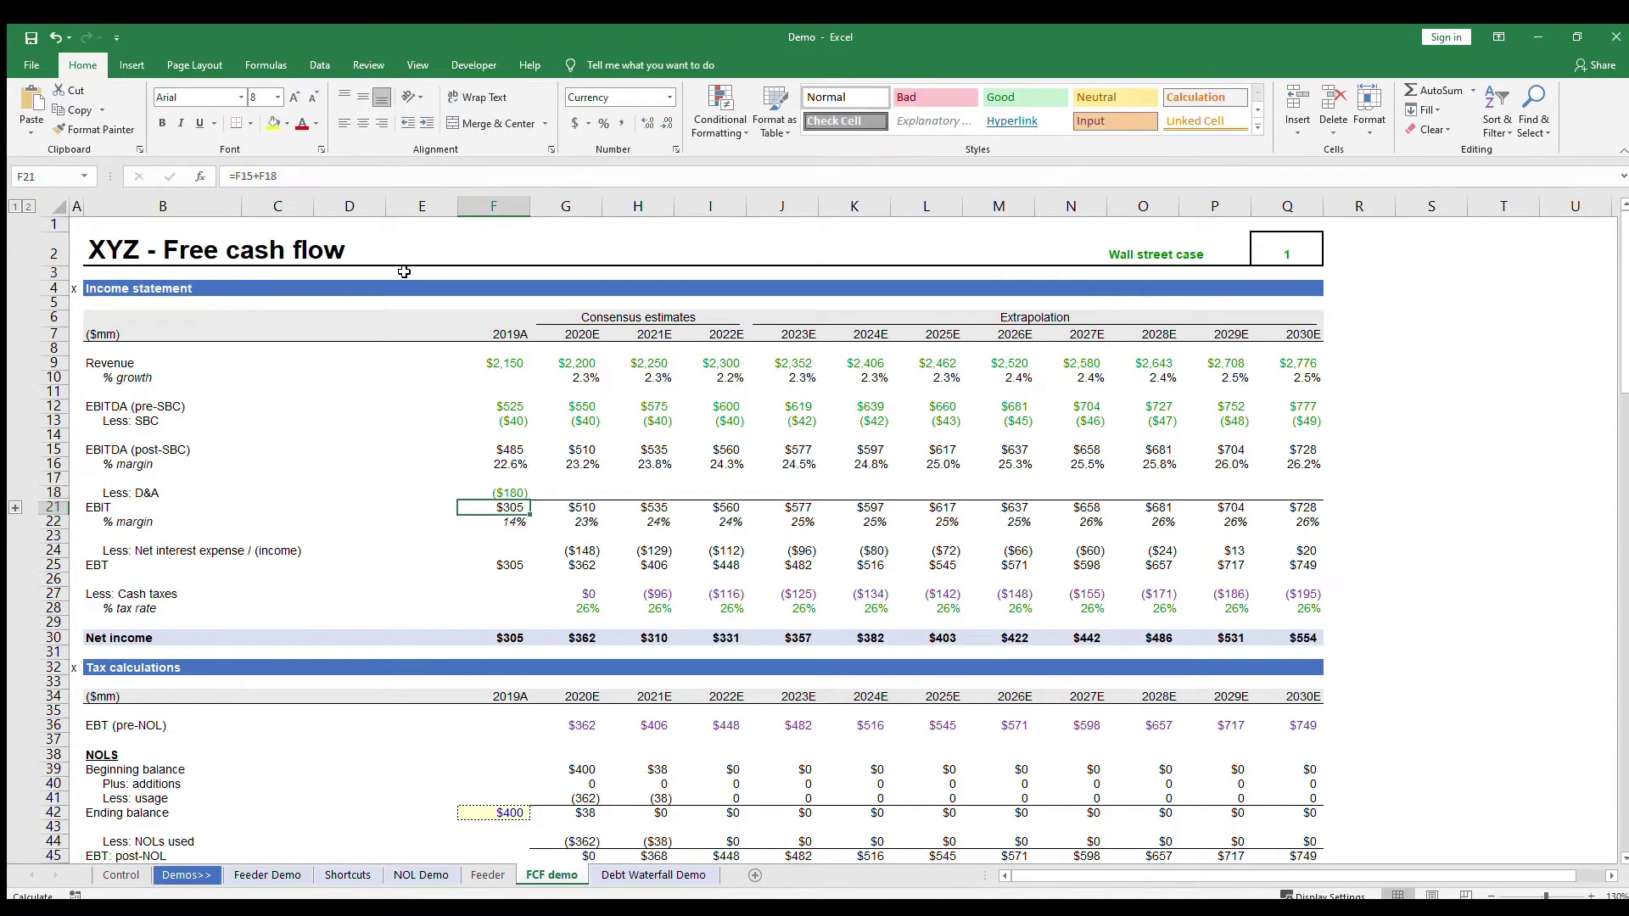
{"action": "key", "text": "ctrl+Right"}
{"action": "key", "text": "ctrl+shift+Left"}
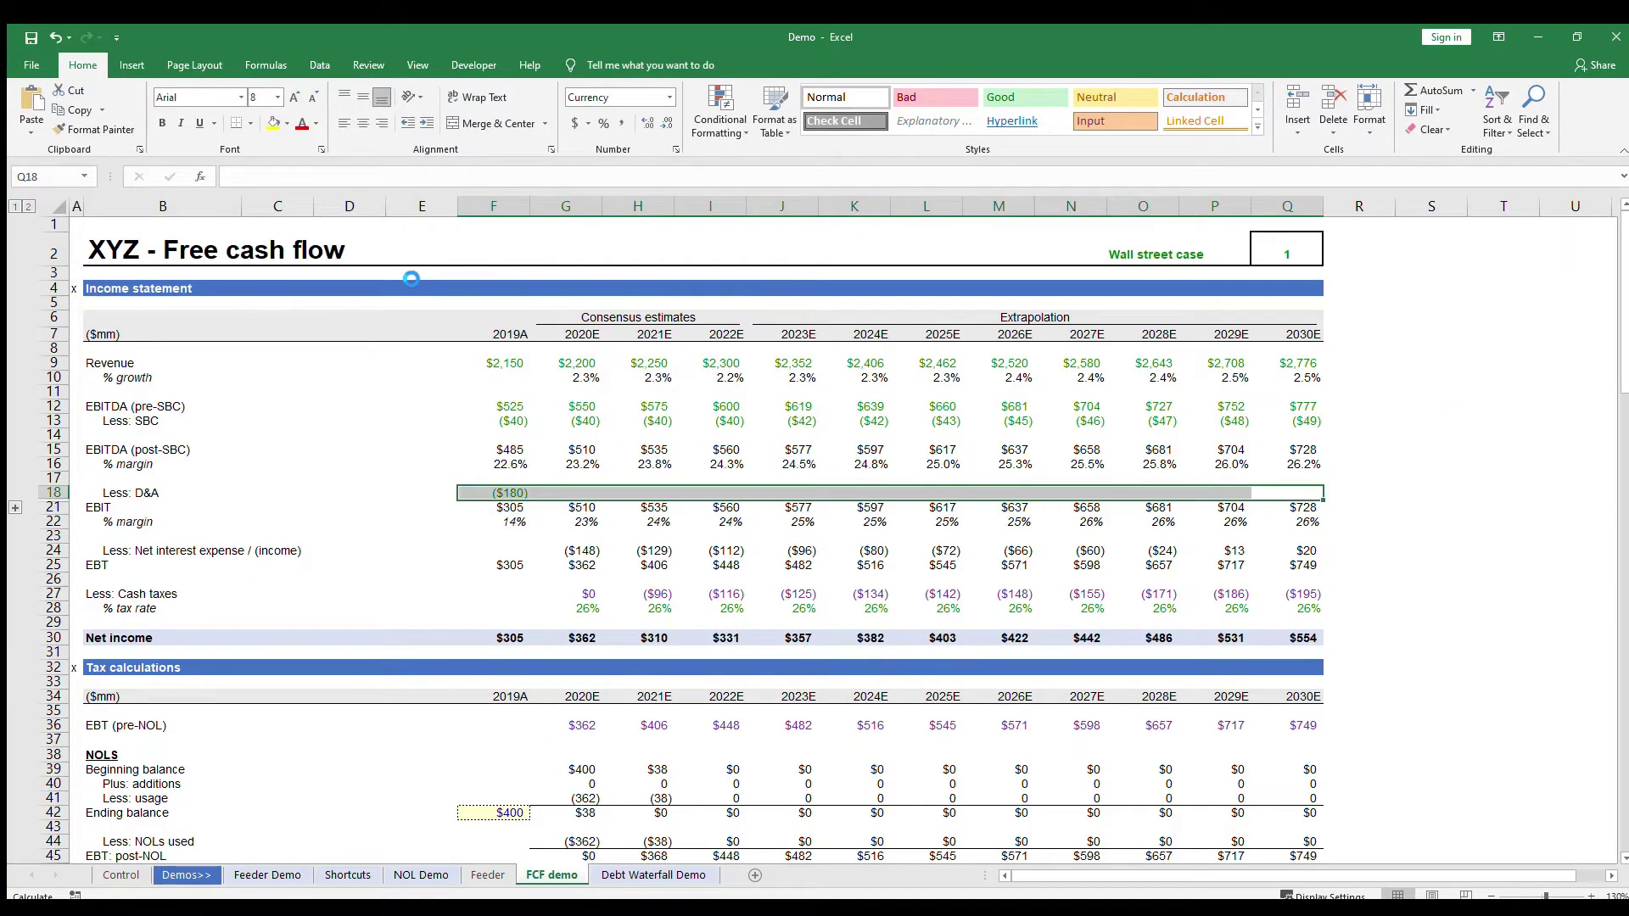
{"action": "key", "text": "ctrl+r"}
- Check the EBIT formulas in row 21
{"action": "key", "text": "Down"}
{"action": "key", "text": "Left"}
{"action": "key", "text": "ctrl+Left"}
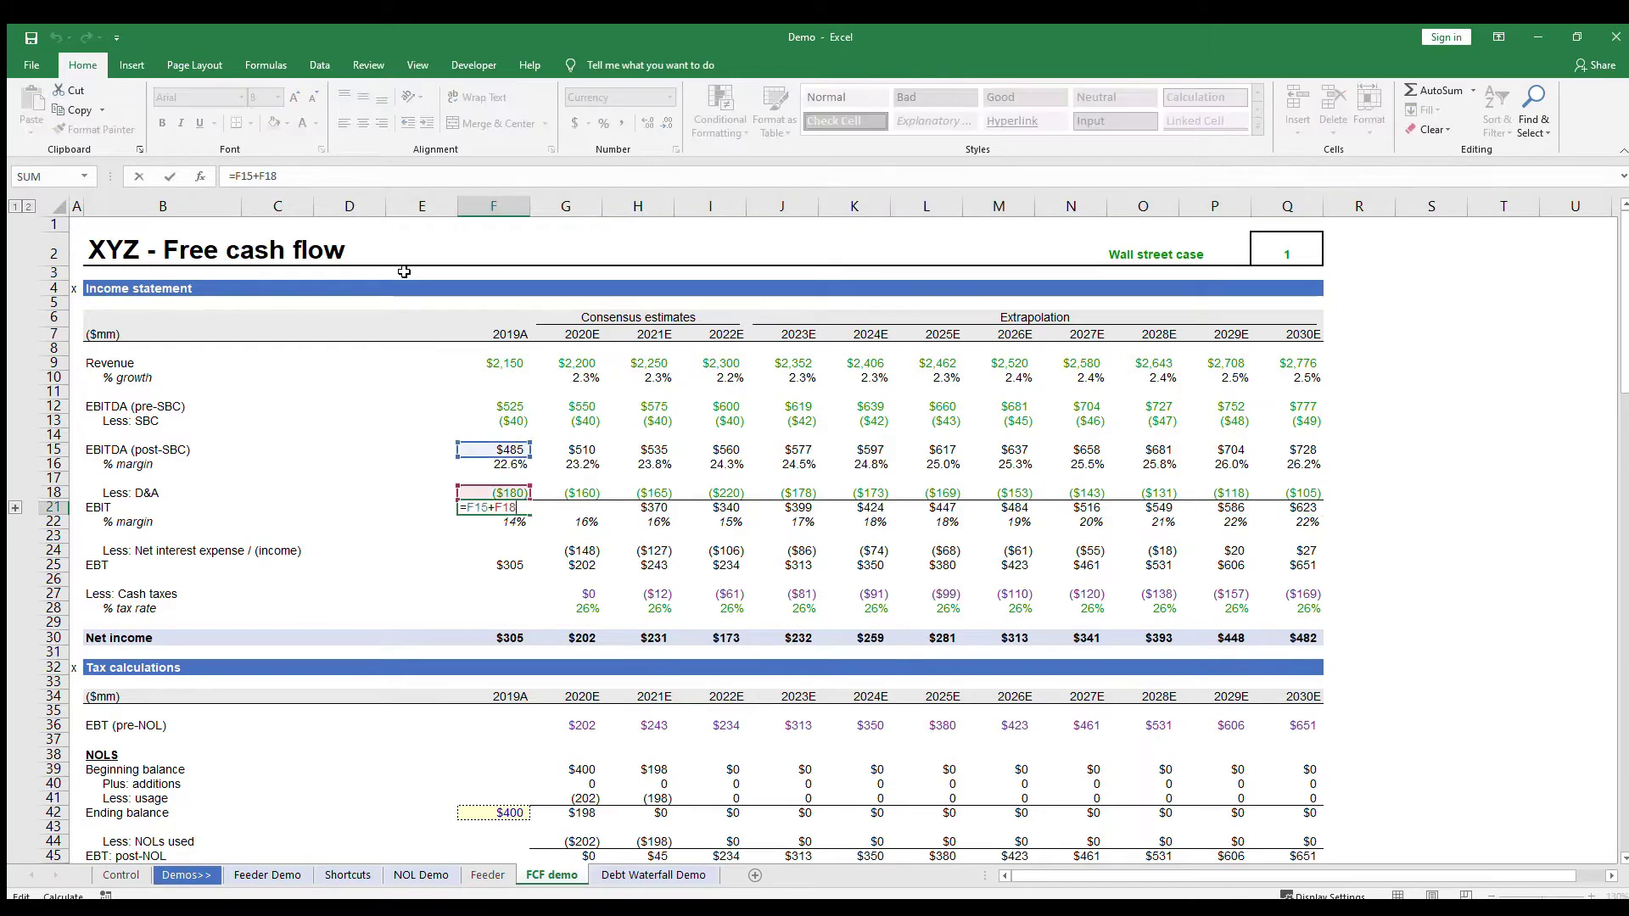
{"action": "key", "text": "Right"}
{"action": "key", "text": "Right"}
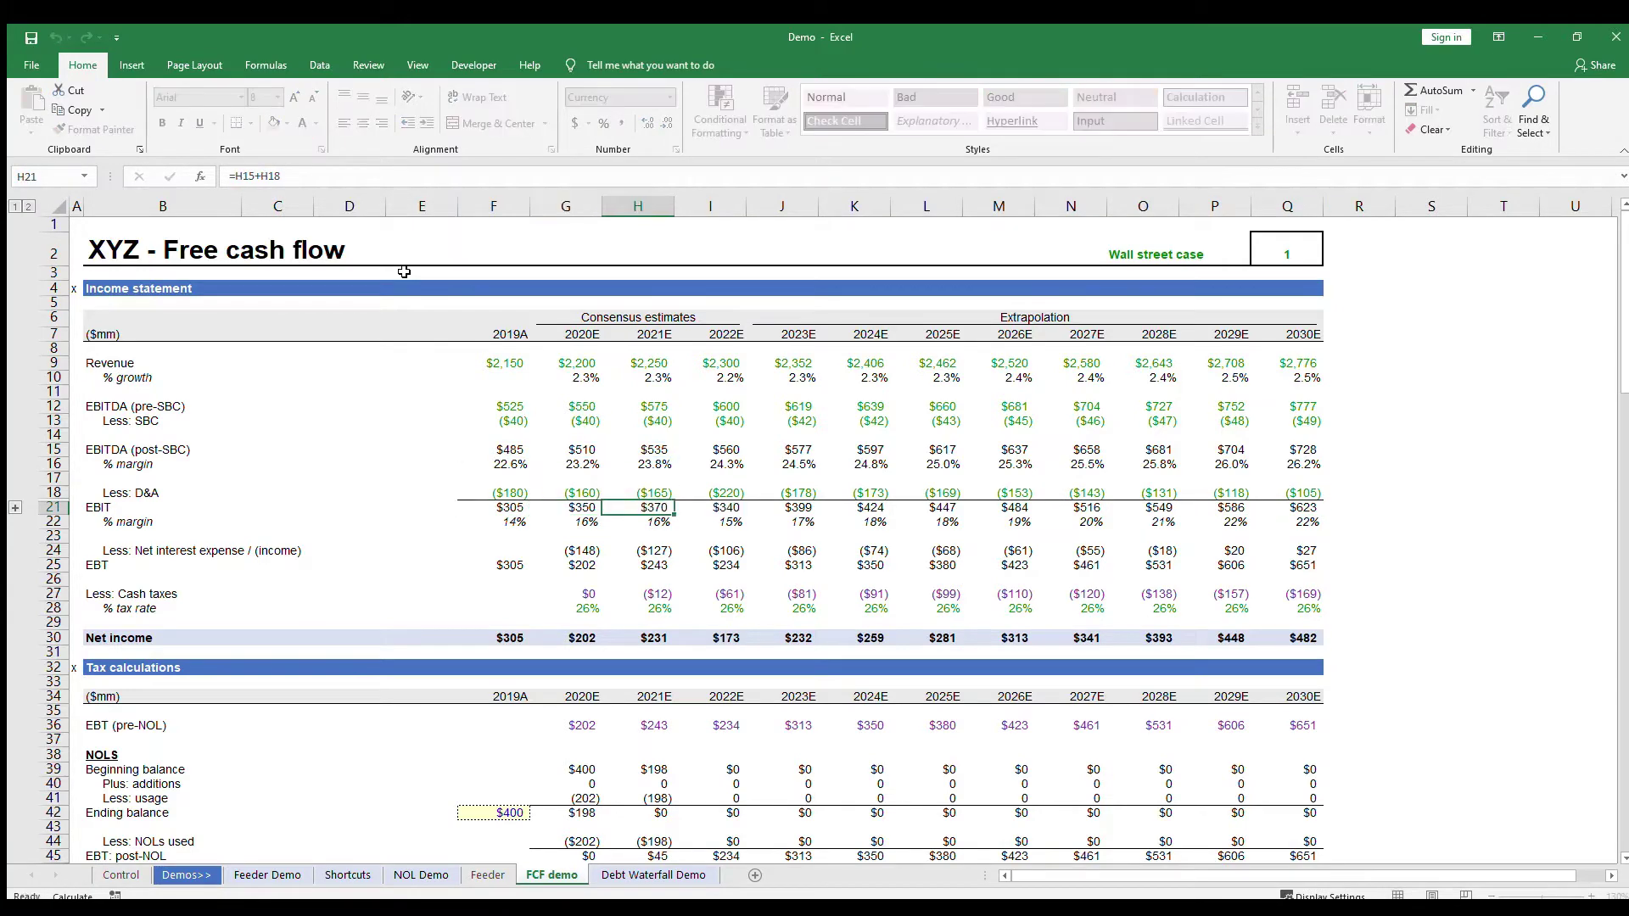
{"action": "key", "text": "Down"}
{"action": "key", "text": "Down"}
{"action": "key", "text": "Left"}
{"action": "key", "text": "Down"}
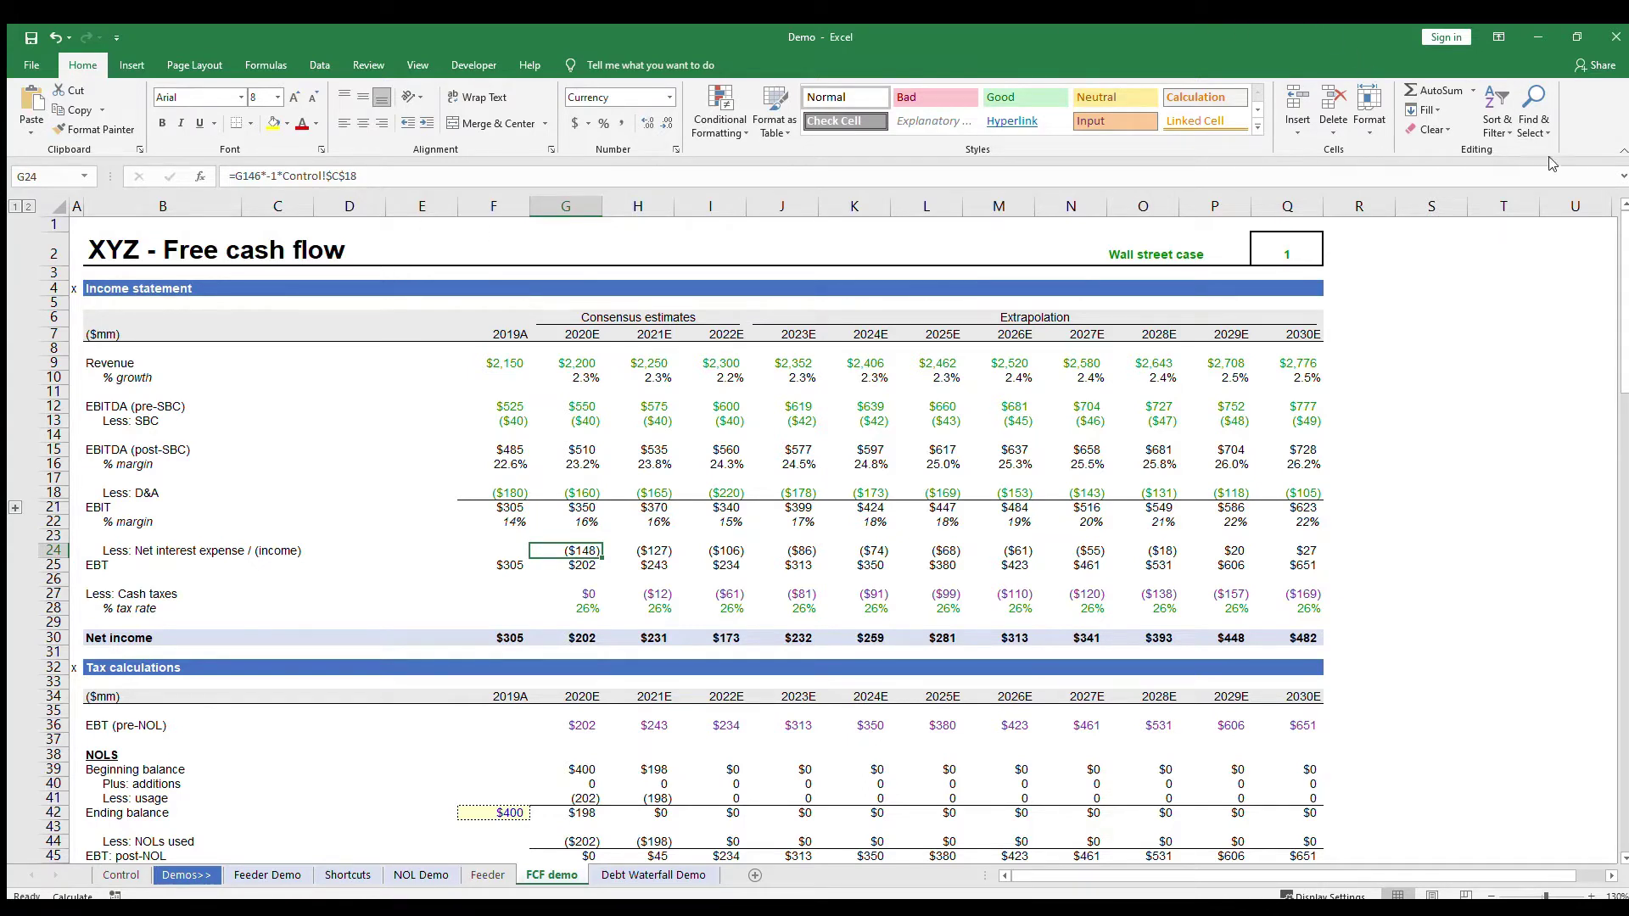
- Clear the net interest expense values in F24:Q24
{"action": "key", "text": "Left"}
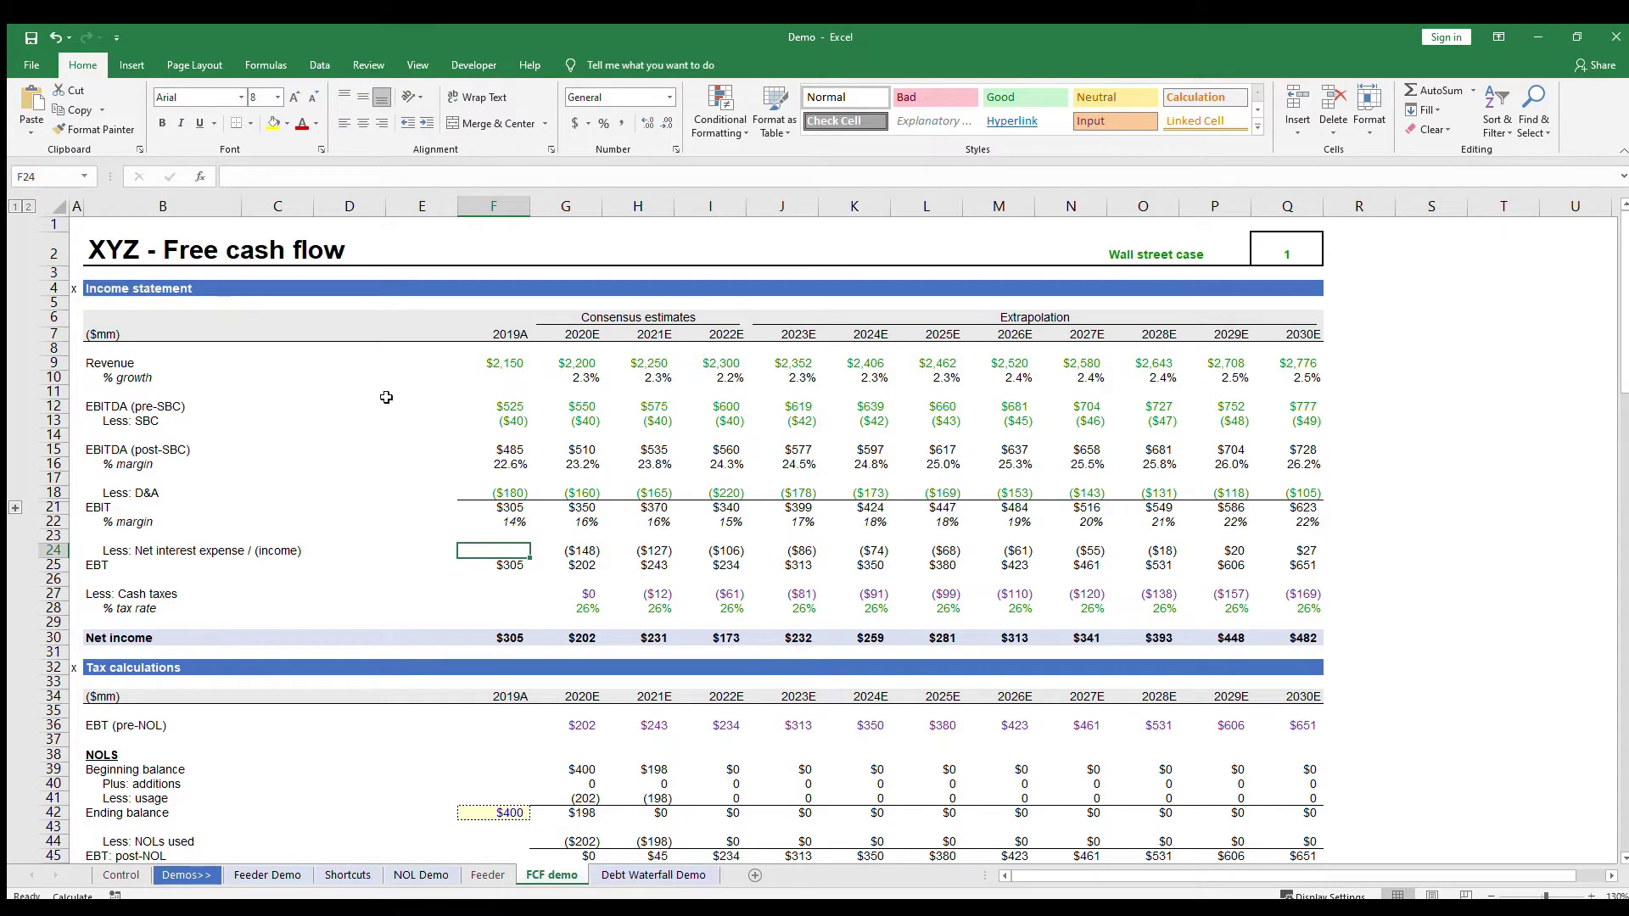
{"action": "key", "text": "shift+Right"}
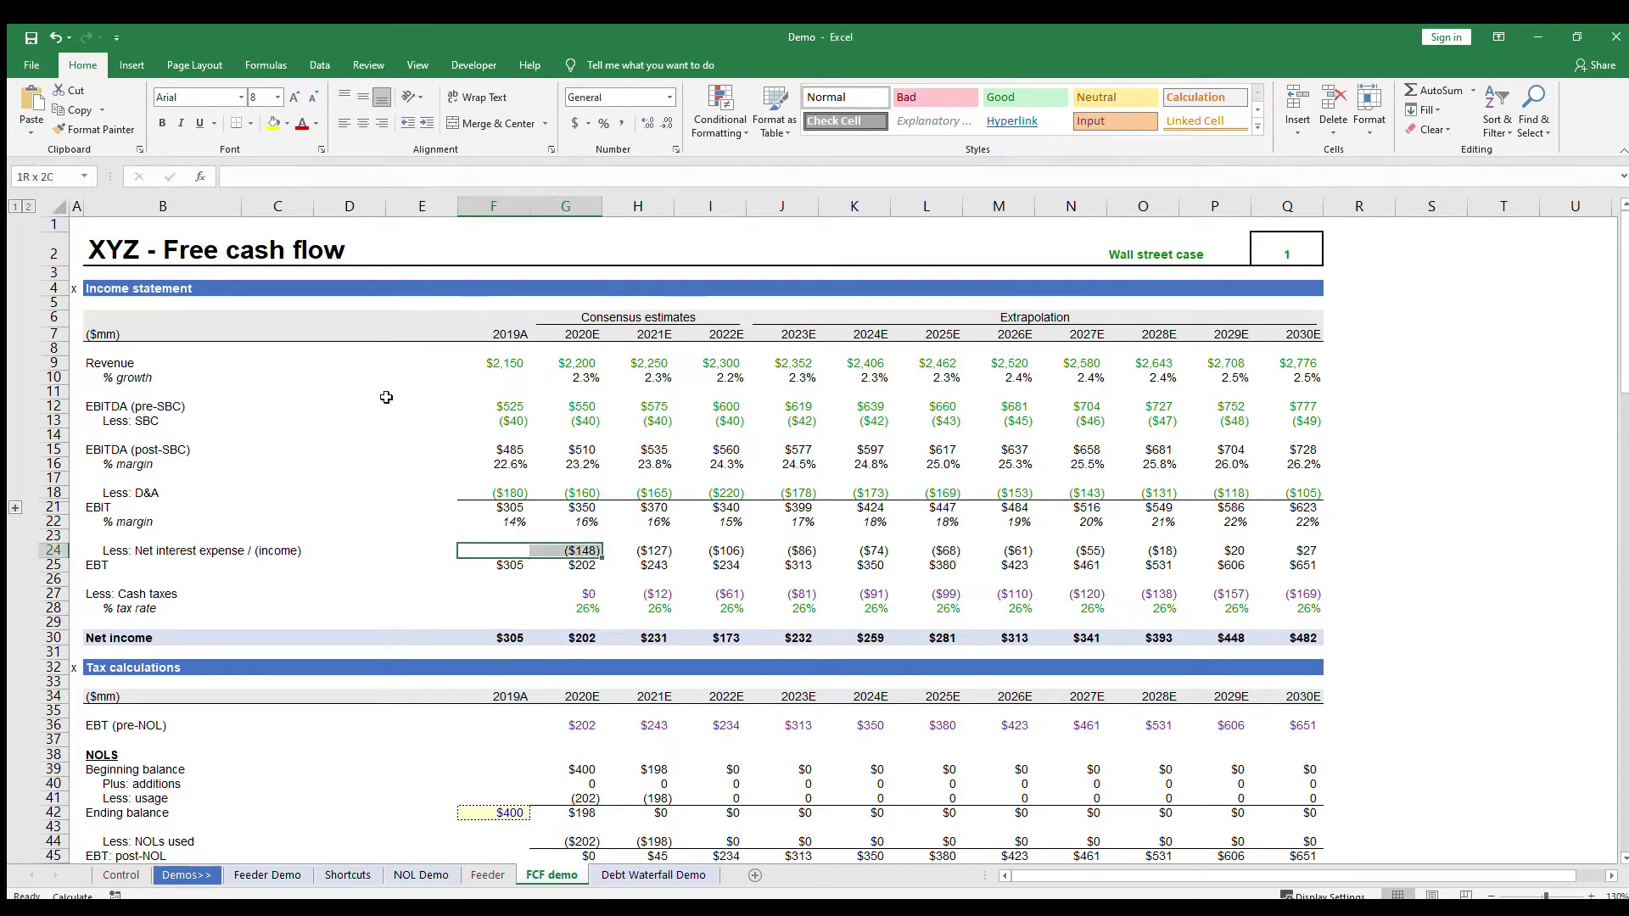
{"action": "key", "text": "ctrl+shift+Right"}
{"action": "key", "text": "Delete"}
{"action": "key", "text": "Down"}
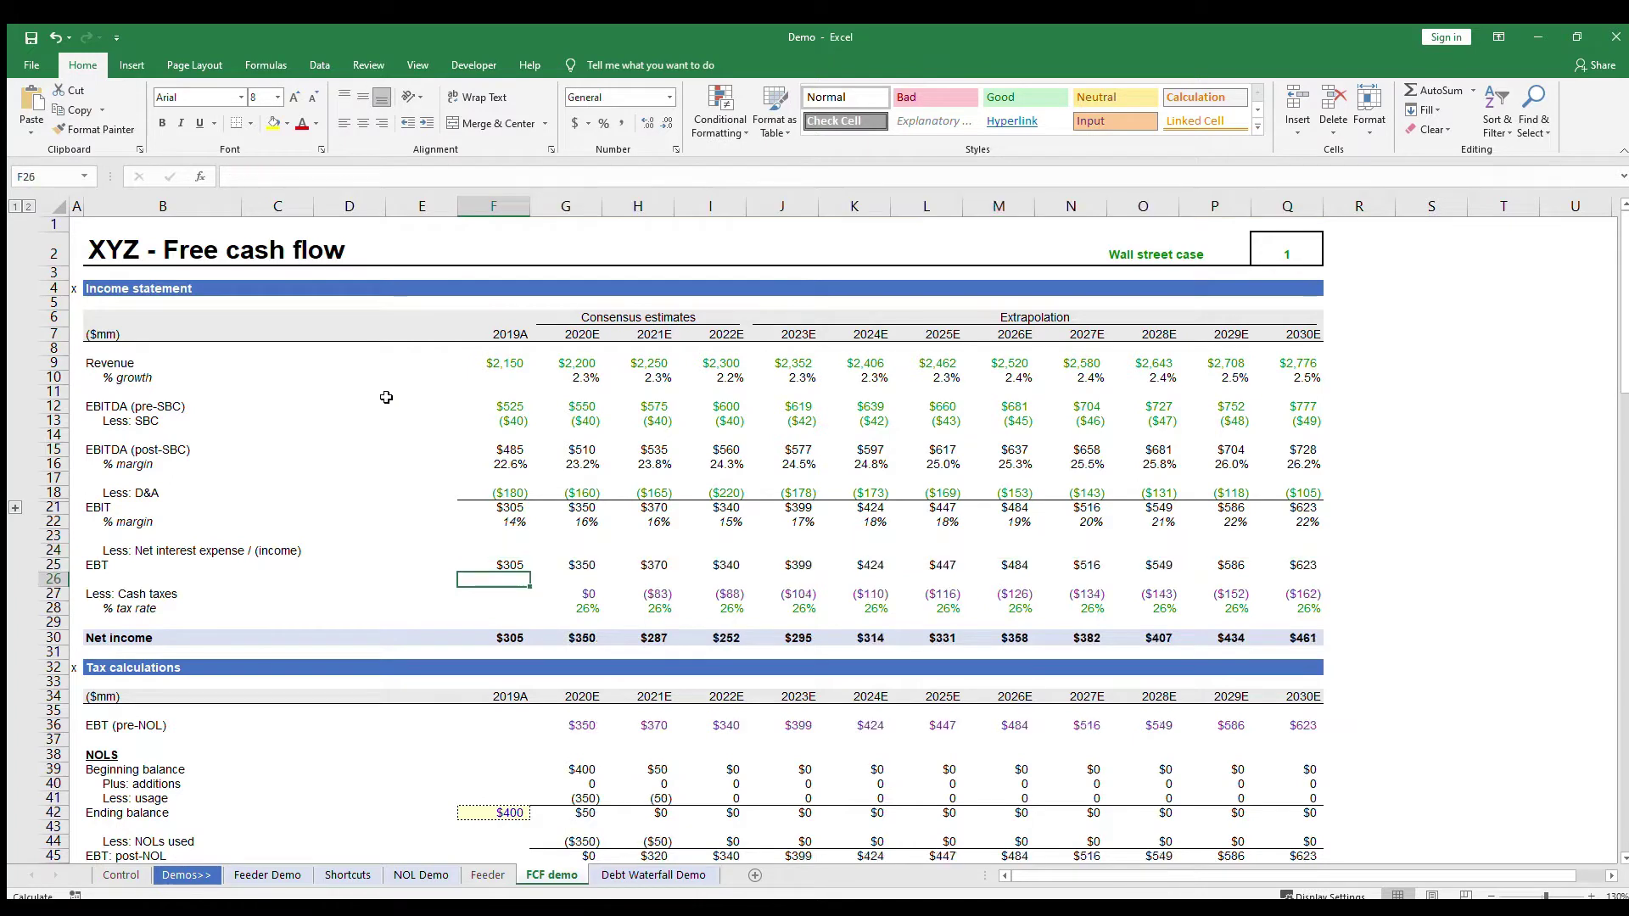
{"action": "key", "text": "Down"}
{"action": "key", "text": "Right"}
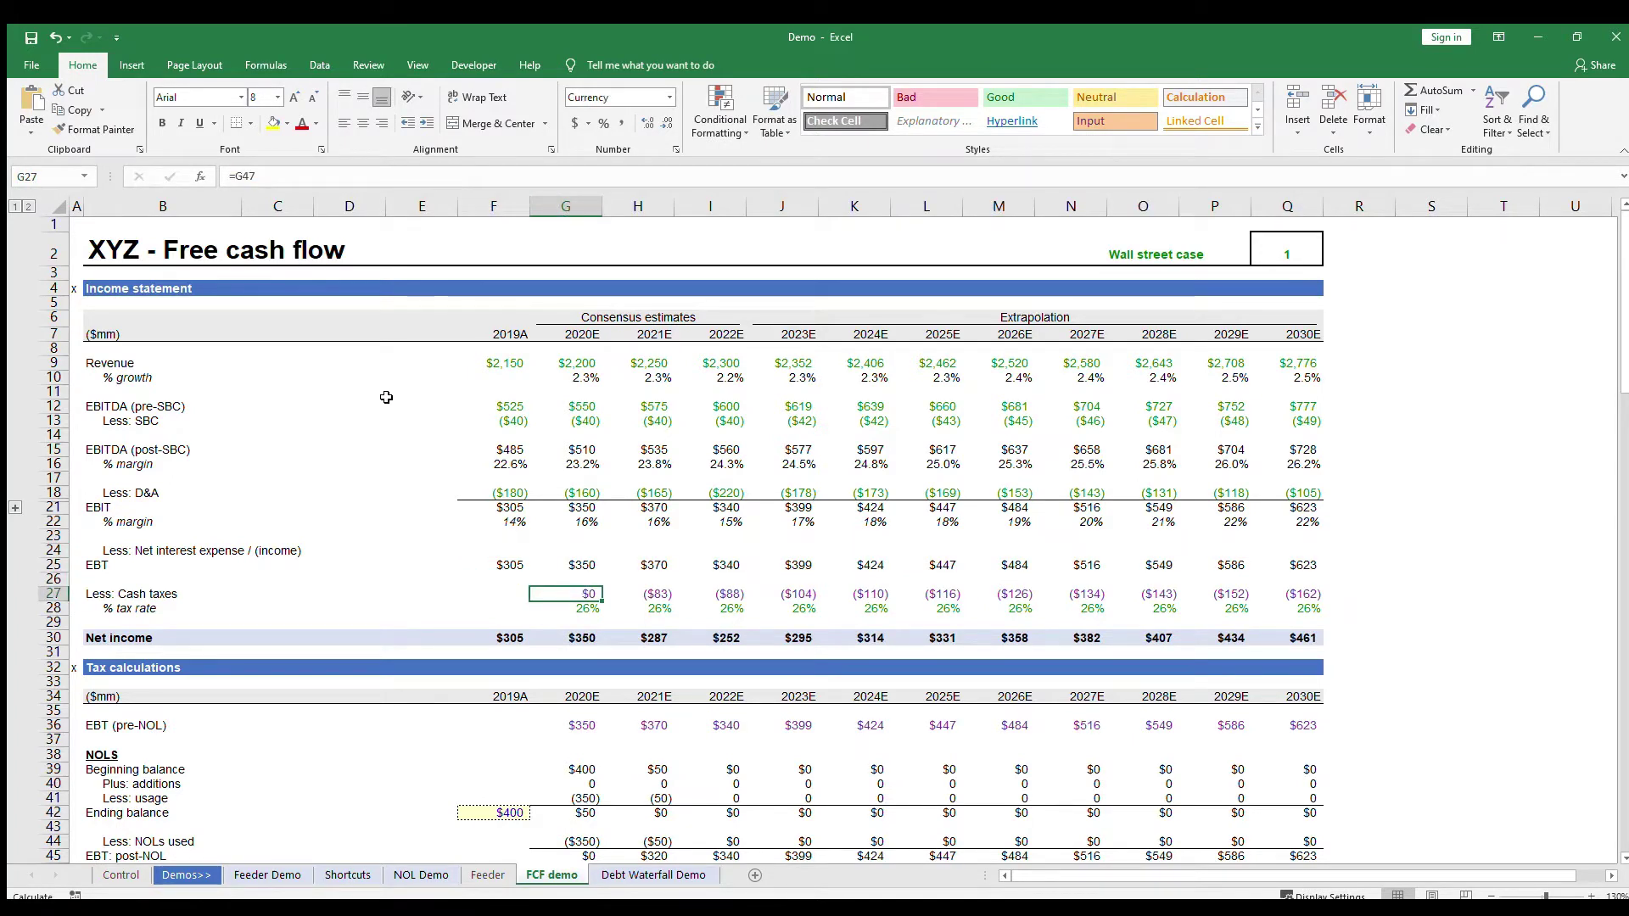
- Shade the net interest row light blue to match the Net income row
{"action": "key", "text": "Up"}
{"action": "key", "text": "Up"}
{"action": "key", "text": "Up"}
{"action": "key", "text": "Left"}
{"action": "key", "text": "Left"}
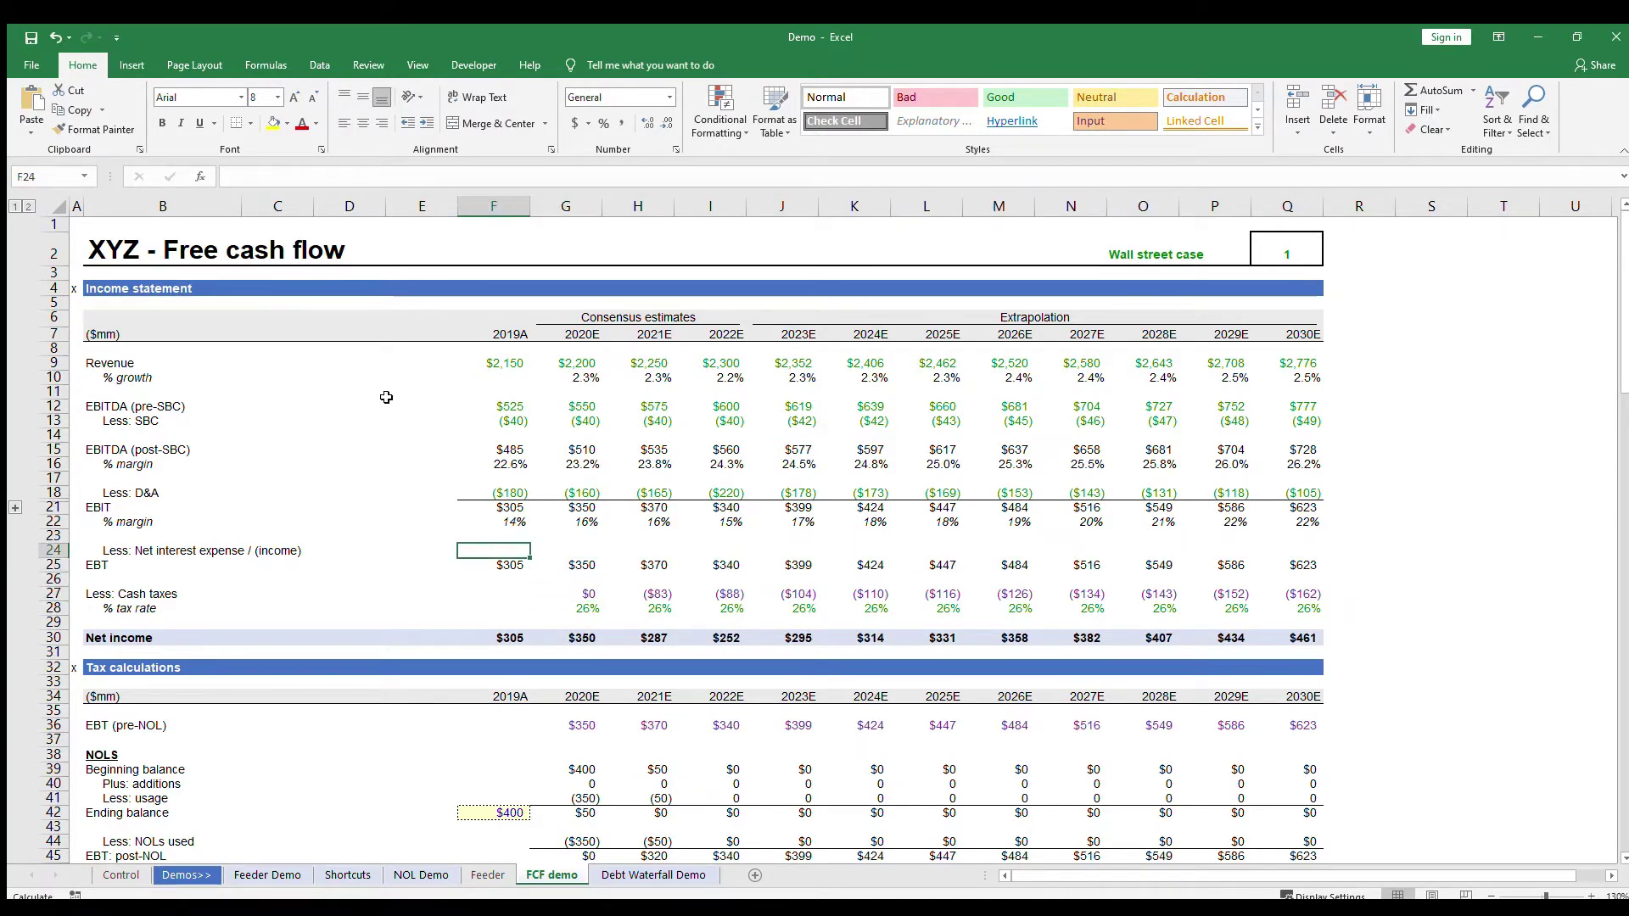
{"action": "key", "text": "Right"}
{"action": "key", "text": "shift+Right"}
{"action": "key", "text": "shift+Right"}
{"action": "key", "text": "shift+Right"}
{"action": "key", "text": "shift+Right"}
{"action": "key", "text": "shift+Right"}
{"action": "key", "text": "shift+Right"}
{"action": "key", "text": "shift+Right"}
{"action": "key", "text": "shift+Right"}
{"action": "key", "text": "shift+Right"}
{"action": "key", "text": "shift+Right"}
{"action": "key", "text": "shift+Right"}
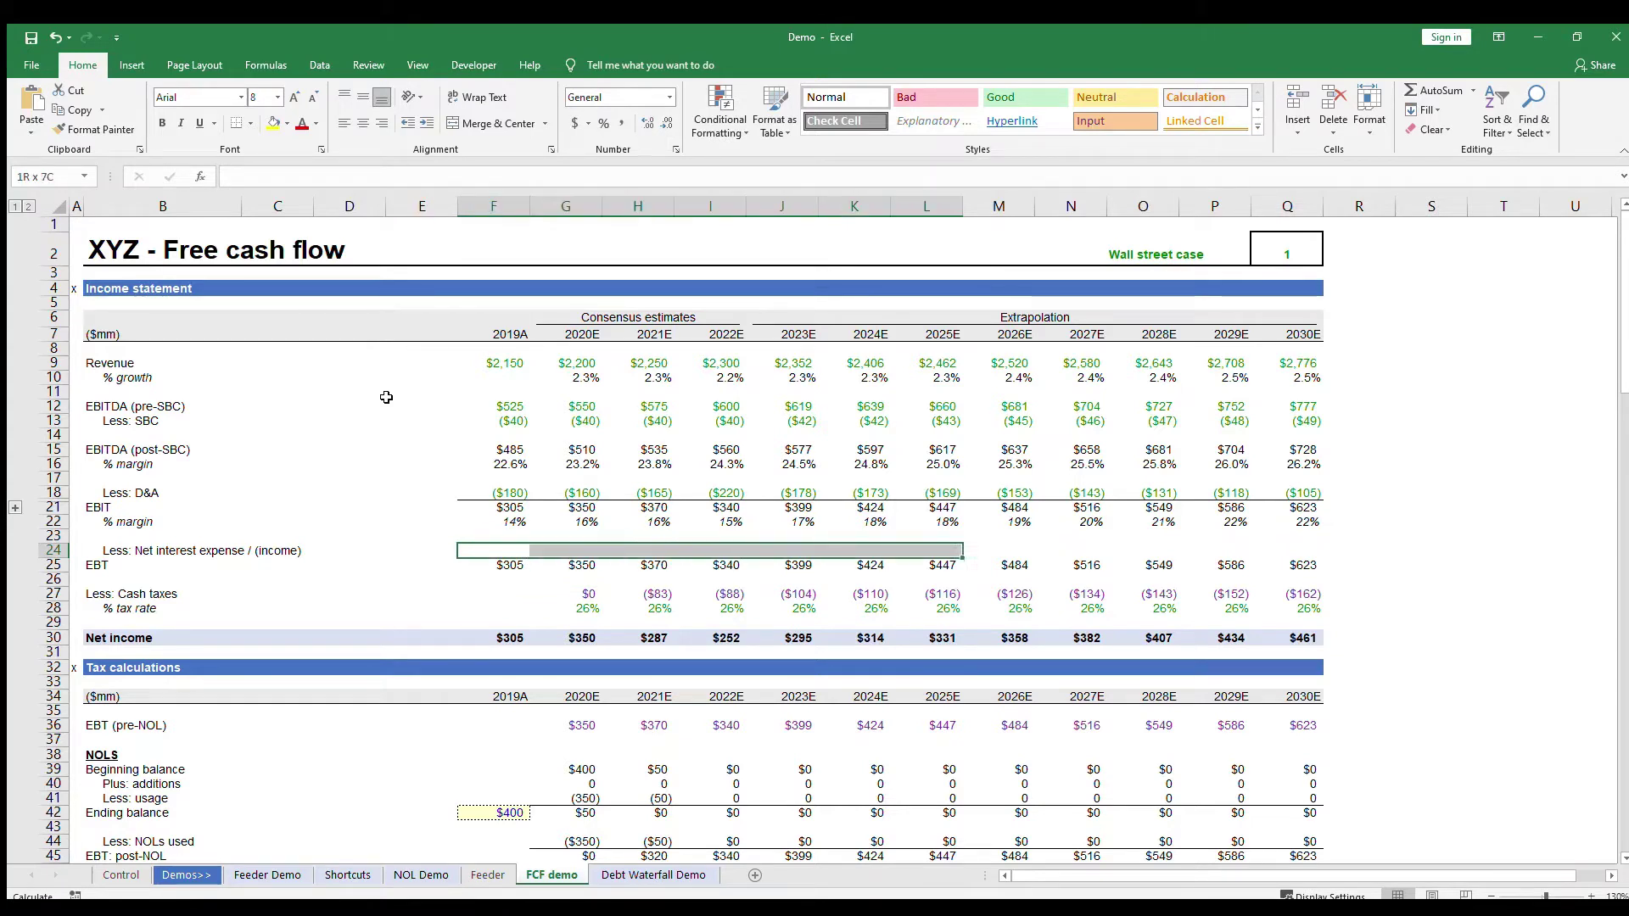
{"action": "key", "text": "alt"}
{"action": "key", "text": "h"}
{"action": "key", "text": "h"}
{"action": "key", "text": "Return"}
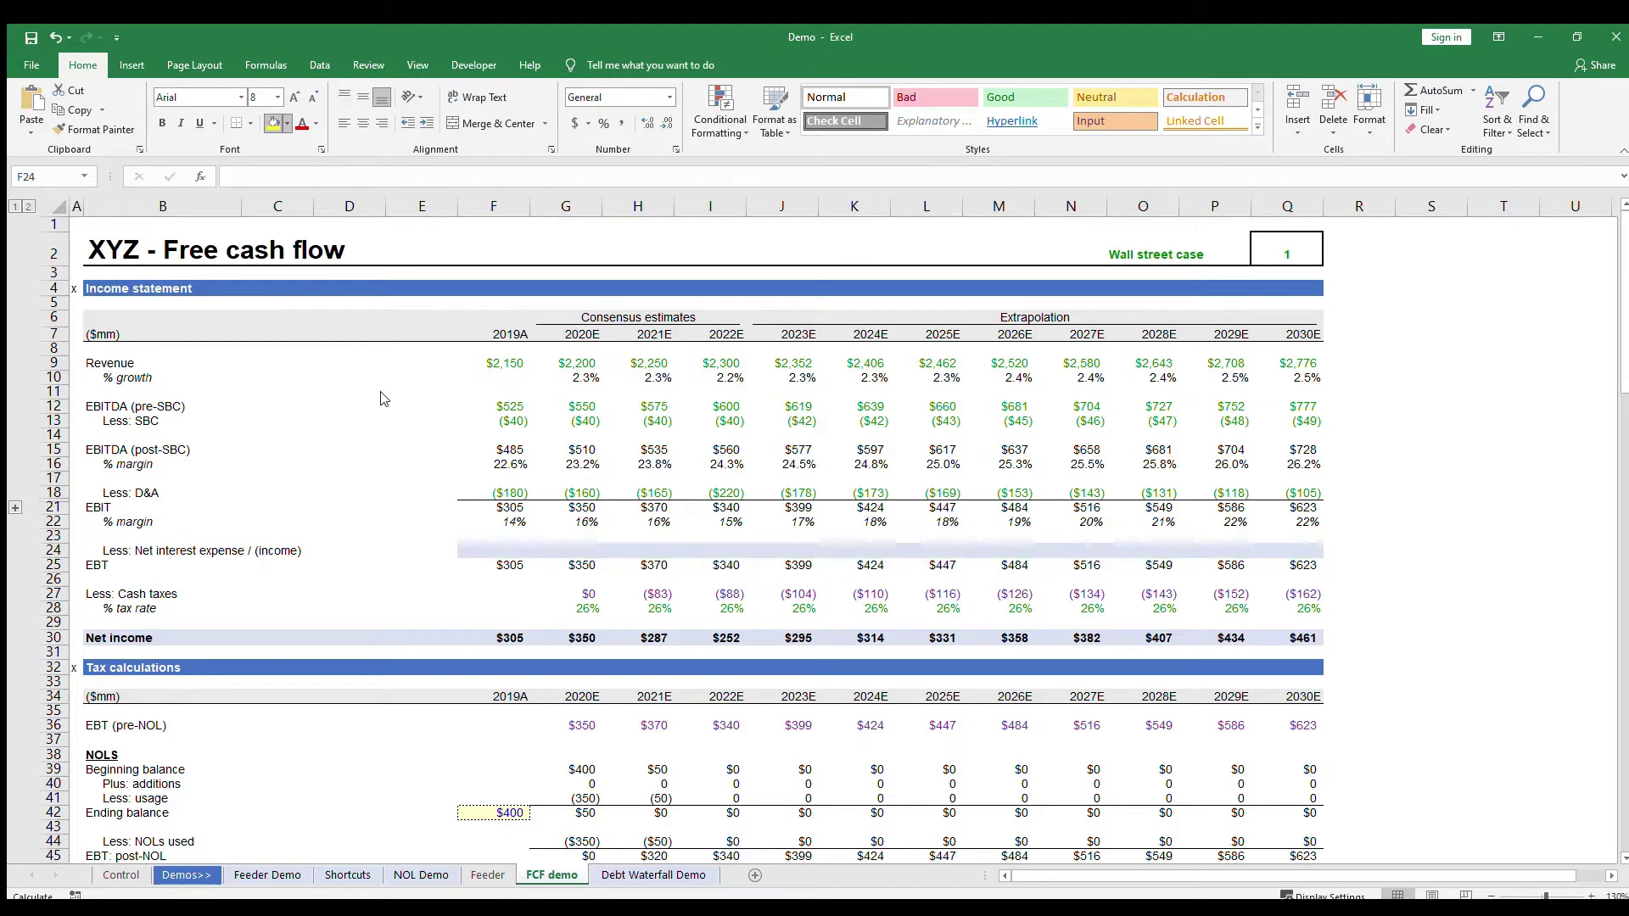
{"action": "key", "text": "Down"}
{"action": "key", "text": "Down"}
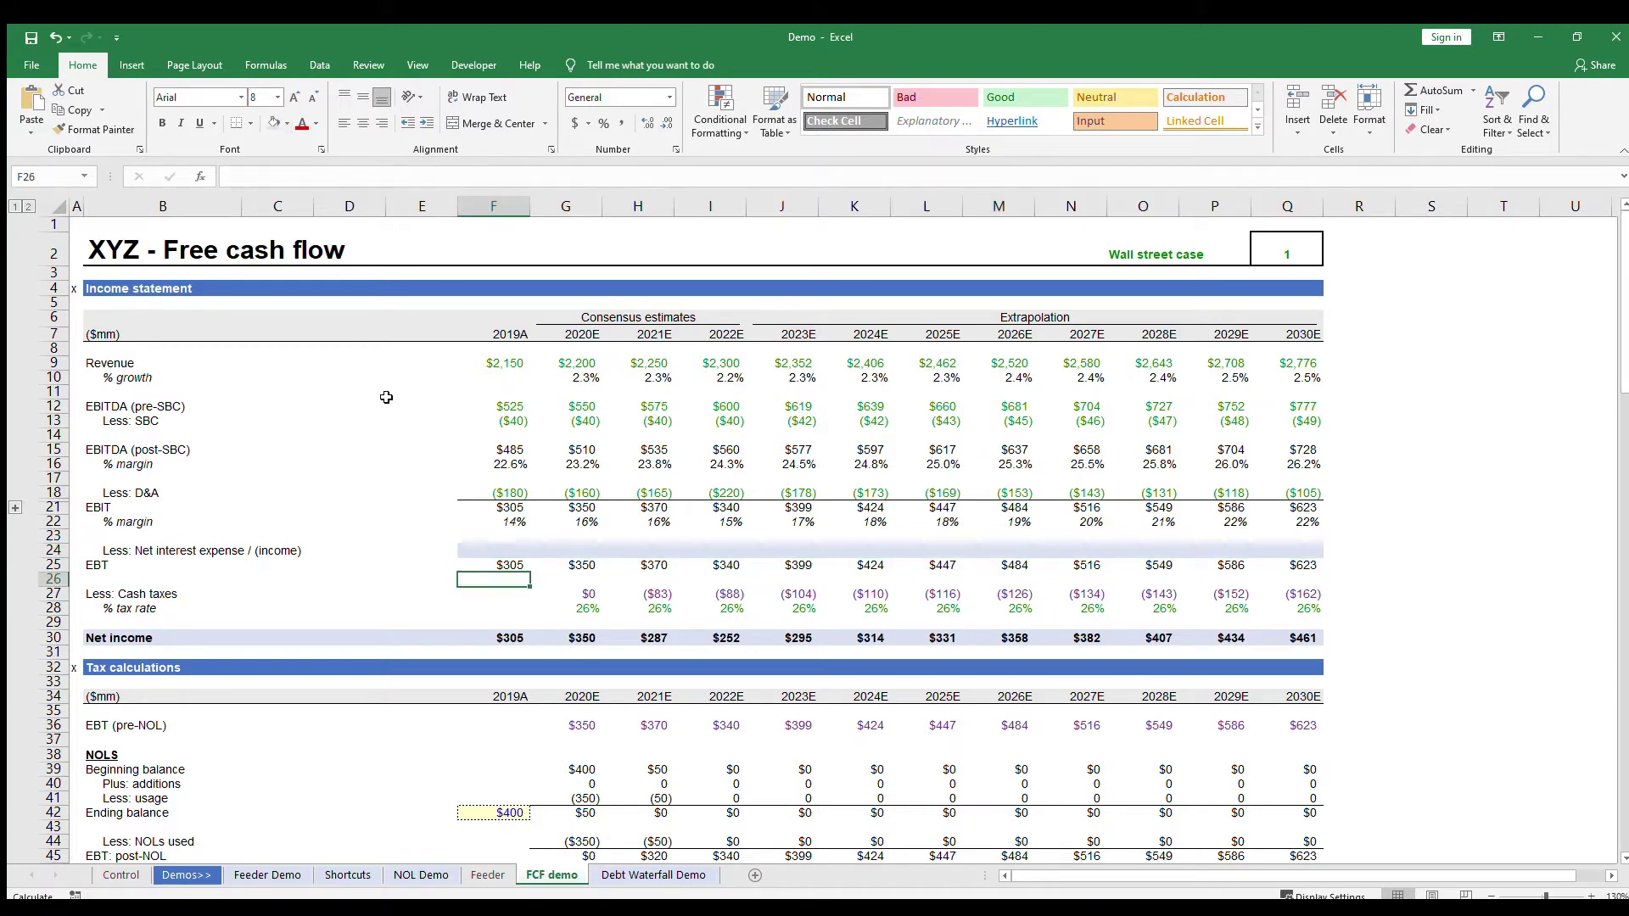
- Select the 2020E–2030E cash taxes row and clear its old formulas
{"action": "key", "text": "Up"}
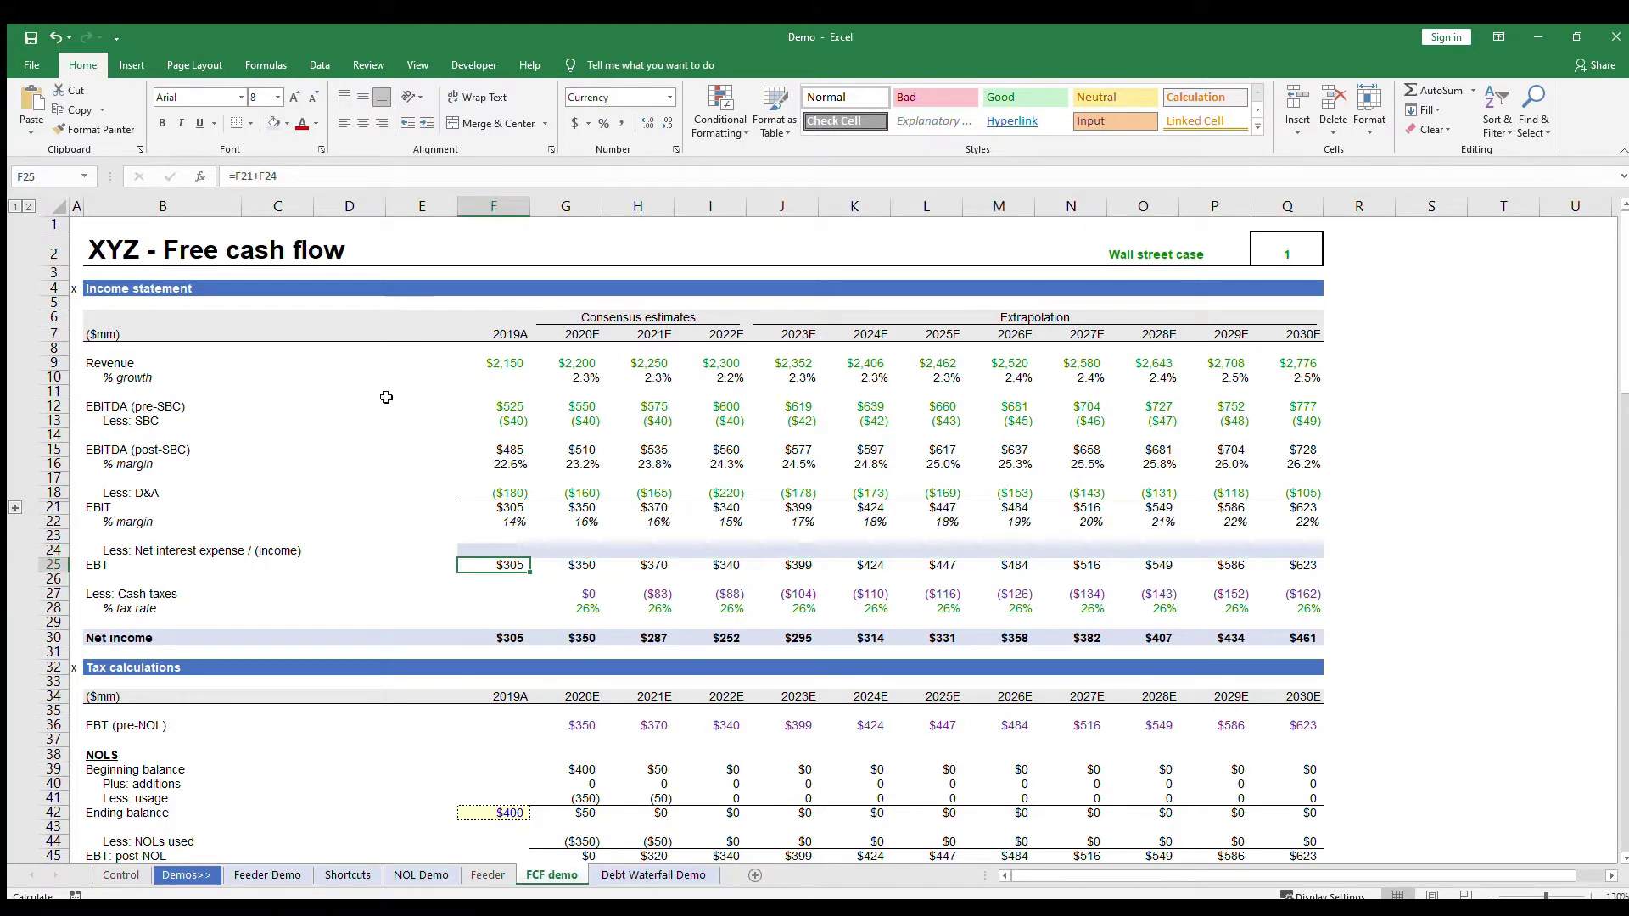
{"action": "key", "text": "Down"}
{"action": "key", "text": "Down"}
{"action": "key", "text": "Right"}
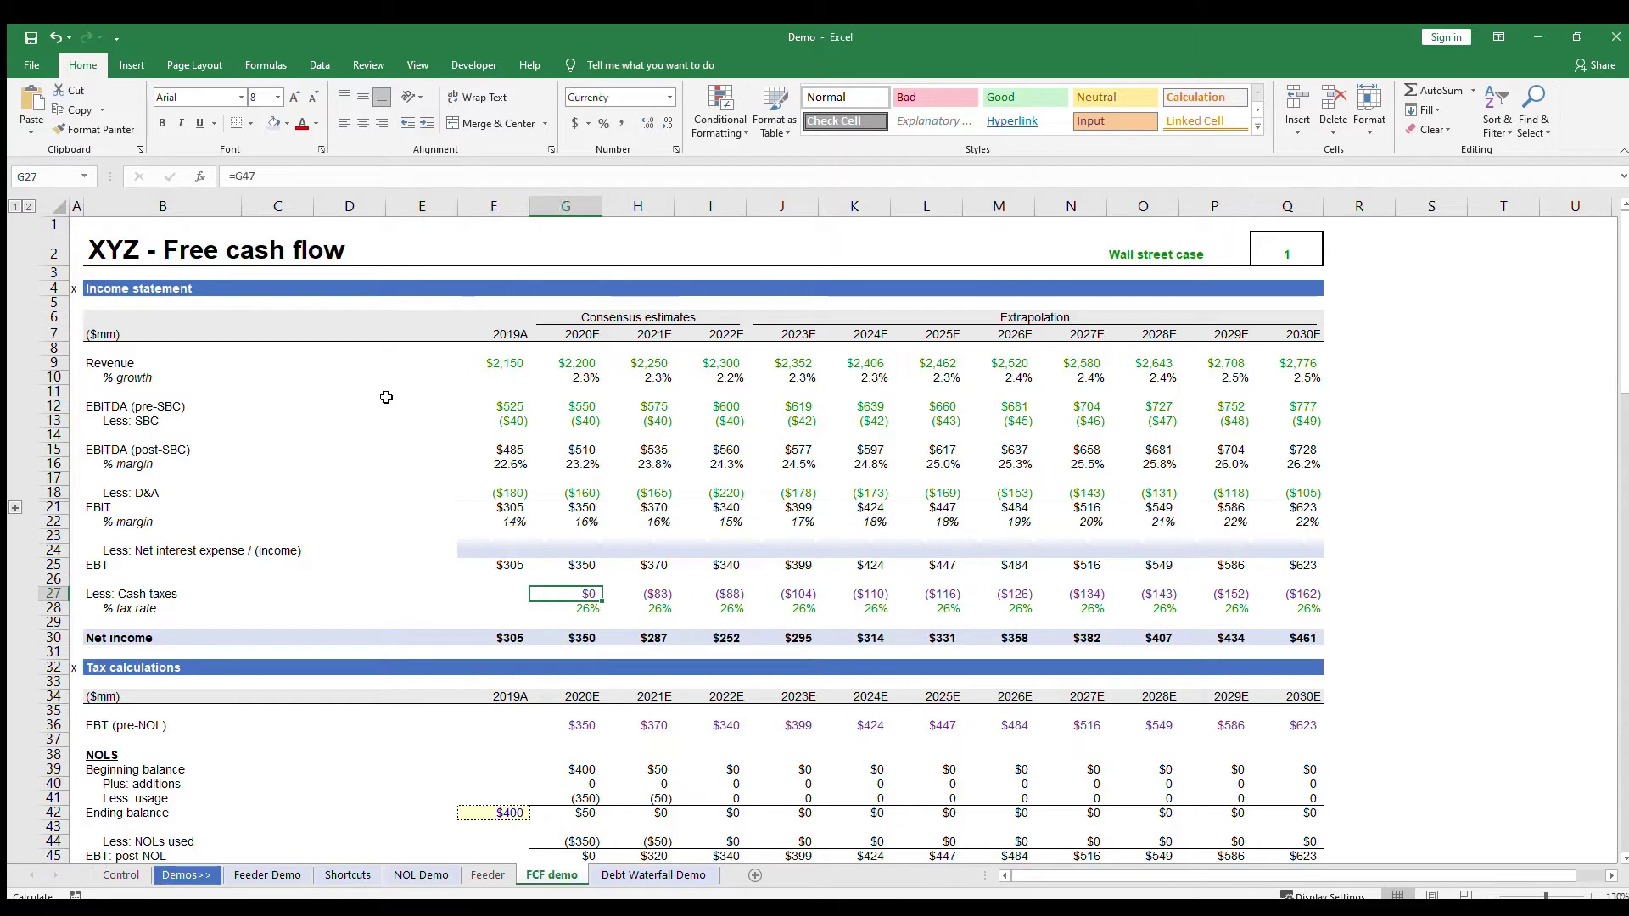
{"action": "key", "text": "ctrl+shift+Right"}
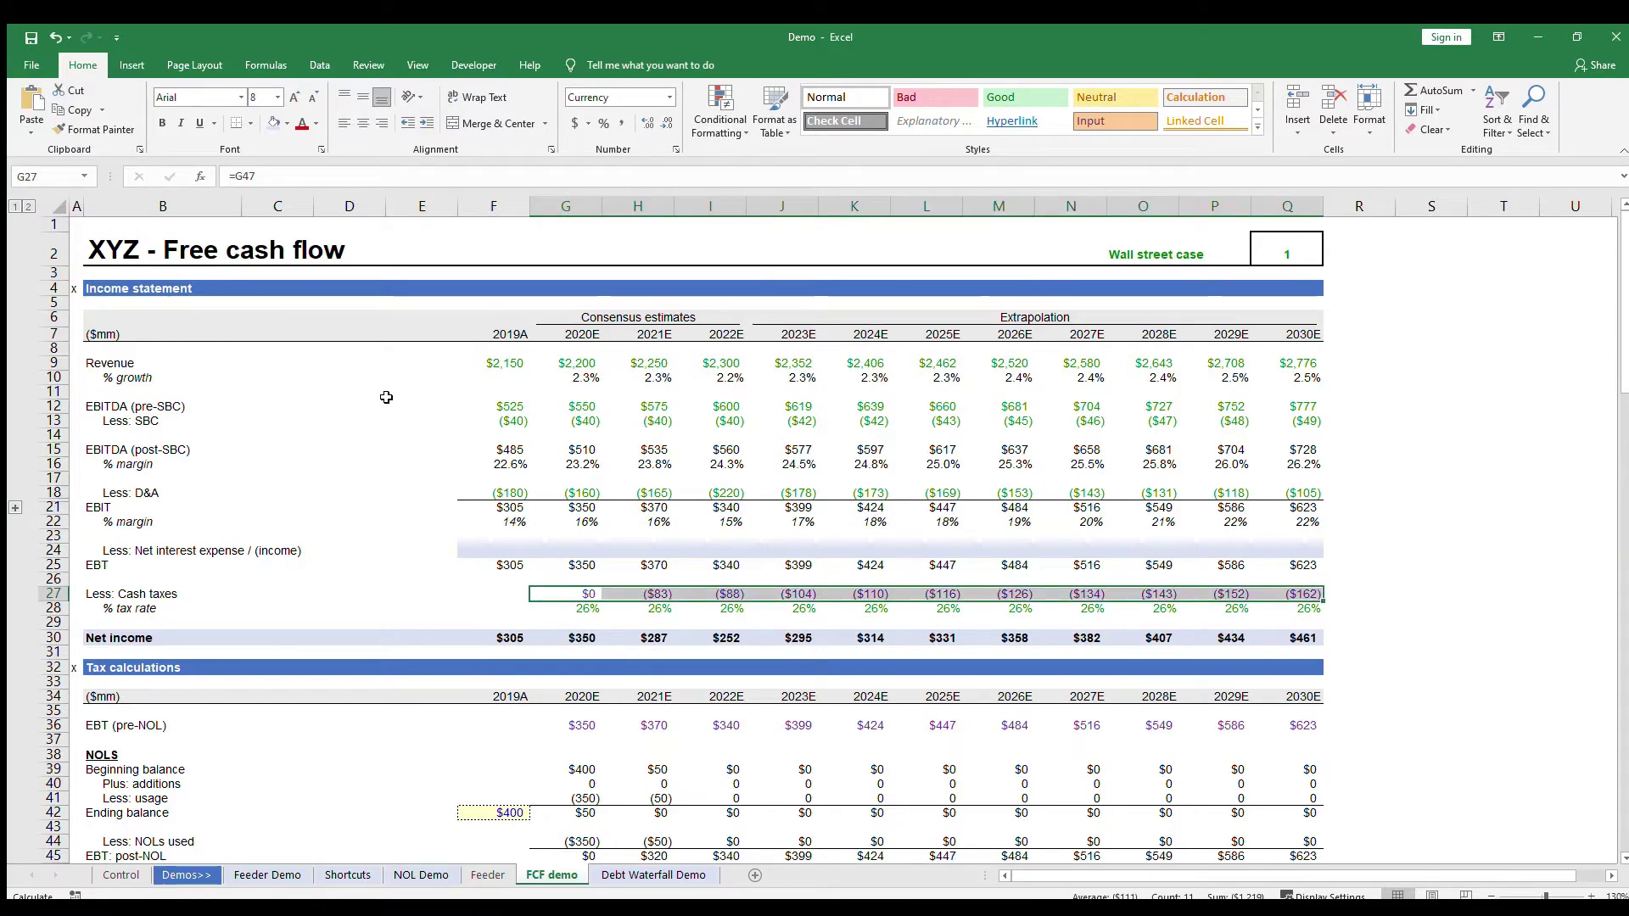
{"action": "key", "text": "ctrl+r"}
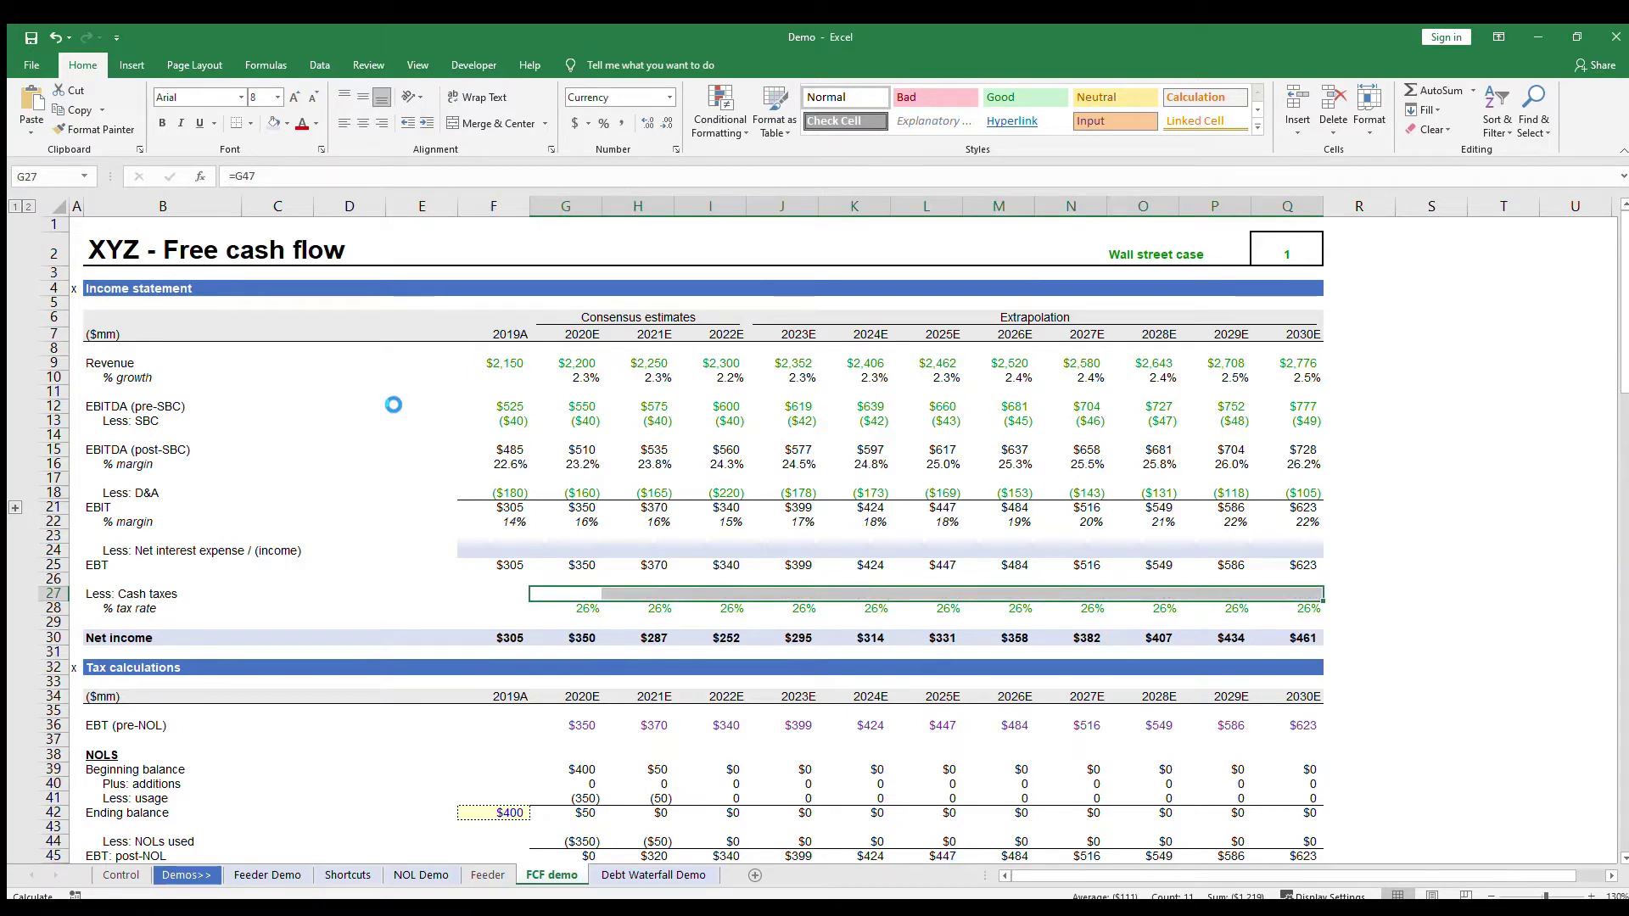
{"action": "key", "text": "ctrl+z"}
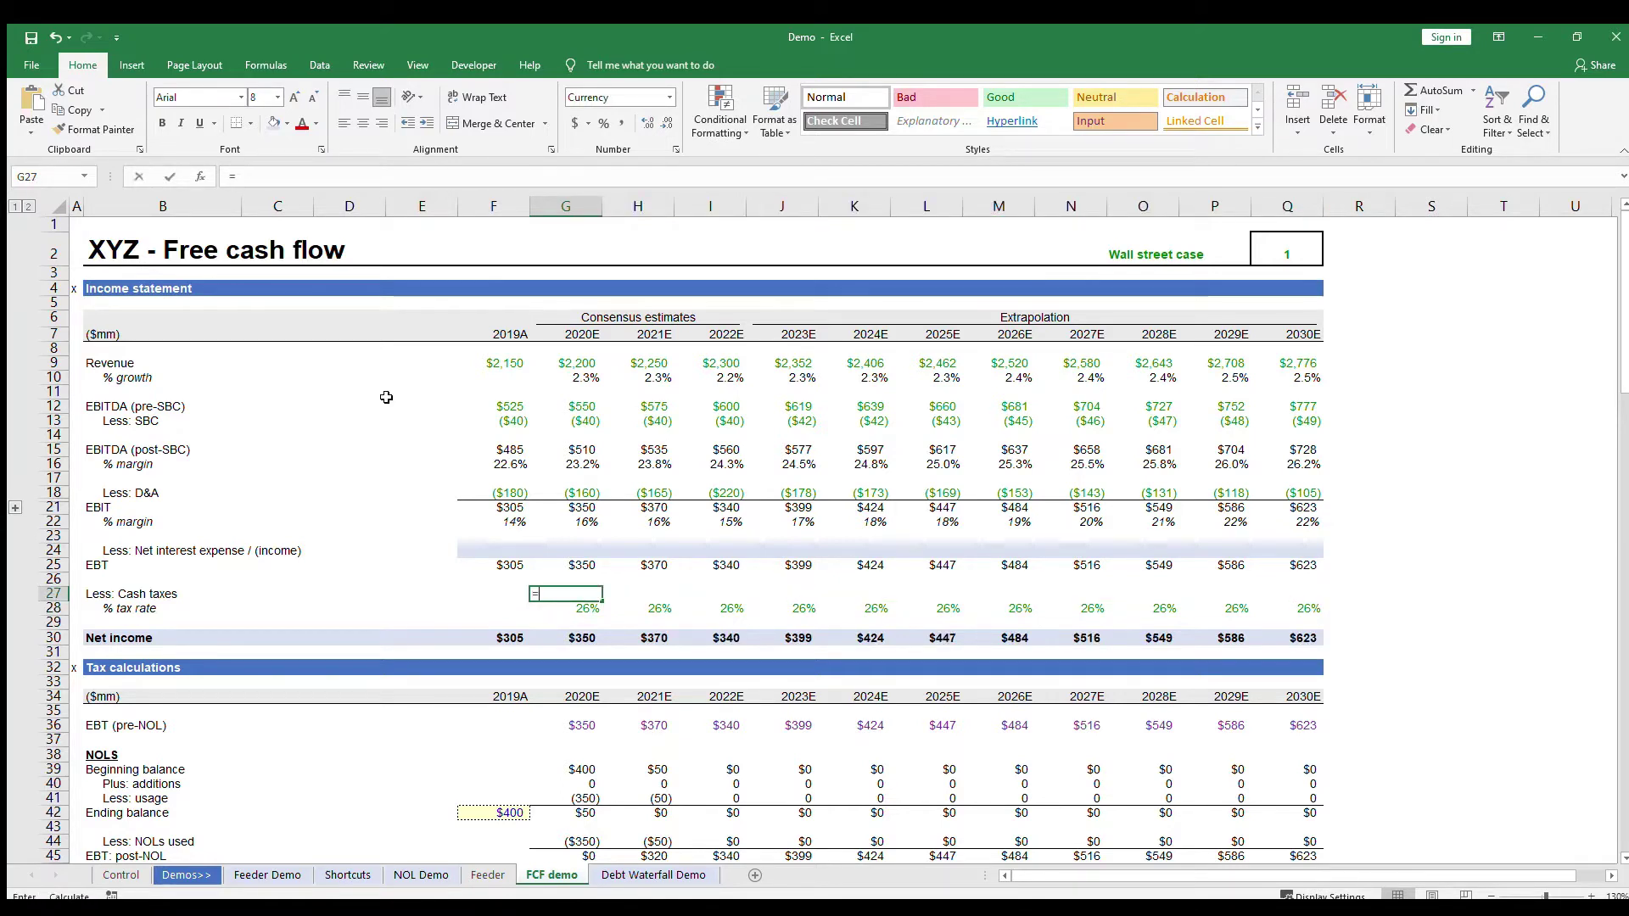
- Enter =G25*G28*-1 in 2020E cash taxes: EBT times tax rate, negated
{"action": "type", "text": "="}
{"action": "key", "text": "Up"}
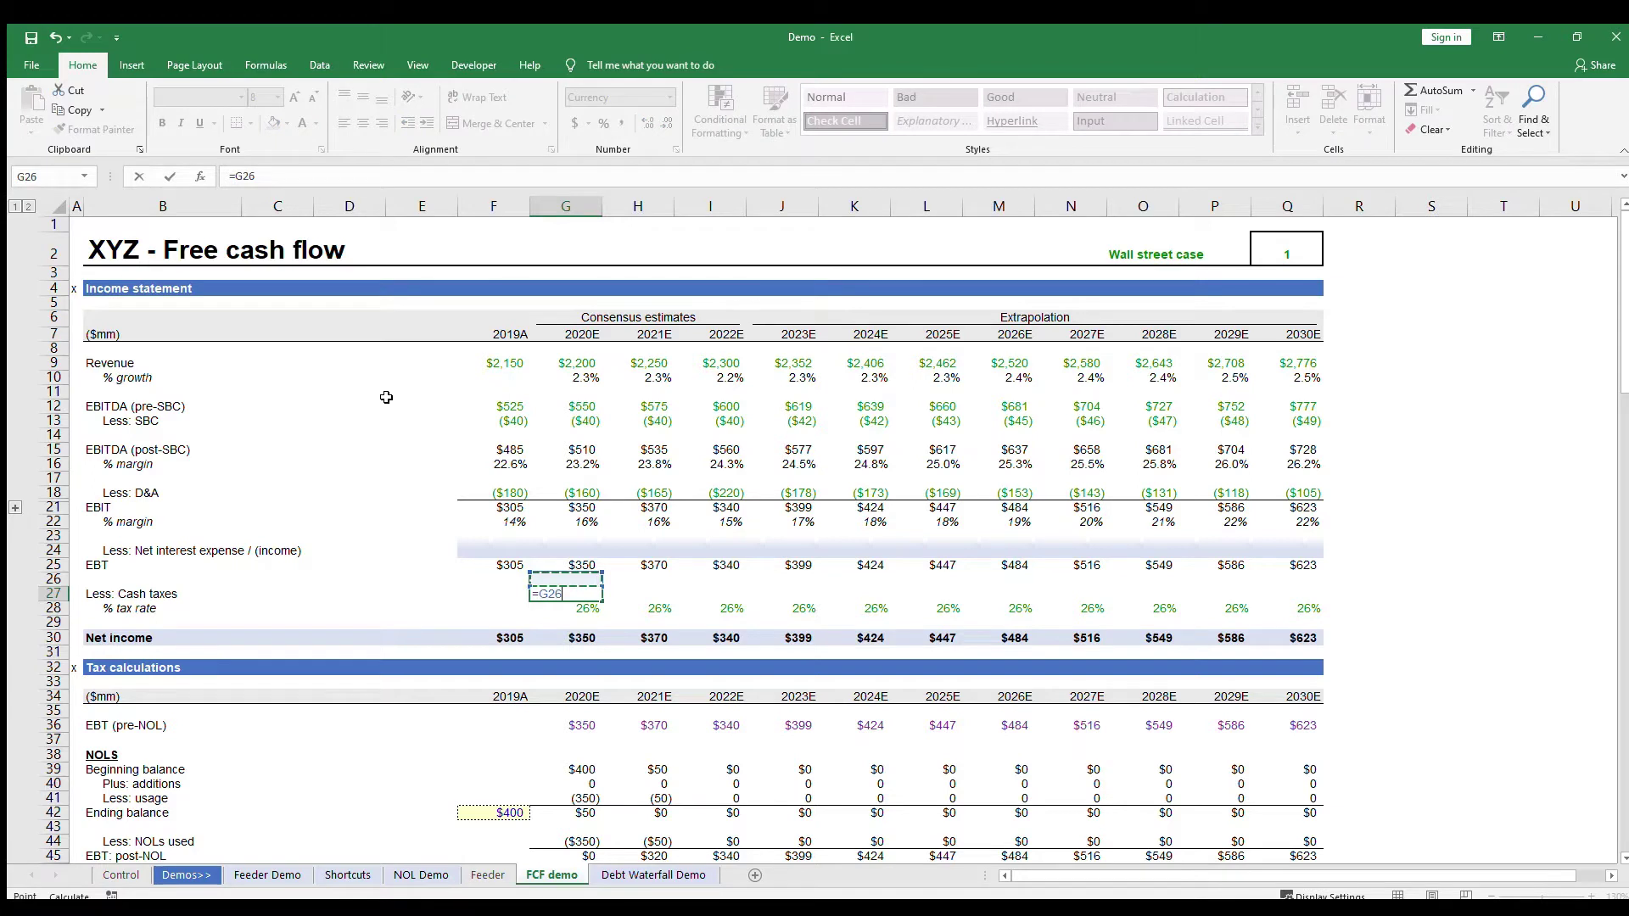
{"action": "key", "text": "Up"}
{"action": "type", "text": "*"}
{"action": "key", "text": "Down"}
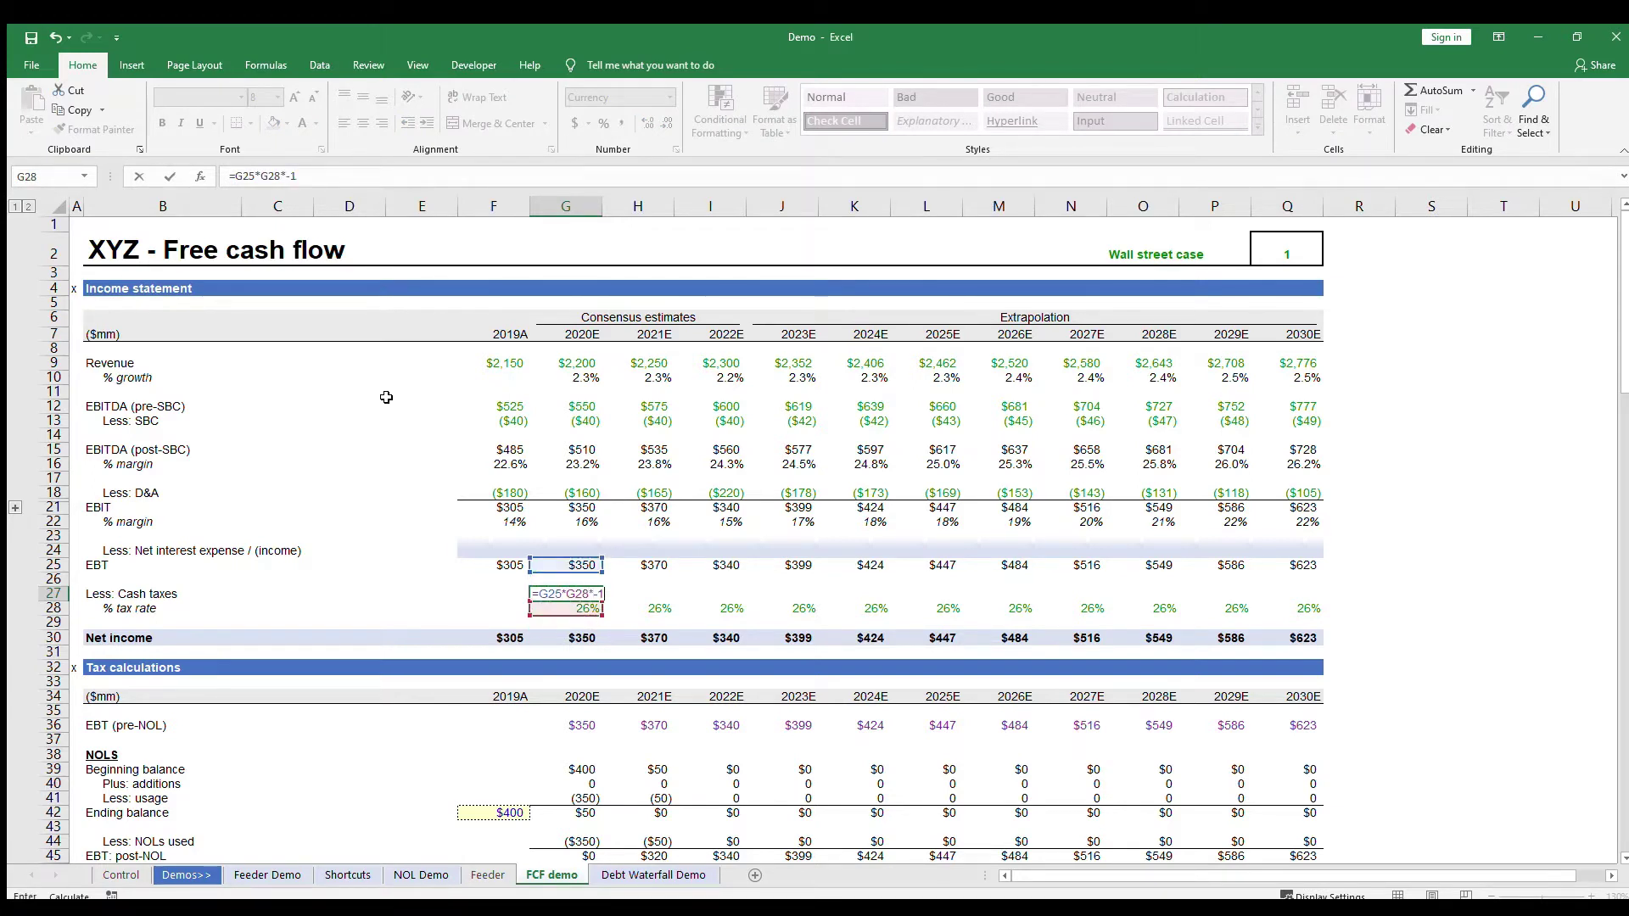
{"action": "type", "text": "*-1"}
{"action": "key", "text": "ctrl+Return"}
- Fill the cash tax formula through 2030E and check 2020E net income of $259
{"action": "key", "text": "ctrl+Right"}
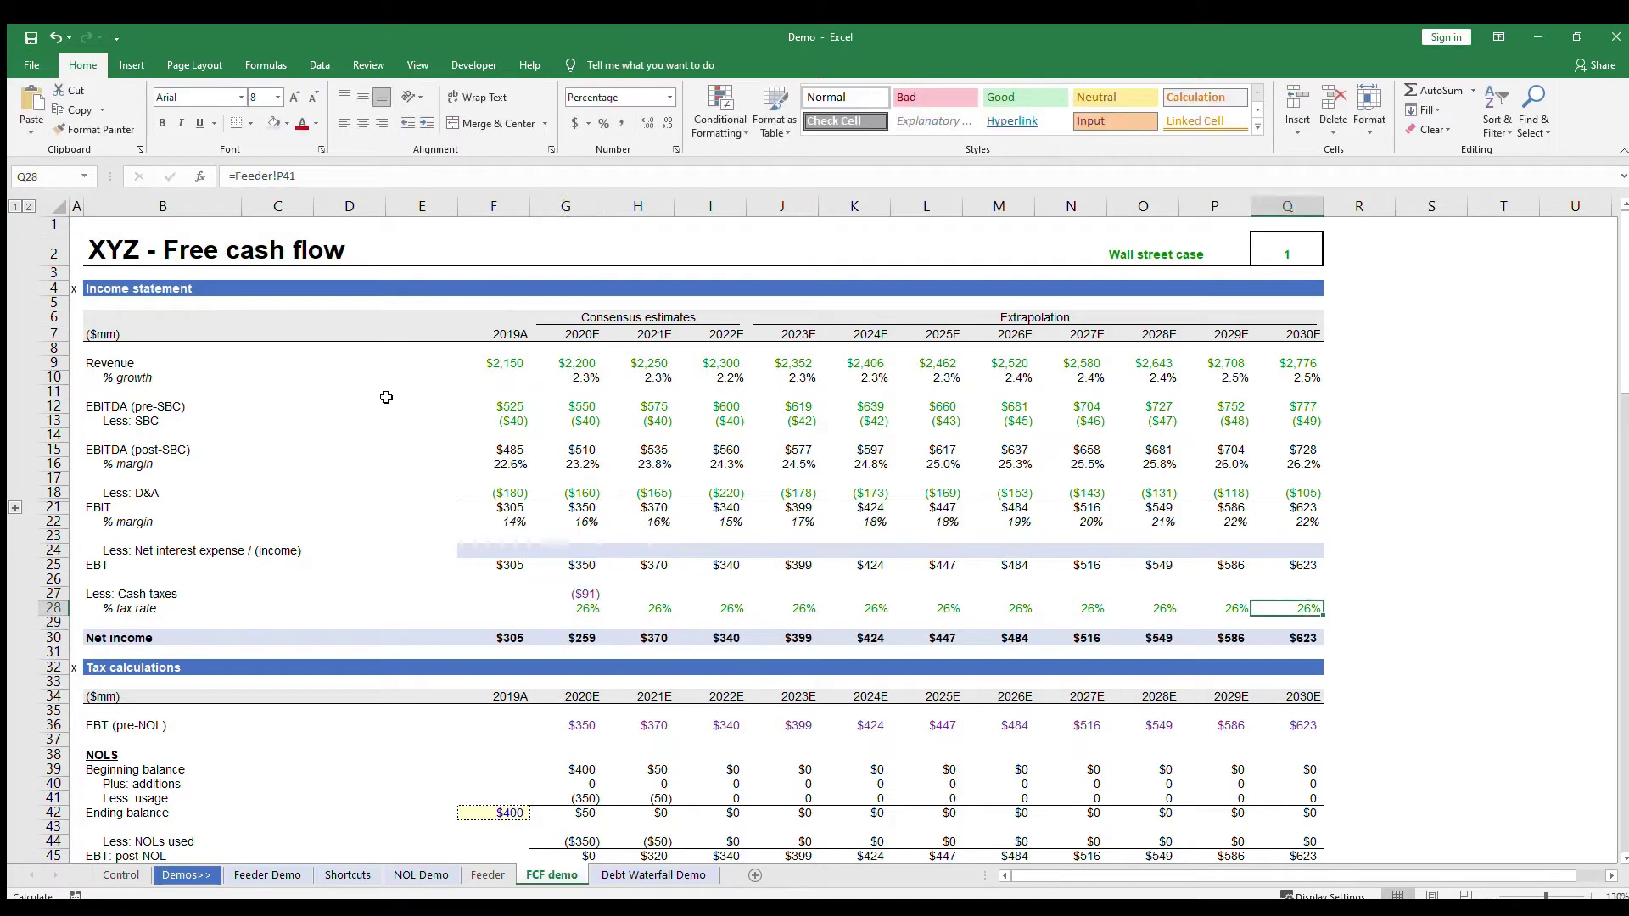
{"action": "key", "text": "ctrl+shift+Left"}
{"action": "key", "text": "ctrl+r"}
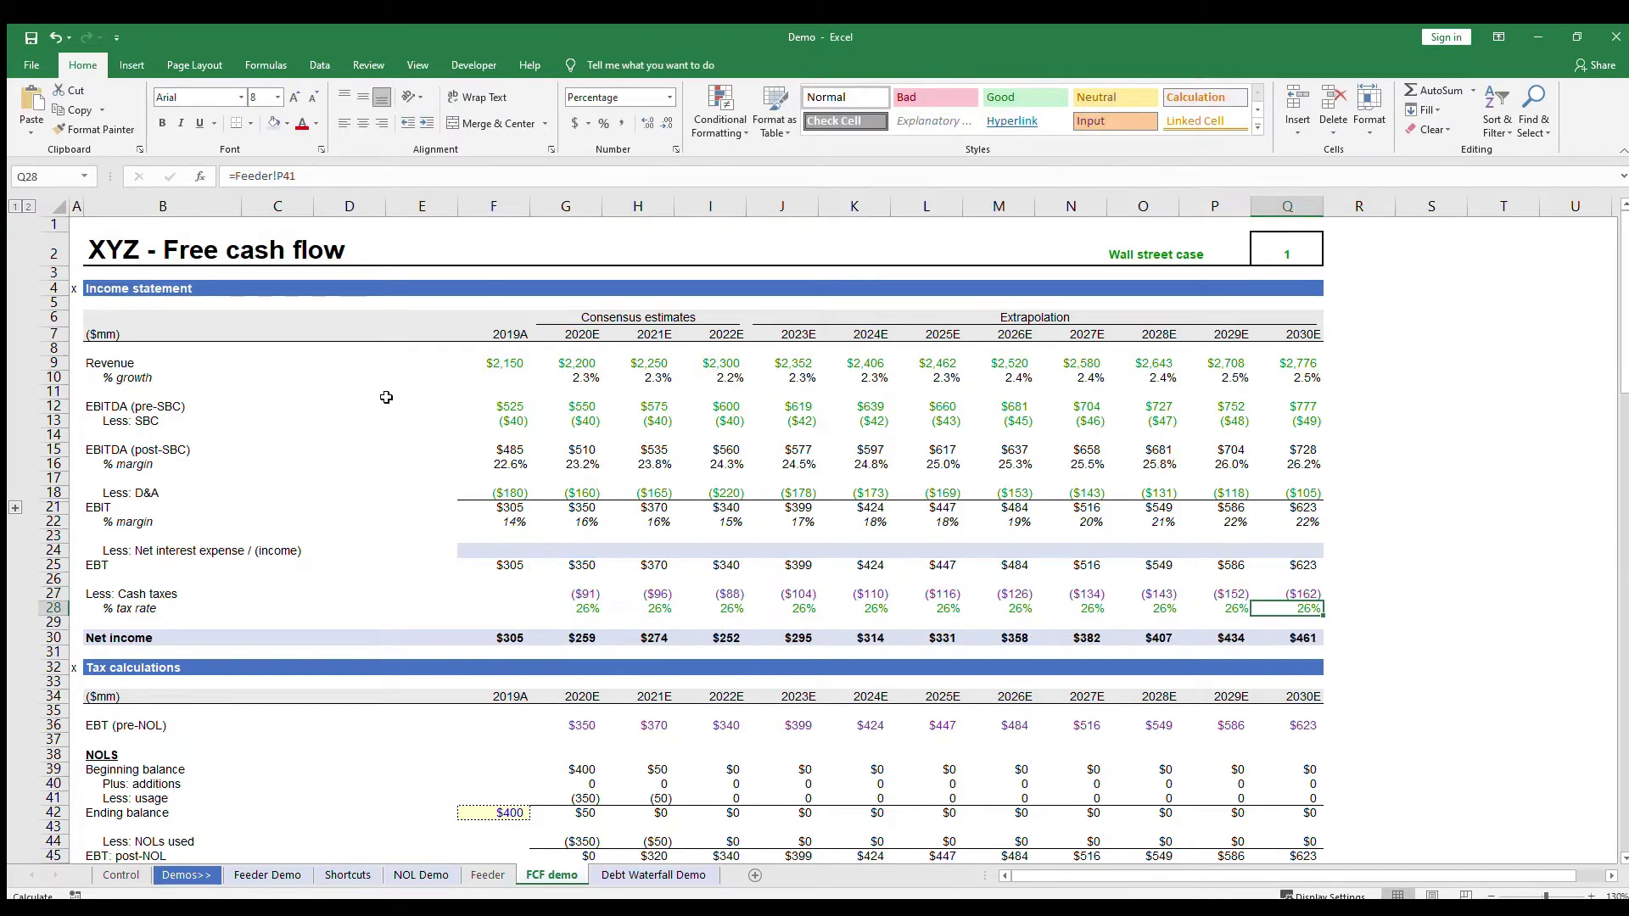
{"action": "key", "text": "Down"}
{"action": "key", "text": "Down"}
{"action": "key", "text": "Left"}
{"action": "key", "text": "Down"}
{"action": "key", "text": "ctrl+Left"}
{"action": "key", "text": "Right"}
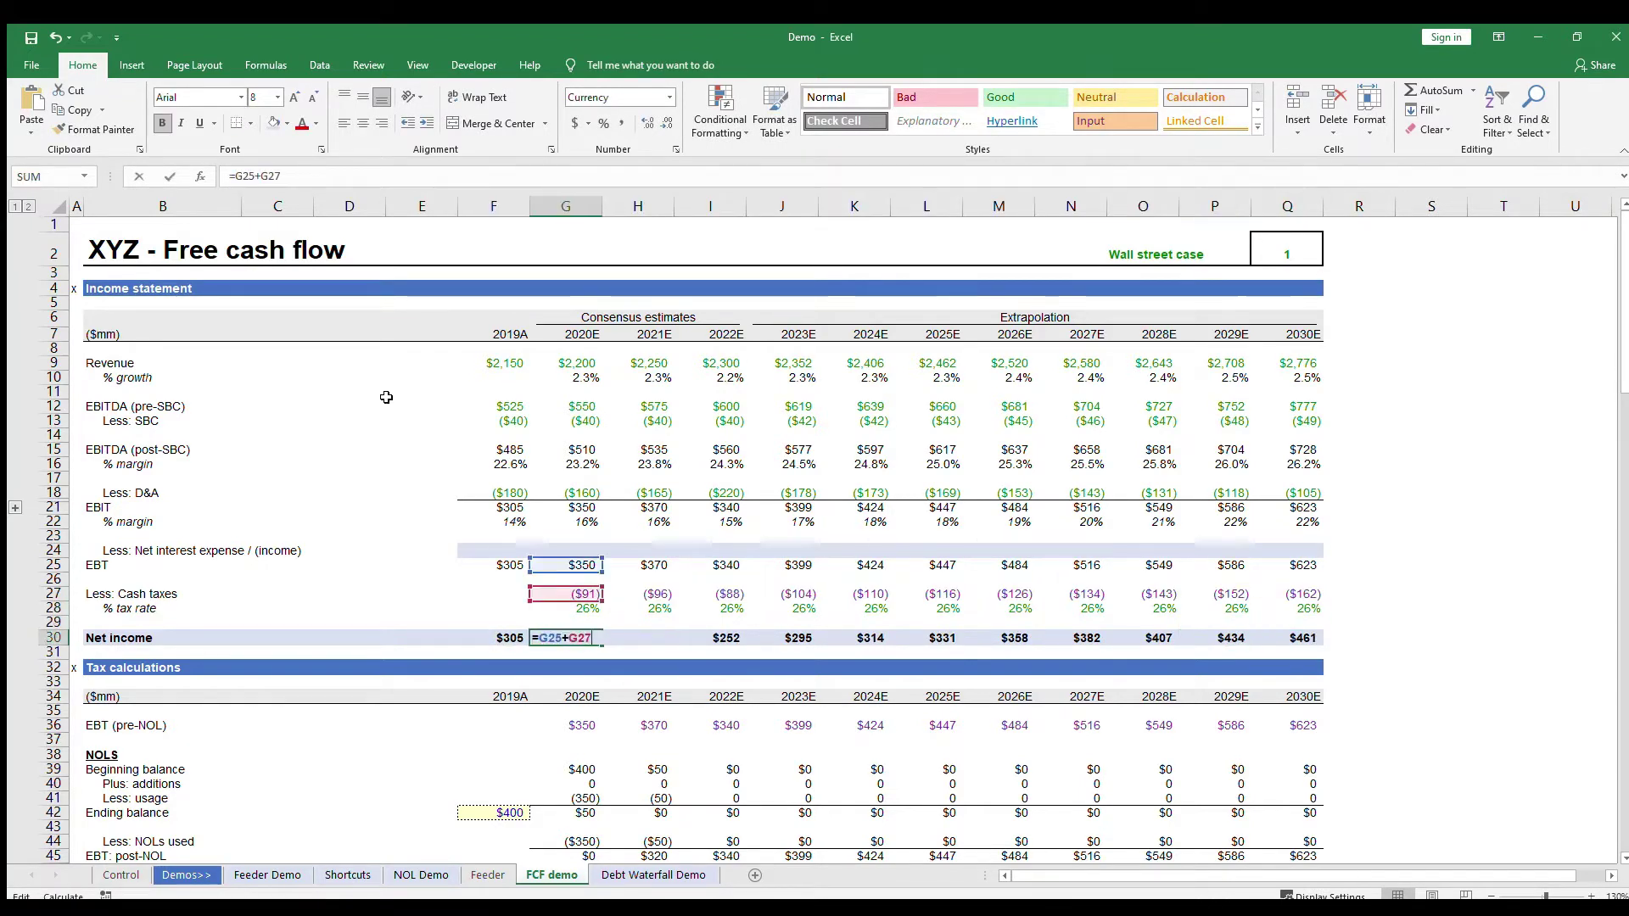
{"action": "key", "text": "Down"}
{"action": "key", "text": "Down"}
{"action": "key", "text": "Down"}
{"action": "key", "text": "Down"}
{"action": "key", "text": "Down"}
{"action": "key", "text": "Down"}
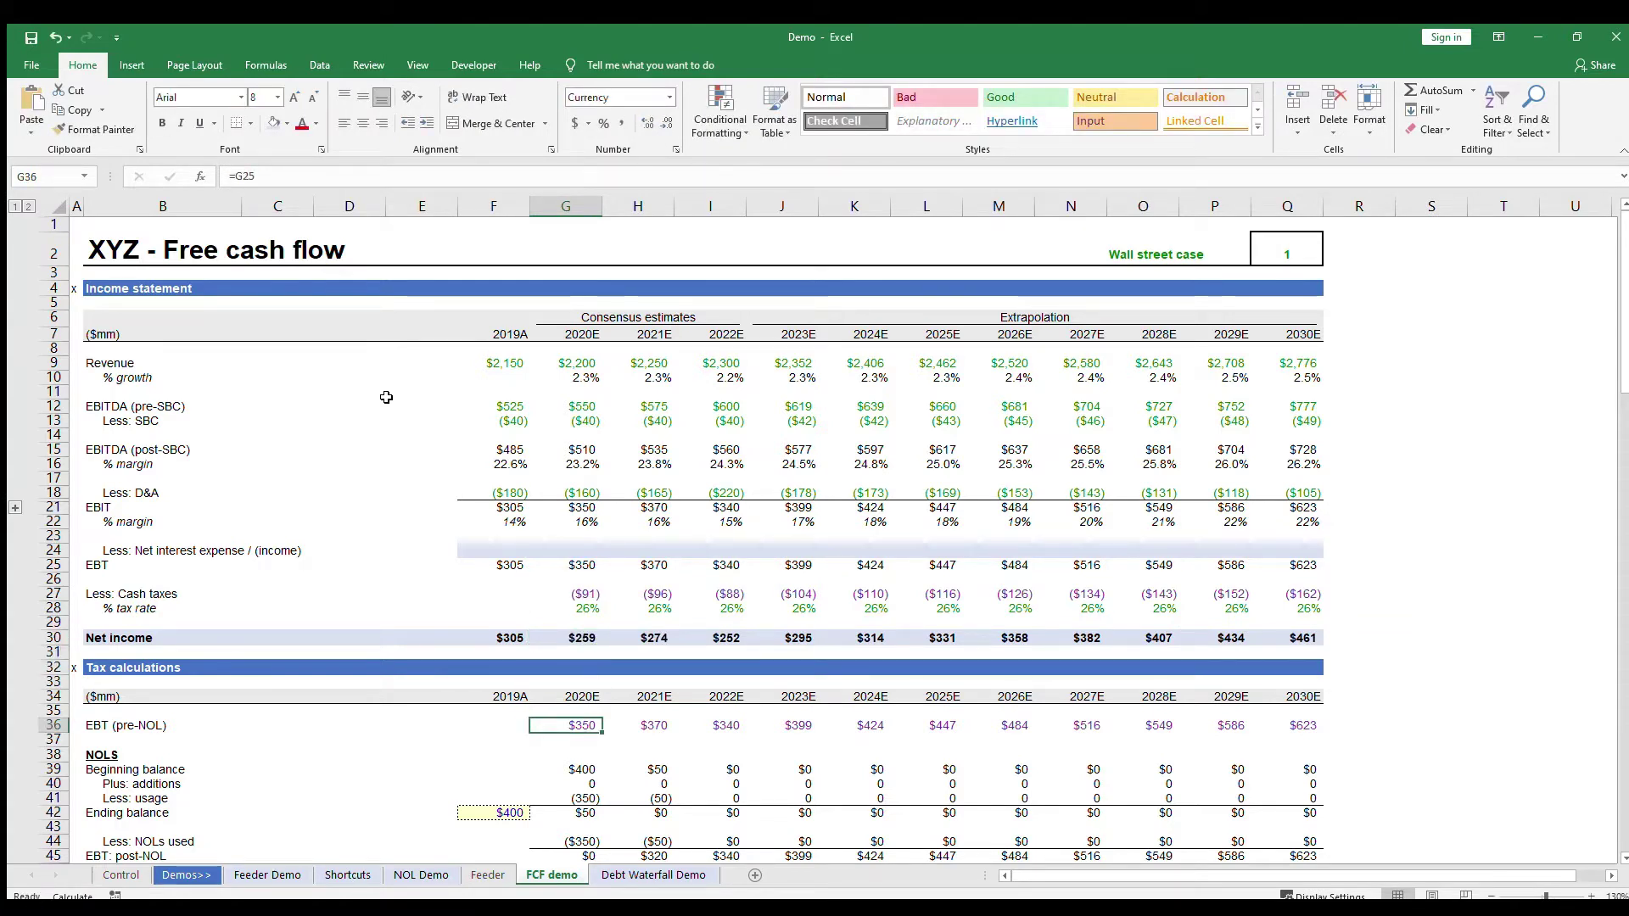
- Scroll down past the tax calculations to the Free Cash Flow block's EBITDA (pre-SBC) line
{"action": "scroll", "coordinate": [379, 404], "scroll_direction": "down", "scroll_amount": 1}
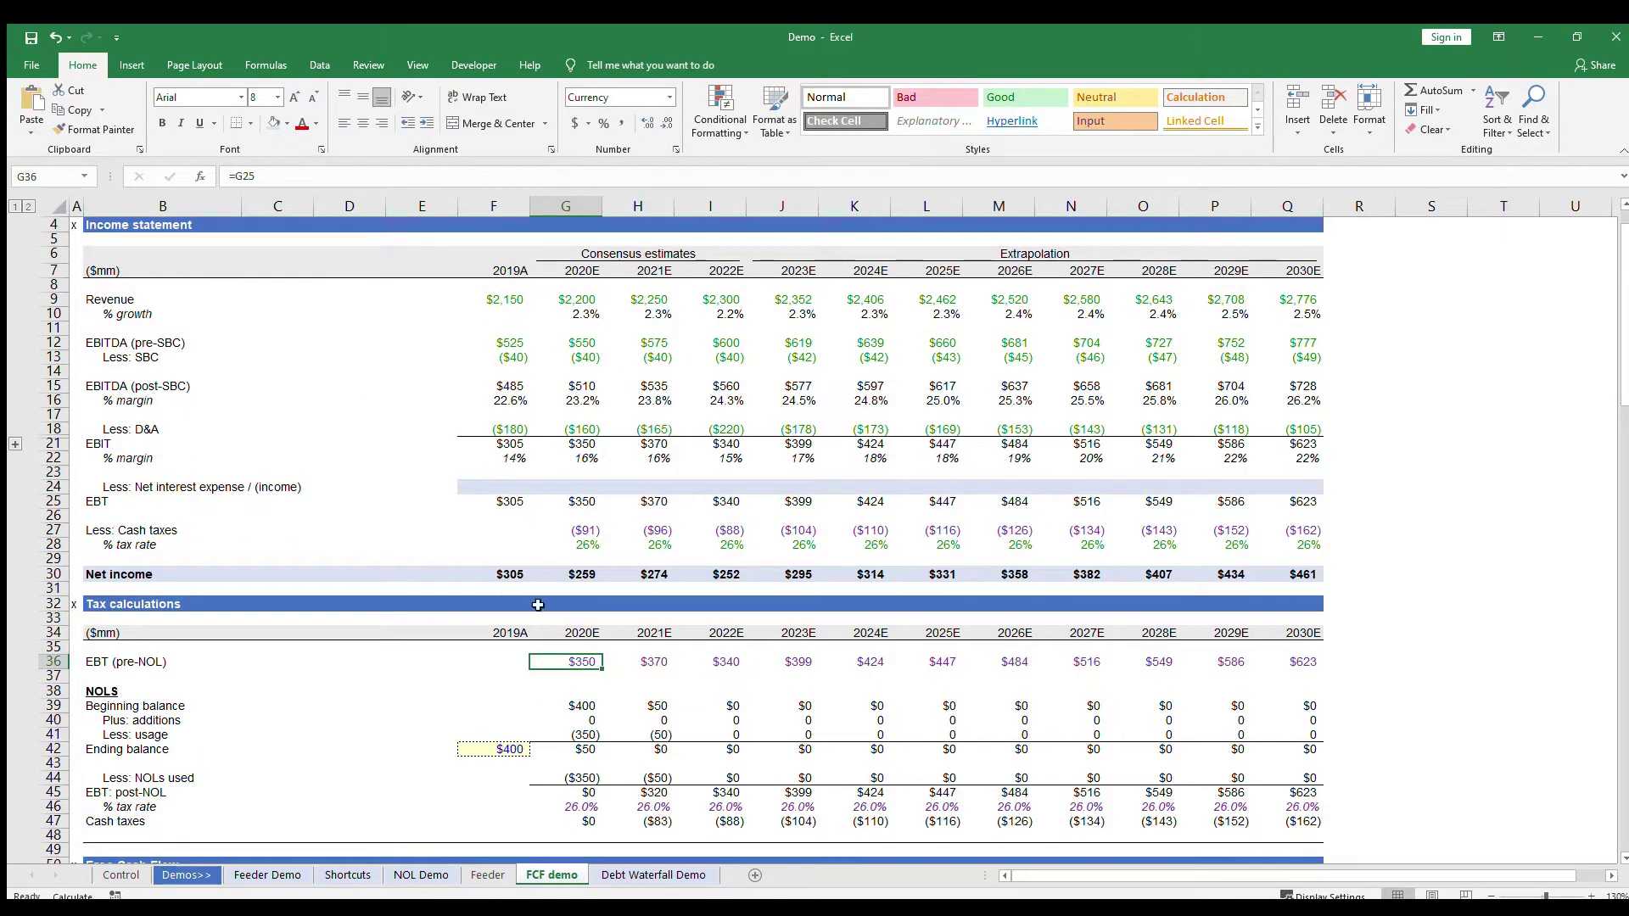
{"action": "scroll", "coordinate": [579, 623], "scroll_direction": "down", "scroll_amount": 6}
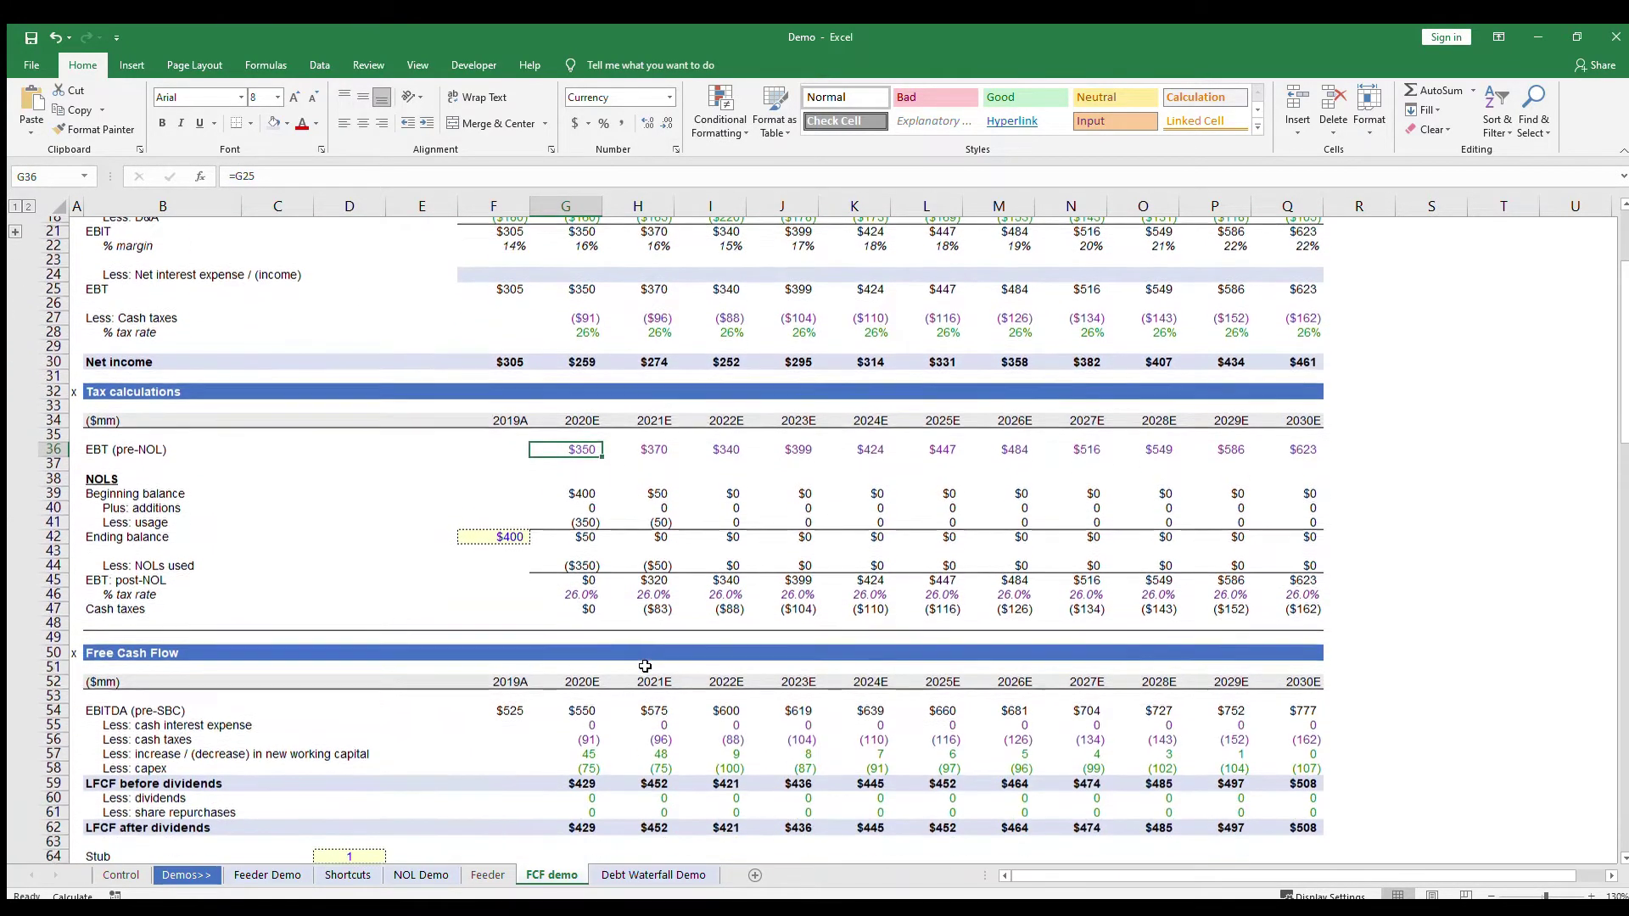
{"action": "scroll", "coordinate": [645, 667], "scroll_direction": "down", "scroll_amount": 5}
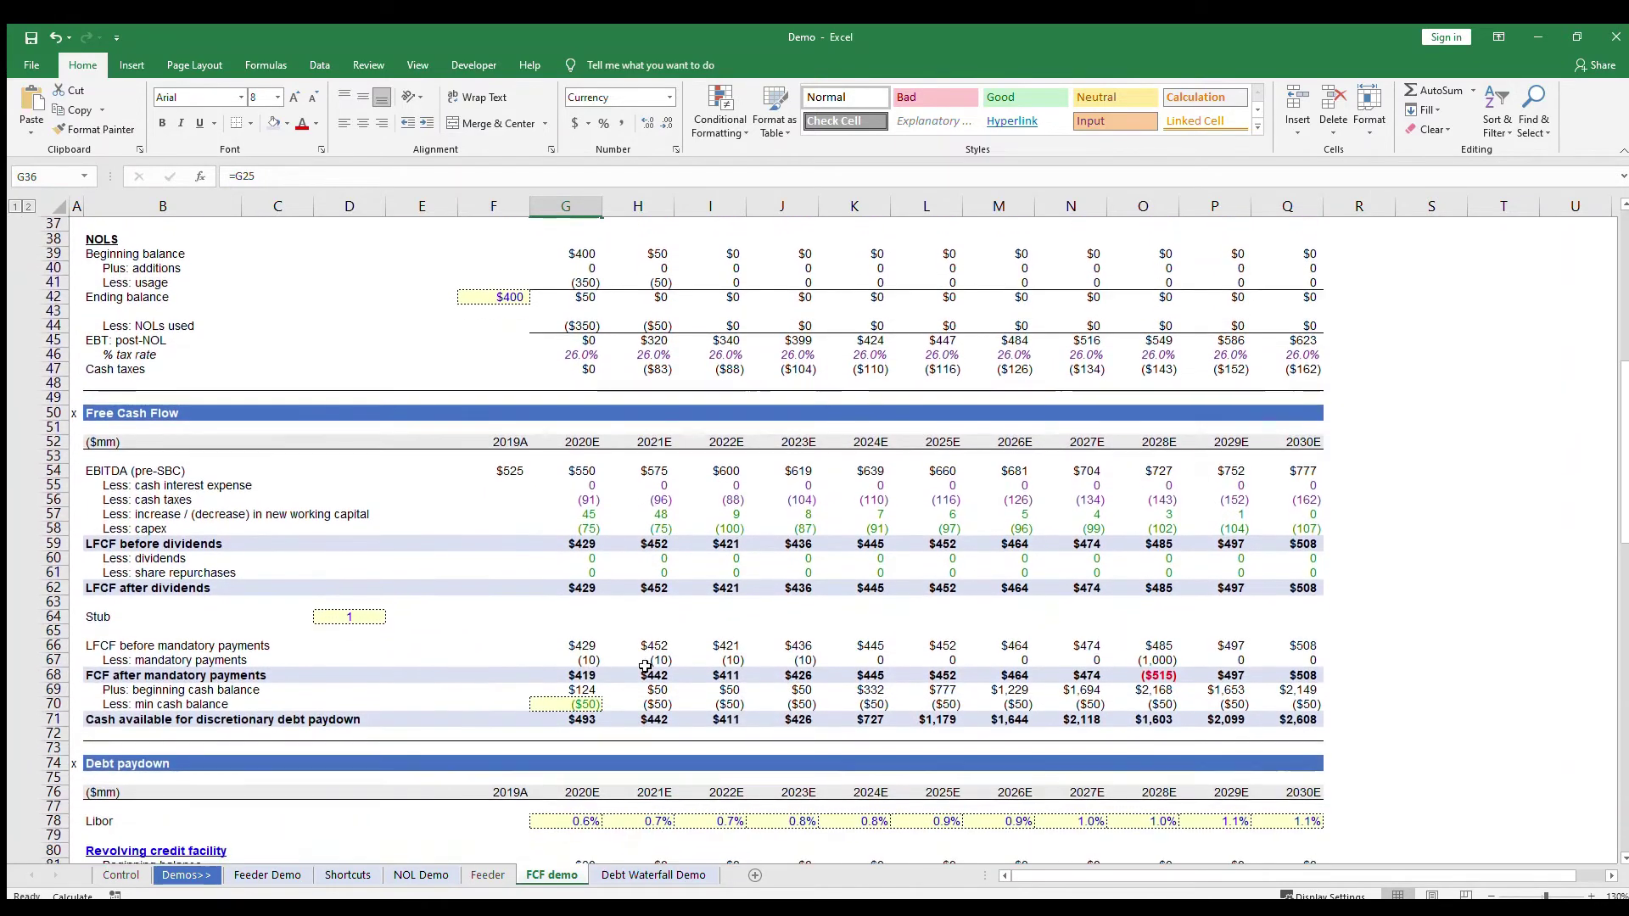
{"action": "left_click", "coordinate": [120, 532]}
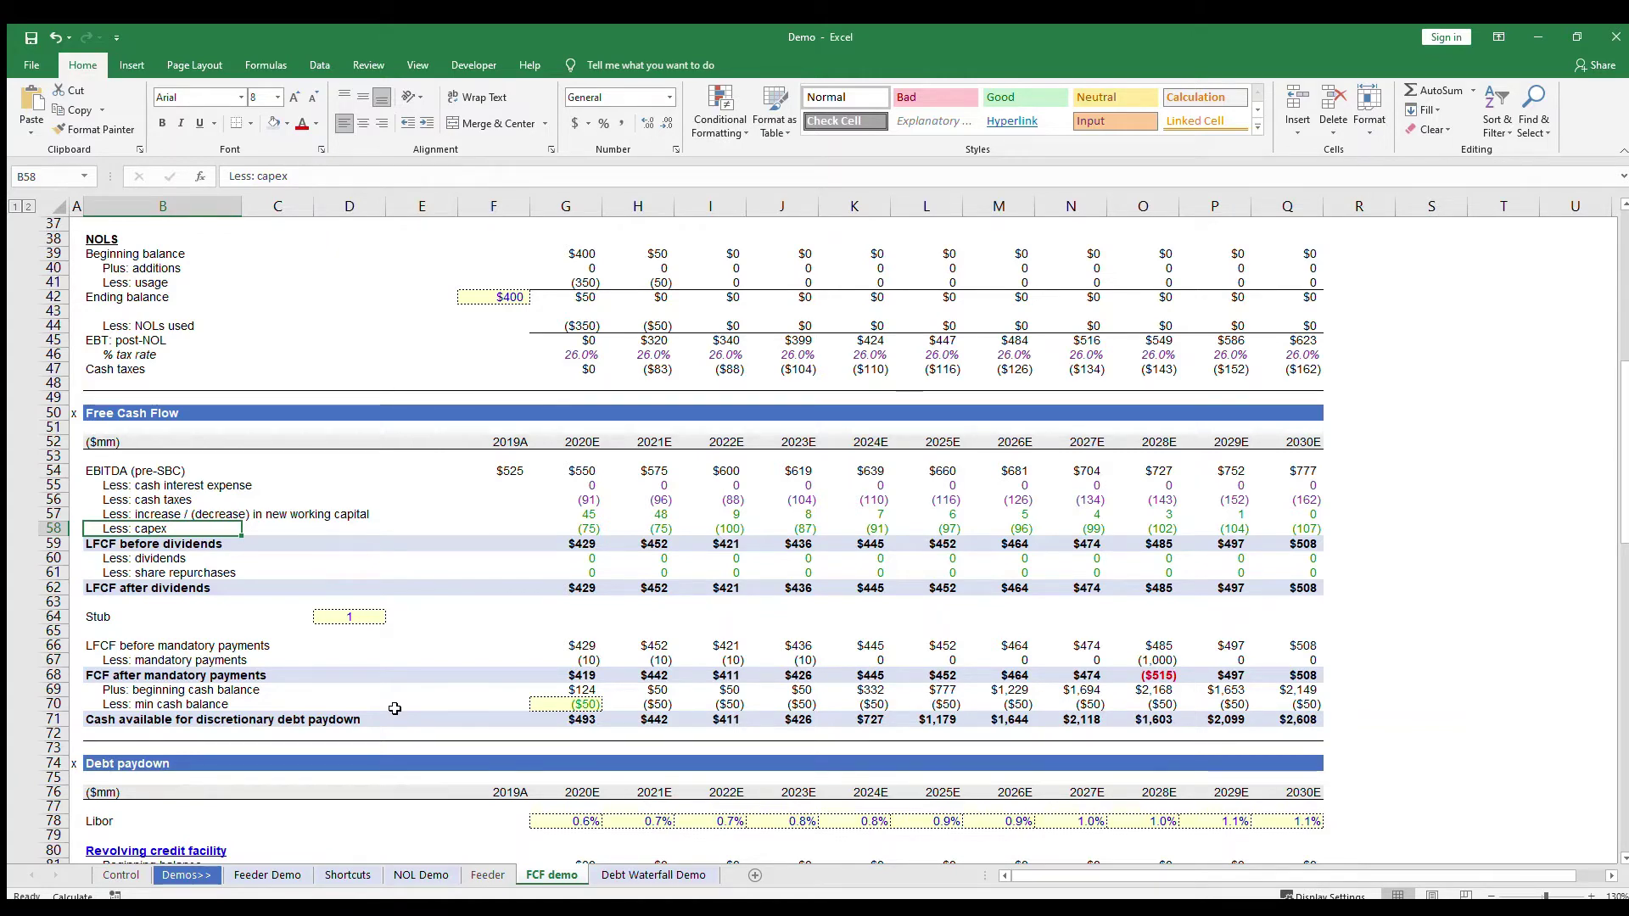
{"action": "key", "text": "Up"}
{"action": "key", "text": "Up"}
{"action": "key", "text": "Up"}
{"action": "key", "text": "Up"}
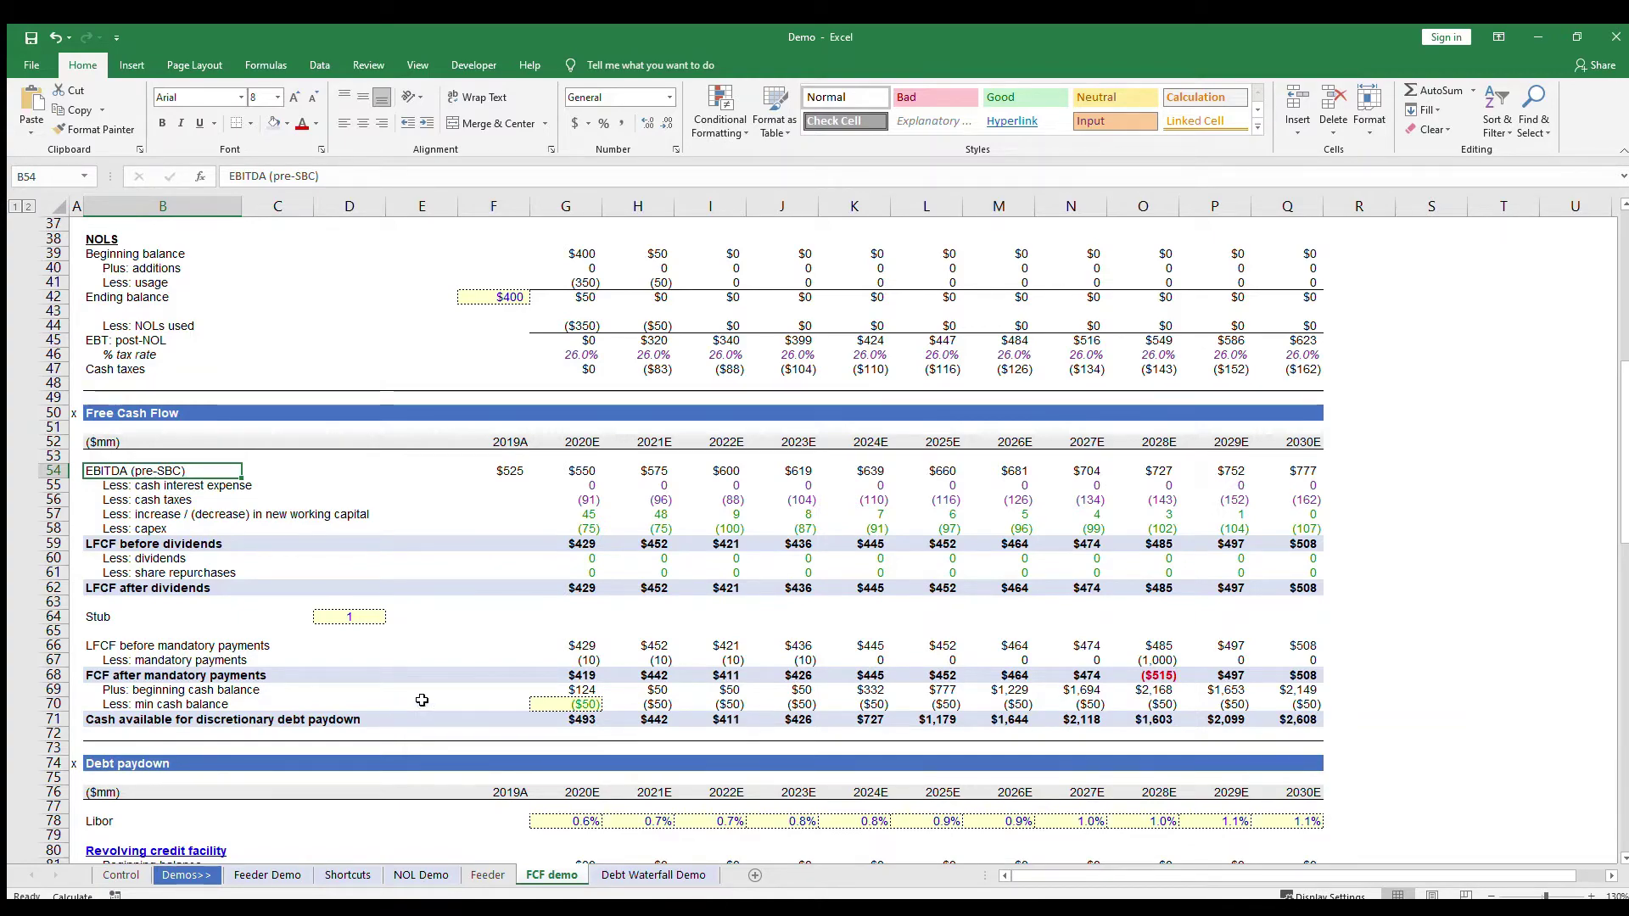
- Review the existing EBITDA (pre-SBC) link formulas in the Free Cash Flow section
{"action": "scroll", "coordinate": [611, 582], "scroll_direction": "up", "scroll_amount": 9}
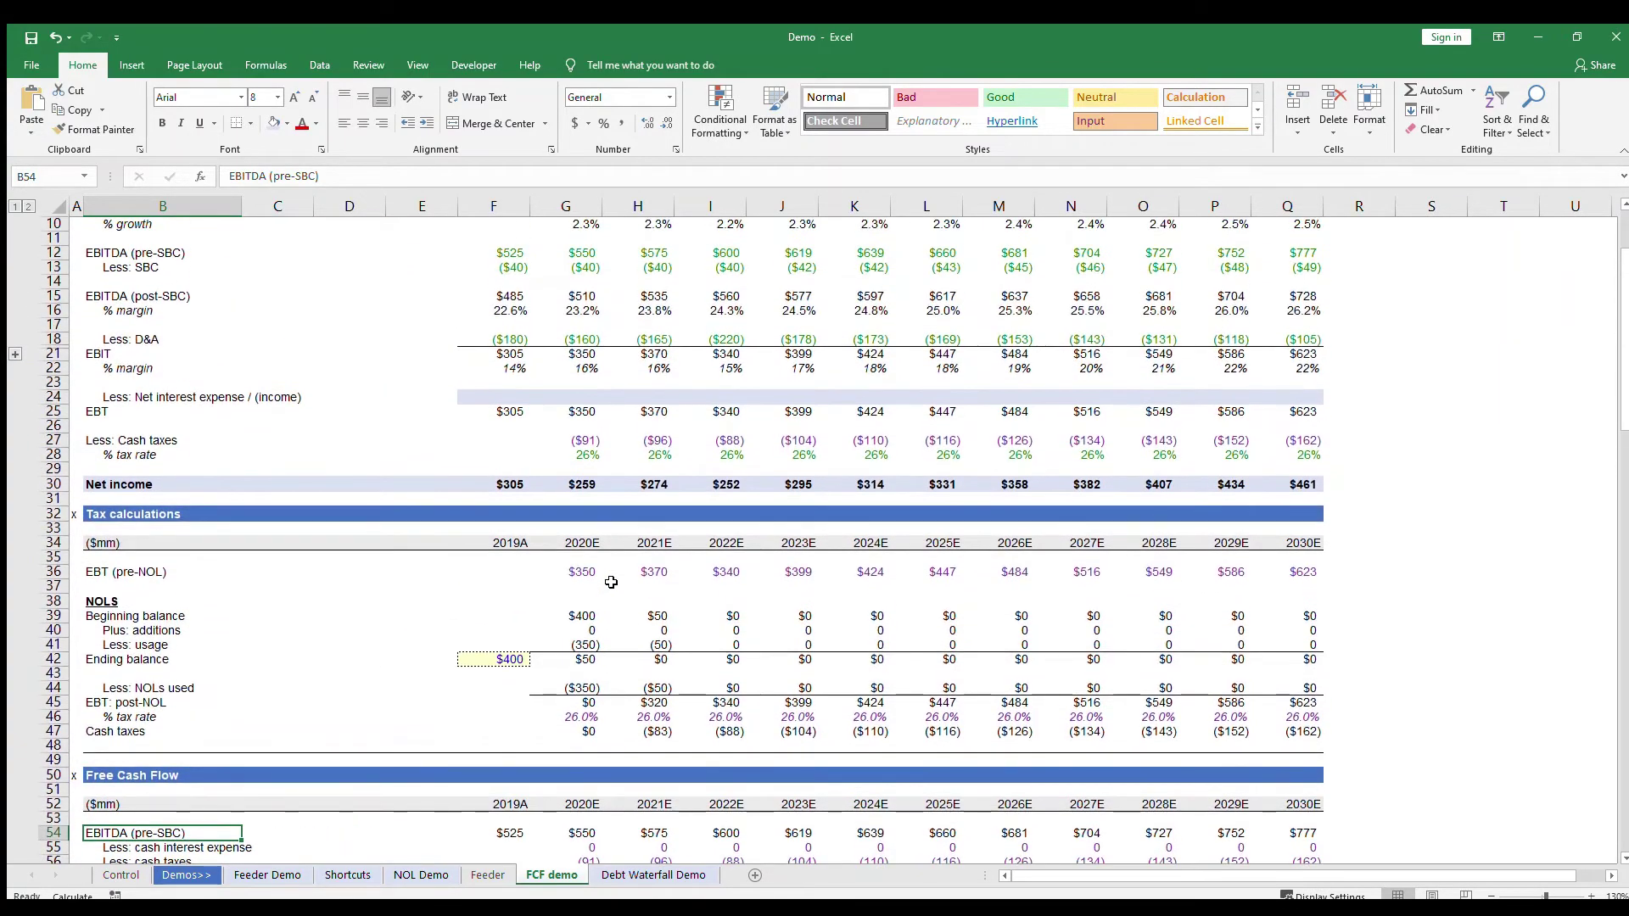
{"action": "key", "text": "Down"}
{"action": "key", "text": "Up"}
{"action": "key", "text": "Right"}
{"action": "key", "text": "Right"}
{"action": "key", "text": "Right"}
{"action": "key", "text": "Right"}
{"action": "key", "text": "F2"}
{"action": "key", "text": "Escape"}
{"action": "key", "text": "Right"}
{"action": "key", "text": "Right"}
{"action": "key", "text": "F2"}
{"action": "key", "text": "Escape"}
- Inspect the existing 2020E cash interest expense and cash taxes formulas
{"action": "key", "text": "Left"}
{"action": "key", "text": "Down"}
{"action": "key", "text": "Down"}
{"action": "key", "text": "Down"}
{"action": "key", "text": "Up"}
{"action": "key", "text": "Up"}
{"action": "key", "text": "F2"}
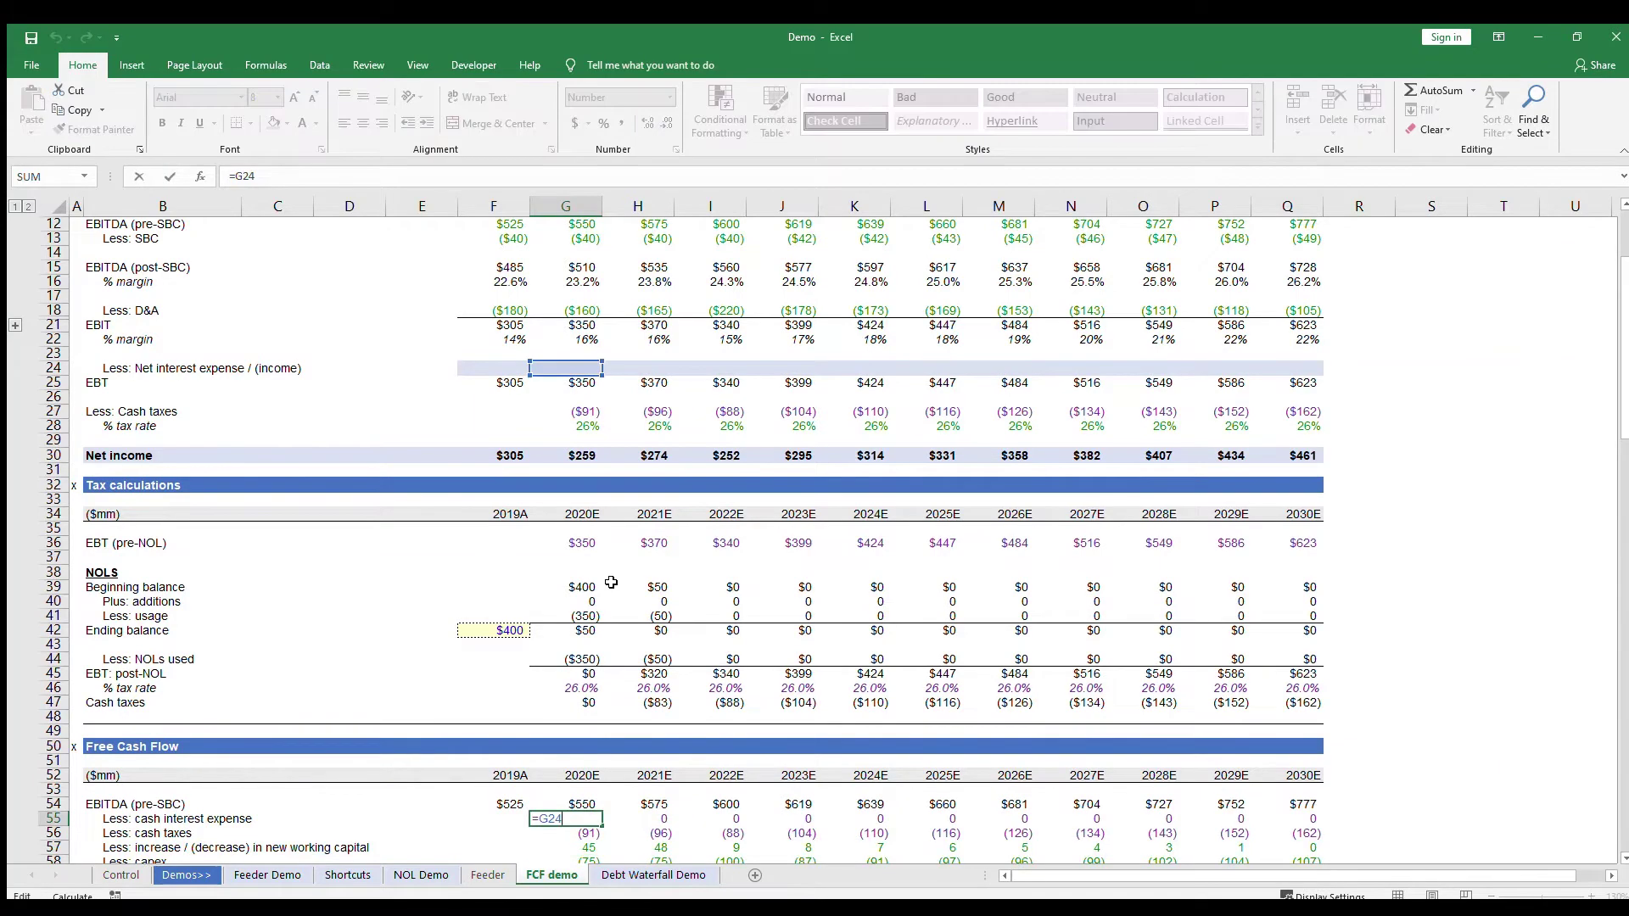
{"action": "key", "text": "Escape"}
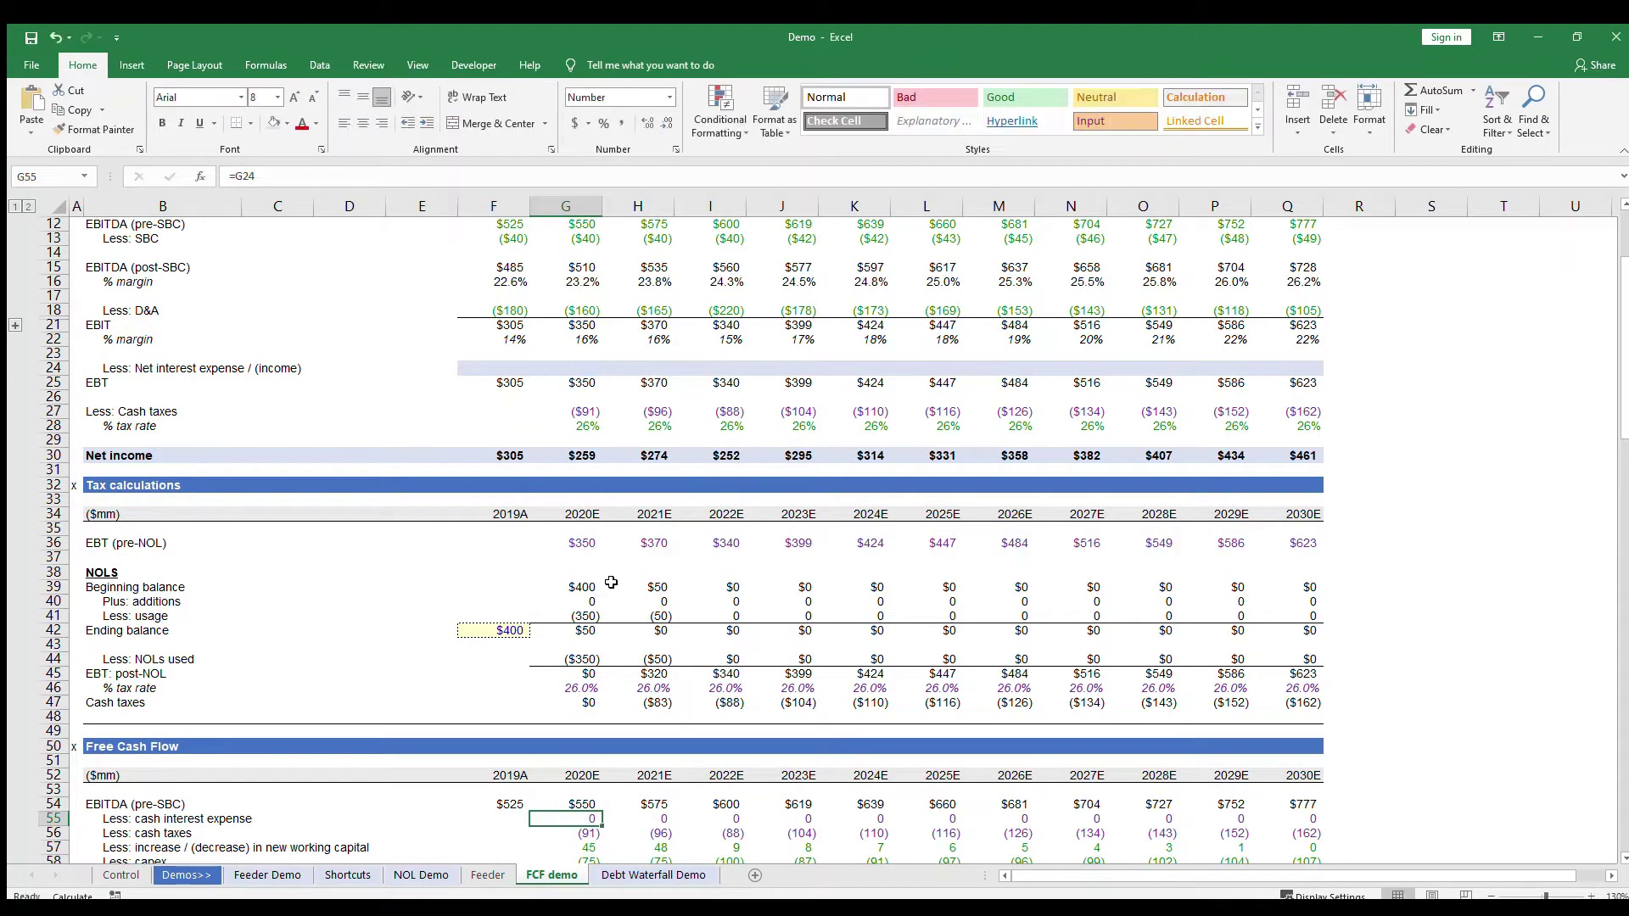
{"action": "key", "text": "Down"}
{"action": "key", "text": "F2"}
{"action": "key", "text": "Escape"}
- Clear the interest and tax rows through 2030E and link 2020E cash interest to net interest
{"action": "key", "text": "Up"}
{"action": "key", "text": "shift+Down"}
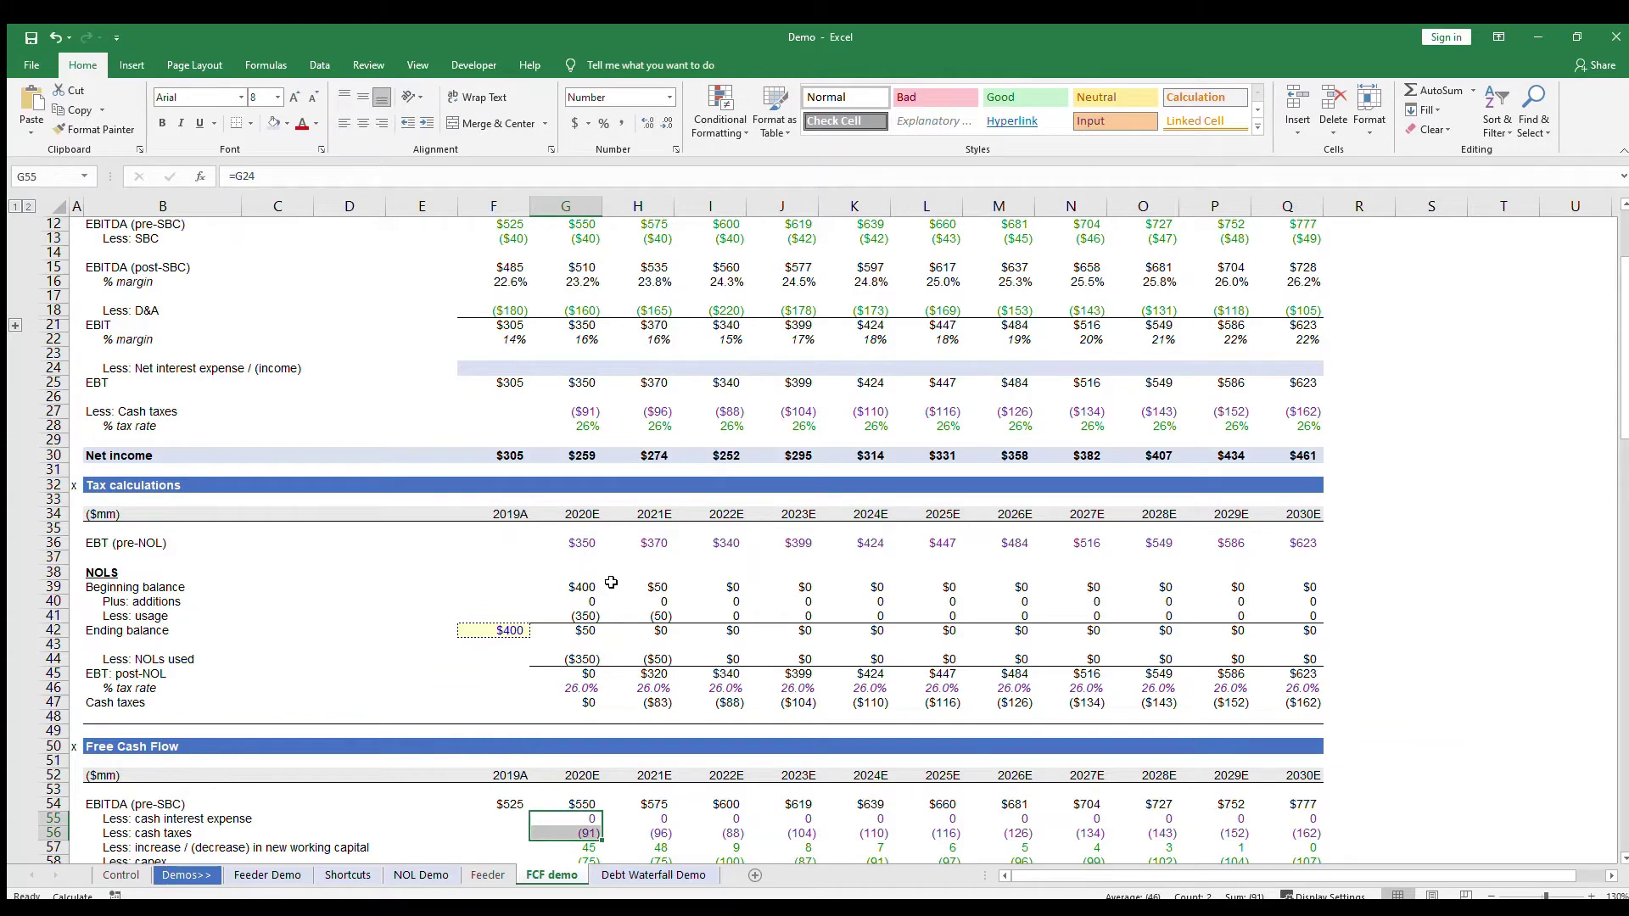
{"action": "key", "text": "ctrl+shift+Right"}
{"action": "key", "text": "Delete"}
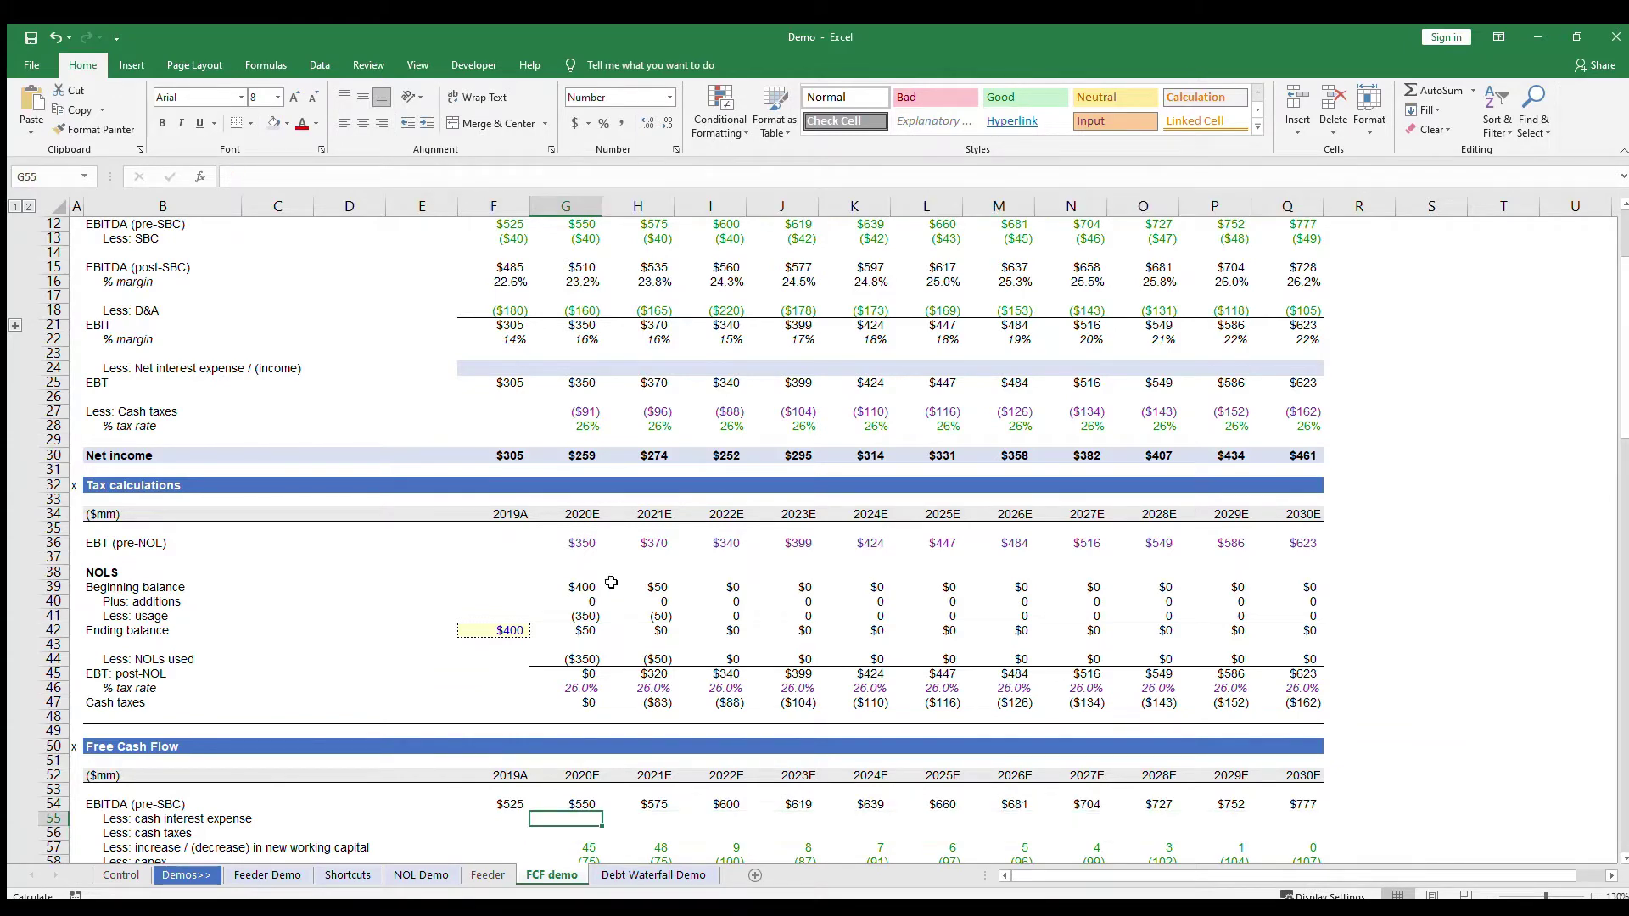
{"action": "type", "text": "="}
{"action": "key", "text": "Up"}
{"action": "key", "text": "Up"}
{"action": "key", "text": "Up"}
{"action": "key", "text": "Up"}
{"action": "key", "text": "Up"}
{"action": "key", "text": "Up"}
{"action": "key", "text": "Up"}
{"action": "key", "text": "Up"}
{"action": "key", "text": "Up"}
{"action": "key", "text": "Up"}
{"action": "key", "text": "Up"}
{"action": "key", "text": "Up"}
{"action": "key", "text": "Up"}
{"action": "key", "text": "Up"}
{"action": "key", "text": "Up"}
{"action": "key", "text": "Up"}
{"action": "key", "text": "Up"}
{"action": "key", "text": "Up"}
{"action": "key", "text": "Up"}
{"action": "key", "text": "Up"}
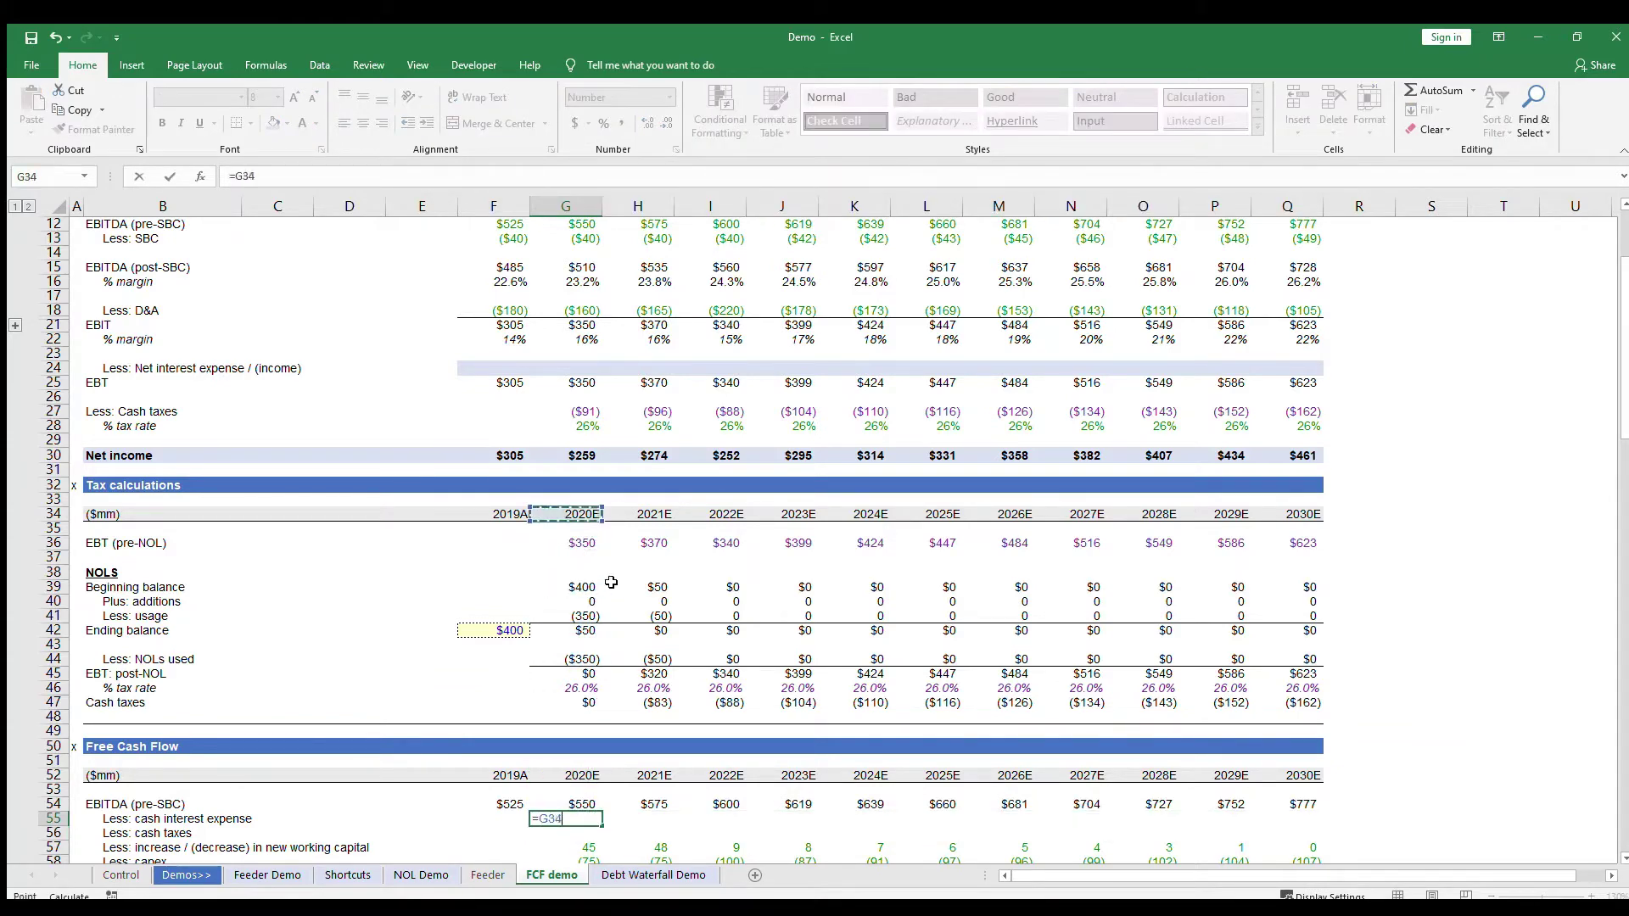
{"action": "key", "text": "Up"}
{"action": "key", "text": "Up"}
{"action": "key", "text": "Up"}
{"action": "key", "text": "Up"}
{"action": "key", "text": "Up"}
{"action": "key", "text": "Up"}
{"action": "key", "text": "Up"}
{"action": "key", "text": "Up"}
{"action": "key", "text": "Up"}
{"action": "key", "text": "Up"}
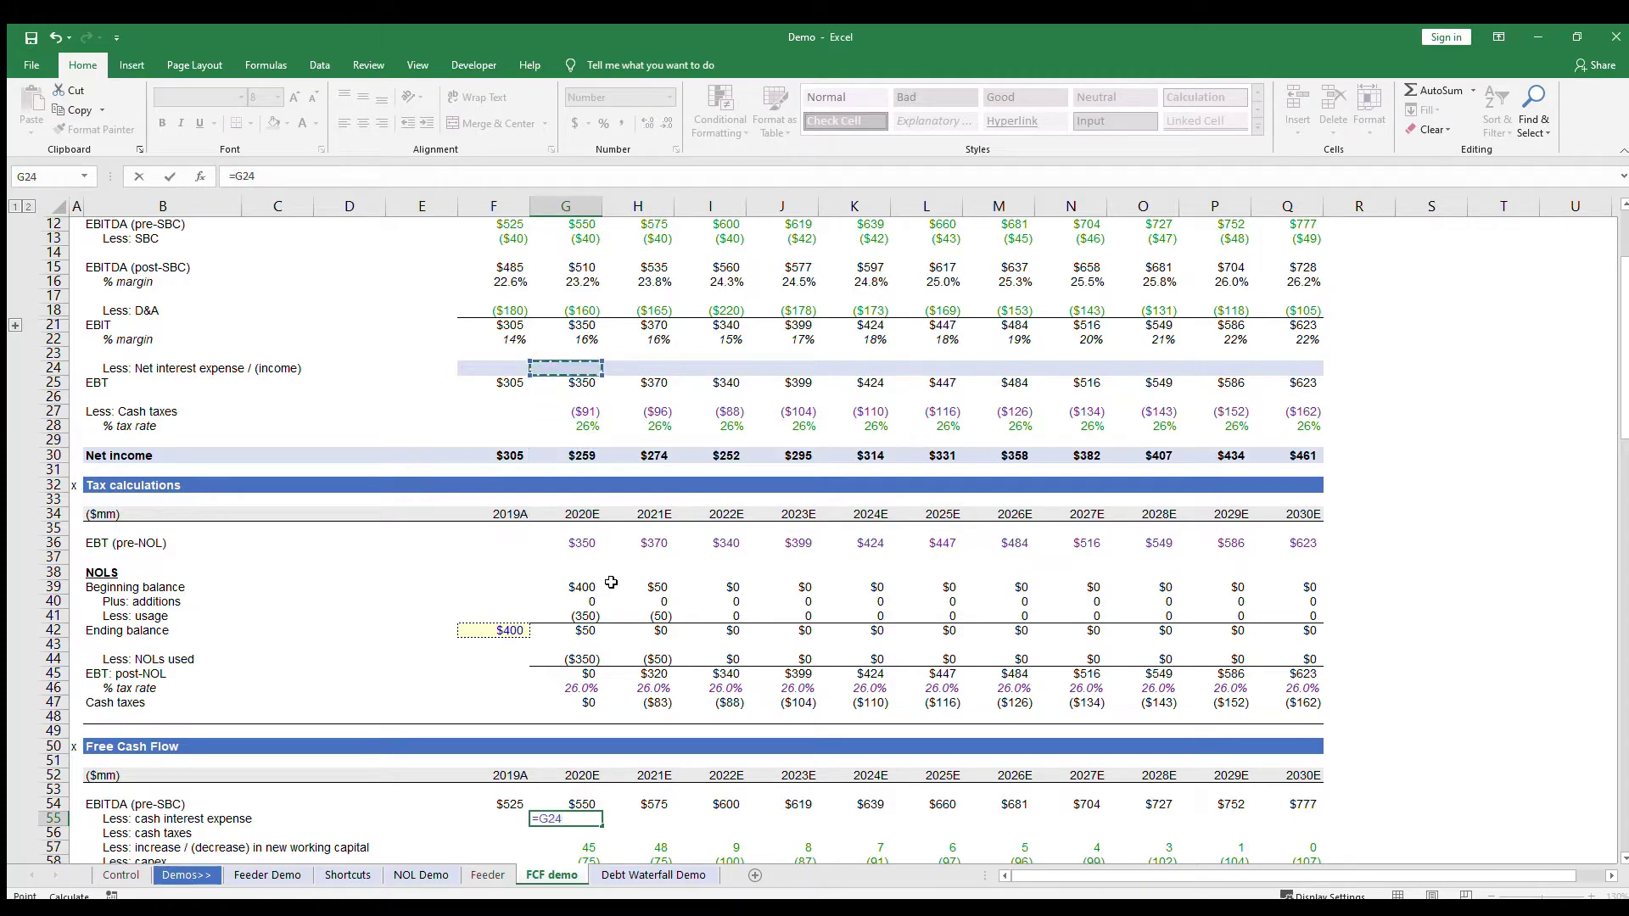
{"action": "key", "text": "Return"}
- Link 2020E cash taxes to the income statement and fill both rows through 2030E
{"action": "type", "text": "="}
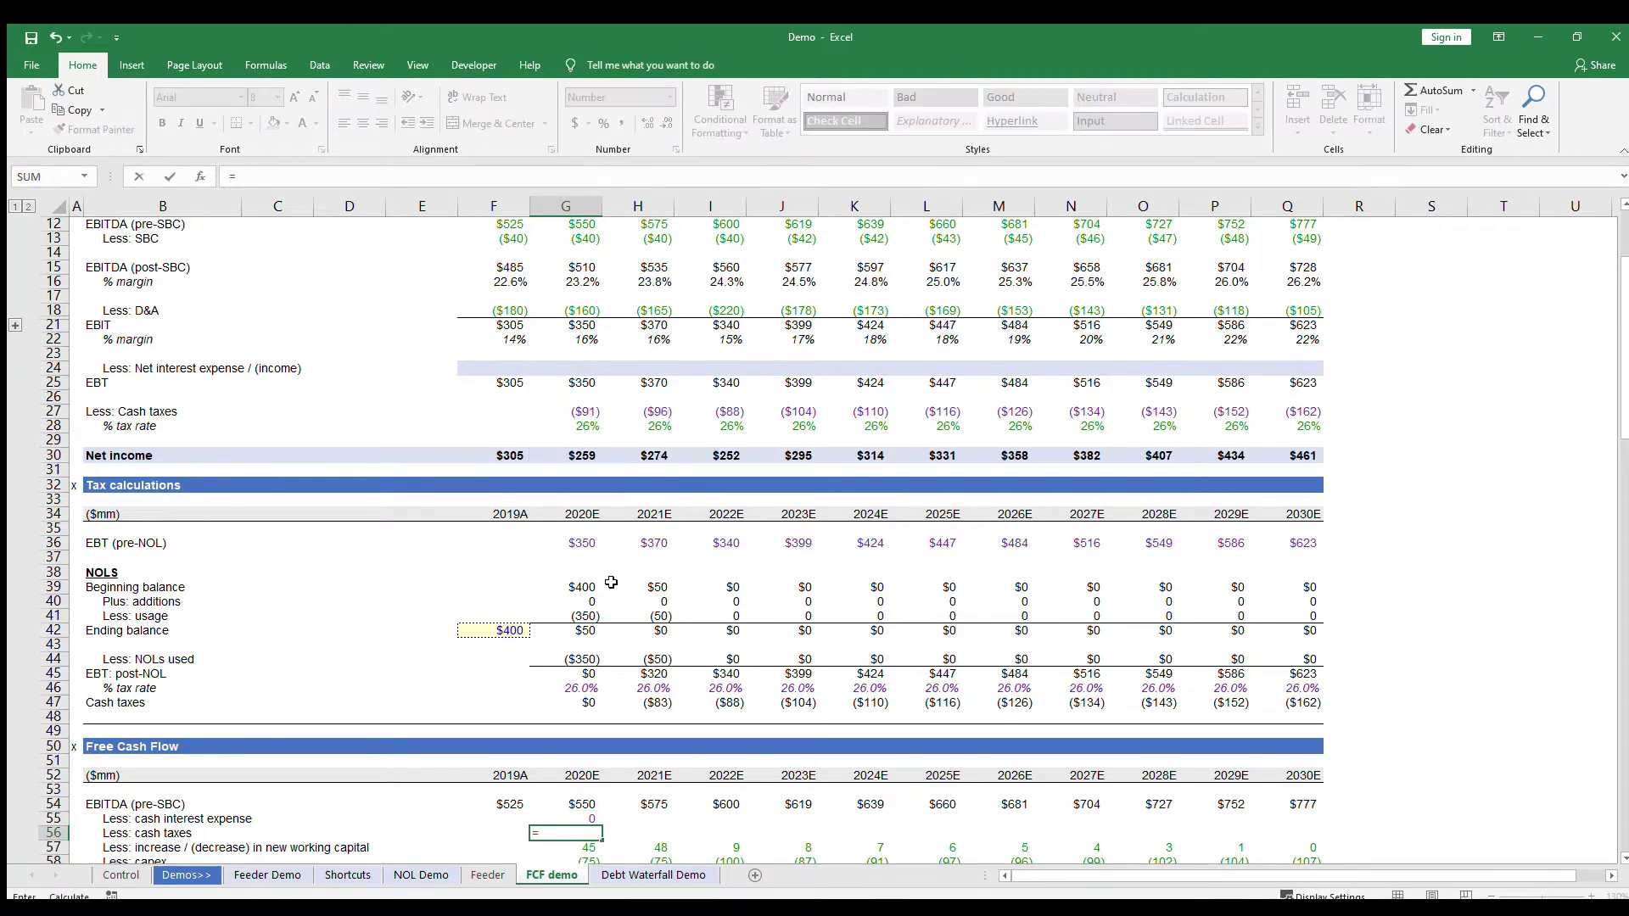
{"action": "left_click", "coordinate": [587, 411]}
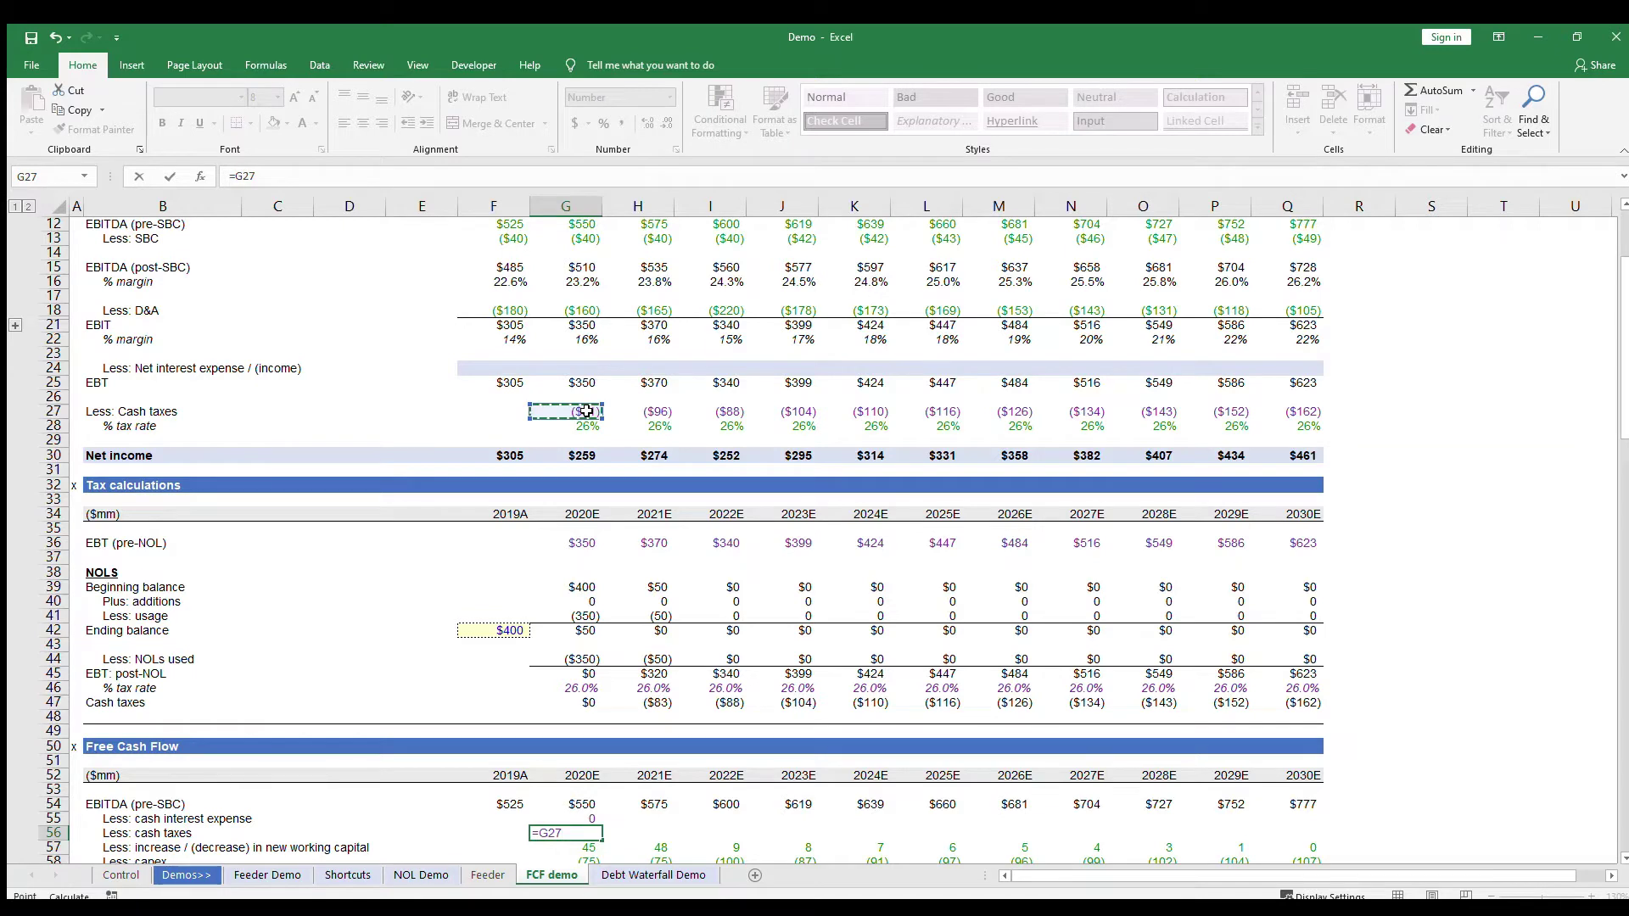
{"action": "key", "text": "Return"}
{"action": "key", "text": "Up"}
{"action": "key", "text": "shift+Up"}
{"action": "key", "text": "shift+Right"}
{"action": "key", "text": "shift+Right"}
{"action": "key", "text": "shift+Right"}
{"action": "key", "text": "shift+Right"}
{"action": "key", "text": "shift+Right"}
{"action": "key", "text": "shift+Right"}
{"action": "key", "text": "shift+Right"}
{"action": "key", "text": "shift+Right"}
{"action": "key", "text": "shift+Right"}
{"action": "key", "text": "shift+Right"}
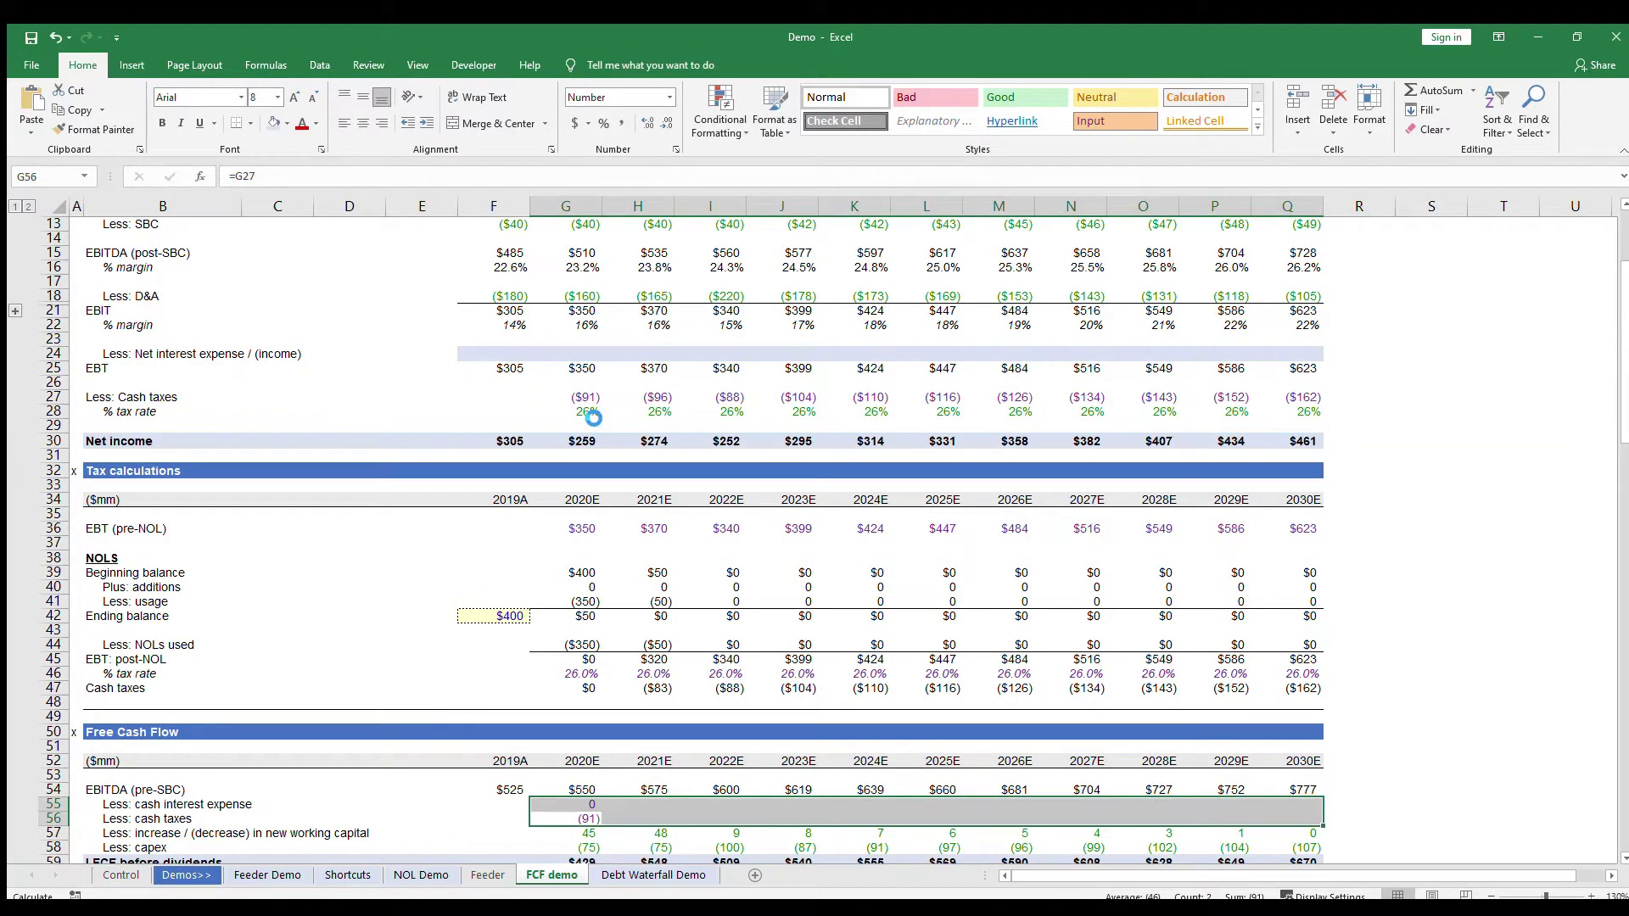
{"action": "key", "text": "ctrl+r"}
{"action": "key", "text": "Down"}
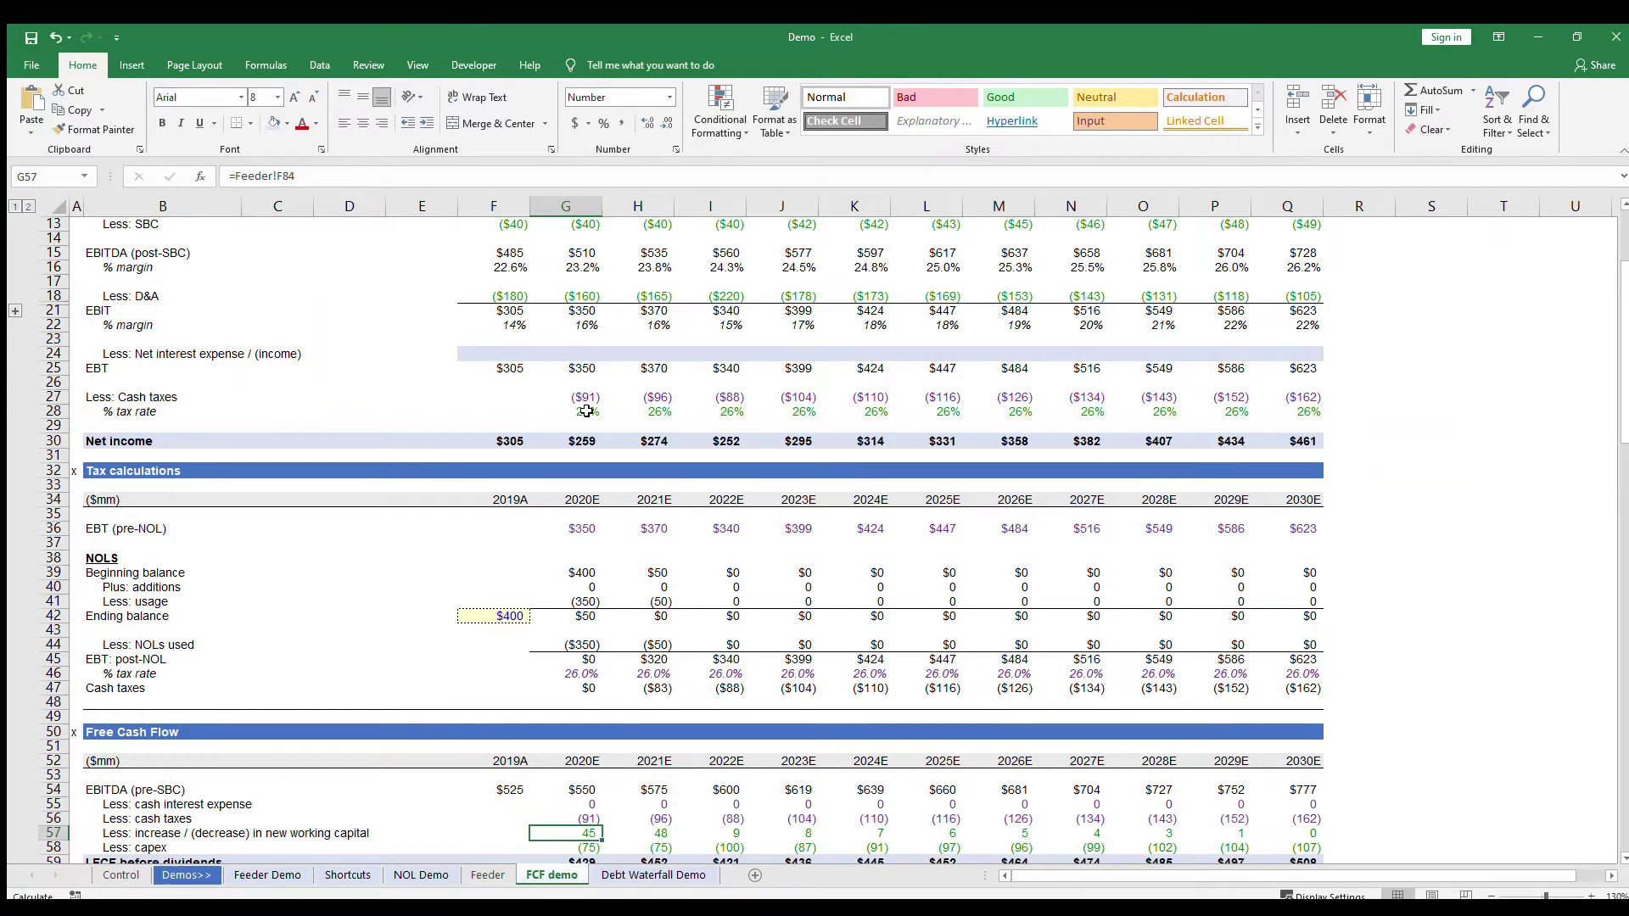
- Clear the working capital and capex rows (G57:Q58) across all years
{"action": "key", "text": "Down"}
{"action": "key", "text": "Down"}
{"action": "key", "text": "Down"}
{"action": "key", "text": "Down"}
{"action": "key", "text": "Down"}
{"action": "key", "text": "Down"}
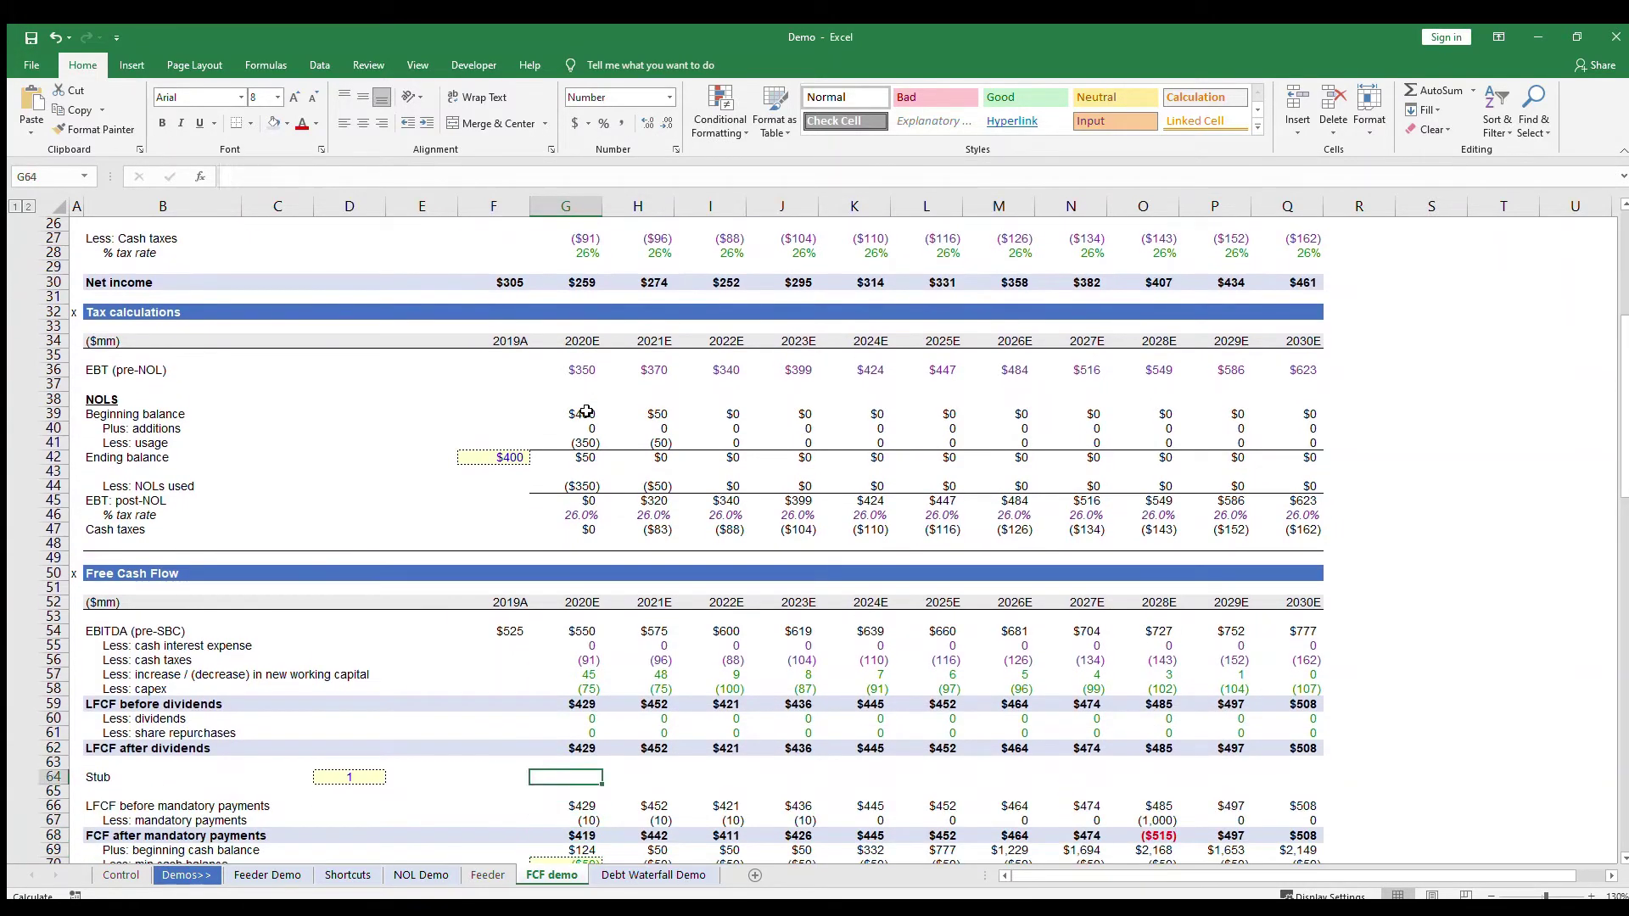
{"action": "key", "text": "Up"}
{"action": "key", "text": "Up"}
{"action": "key", "text": "Up"}
{"action": "key", "text": "Up"}
{"action": "key", "text": "Up"}
{"action": "key", "text": "Up"}
{"action": "key", "text": "ctrl+shift+Right"}
{"action": "key", "text": "shift+Down"}
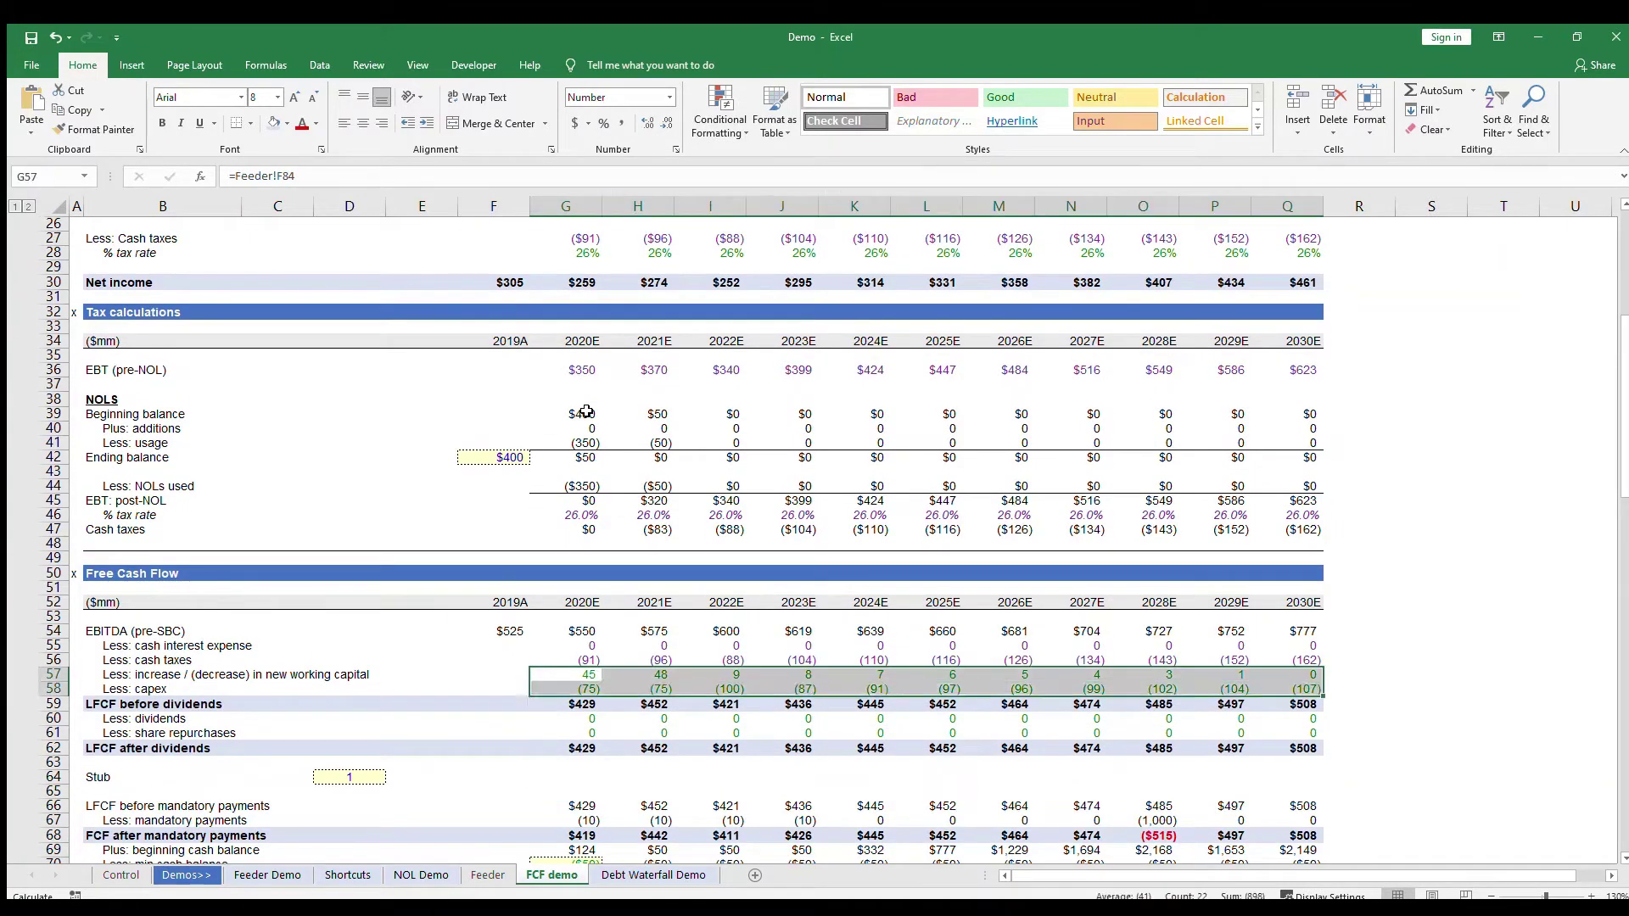
{"action": "key", "text": "Delete"}
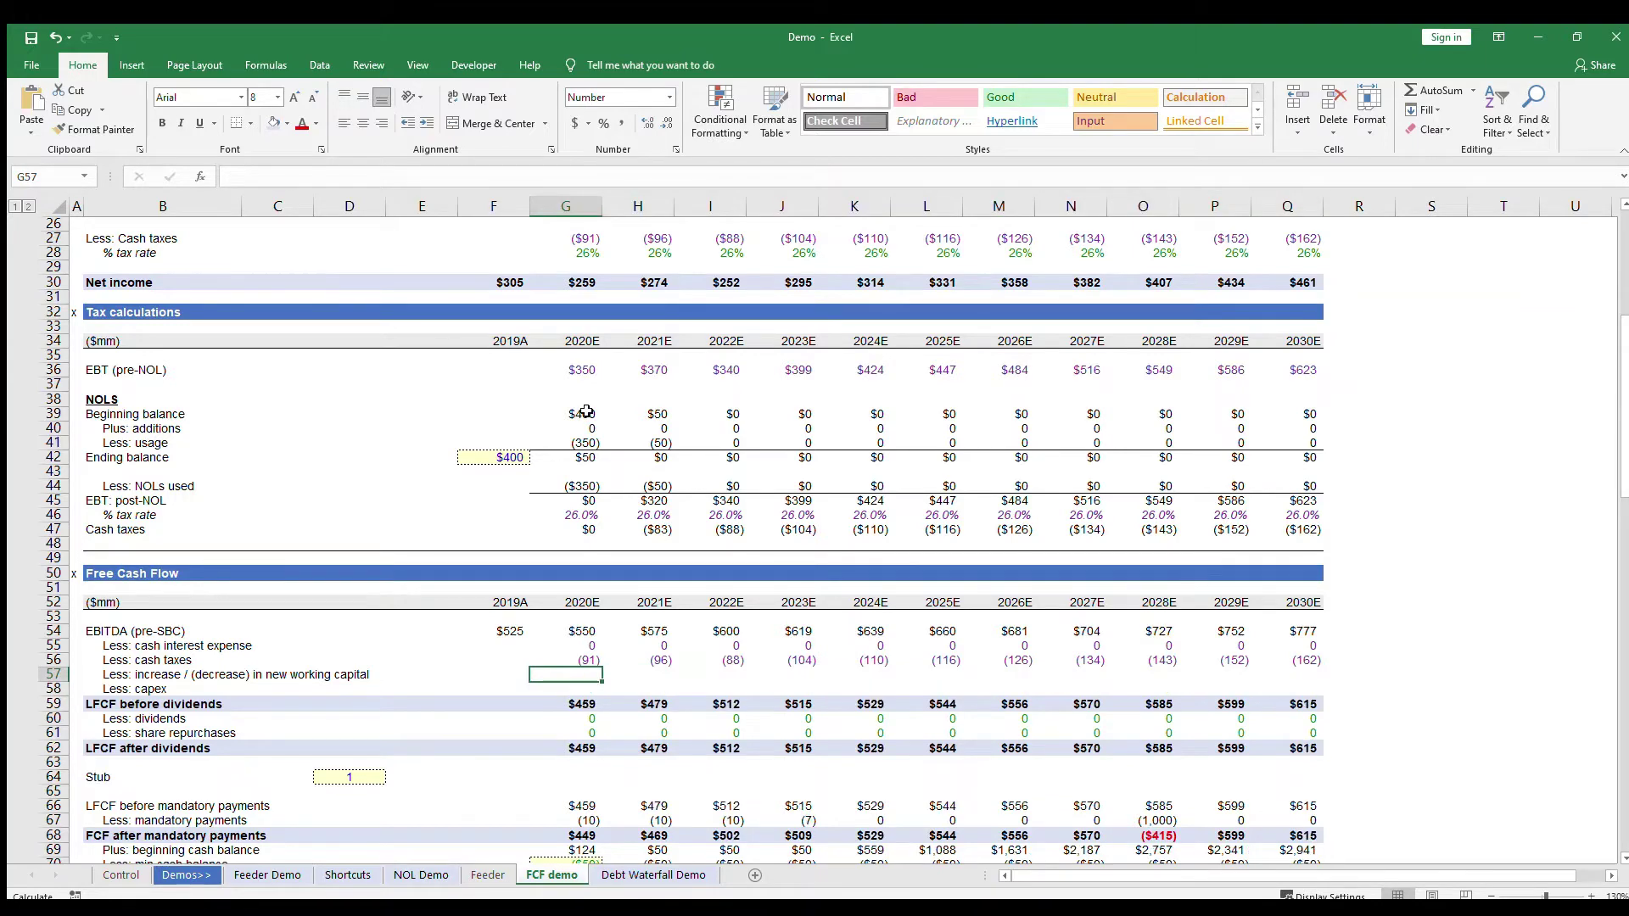
- Link 2020E working capital change to the Feeder sheet's NWC value of 45
{"action": "type", "text": "="}
{"action": "key", "text": "ctrl+Page_Up"}
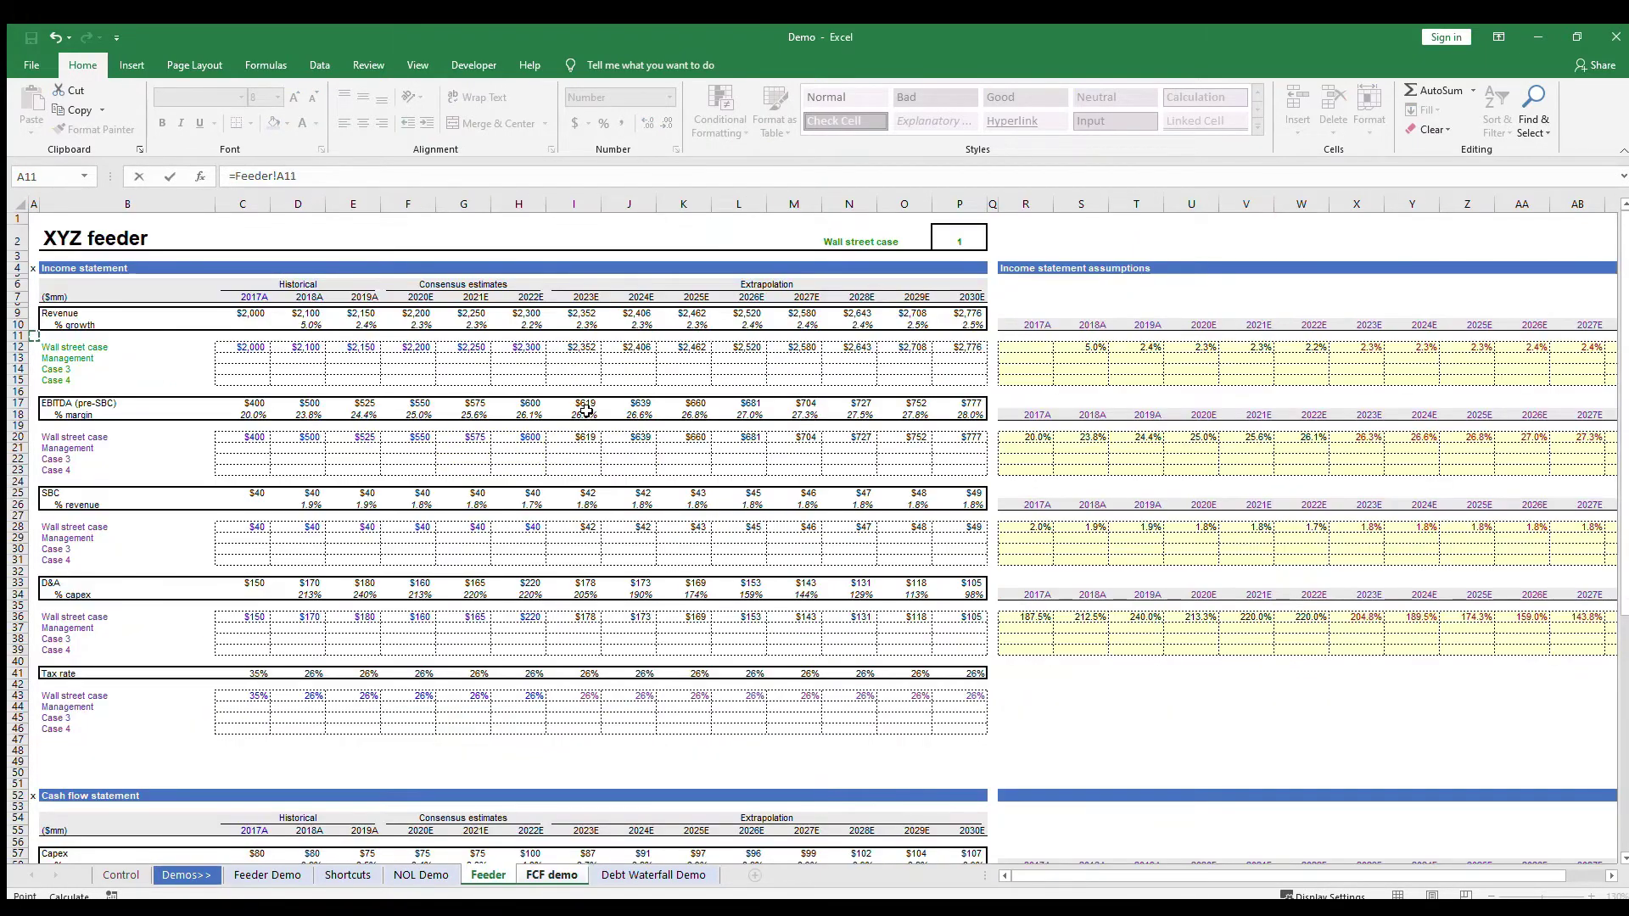
{"action": "key", "text": "ctrl+Down"}
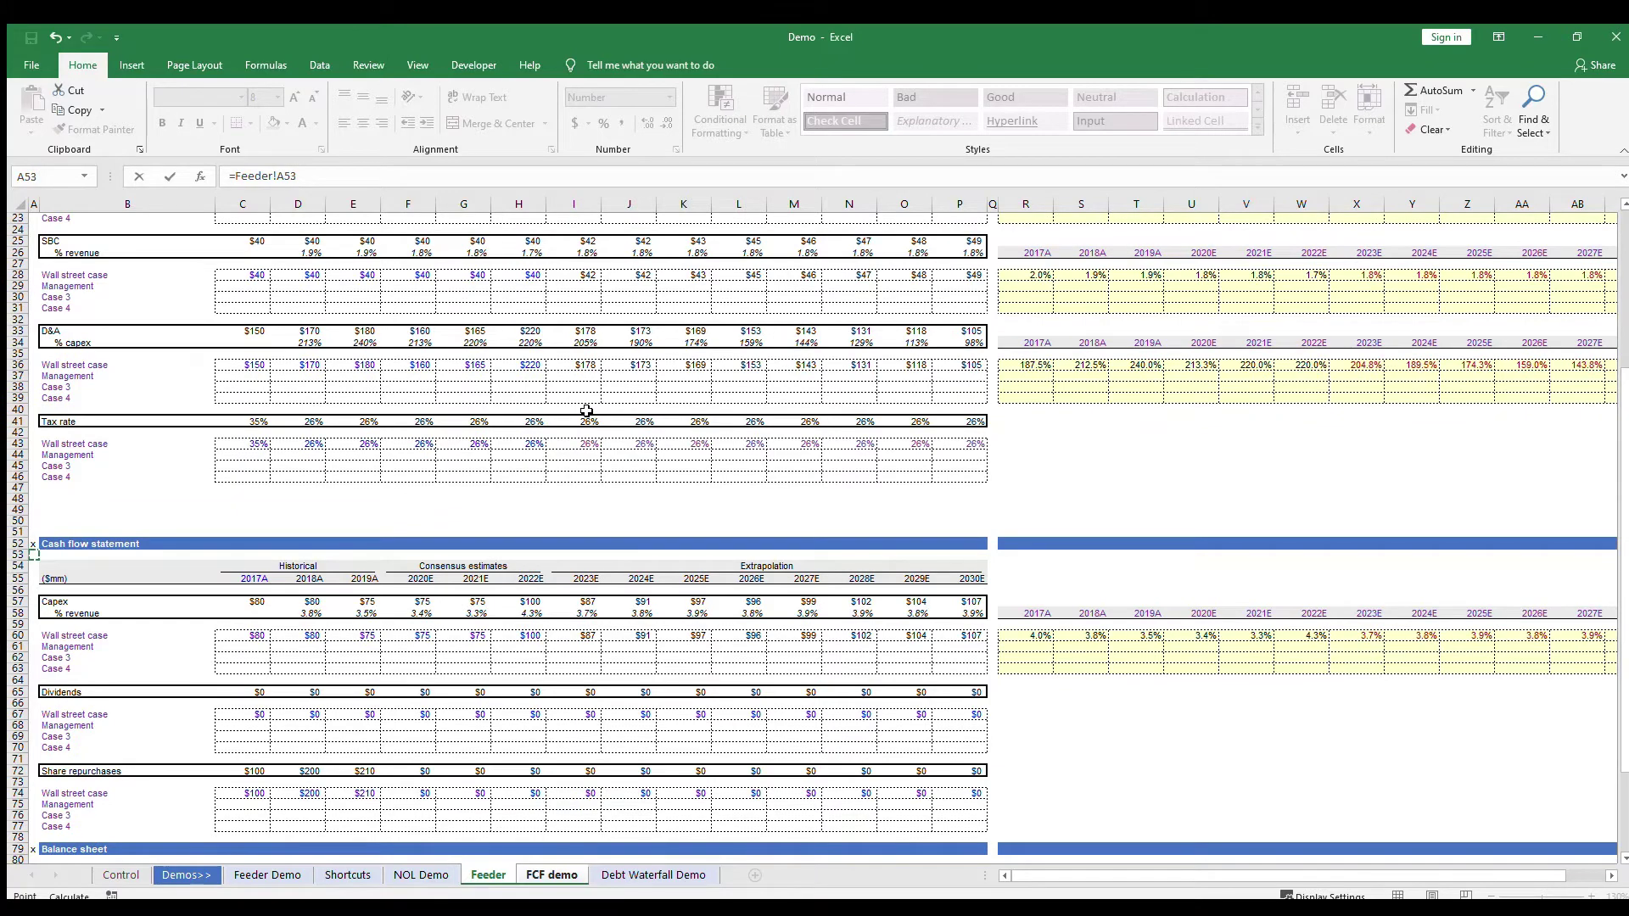
{"action": "key", "text": "Down"}
{"action": "key", "text": "Down"}
{"action": "key", "text": "Down"}
{"action": "key", "text": "Down"}
{"action": "key", "text": "Down"}
{"action": "key", "text": "Down"}
{"action": "key", "text": "Down"}
{"action": "key", "text": "Down"}
{"action": "key", "text": "Down"}
{"action": "key", "text": "Down"}
{"action": "key", "text": "Down"}
{"action": "key", "text": "Down"}
{"action": "key", "text": "Down"}
{"action": "key", "text": "Down"}
{"action": "key", "text": "Down"}
{"action": "key", "text": "Down"}
{"action": "key", "text": "Down"}
{"action": "key", "text": "Down"}
{"action": "key", "text": "Down"}
{"action": "key", "text": "Down"}
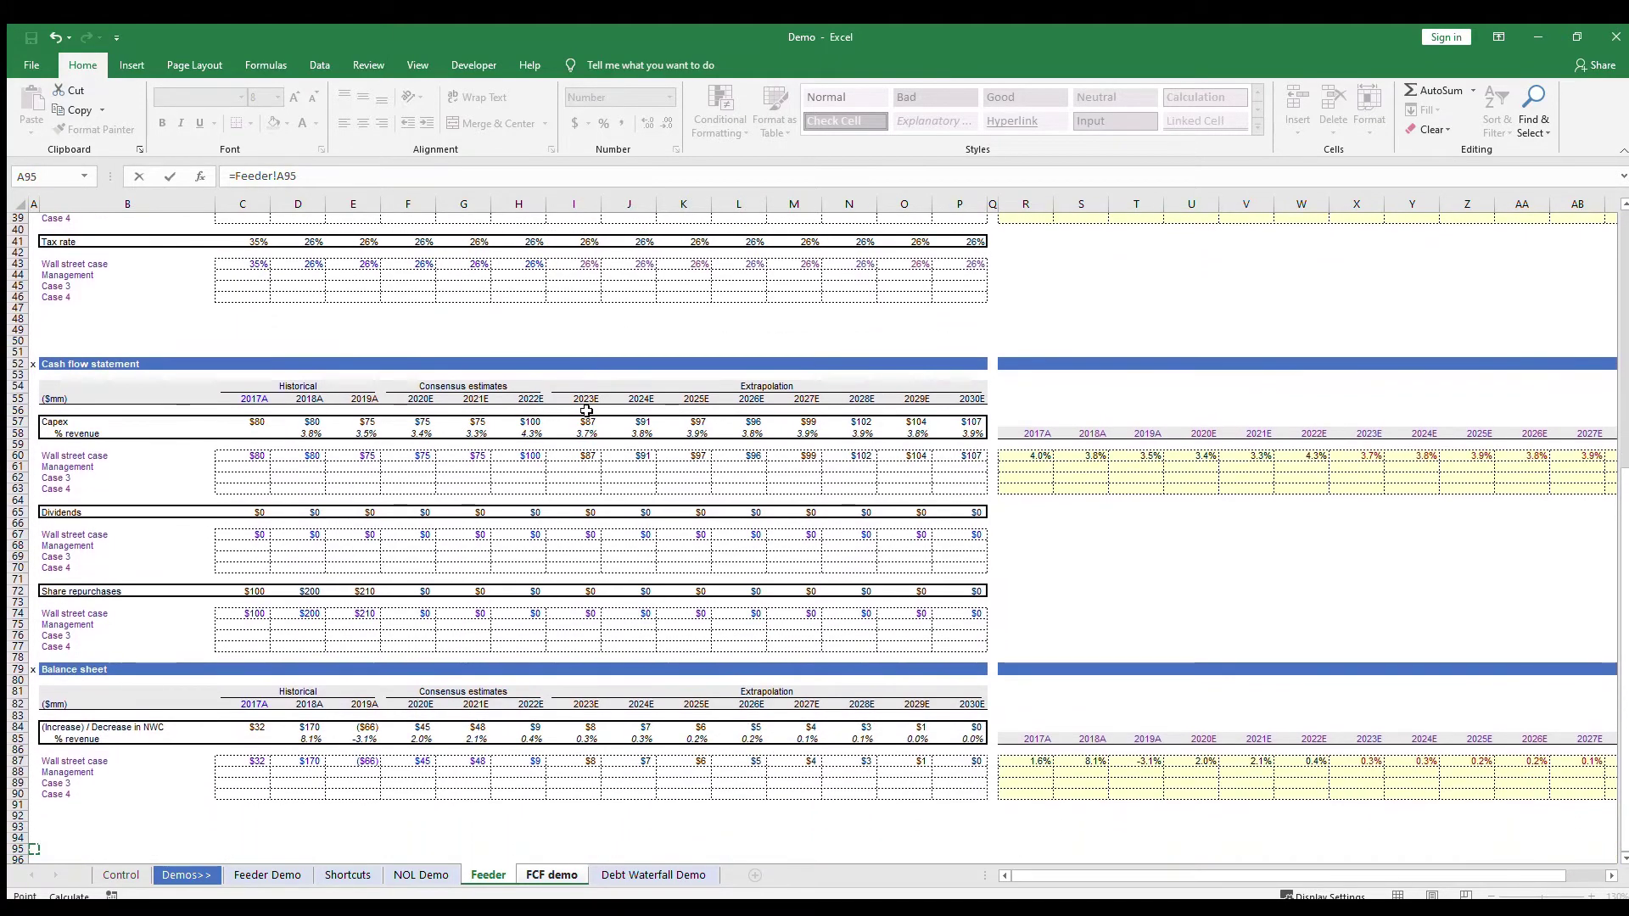
{"action": "key", "text": "Up"}
{"action": "key", "text": "Up"}
{"action": "key", "text": "Up"}
{"action": "key", "text": "Up"}
{"action": "key", "text": "Up"}
{"action": "key", "text": "Up"}
{"action": "key", "text": "Up"}
{"action": "key", "text": "Right"}
{"action": "key", "text": "Up"}
{"action": "key", "text": "Up"}
{"action": "key", "text": "Up"}
{"action": "key", "text": "Up"}
{"action": "key", "text": "Right"}
{"action": "key", "text": "Right"}
{"action": "key", "text": "Right"}
{"action": "key", "text": "Down"}
{"action": "key", "text": "Right"}
{"action": "type", "text": "\\"}
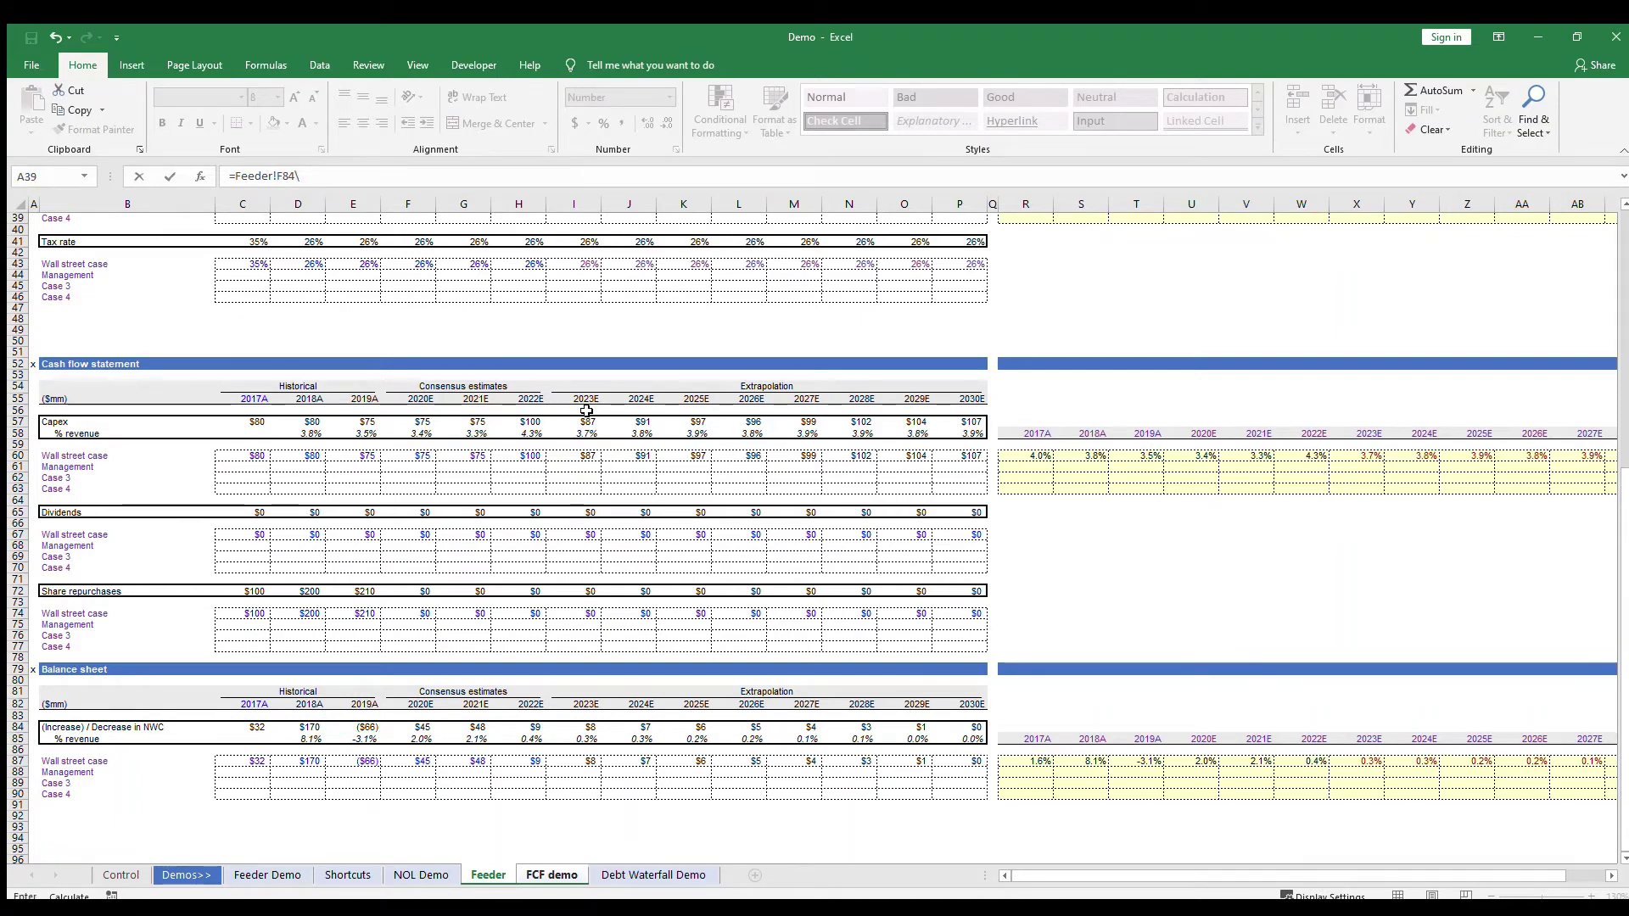
{"action": "key", "text": "ctrl+Page_Down"}
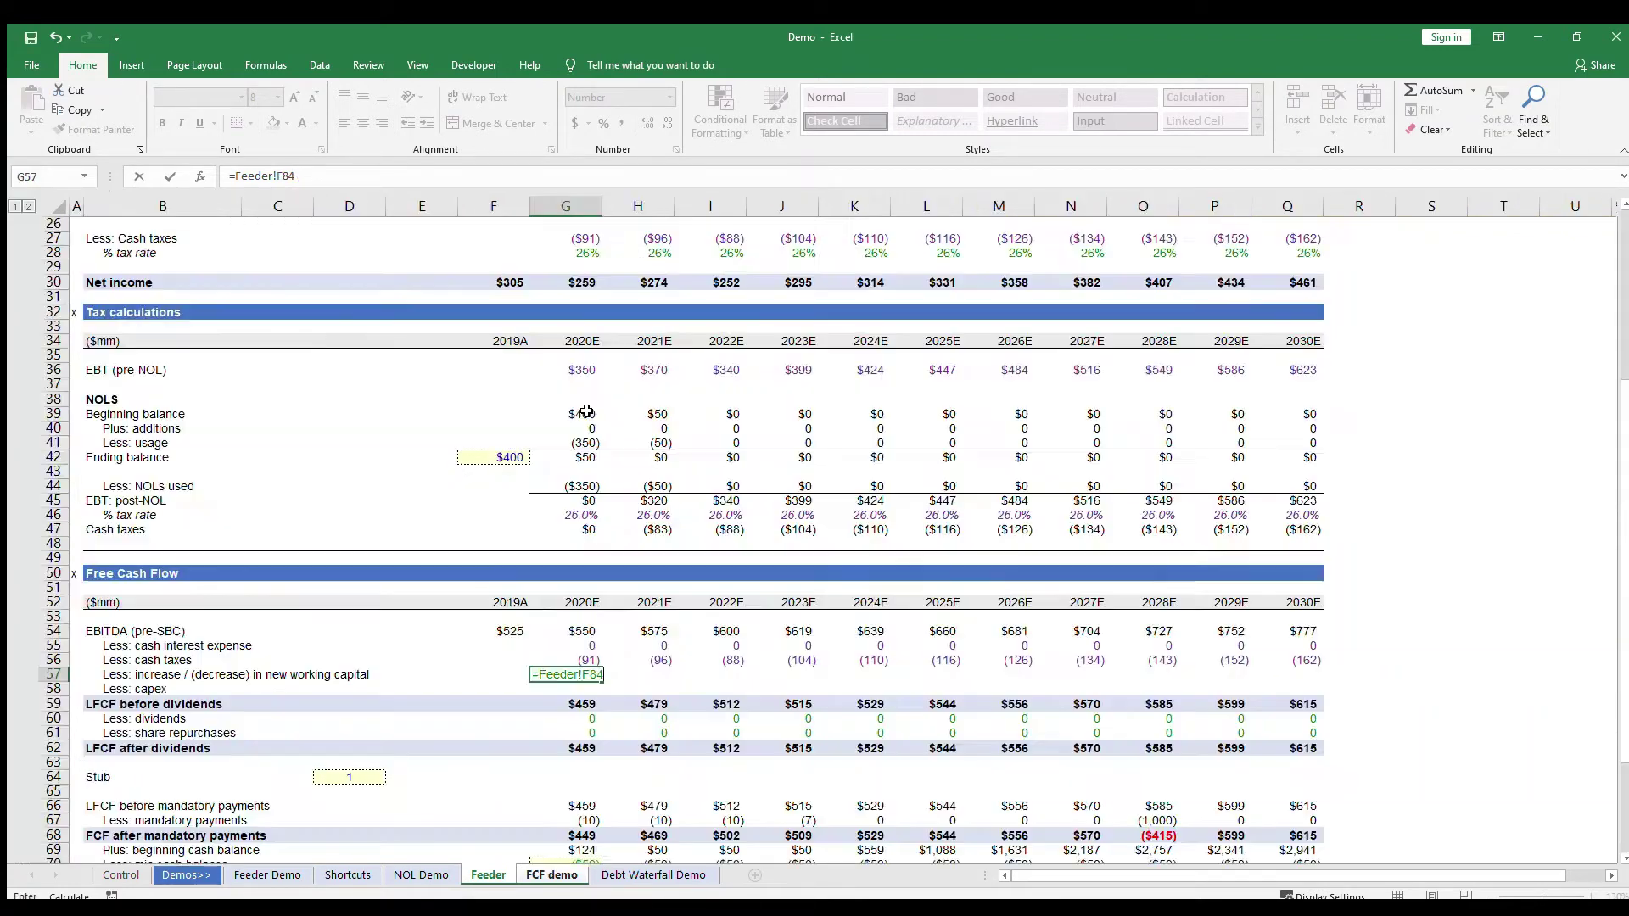
{"action": "key", "text": "Return"}
{"action": "key", "text": "Up"}
{"action": "key", "text": "shift+Right"}
{"action": "key", "text": "shift+Right"}
{"action": "key", "text": "shift+Right"}
{"action": "key", "text": "shift+Right"}
{"action": "key", "text": "shift+Right"}
{"action": "key", "text": "shift+Right"}
{"action": "key", "text": "shift+Right"}
{"action": "key", "text": "shift+Right"}
{"action": "key", "text": "shift+Right"}
{"action": "key", "text": "shift+Right"}
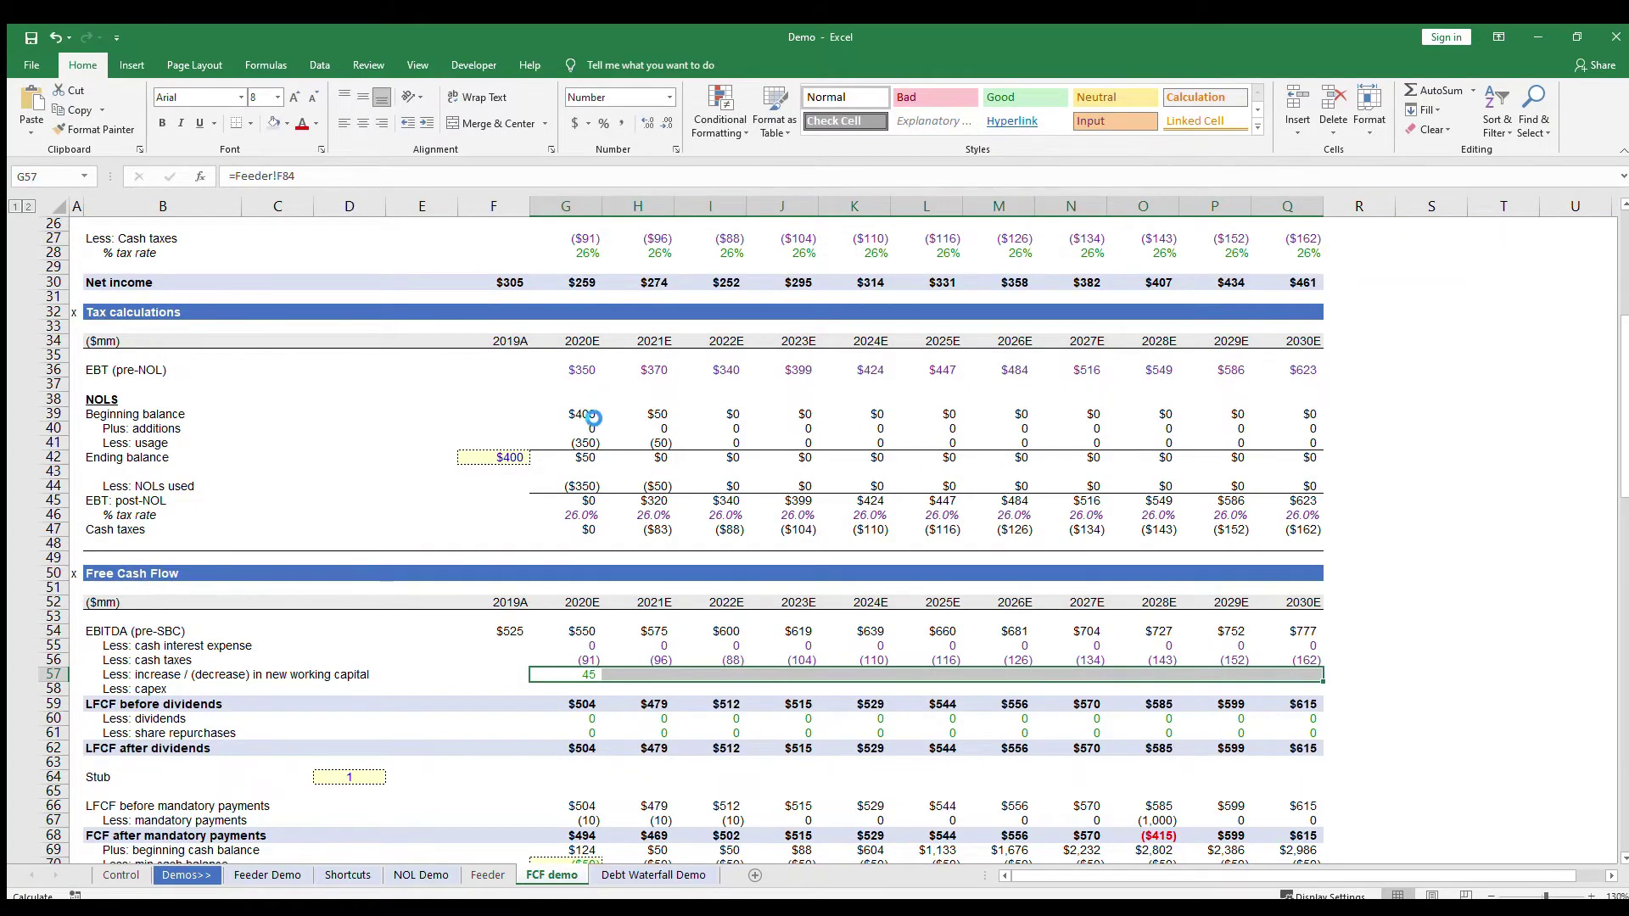
- Set 2020E capex to =Feeder!F57*-1 so it shows as a negative amount
{"action": "left_click", "coordinate": [592, 417]}
{"action": "type", "text": "="}
{"action": "key", "text": "ctrl+Page_Up"}
{"action": "key", "text": "Down"}
{"action": "key", "text": "Down"}
{"action": "key", "text": "Down"}
{"action": "key", "text": "Down"}
{"action": "key", "text": "Down"}
{"action": "key", "text": "Down"}
{"action": "key", "text": "Down"}
{"action": "key", "text": "Down"}
{"action": "key", "text": "Down"}
{"action": "key", "text": "Down"}
{"action": "key", "text": "Down"}
{"action": "key", "text": "Down"}
{"action": "key", "text": "Down"}
{"action": "key", "text": "Down"}
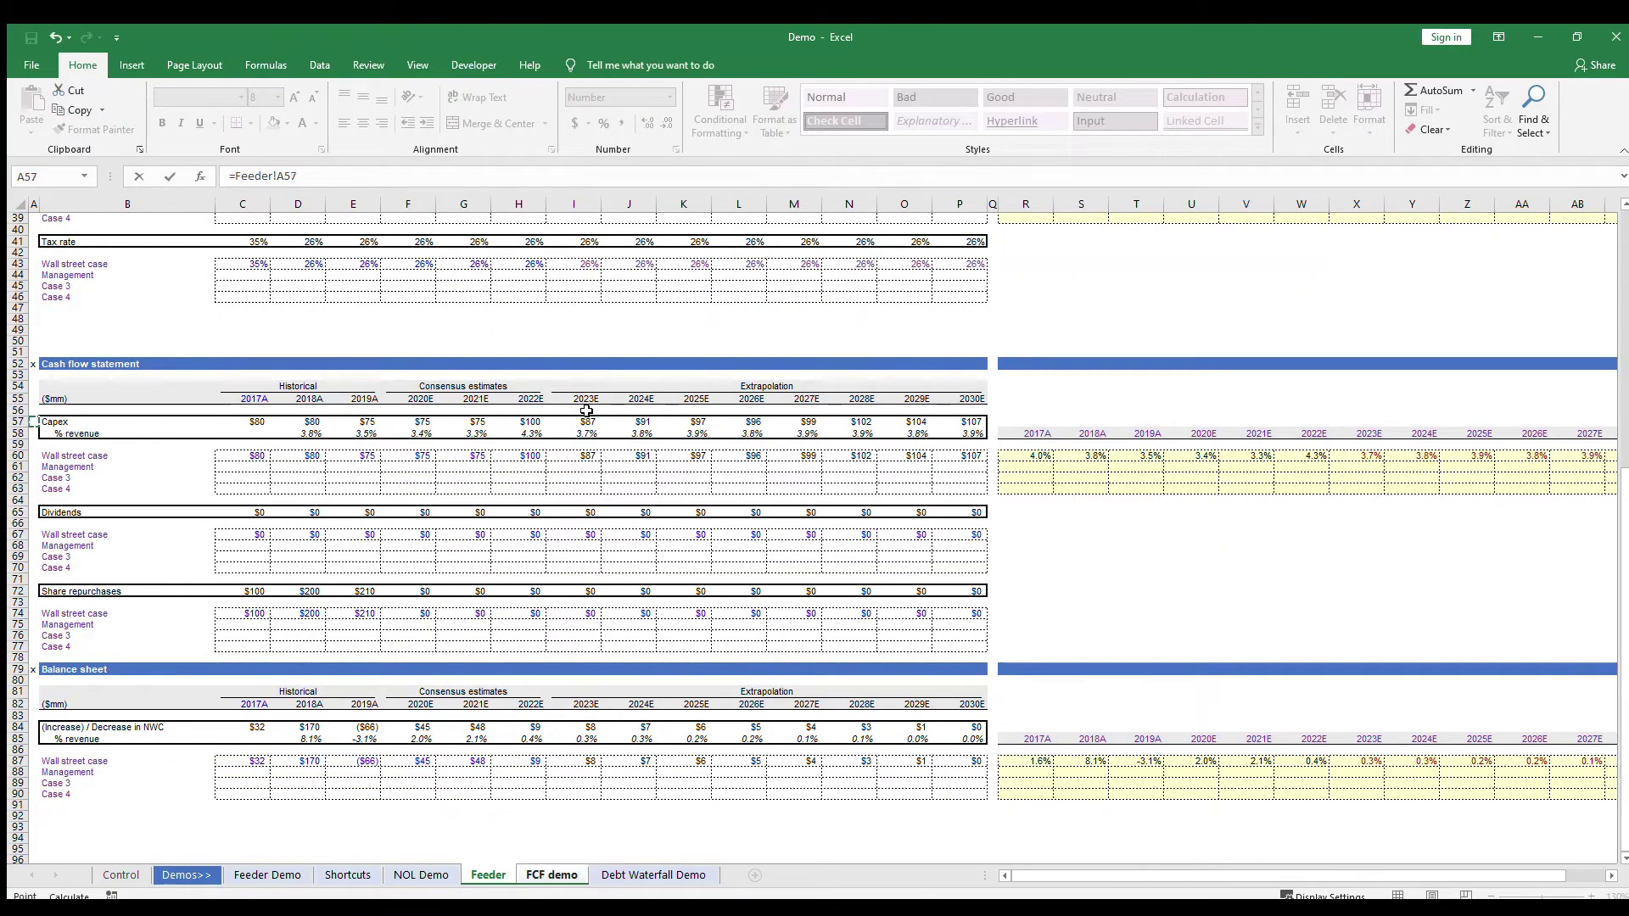
{"action": "key", "text": "Right"}
{"action": "key", "text": "Right"}
{"action": "key", "text": "Right"}
{"action": "key", "text": "Right"}
{"action": "key", "text": "Return"}
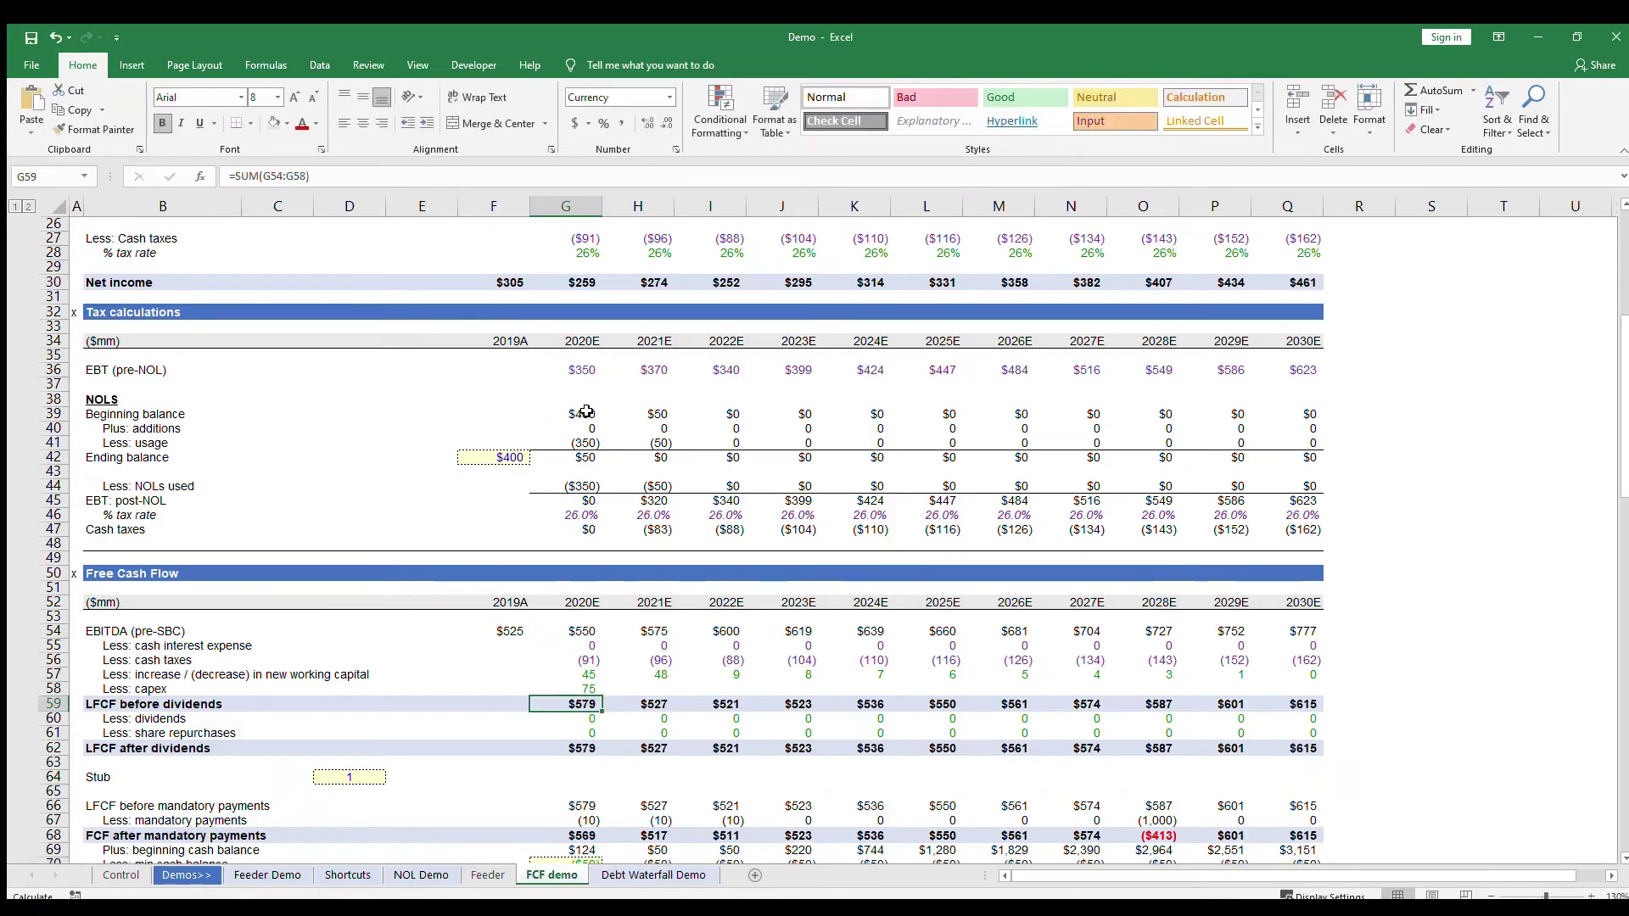
{"action": "key", "text": "Up"}
{"action": "key", "text": "F2"}
{"action": "type", "text": "*-1"}
{"action": "key", "text": "Return"}
- Fill working capital and capex through 2030E, giving LFCF before dividends of $429 to $508
{"action": "key", "text": "Up"}
{"action": "key", "text": "Up"}
{"action": "key", "text": "ctrl+Right"}
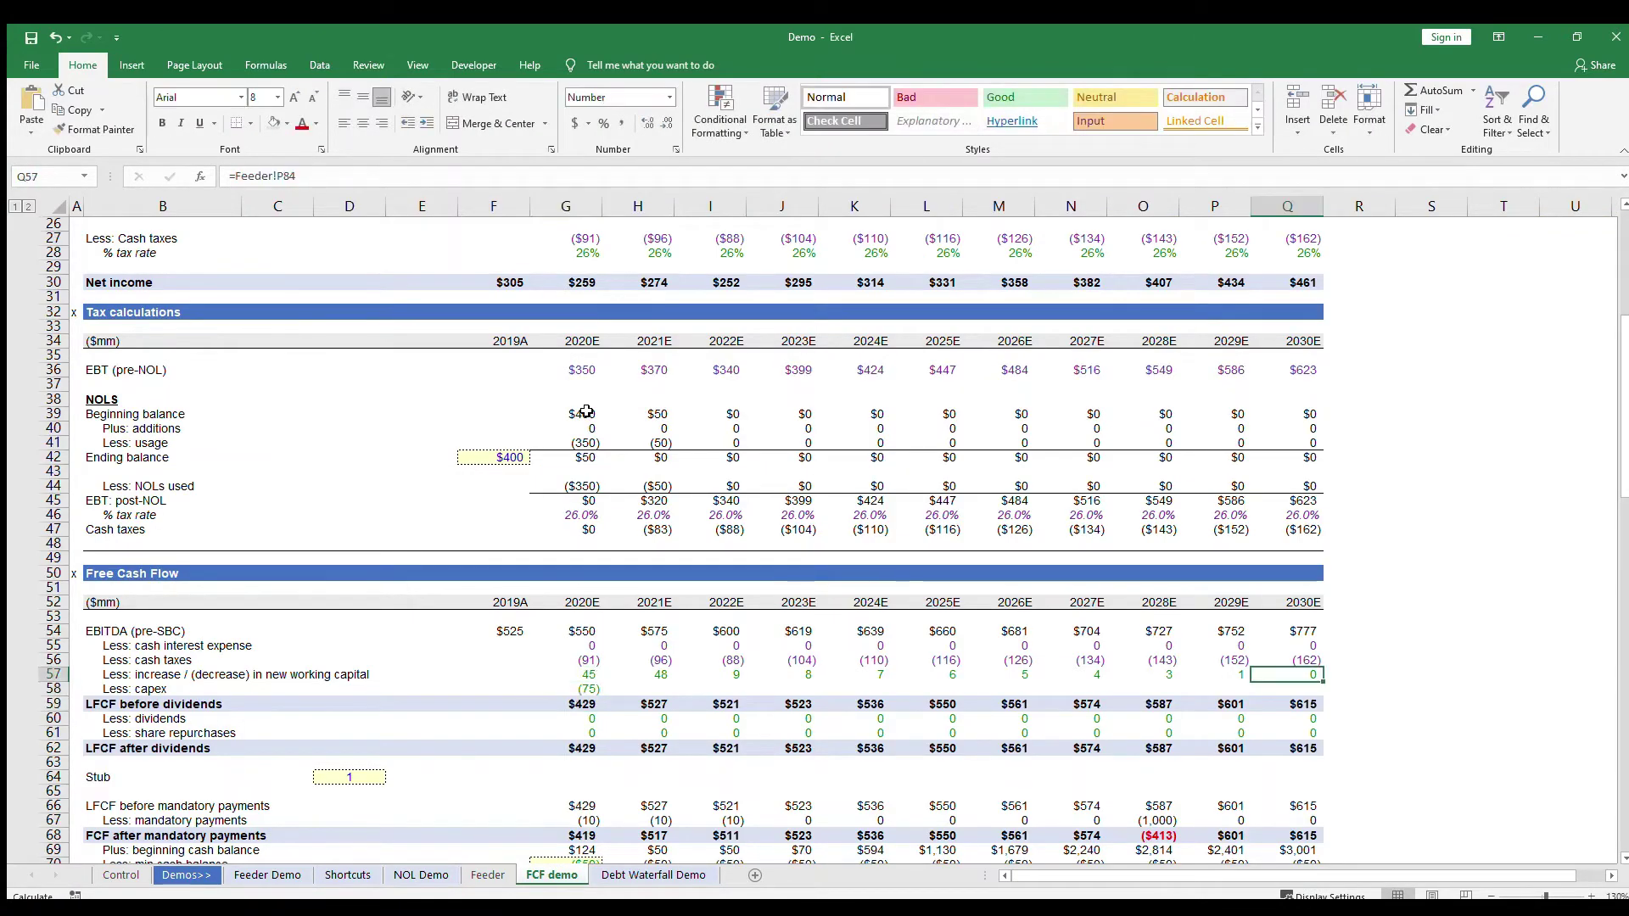
{"action": "key", "text": "Down"}
{"action": "key", "text": "ctrl+shift+Left"}
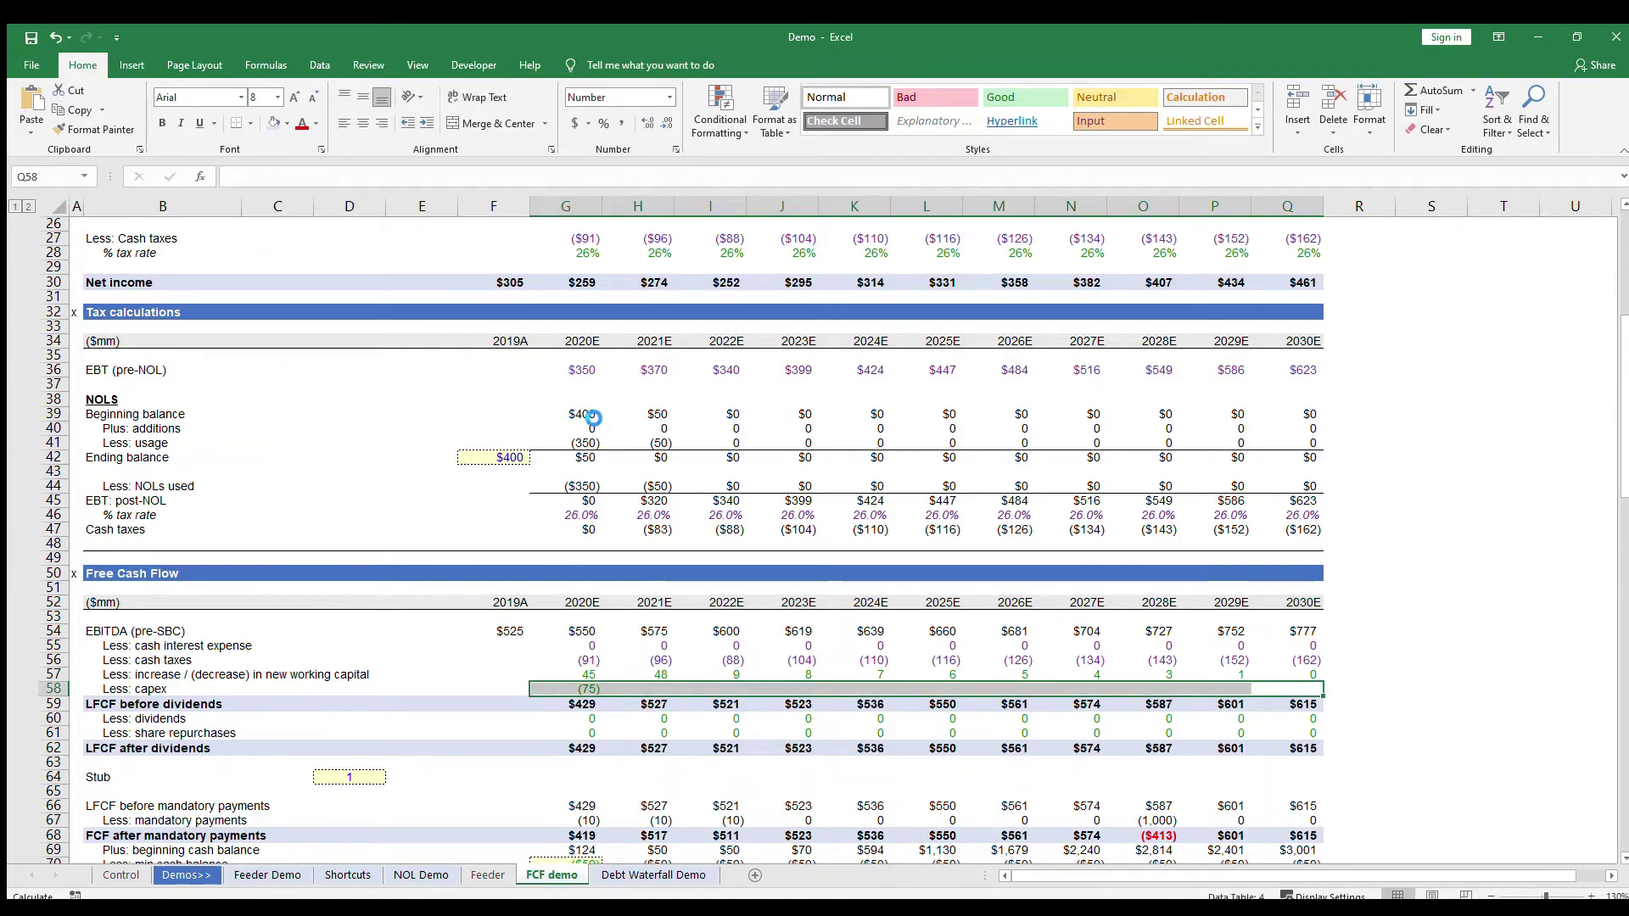
{"action": "key", "text": "ctrl+r"}
{"action": "key", "text": "ctrl+Left"}
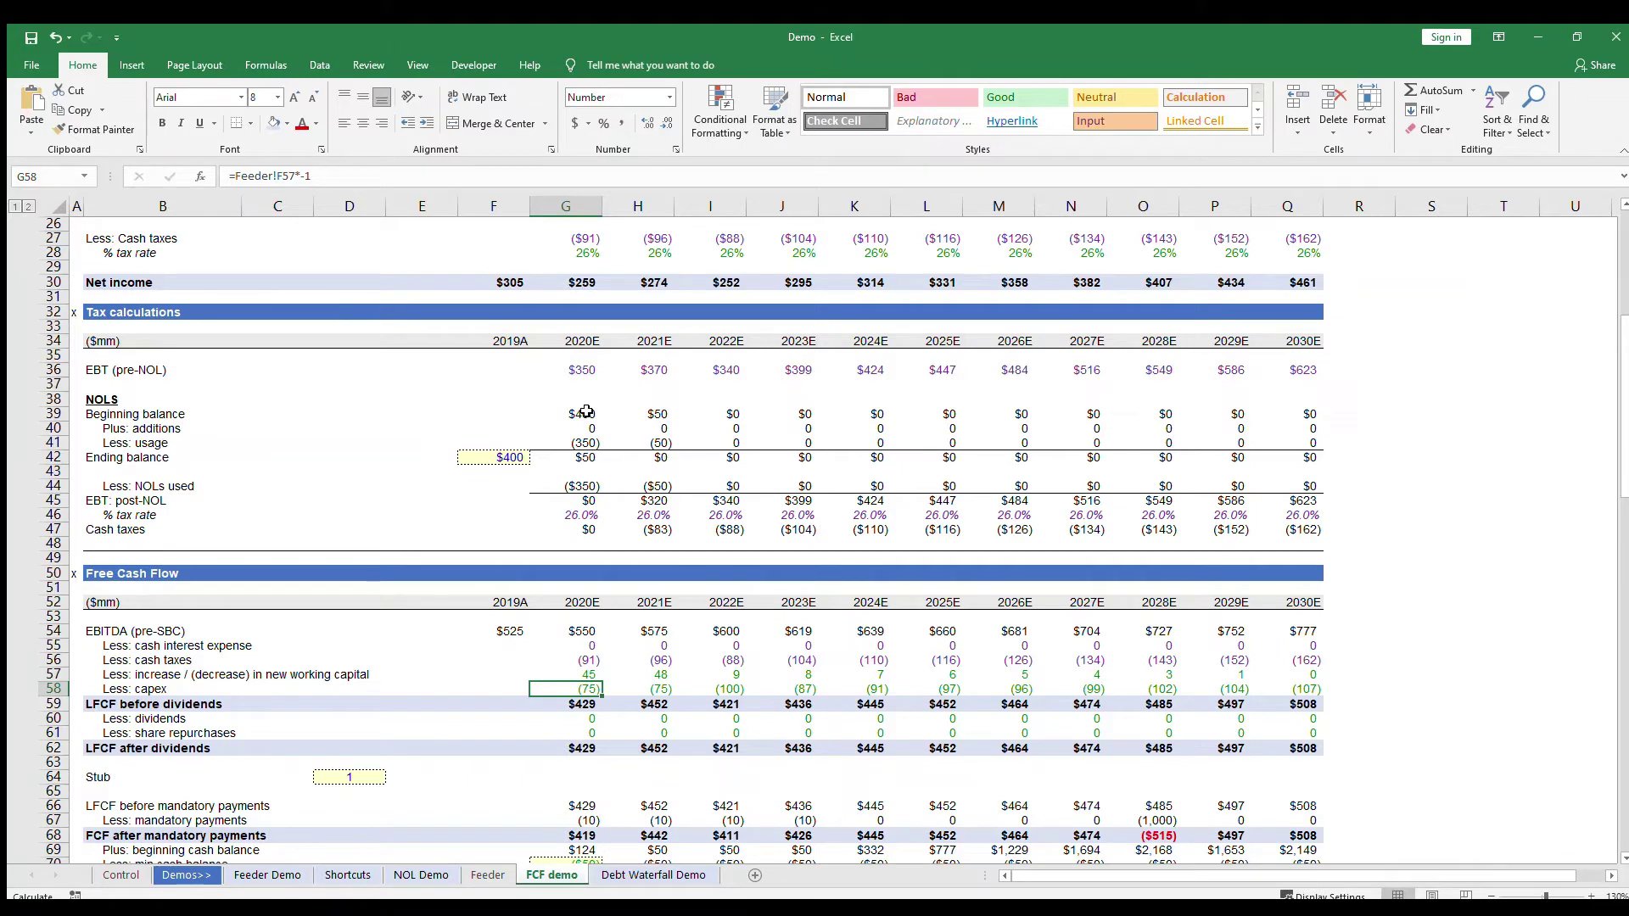
{"action": "key", "text": "Down"}
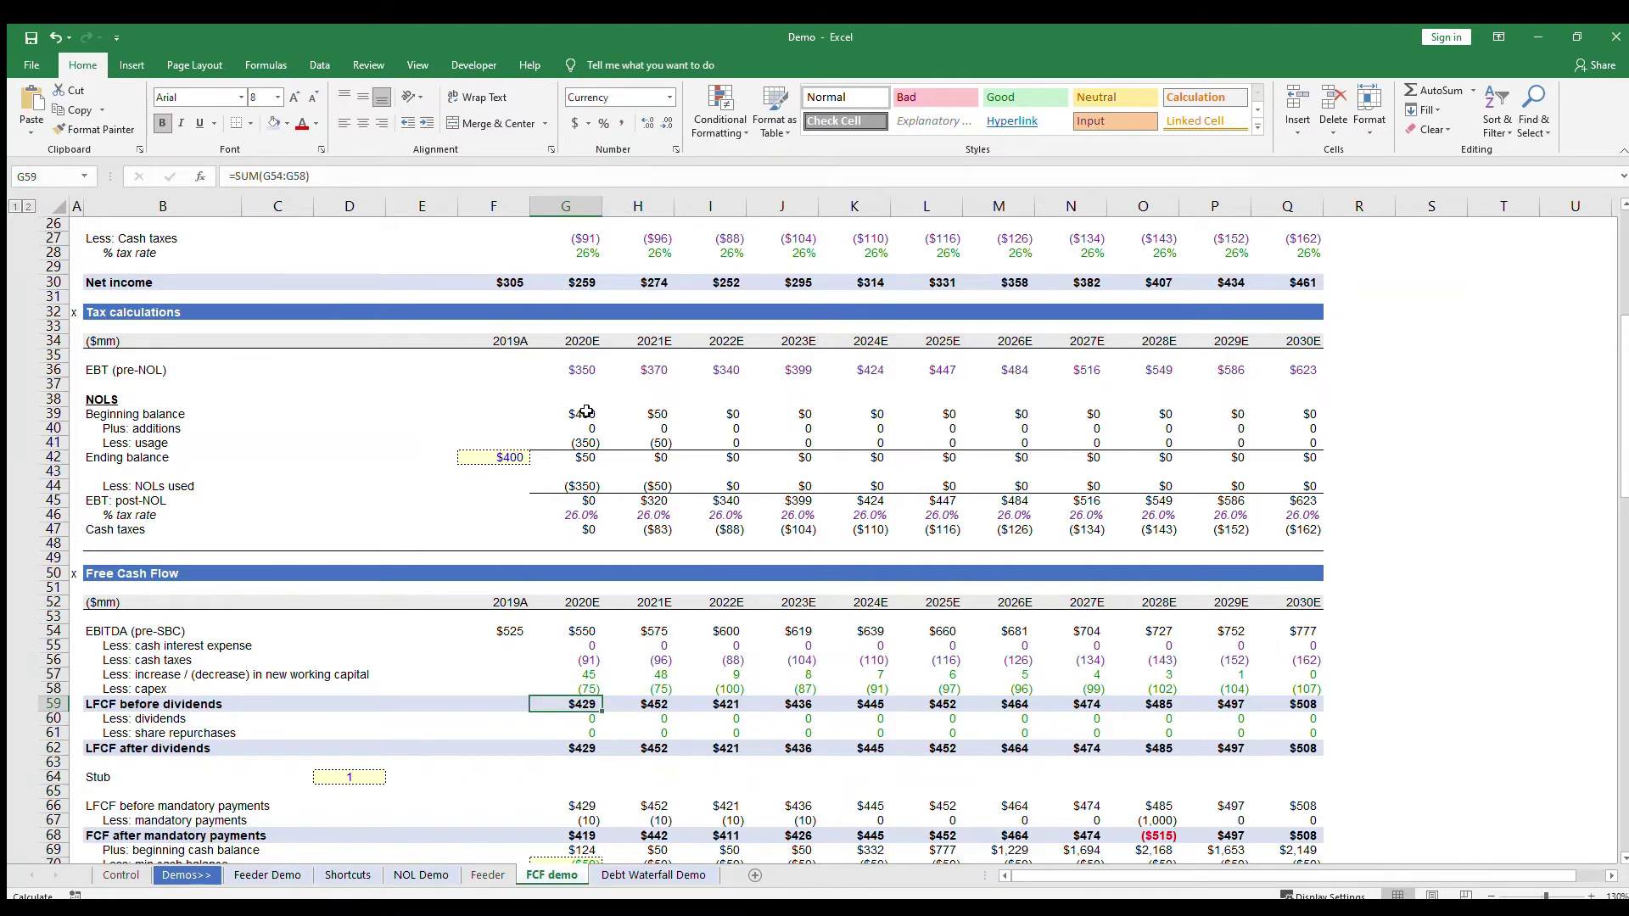
{"action": "key", "text": "F2"}
{"action": "key", "text": "Tab"}
{"action": "key", "text": "F2"}
{"action": "key", "text": "shift+Tab"}
{"action": "key", "text": "ctrl+Left"}
{"action": "key", "text": "ctrl+shift+Right"}
{"action": "key", "text": "ctrl+shift+Right"}
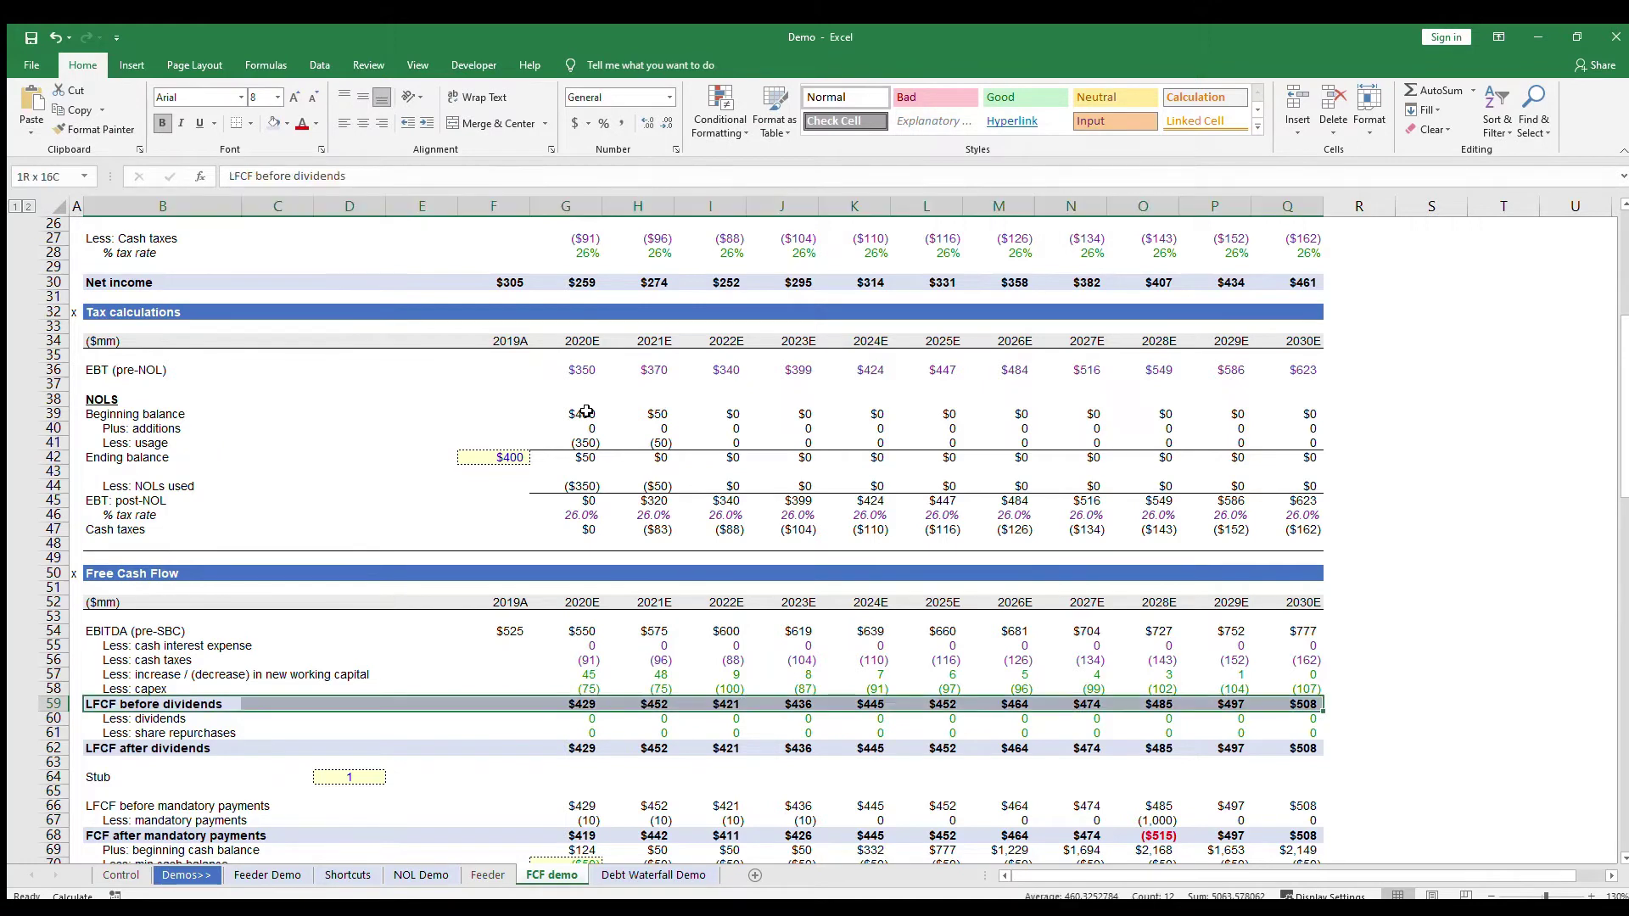
{"action": "key", "text": "Down"}
{"action": "key", "text": "Right"}
{"action": "key", "text": "Left"}
{"action": "key", "text": "shift+Down"}
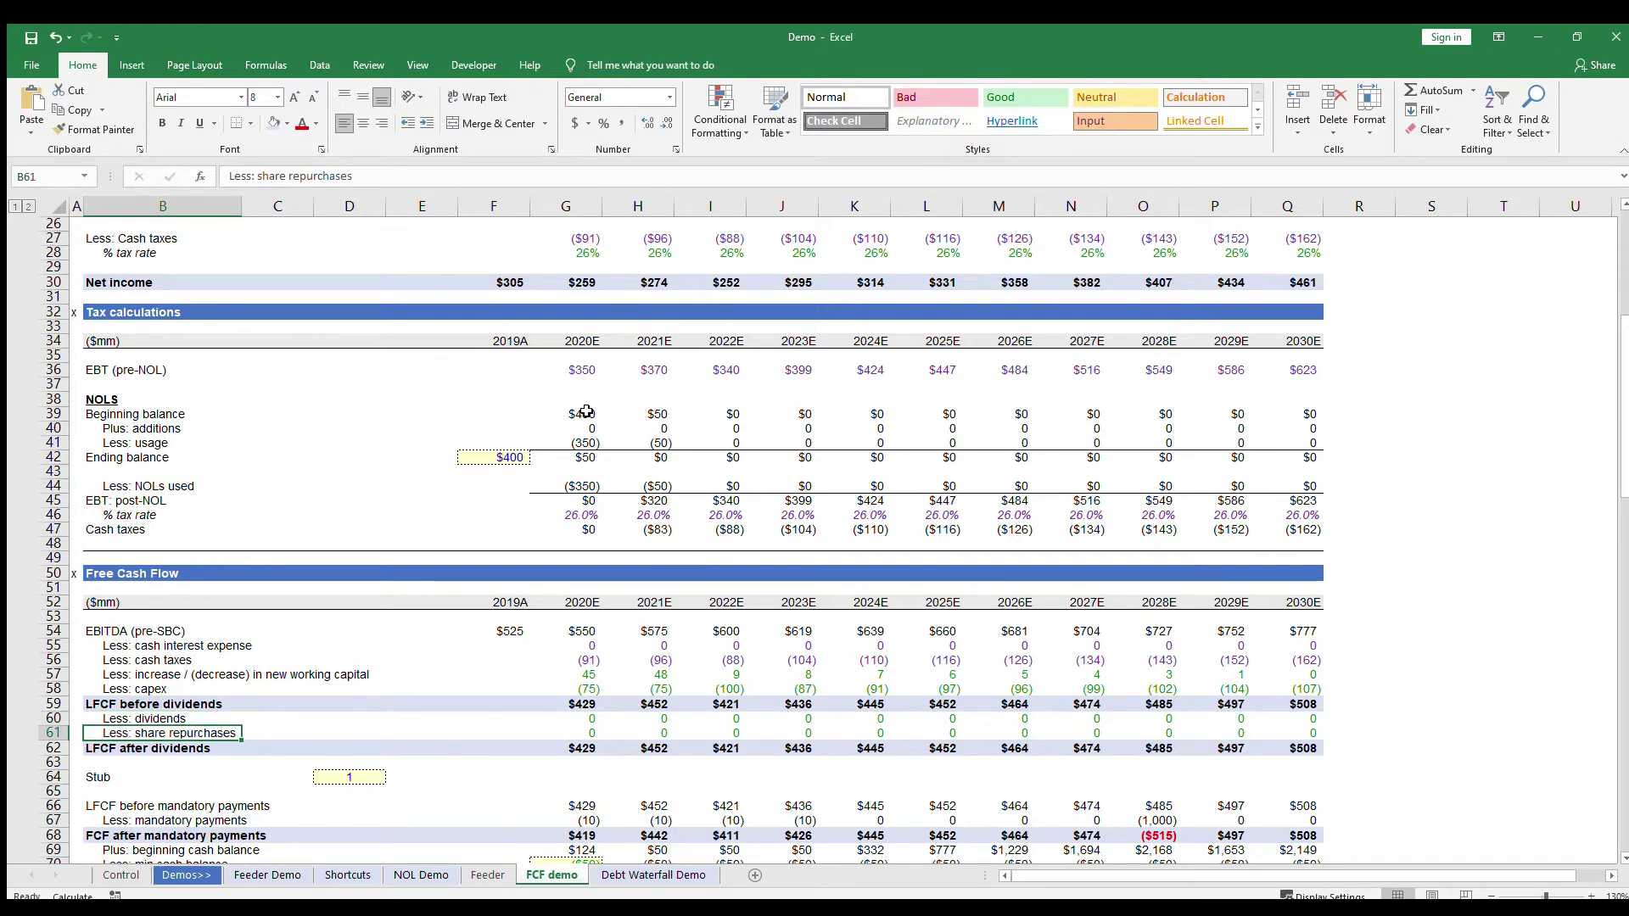
{"action": "key", "text": "Right"}
{"action": "key", "text": "Right"}
{"action": "key", "text": "Right"}
{"action": "key", "text": "Right"}
{"action": "key", "text": "Right"}
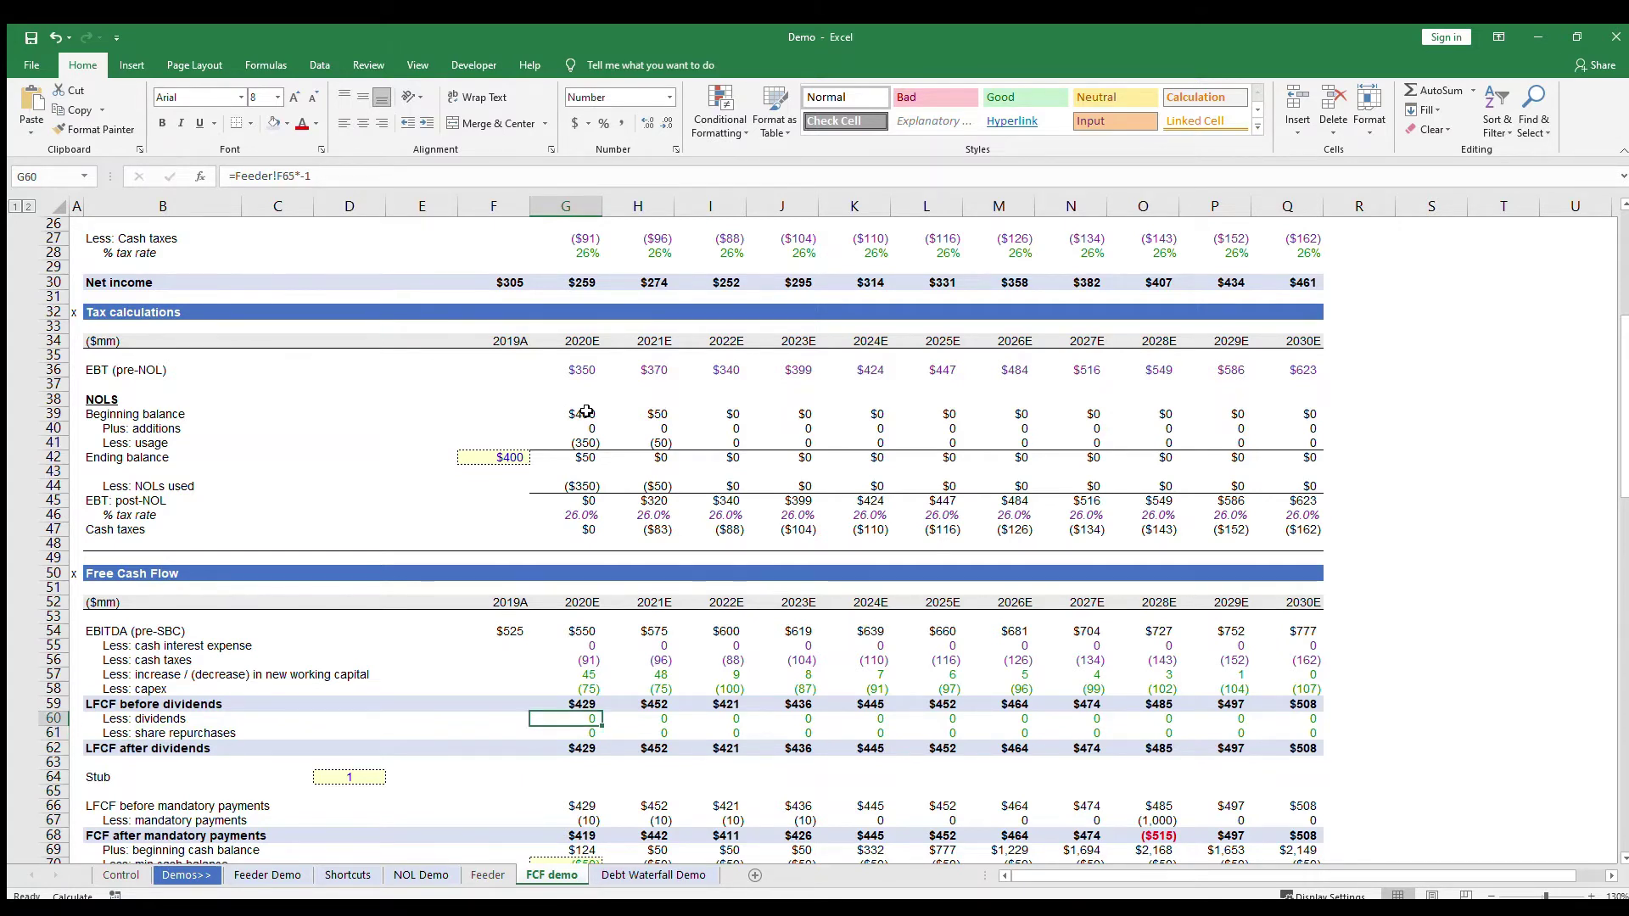
{"action": "key", "text": "Down"}
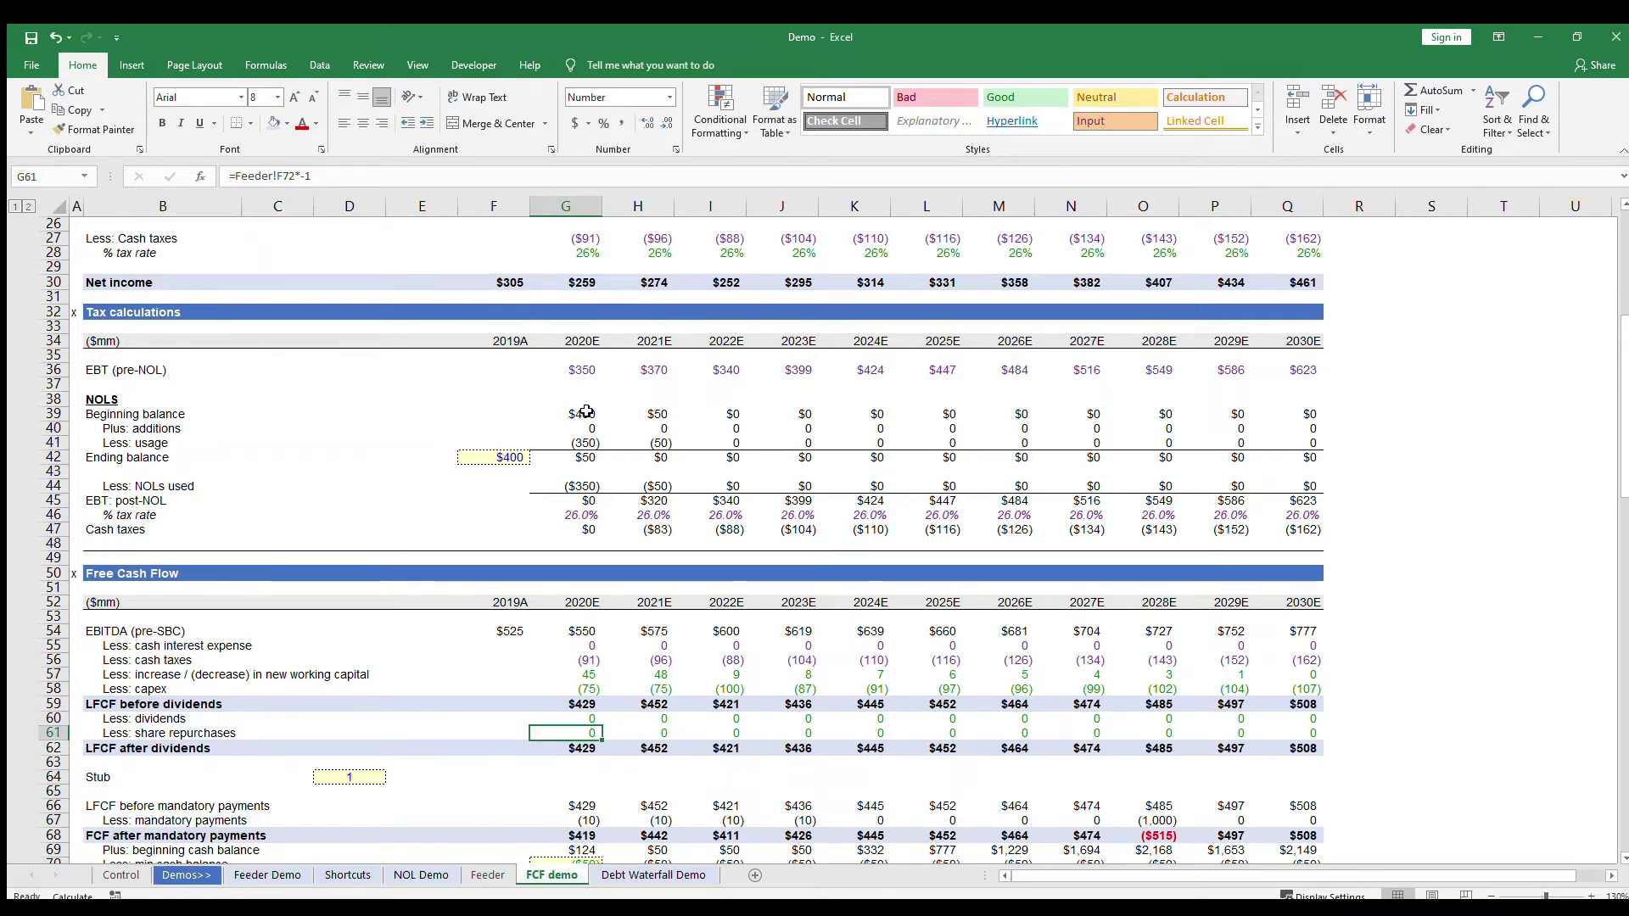
{"action": "key", "text": "Down"}
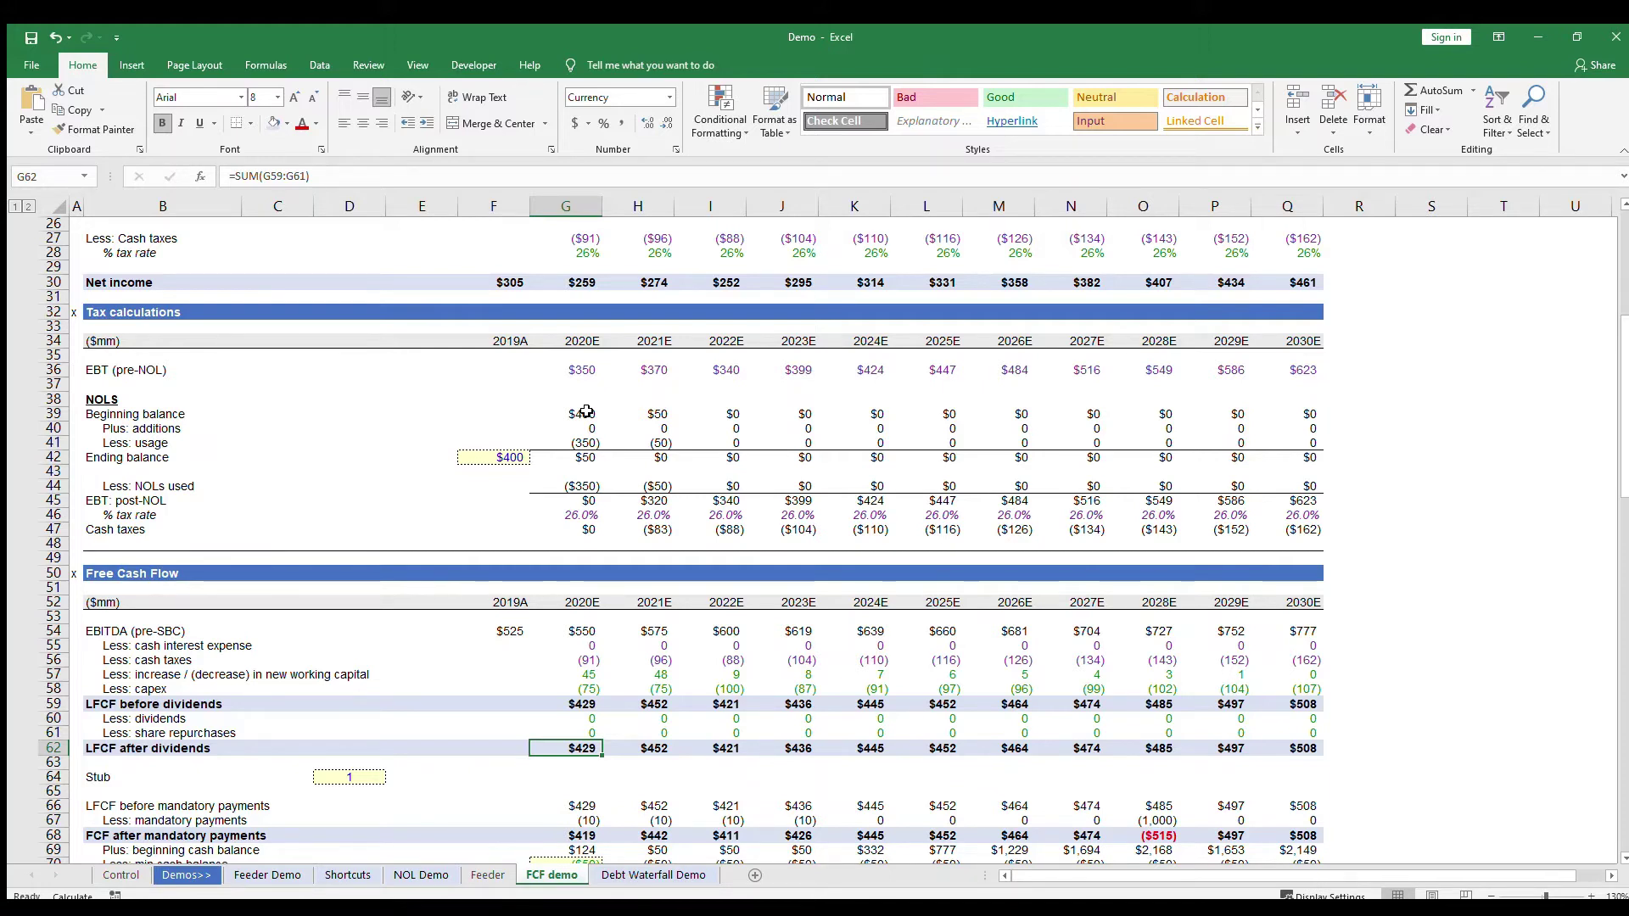
{"action": "key", "text": "Down"}
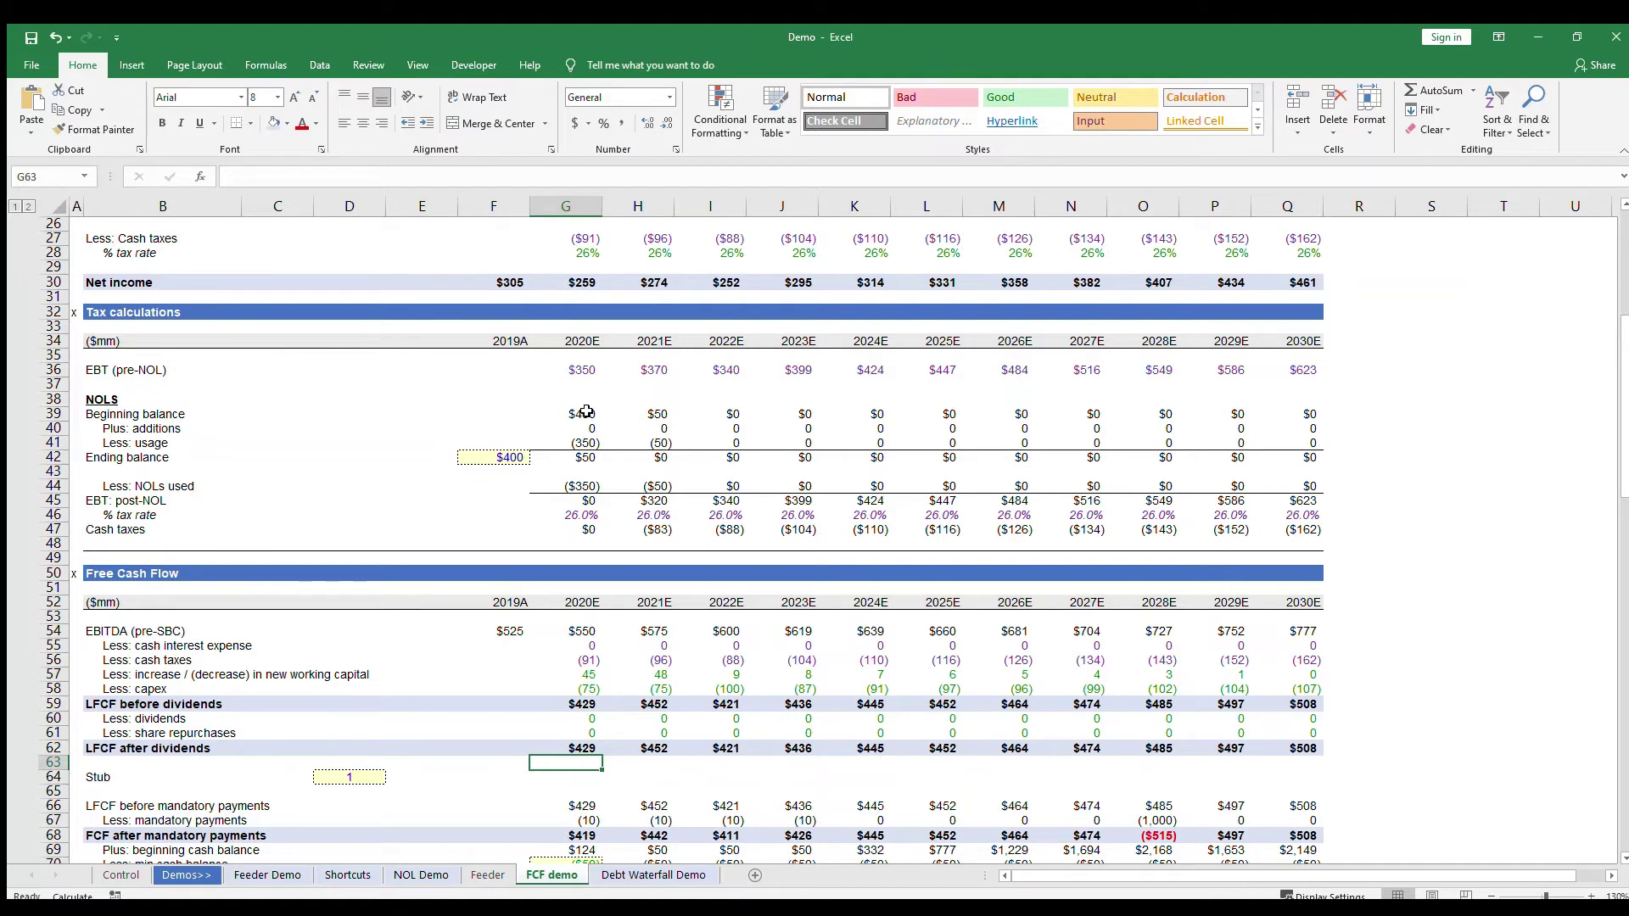
{"action": "key", "text": "Down"}
{"action": "key", "text": "Down"}
{"action": "key", "text": "Down"}
{"action": "key", "text": "Down"}
{"action": "key", "text": "Down"}
{"action": "key", "text": "Down"}
{"action": "key", "text": "Down"}
{"action": "key", "text": "Down"}
{"action": "key", "text": "Down"}
{"action": "key", "text": "Down"}
{"action": "key", "text": "Down"}
{"action": "key", "text": "Down"}
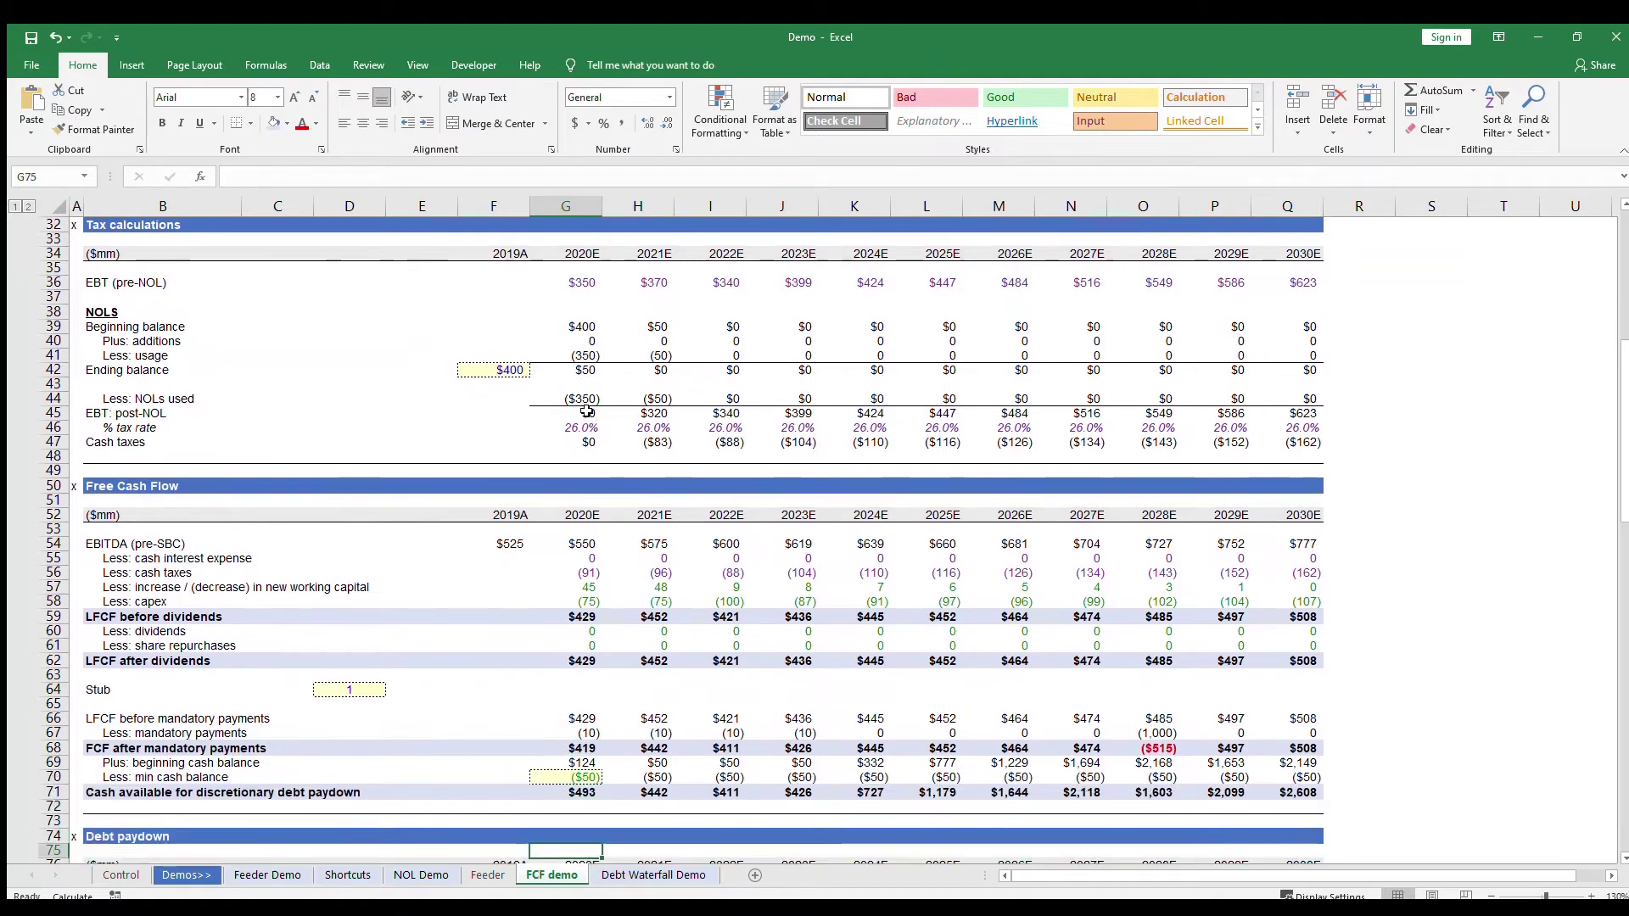
{"action": "key", "text": "Down"}
{"action": "key", "text": "Down"}
{"action": "key", "text": "Down"}
{"action": "key", "text": "Down"}
{"action": "key", "text": "Down"}
{"action": "key", "text": "Down"}
{"action": "key", "text": "Up"}
{"action": "key", "text": "Up"}
{"action": "key", "text": "Up"}
{"action": "key", "text": "Up"}
{"action": "key", "text": "Up"}
{"action": "key", "text": "Up"}
{"action": "key", "text": "Up"}
{"action": "key", "text": "Up"}
{"action": "key", "text": "Up"}
{"action": "key", "text": "Up"}
{"action": "key", "text": "Up"}
{"action": "key", "text": "Up"}
{"action": "key", "text": "Up"}
{"action": "key", "text": "Up"}
{"action": "key", "text": "Up"}
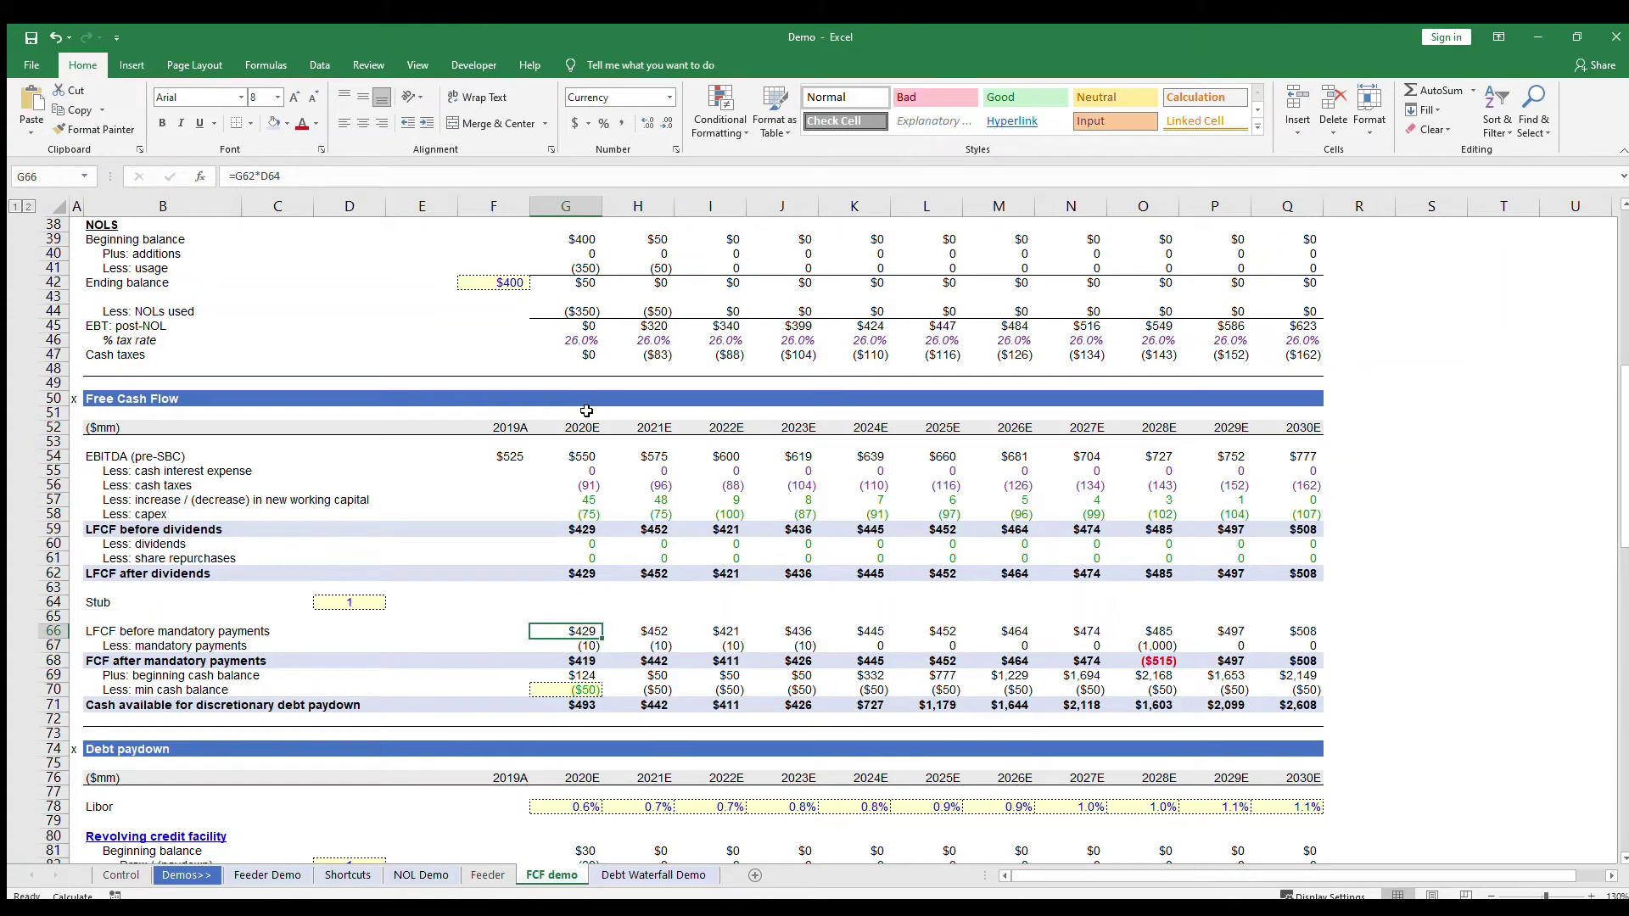
{"action": "key", "text": "Up"}
{"action": "key", "text": "Up"}
{"action": "key", "text": "Up"}
{"action": "key", "text": "Up"}
{"action": "key", "text": "Down"}
{"action": "key", "text": "Down"}
{"action": "key", "text": "Down"}
{"action": "key", "text": "Down"}
{"action": "key", "text": "F2"}
{"action": "key", "text": "Escape"}
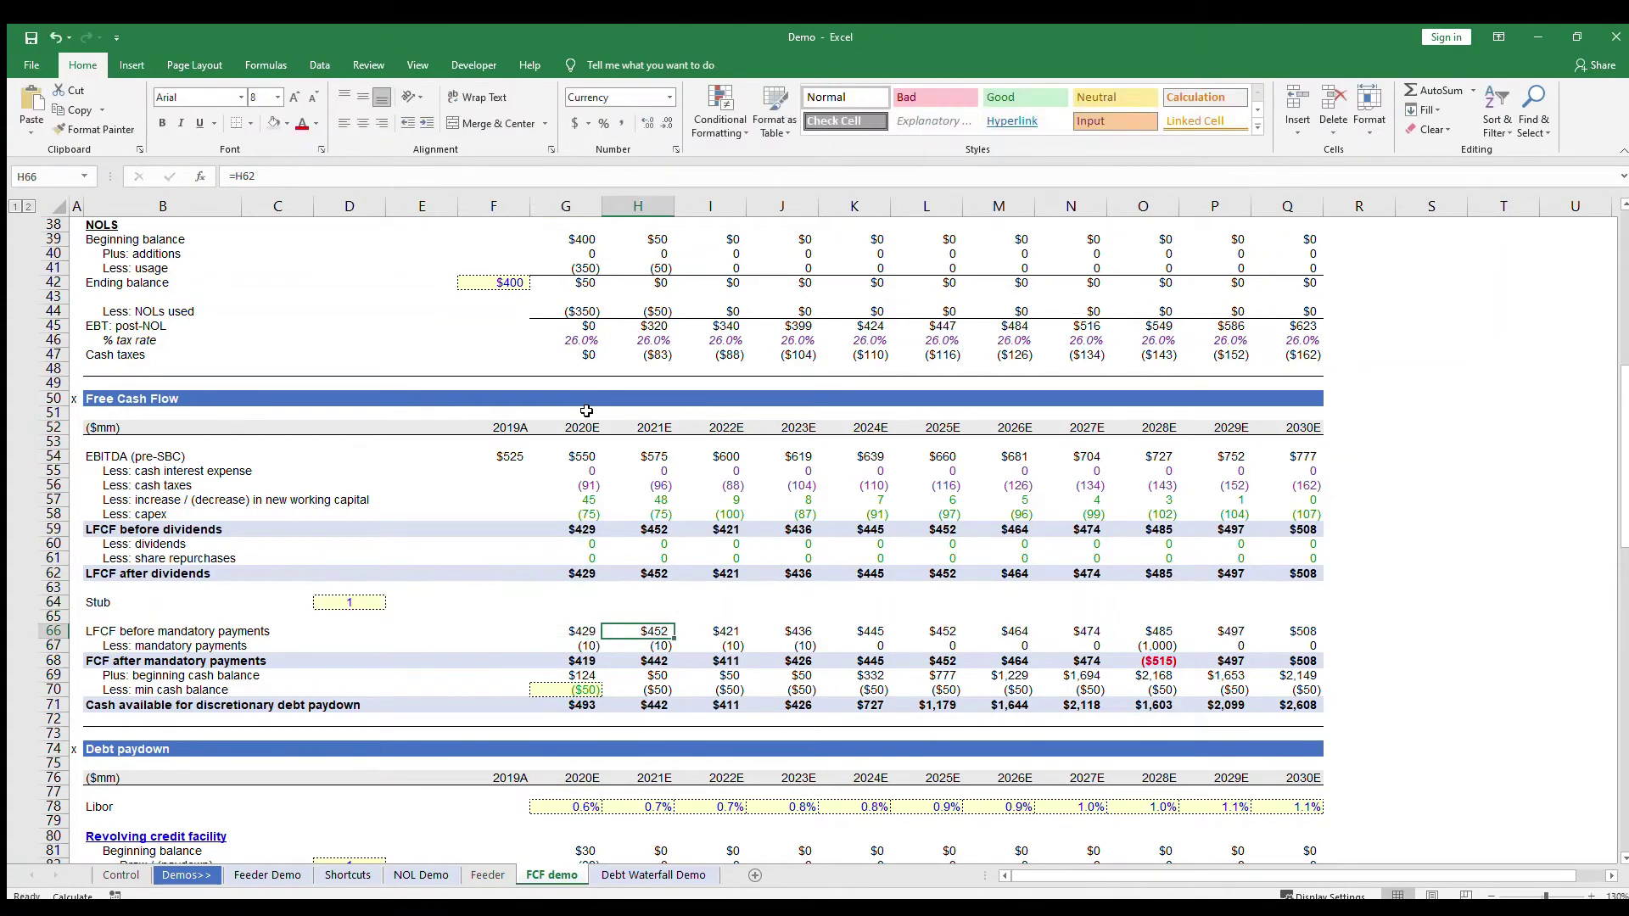
{"action": "key", "text": "Right"}
{"action": "key", "text": "Left"}
{"action": "key", "text": "Left"}
{"action": "key", "text": "Left"}
{"action": "key", "text": "Left"}
{"action": "key", "text": "Right"}
{"action": "key", "text": "Right"}
{"action": "key", "text": "Down"}
{"action": "key", "text": "Down"}
{"action": "key", "text": "Down"}
{"action": "key", "text": "Down"}
{"action": "key", "text": "Down"}
{"action": "key", "text": "Down"}
{"action": "key", "text": "Down"}
{"action": "key", "text": "Down"}
{"action": "key", "text": "Down"}
{"action": "key", "text": "Down"}
{"action": "key", "text": "Down"}
{"action": "key", "text": "Down"}
{"action": "key", "text": "Down"}
{"action": "key", "text": "Down"}
{"action": "key", "text": "Down"}
{"action": "key", "text": "Down"}
{"action": "key", "text": "Down"}
{"action": "key", "text": "Down"}
{"action": "key", "text": "Down"}
{"action": "key", "text": "Down"}
{"action": "key", "text": "Down"}
{"action": "key", "text": "Down"}
{"action": "key", "text": "Down"}
{"action": "key", "text": "Down"}
{"action": "key", "text": "Down"}
{"action": "key", "text": "Down"}
{"action": "key", "text": "Down"}
{"action": "key", "text": "Down"}
{"action": "key", "text": "Down"}
{"action": "key", "text": "Down"}
{"action": "key", "text": "Down"}
{"action": "key", "text": "Down"}
{"action": "key", "text": "Down"}
{"action": "key", "text": "Down"}
{"action": "key", "text": "Down"}
{"action": "key", "text": "Down"}
{"action": "key", "text": "Down"}
{"action": "key", "text": "Down"}
{"action": "key", "text": "Down"}
{"action": "key", "text": "Down"}
{"action": "key", "text": "Down"}
{"action": "key", "text": "Down"}
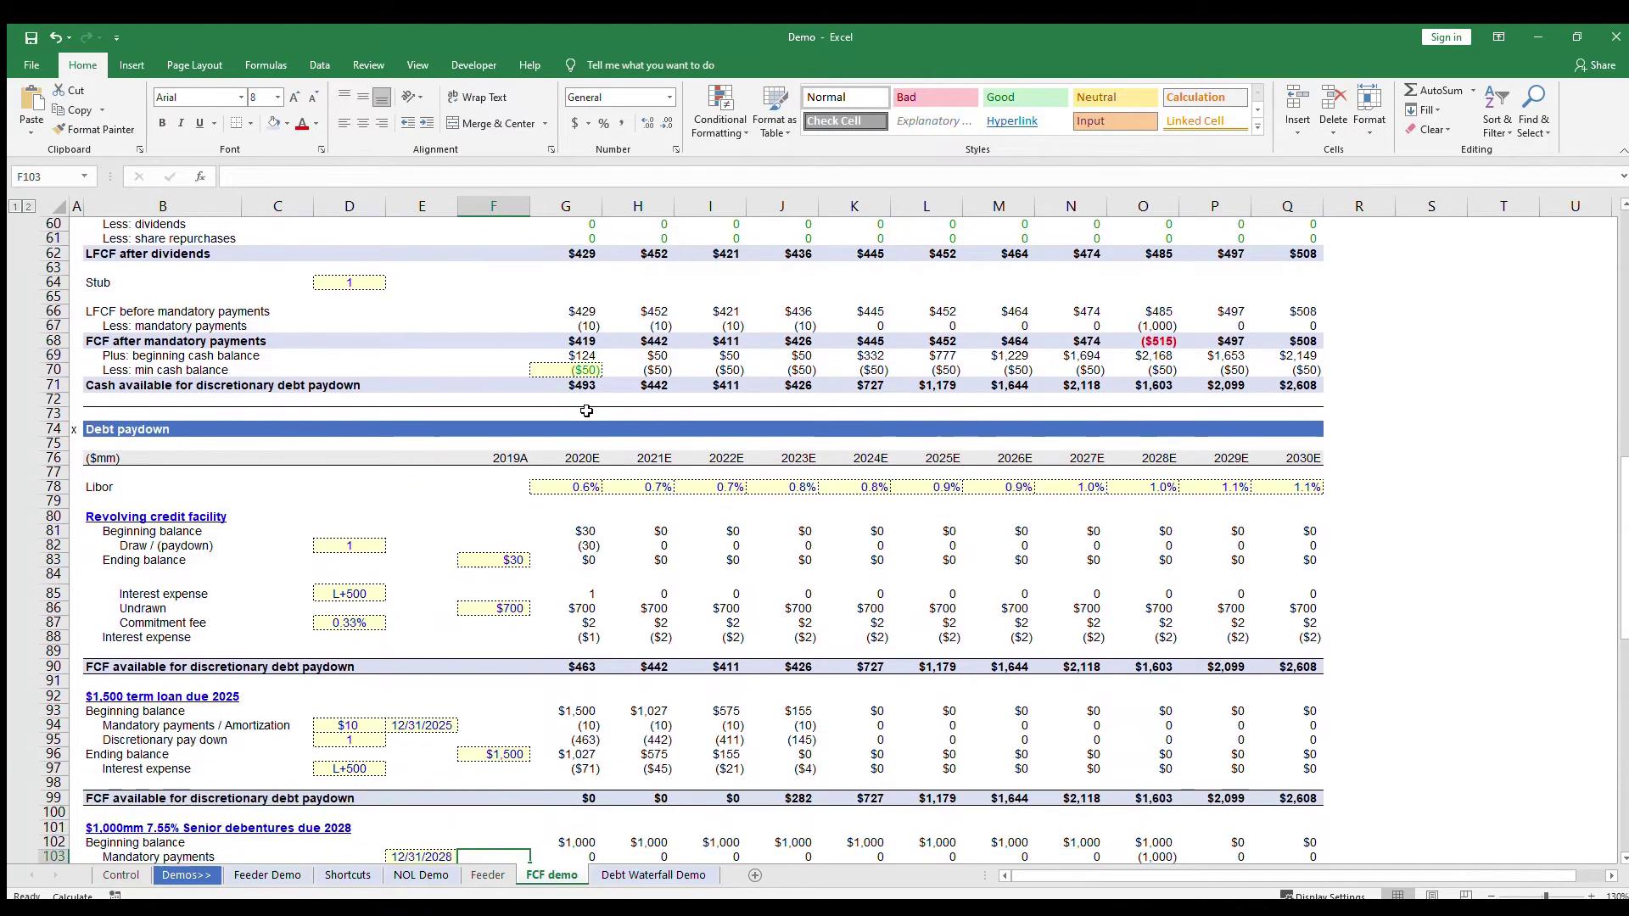
{"action": "key", "text": "Down"}
{"action": "key", "text": "Down"}
{"action": "key", "text": "Down"}
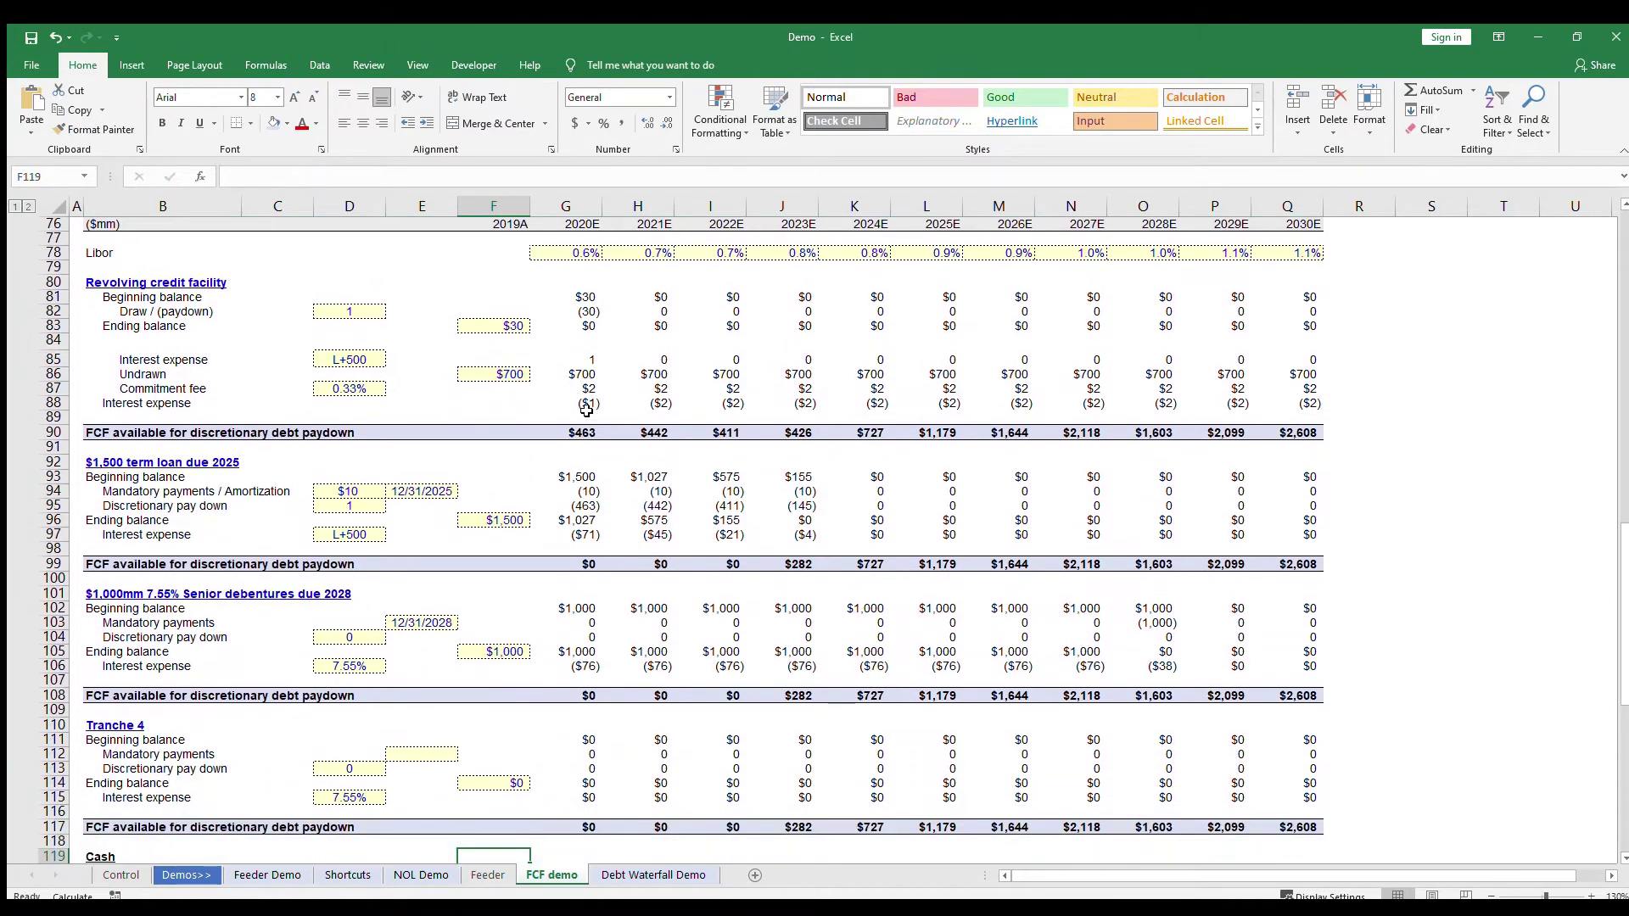
{"action": "key", "text": "Right"}
{"action": "key", "text": "Right"}
{"action": "key", "text": "Left"}
{"action": "key", "text": "Left"}
{"action": "key", "text": "Home"}
{"action": "key", "text": "Down"}
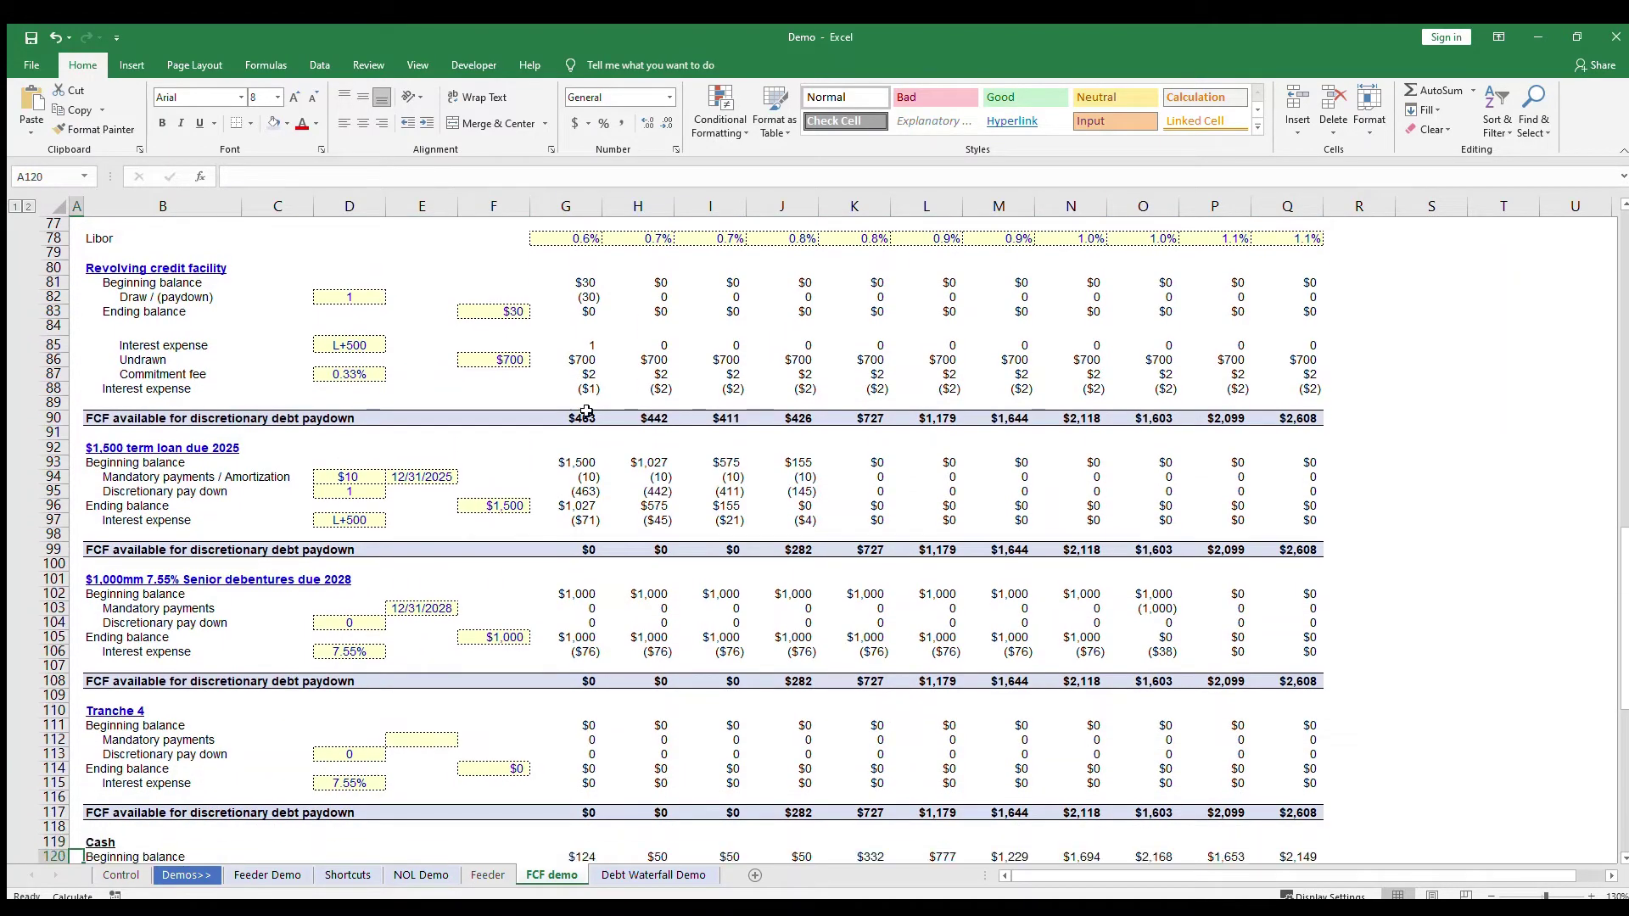
{"action": "key", "text": "Up"}
{"action": "key", "text": "Up"}
{"action": "key", "text": "Up"}
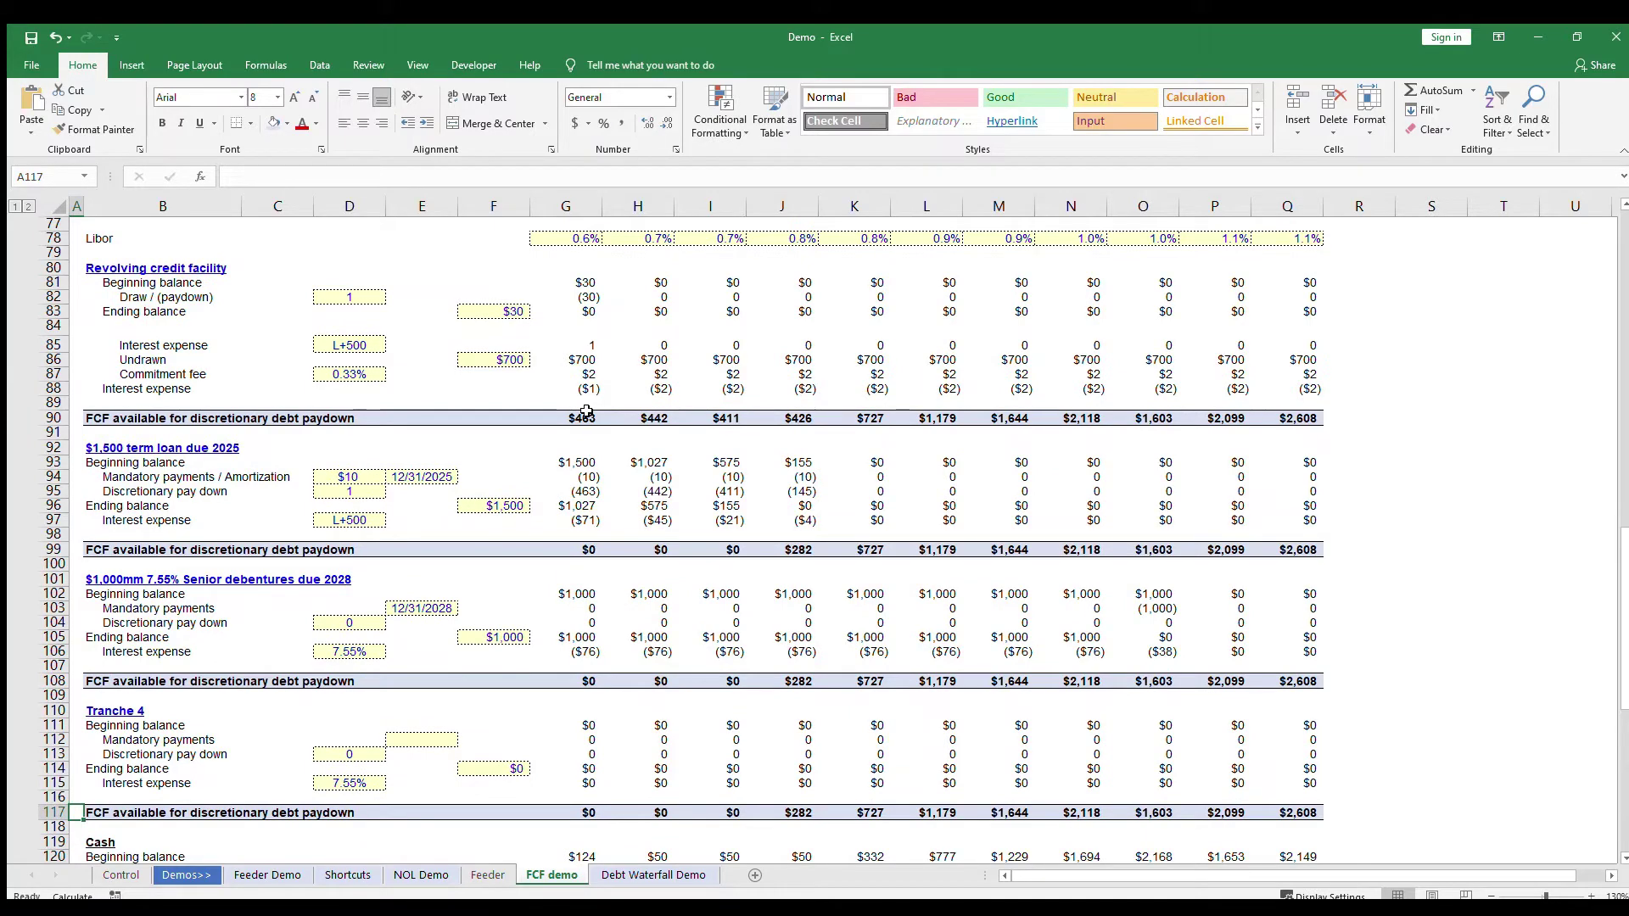
{"action": "key", "text": "ctrl+Up"}
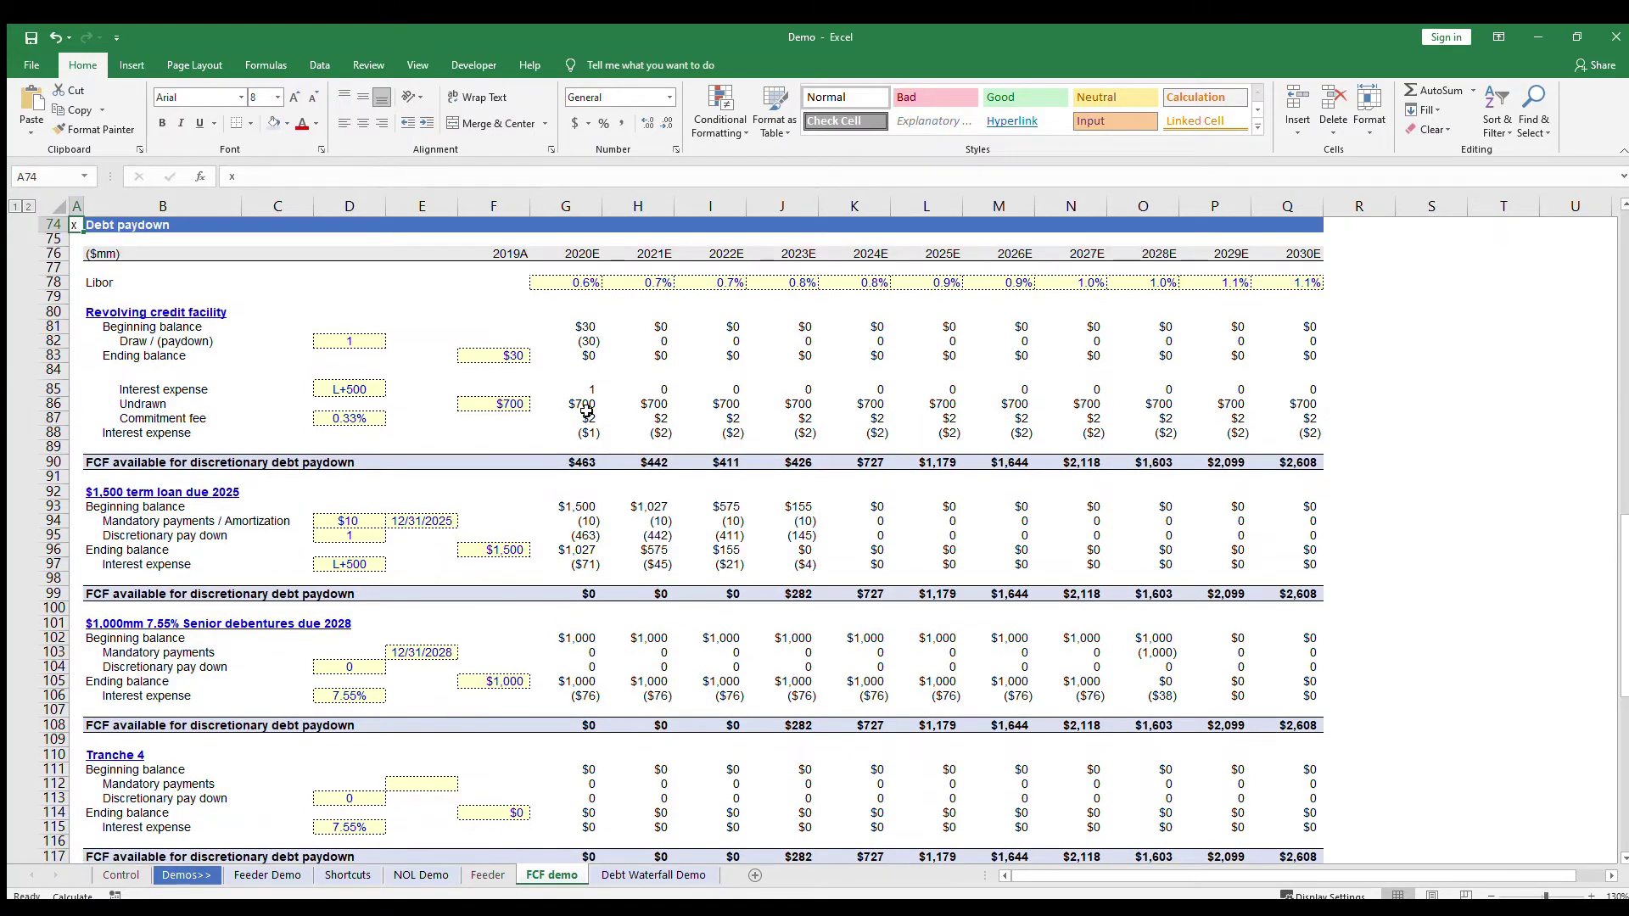
{"action": "scroll", "coordinate": [586, 411], "scroll_direction": "up", "scroll_amount": 8}
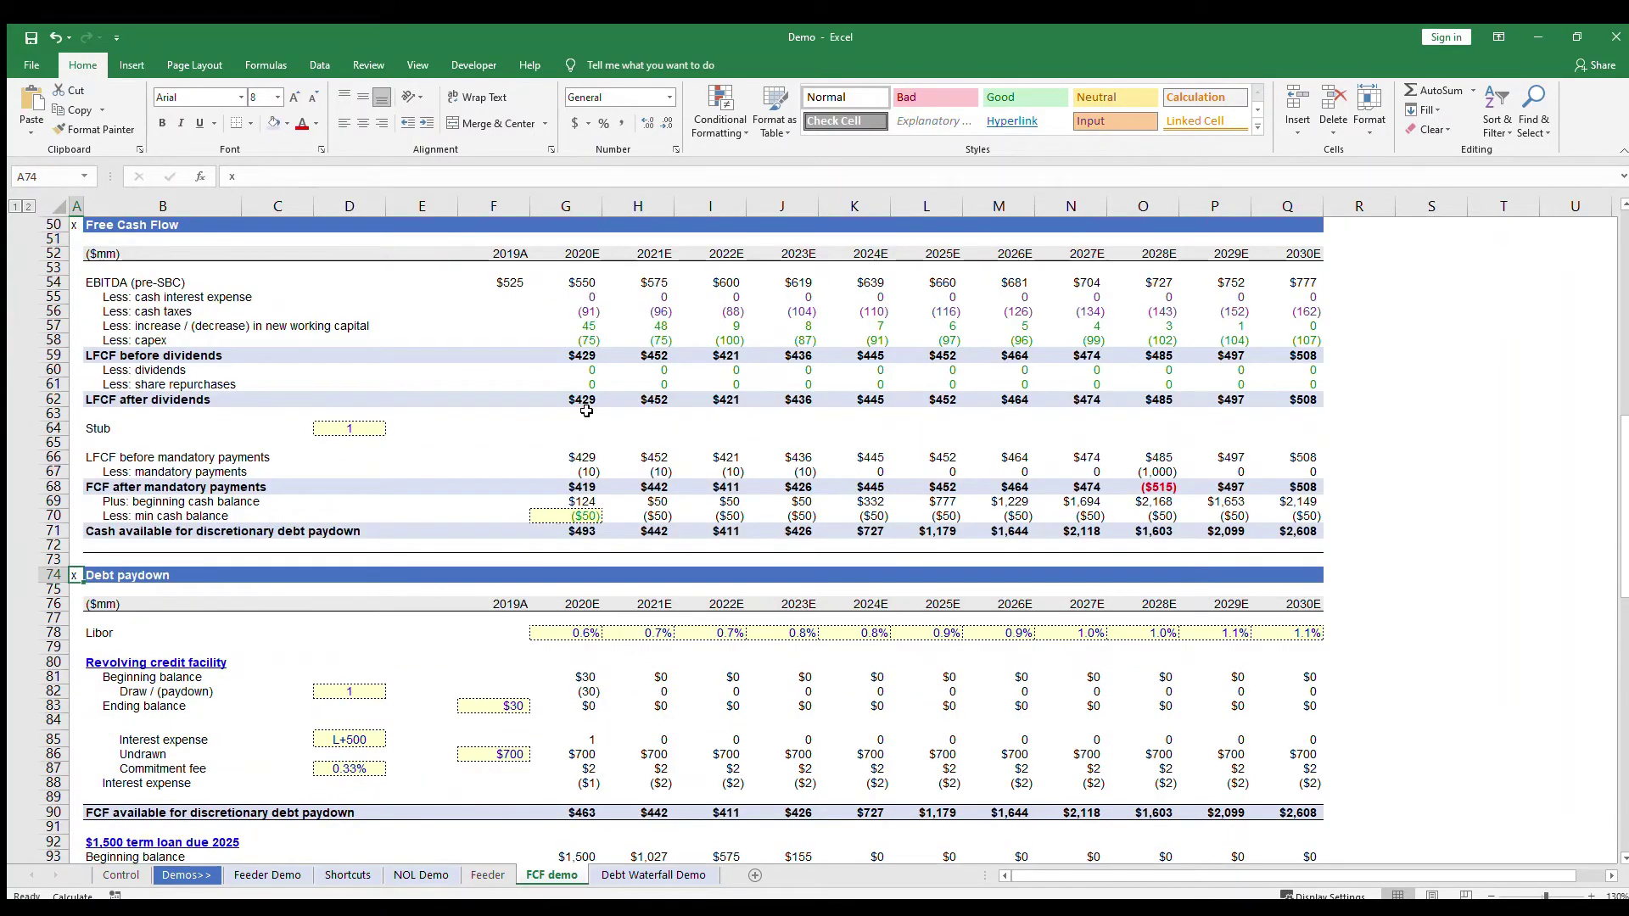
{"action": "key", "text": "ctrl+Down"}
{"action": "key", "text": "Down"}
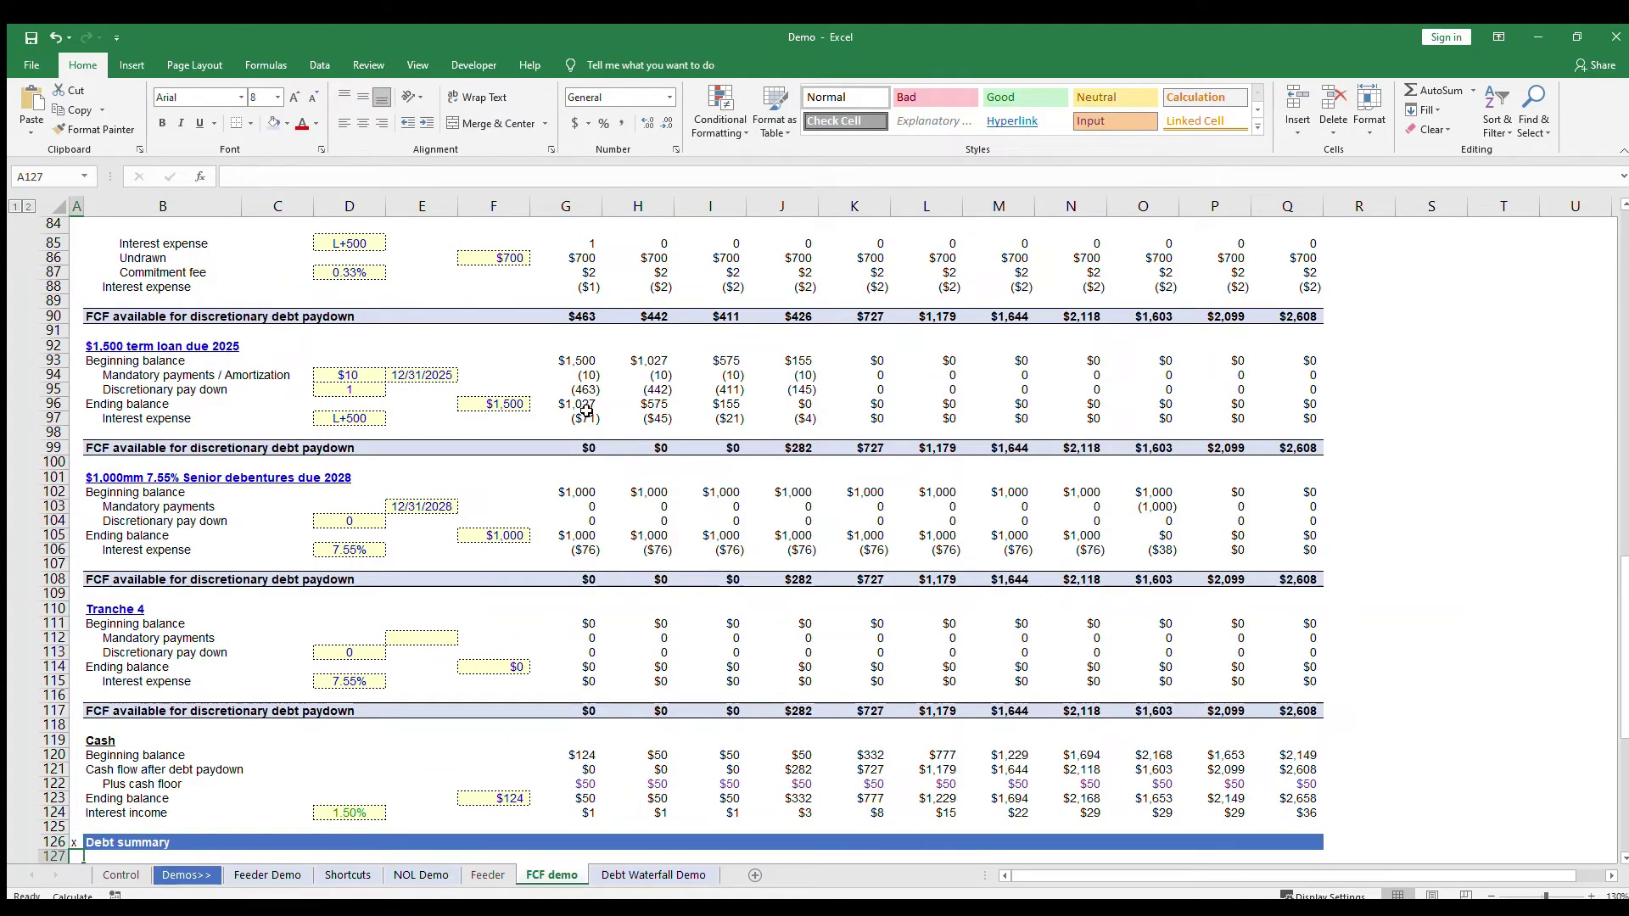
{"action": "key", "text": "ctrl+Down"}
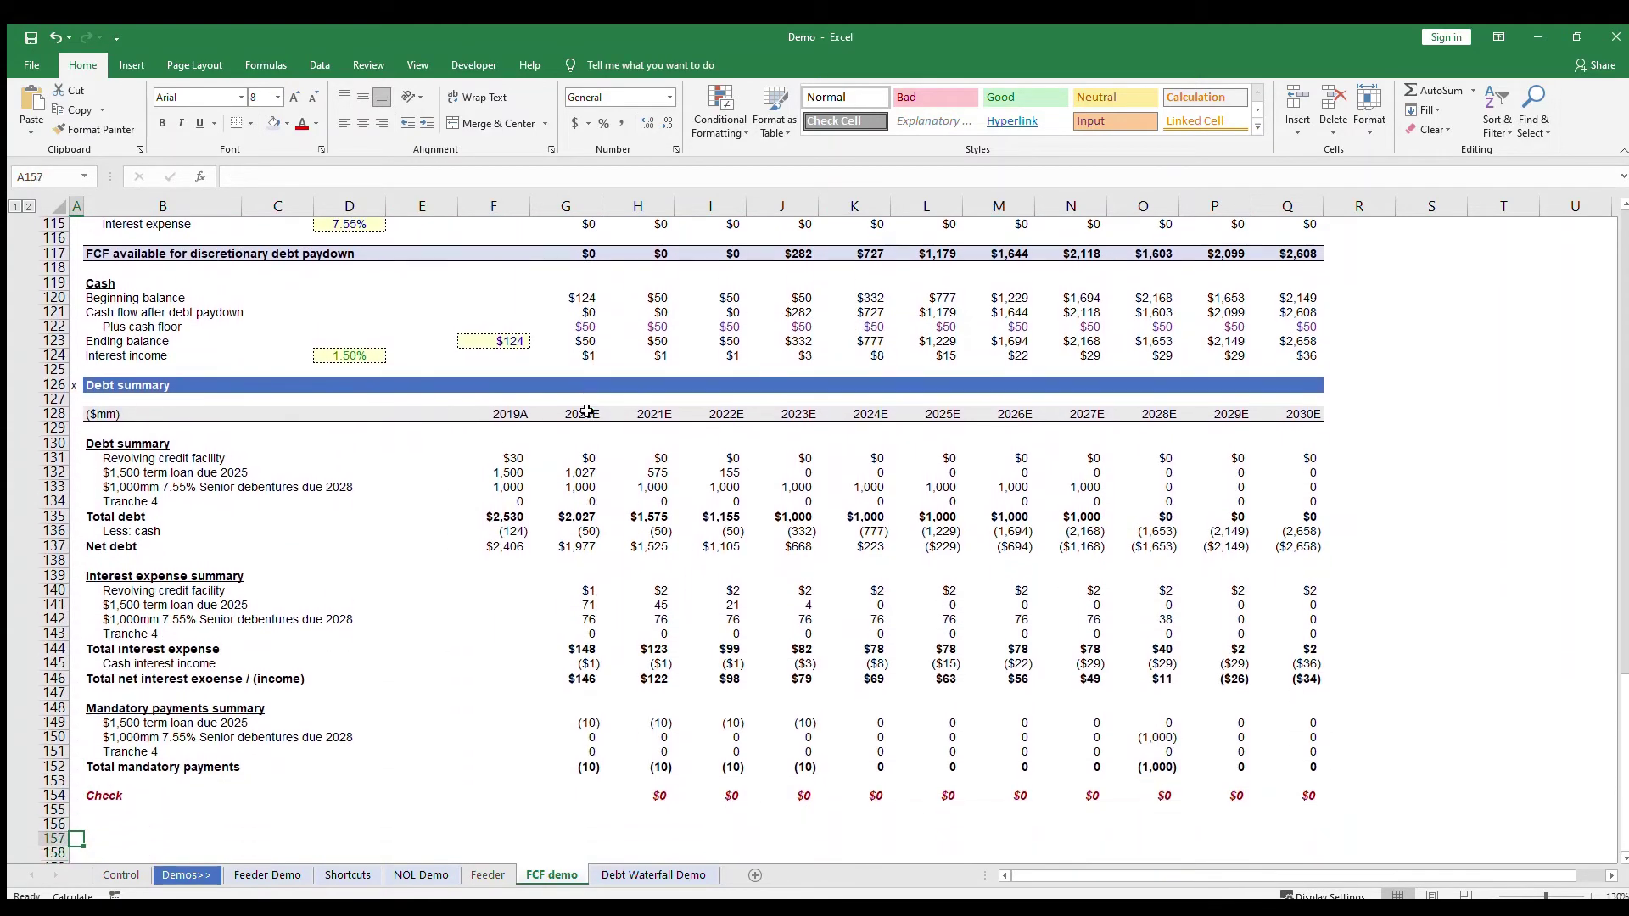
{"action": "key", "text": "Up"}
{"action": "key", "text": "Up"}
{"action": "key", "text": "Up"}
{"action": "key", "text": "Up"}
{"action": "key", "text": "Up"}
{"action": "key", "text": "Up"}
{"action": "key", "text": "Up"}
{"action": "key", "text": "Up"}
{"action": "key", "text": "Up"}
{"action": "key", "text": "Up"}
{"action": "key", "text": "Up"}
{"action": "key", "text": "Up"}
{"action": "key", "text": "Up"}
{"action": "key", "text": "Up"}
{"action": "key", "text": "Up"}
{"action": "key", "text": "Up"}
{"action": "key", "text": "Up"}
{"action": "key", "text": "Up"}
{"action": "key", "text": "Right"}
{"action": "key", "text": "shift+Down"}
{"action": "key", "text": "shift+Down"}
{"action": "key", "text": "shift+Down"}
{"action": "key", "text": "shift+Down"}
{"action": "key", "text": "shift+Down"}
{"action": "key", "text": "shift+Down"}
{"action": "key", "text": "shift+Down"}
{"action": "key", "text": "shift+Down"}
{"action": "key", "text": "shift+Down"}
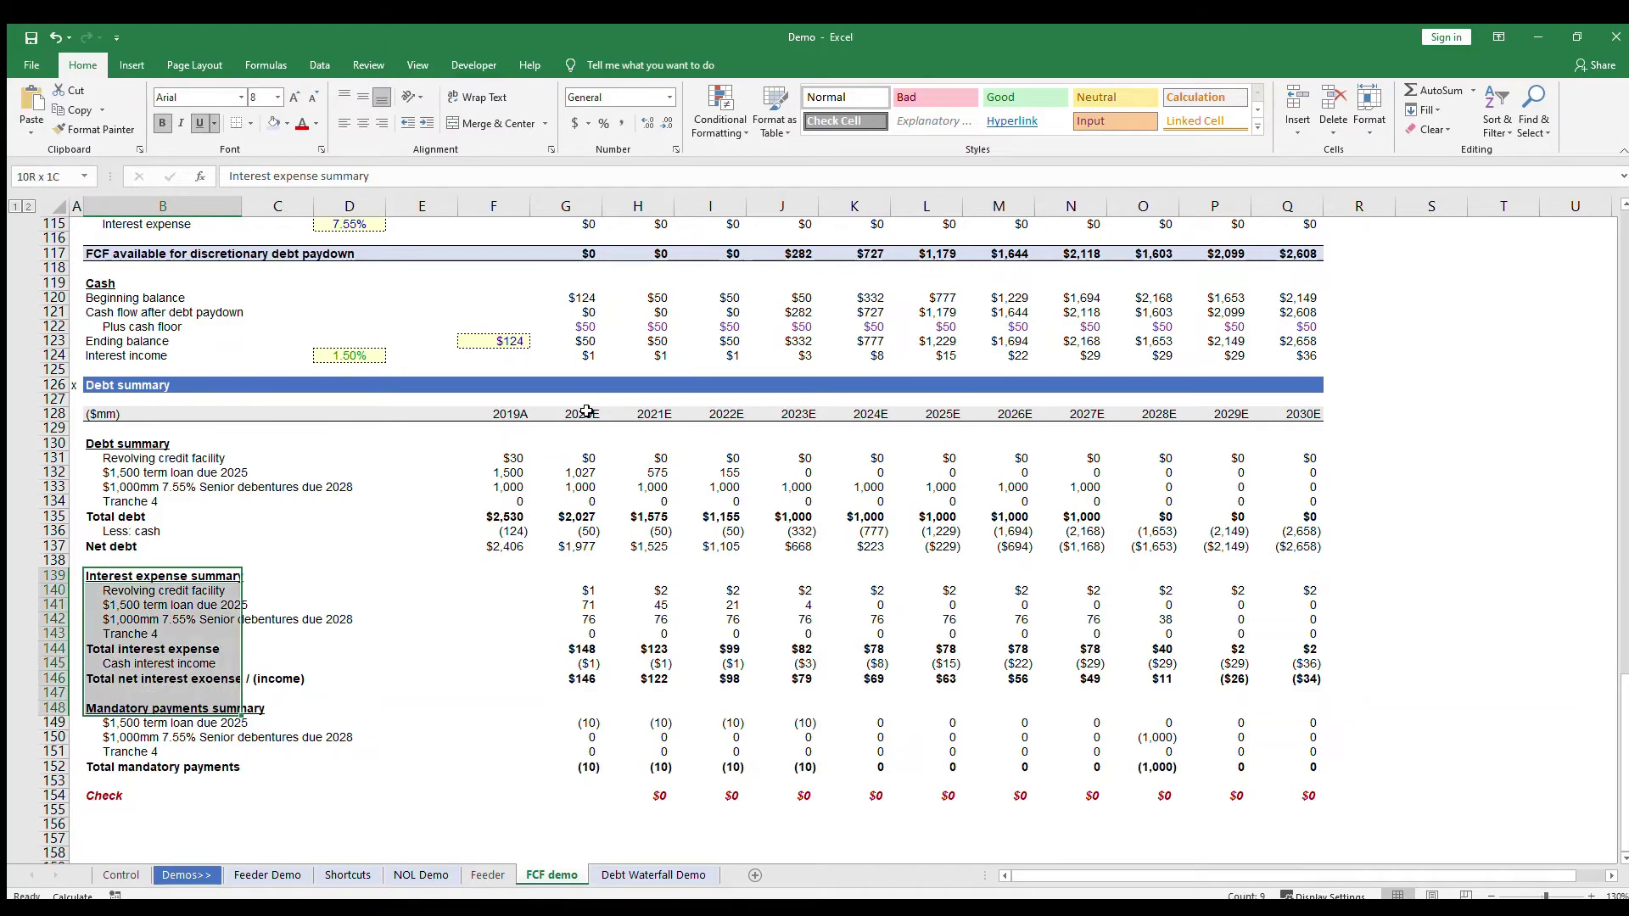
{"action": "key", "text": "shift+Down"}
{"action": "key", "text": "shift+Down"}
{"action": "key", "text": "shift+Down"}
{"action": "key", "text": "shift+Down"}
{"action": "key", "text": "shift+Right"}
{"action": "key", "text": "shift+Right"}
{"action": "key", "text": "shift+Right"}
{"action": "key", "text": "shift+Right"}
{"action": "key", "text": "shift+Right"}
{"action": "key", "text": "shift+Right"}
{"action": "key", "text": "shift+Right"}
{"action": "key", "text": "shift+Right"}
{"action": "key", "text": "shift+Right"}
{"action": "key", "text": "shift+Right"}
{"action": "key", "text": "shift+Right"}
{"action": "key", "text": "shift+Right"}
{"action": "key", "text": "shift+Right"}
{"action": "key", "text": "shift+Right"}
{"action": "key", "text": "shift+Right"}
{"action": "key", "text": "shift+Right"}
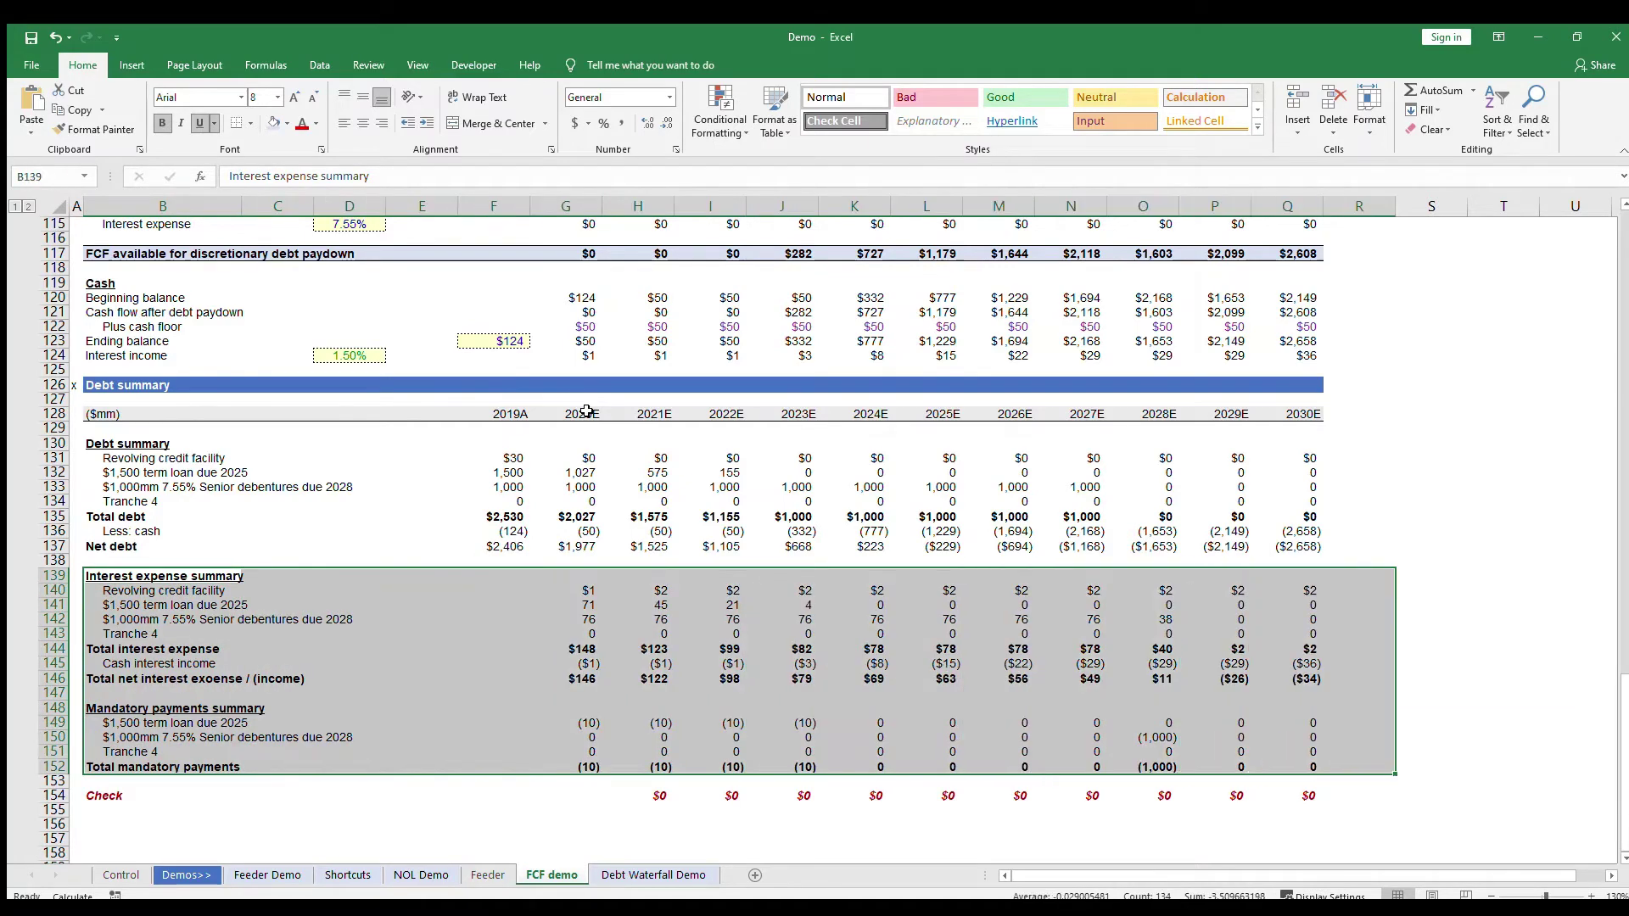
{"action": "key", "text": "ctrl+Left"}
{"action": "key", "text": "ctrl+Up"}
{"action": "key", "text": "ctrl+Up"}
{"action": "key", "text": "ctrl+Up"}
{"action": "key", "text": "ctrl+Up"}
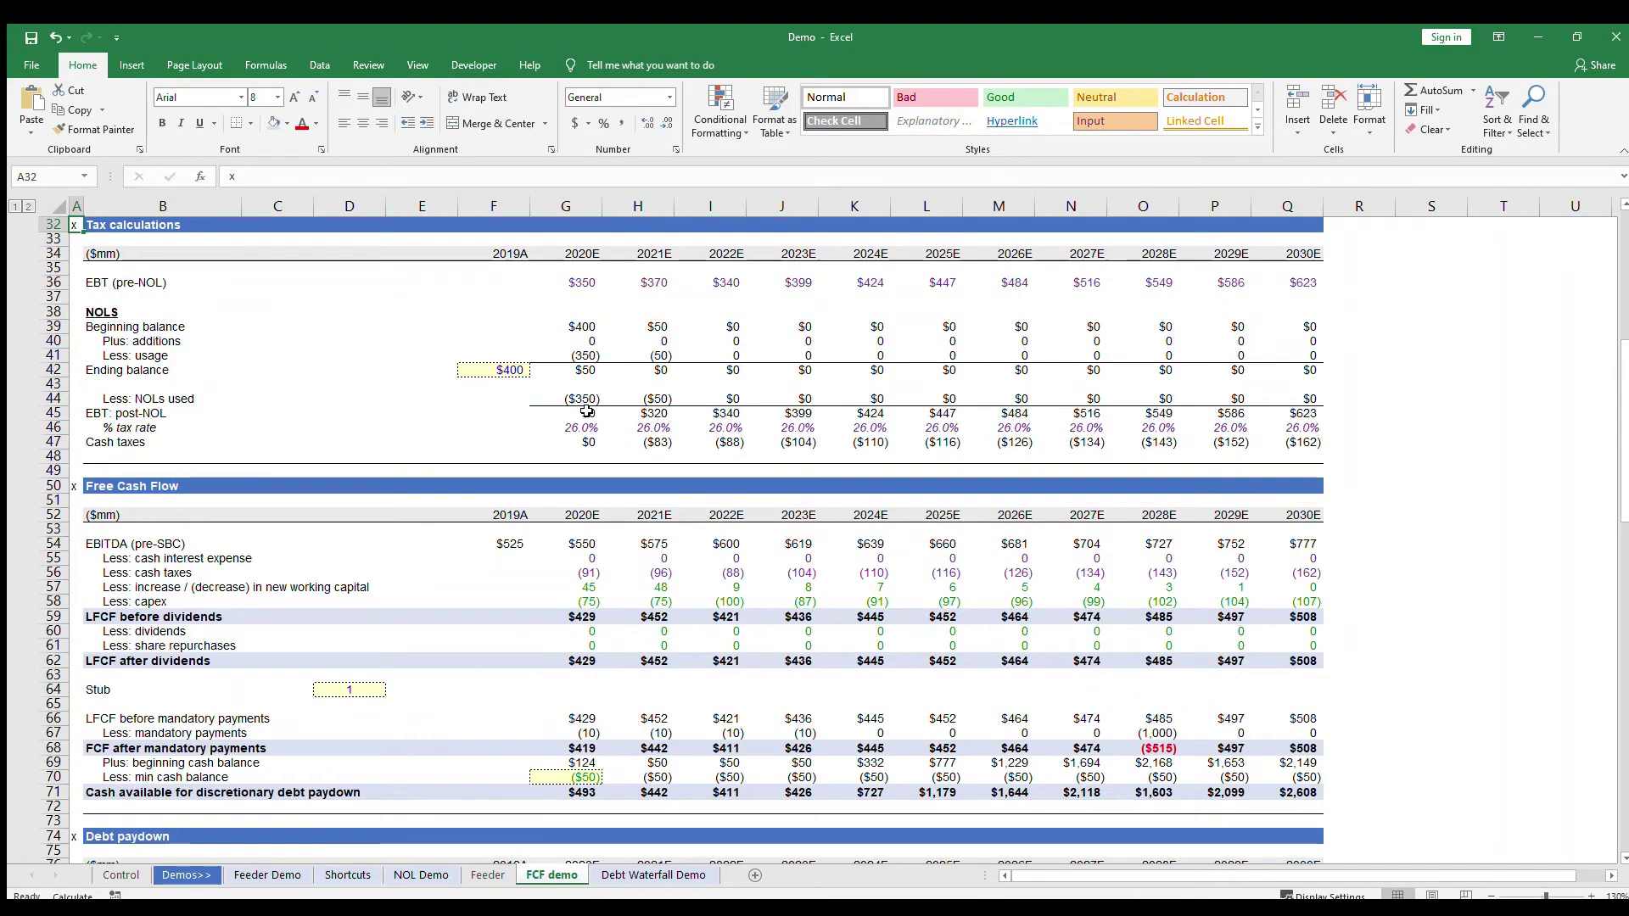
- Check the 2020E and 2028E mandatory payments links against LFCF before mandatory payments
{"action": "key", "text": "Down"}
{"action": "key", "text": "Down"}
{"action": "key", "text": "Down"}
{"action": "key", "text": "Down"}
{"action": "key", "text": "Down"}
{"action": "key", "text": "Down"}
{"action": "key", "text": "Down"}
{"action": "key", "text": "Down"}
{"action": "key", "text": "Down"}
{"action": "key", "text": "Down"}
{"action": "key", "text": "Down"}
{"action": "key", "text": "Down"}
{"action": "key", "text": "Down"}
{"action": "key", "text": "Down"}
{"action": "key", "text": "Down"}
{"action": "key", "text": "Down"}
{"action": "key", "text": "Down"}
{"action": "key", "text": "Down"}
{"action": "key", "text": "Down"}
{"action": "key", "text": "Down"}
{"action": "key", "text": "Right"}
{"action": "key", "text": "Down"}
{"action": "key", "text": "Down"}
{"action": "key", "text": "Down"}
{"action": "key", "text": "Down"}
{"action": "key", "text": "Down"}
{"action": "key", "text": "Down"}
{"action": "key", "text": "ctrl+shift+Right"}
{"action": "key", "text": "ctrl+shift+Right"}
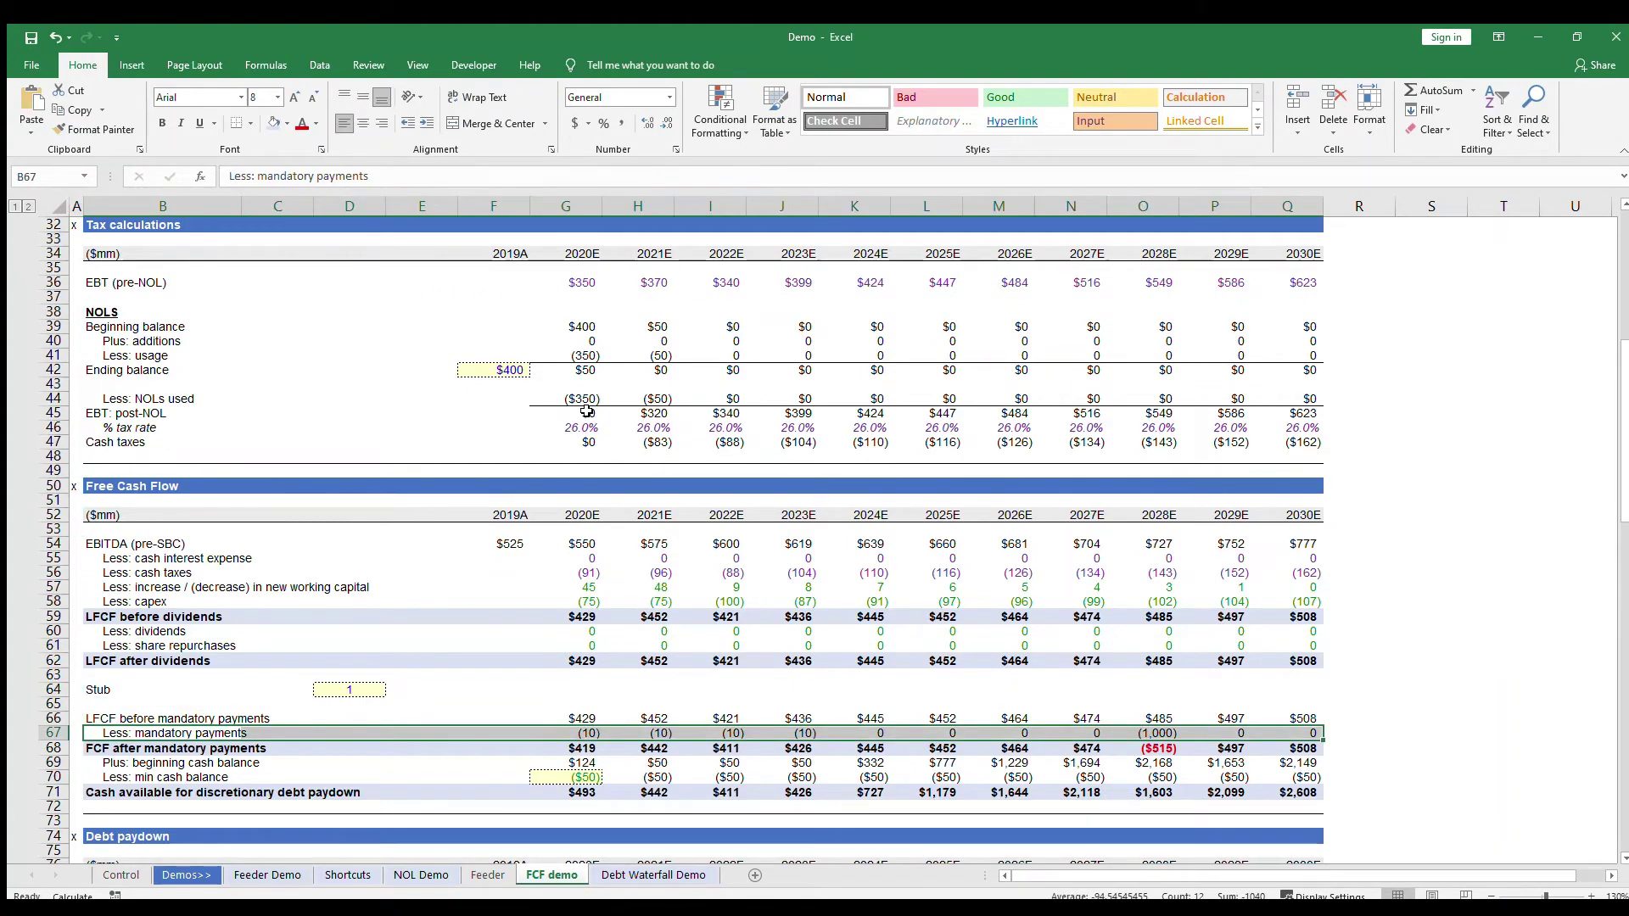
{"action": "key", "text": "Right"}
{"action": "key", "text": "Right"}
{"action": "key", "text": "Right"}
{"action": "key", "text": "Right"}
{"action": "key", "text": "Right"}
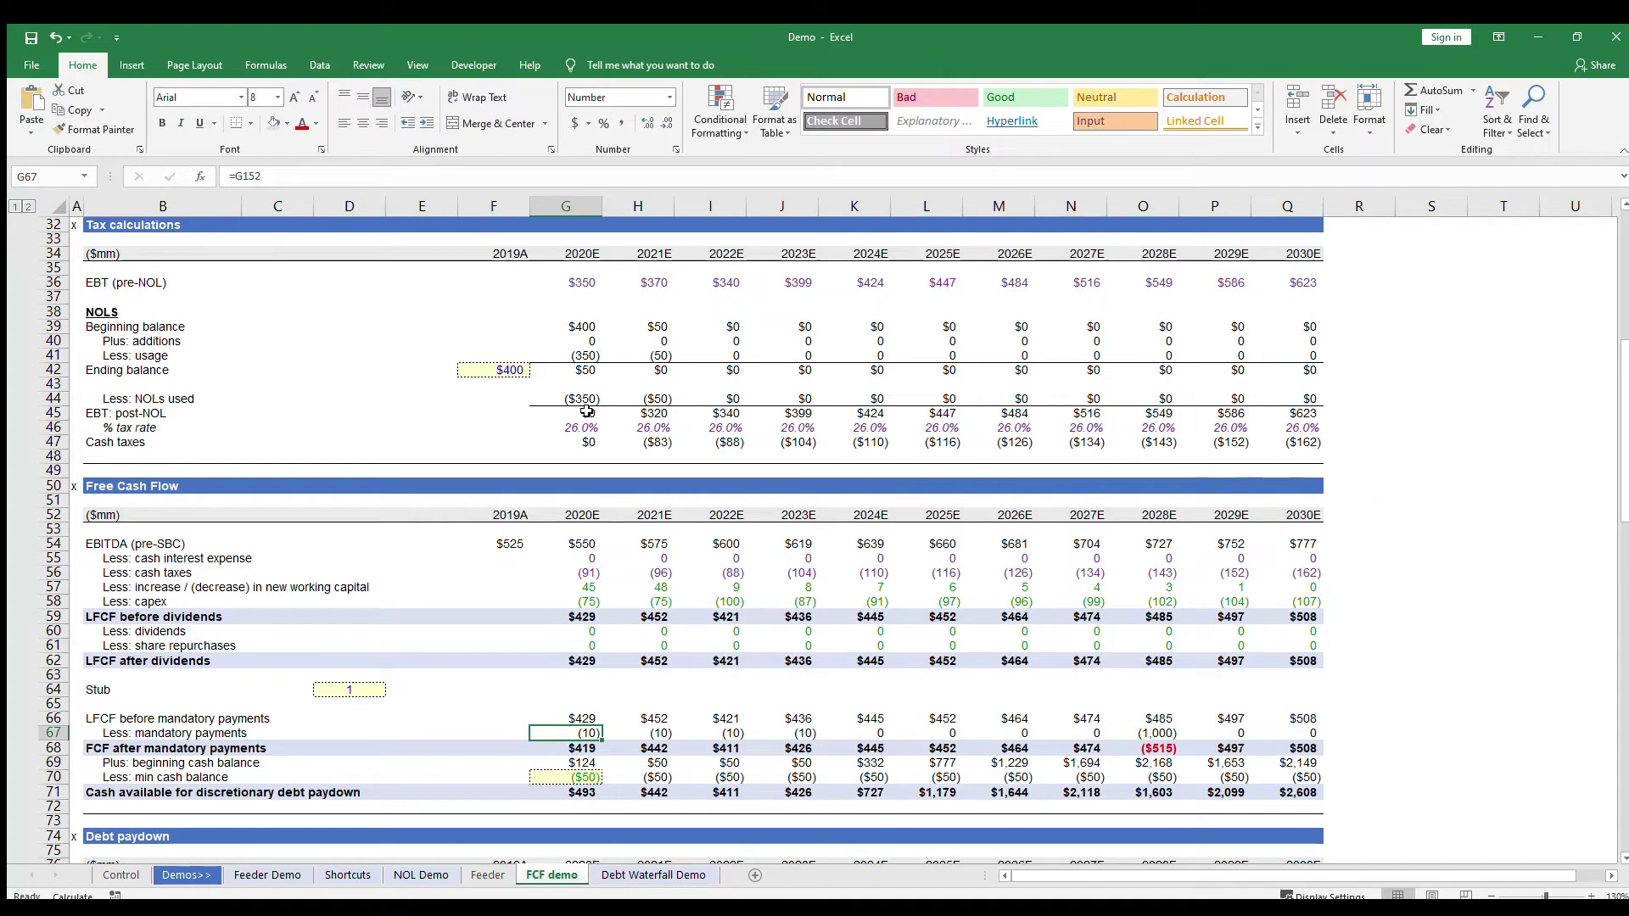
{"action": "key", "text": "Down"}
{"action": "key", "text": "Down"}
{"action": "key", "text": "Down"}
{"action": "key", "text": "Down"}
{"action": "key", "text": "Down"}
{"action": "key", "text": "Down"}
{"action": "key", "text": "Down"}
{"action": "key", "text": "Down"}
{"action": "key", "text": "Down"}
{"action": "key", "text": "Up"}
{"action": "key", "text": "Up"}
{"action": "key", "text": "Up"}
{"action": "key", "text": "Up"}
{"action": "key", "text": "Up"}
{"action": "key", "text": "Up"}
{"action": "key", "text": "Up"}
{"action": "key", "text": "Up"}
{"action": "key", "text": "Up"}
{"action": "key", "text": "Up"}
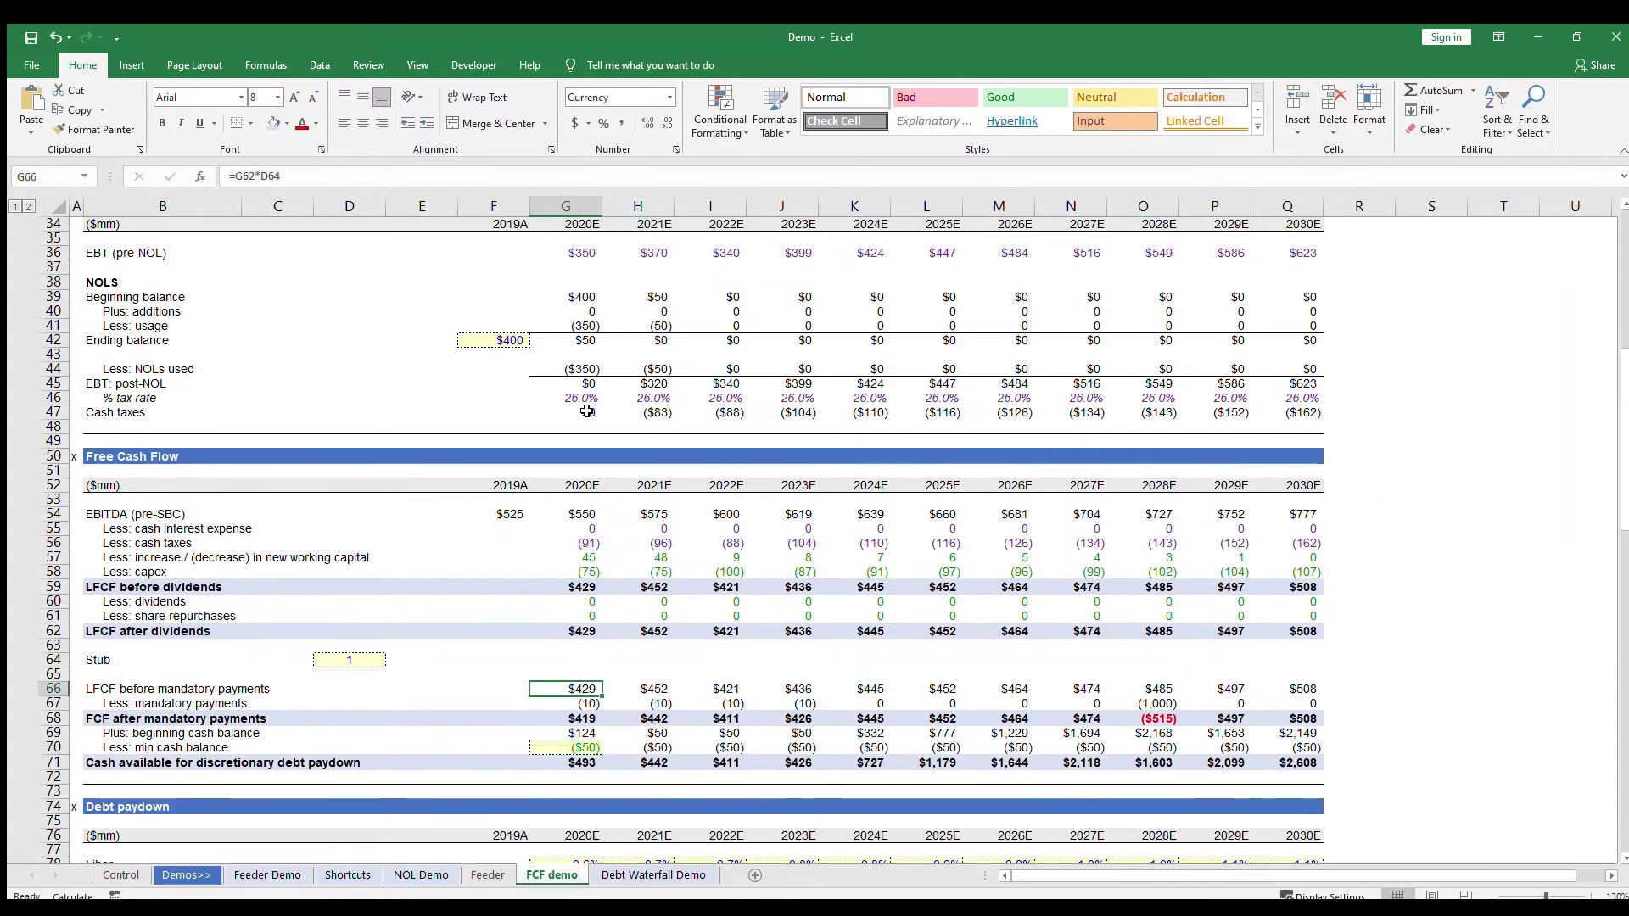
{"action": "key", "text": "Down"}
{"action": "key", "text": "Right"}
{"action": "key", "text": "Right"}
{"action": "key", "text": "Right"}
{"action": "key", "text": "Right"}
{"action": "key", "text": "Right"}
{"action": "key", "text": "Right"}
{"action": "key", "text": "Right"}
{"action": "key", "text": "Right"}
{"action": "key", "text": "Right"}
{"action": "key", "text": "Right"}
{"action": "key", "text": "Right"}
{"action": "key", "text": "Left"}
{"action": "key", "text": "Left"}
{"action": "key", "text": "Left"}
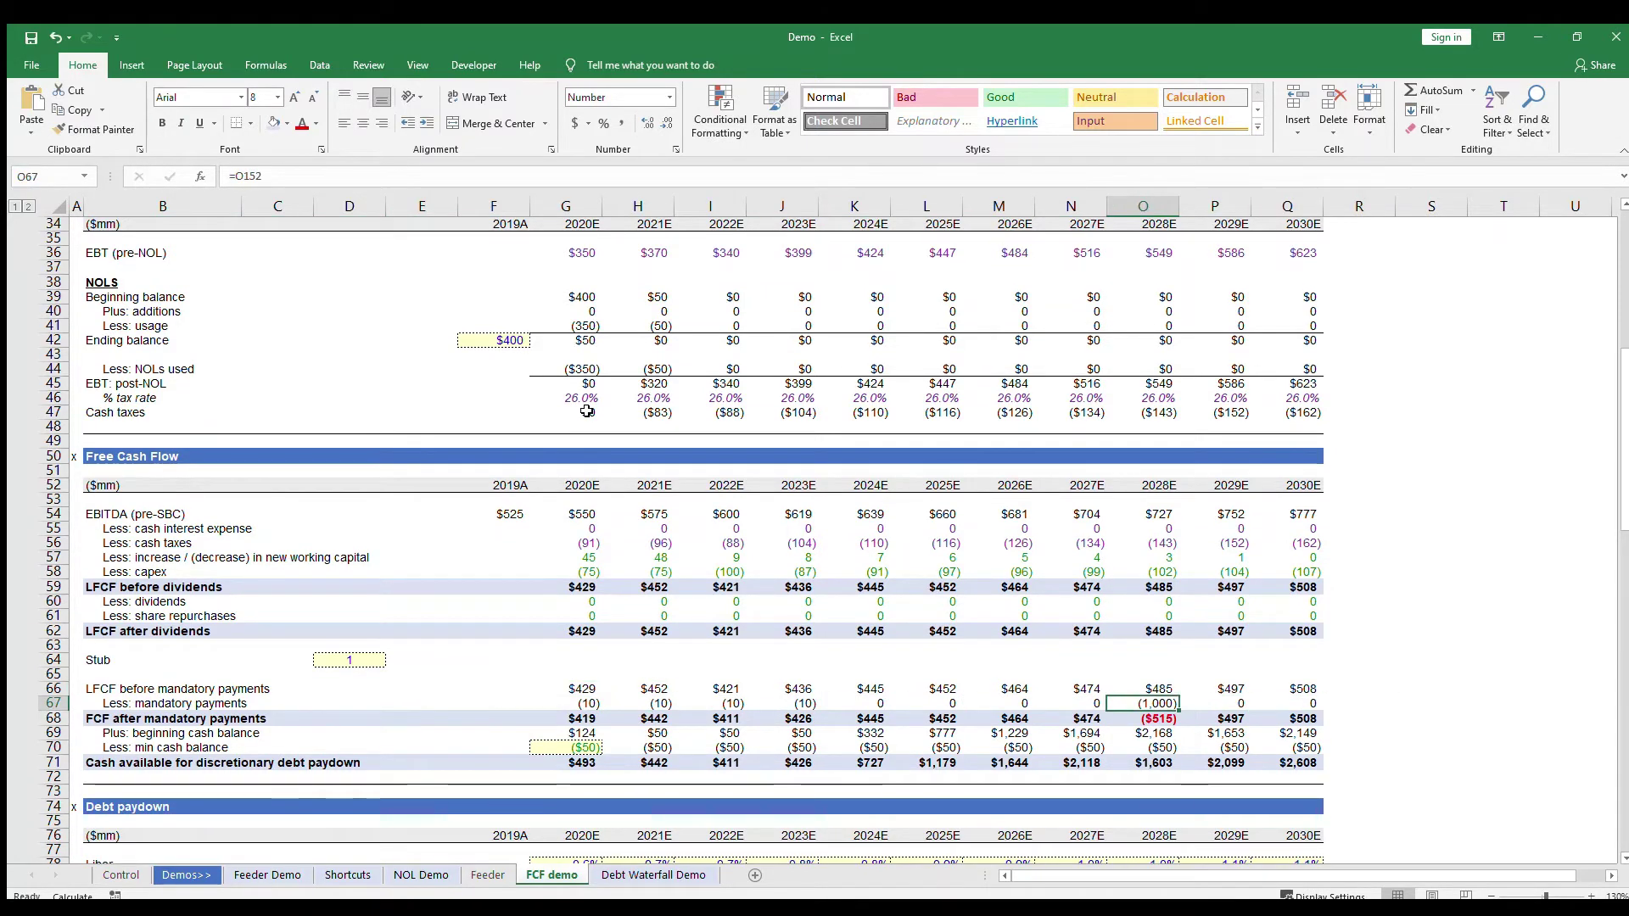
- Total the 2028E FCF after mandatory payments with AutoSum in O68
{"action": "key", "text": "Down"}
{"action": "key", "text": "alt+equal"}
{"action": "key", "text": "Return"}
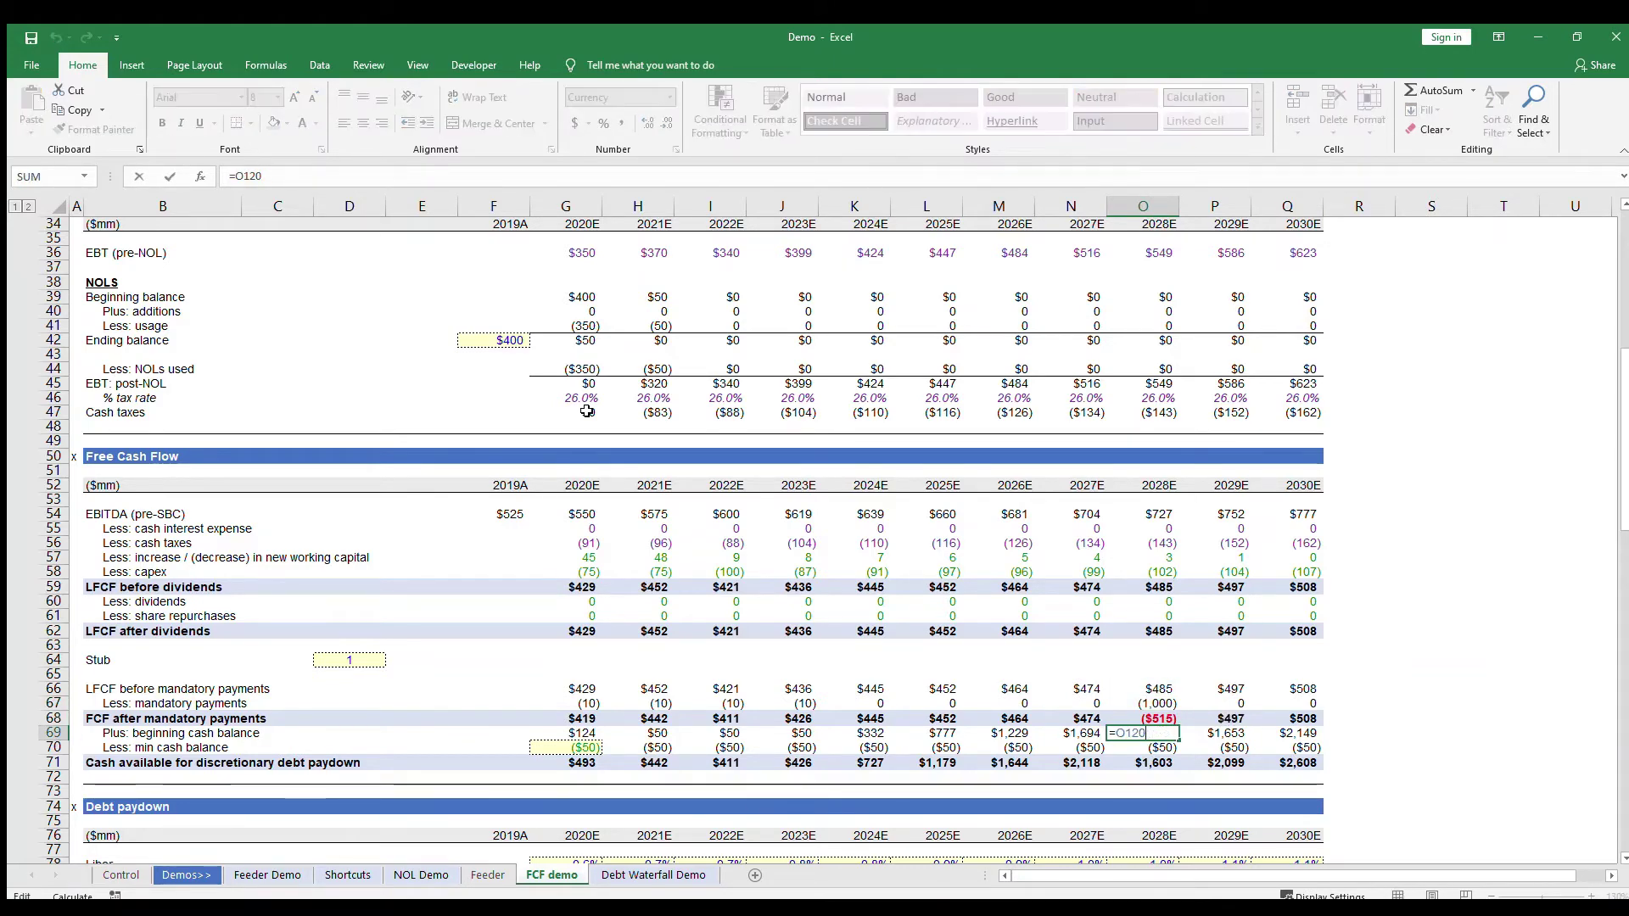
- Select the Cash section block from the beginning balance through 2030E
{"action": "key", "text": "Down"}
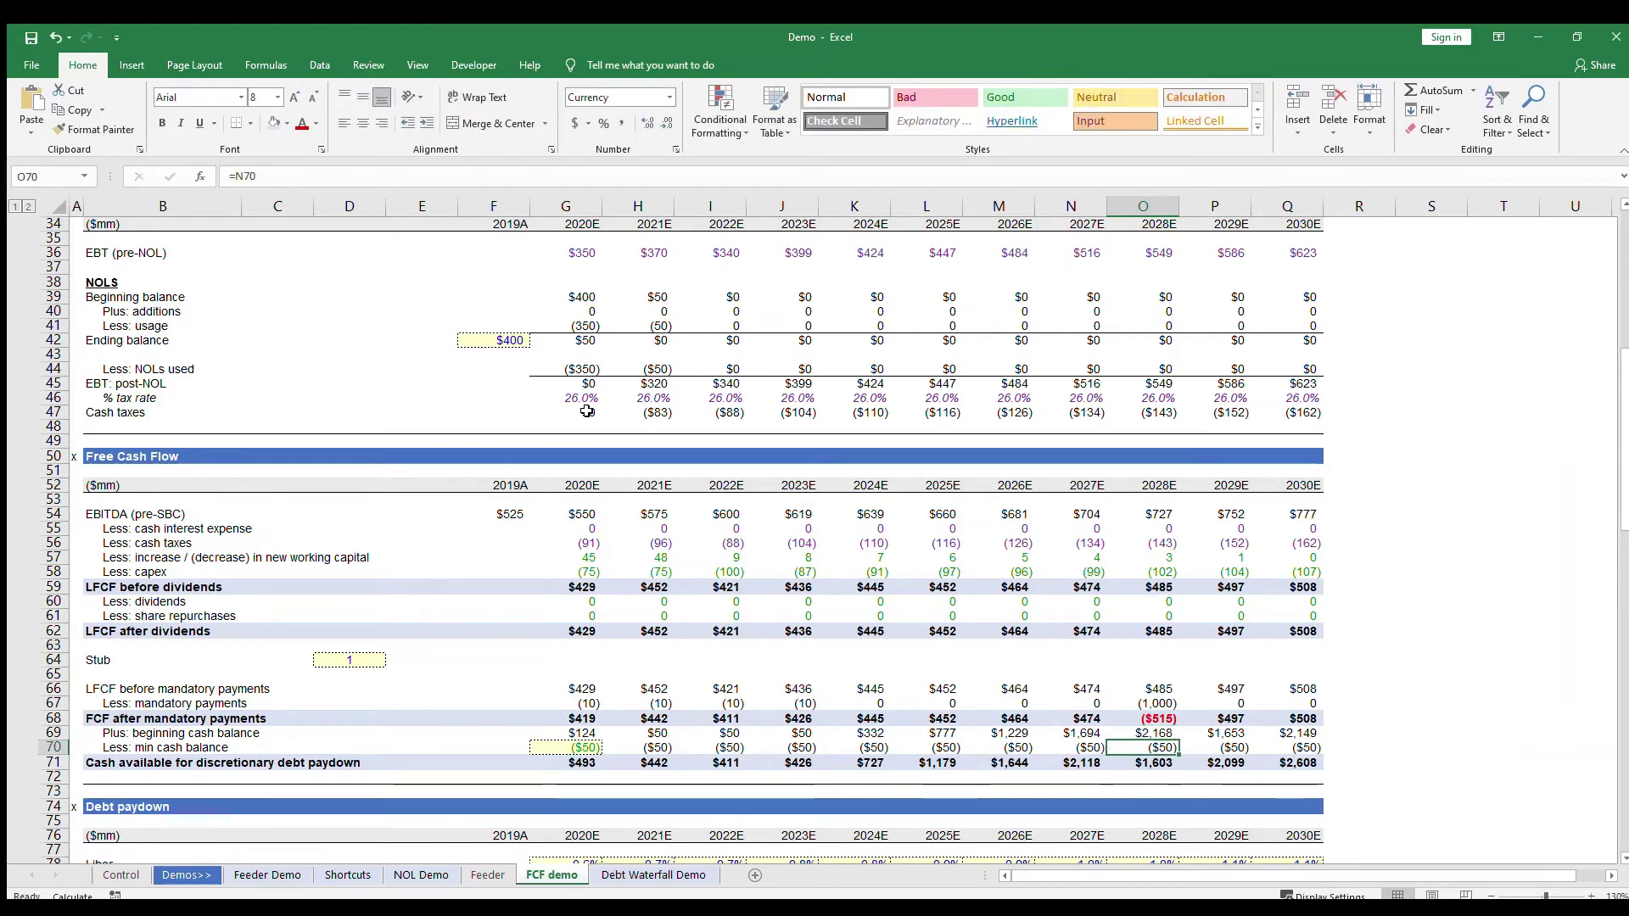
{"action": "key", "text": "Left"}
{"action": "key", "text": "ctrl+Left"}
{"action": "key", "text": "Up"}
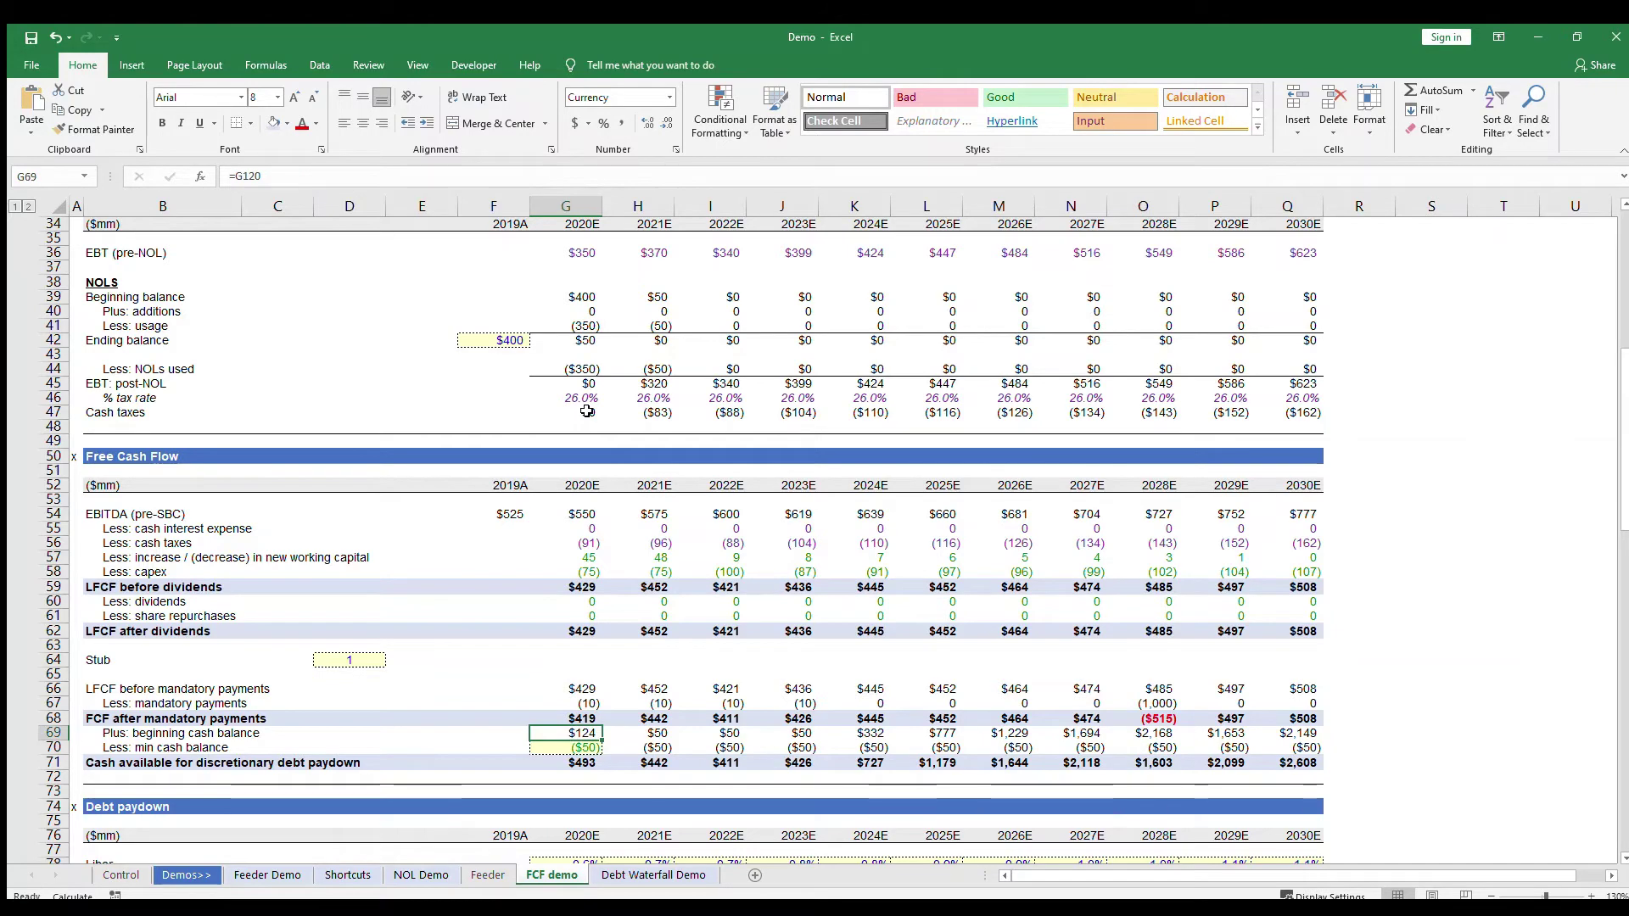
{"action": "key", "text": "Left"}
{"action": "key", "text": "Left"}
{"action": "key", "text": "Left"}
{"action": "key", "text": "Left"}
{"action": "key", "text": "Left"}
{"action": "key", "text": "Left"}
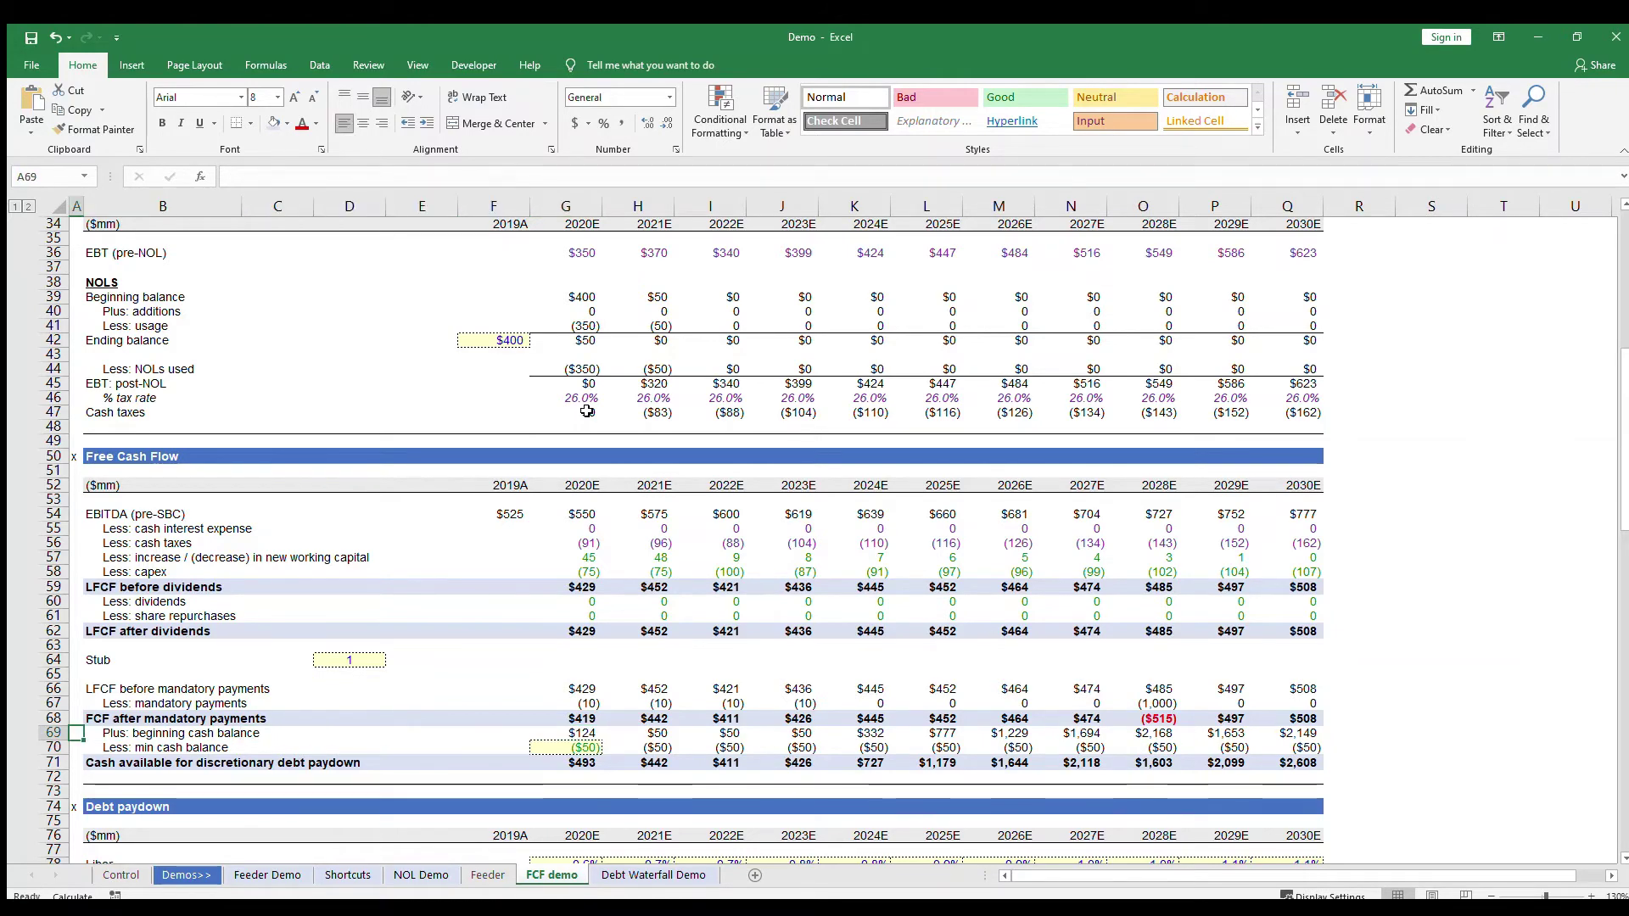
{"action": "key", "text": "ctrl+Down"}
{"action": "key", "text": "ctrl+Down"}
{"action": "key", "text": "Up"}
{"action": "key", "text": "Up"}
{"action": "key", "text": "Right"}
{"action": "key", "text": "Up"}
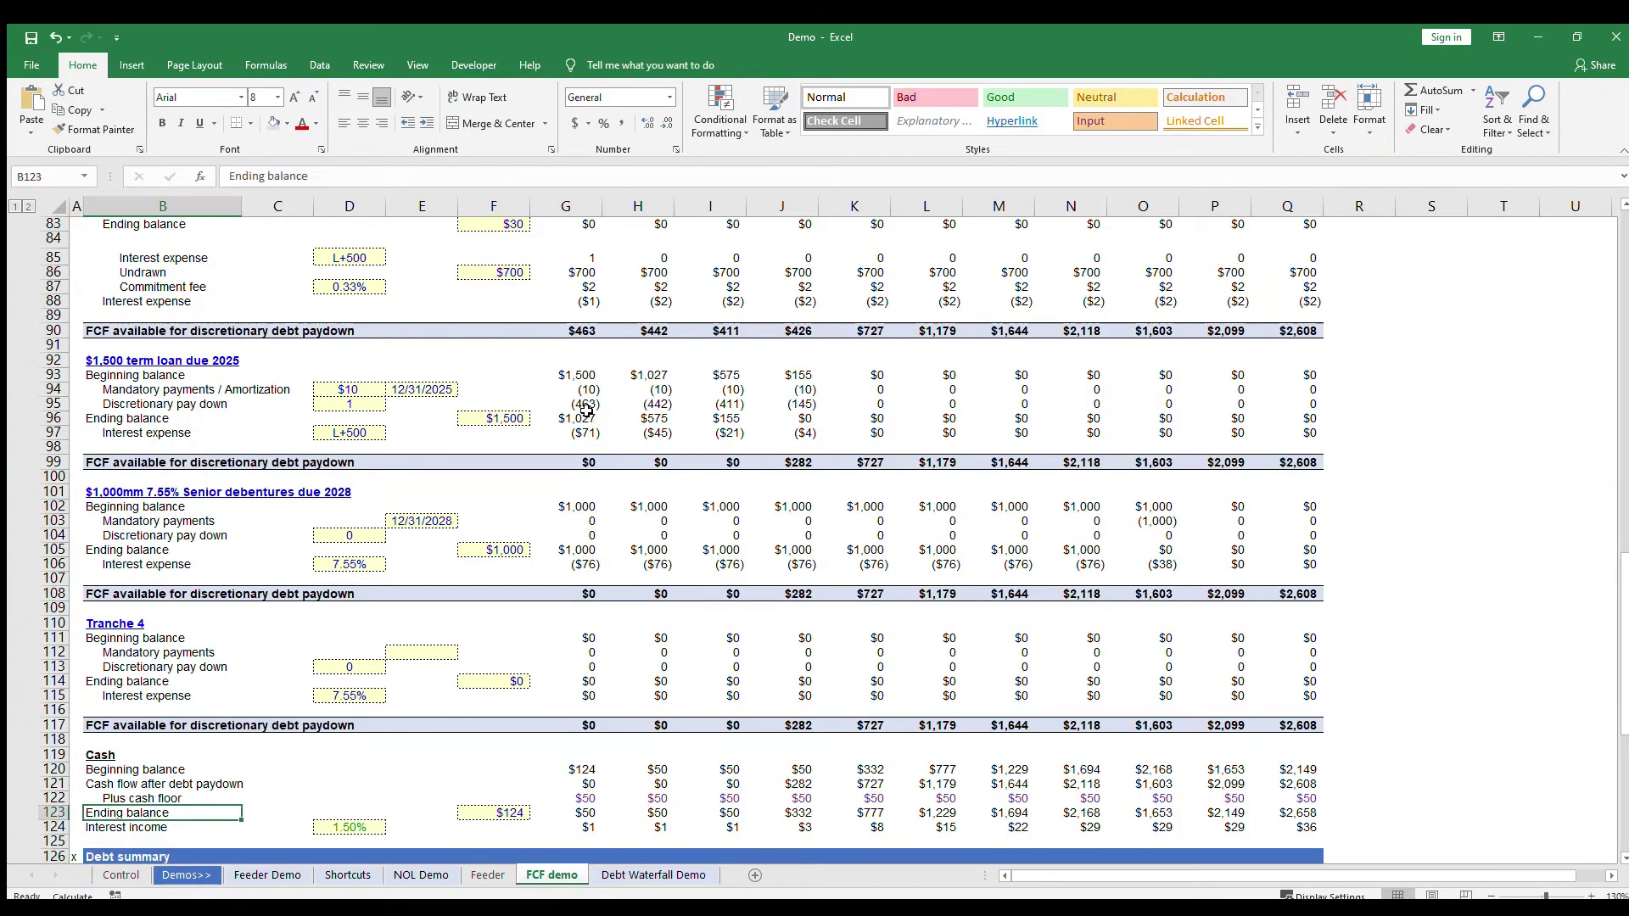
{"action": "key", "text": "Up"}
{"action": "key", "text": "Up"}
{"action": "key", "text": "Up"}
{"action": "key", "text": "Up"}
{"action": "key", "text": "ctrl+shift+Down"}
{"action": "key", "text": "shift+Right"}
{"action": "key", "text": "shift+Right"}
{"action": "key", "text": "shift+Right"}
{"action": "key", "text": "shift+Right"}
{"action": "key", "text": "shift+Right"}
{"action": "key", "text": "shift+Right"}
{"action": "key", "text": "shift+Right"}
{"action": "key", "text": "shift+Right"}
{"action": "key", "text": "shift+Right"}
{"action": "key", "text": "shift+Right"}
{"action": "key", "text": "shift+Right"}
{"action": "key", "text": "shift+Right"}
{"action": "key", "text": "shift+Right"}
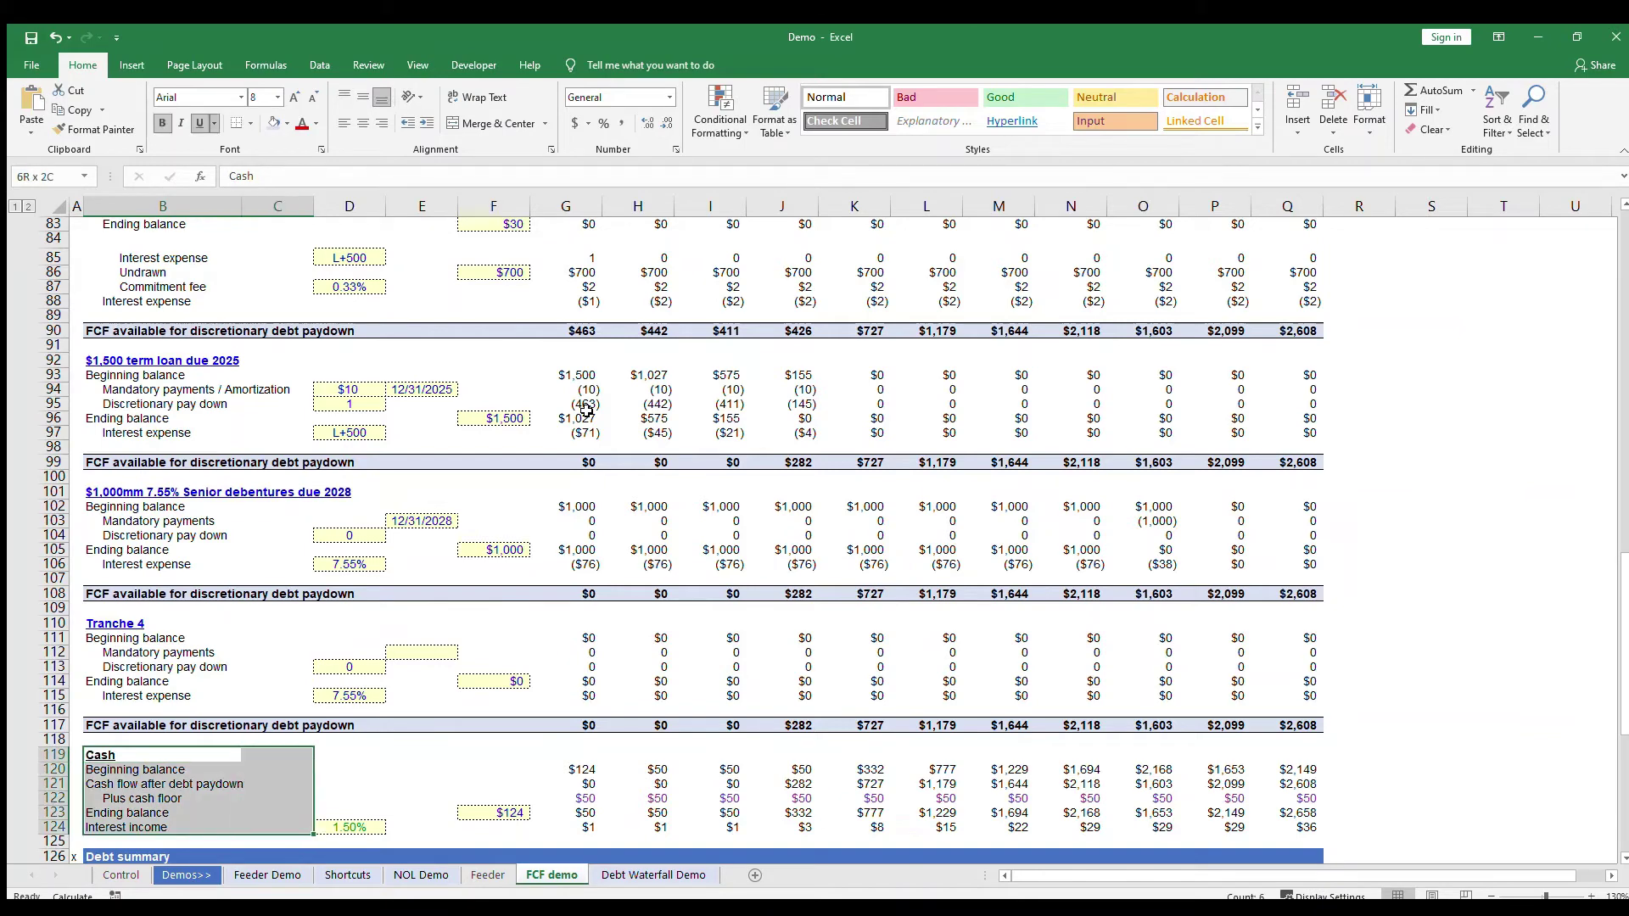
{"action": "key", "text": "shift+Right"}
{"action": "key", "text": "shift+Right"}
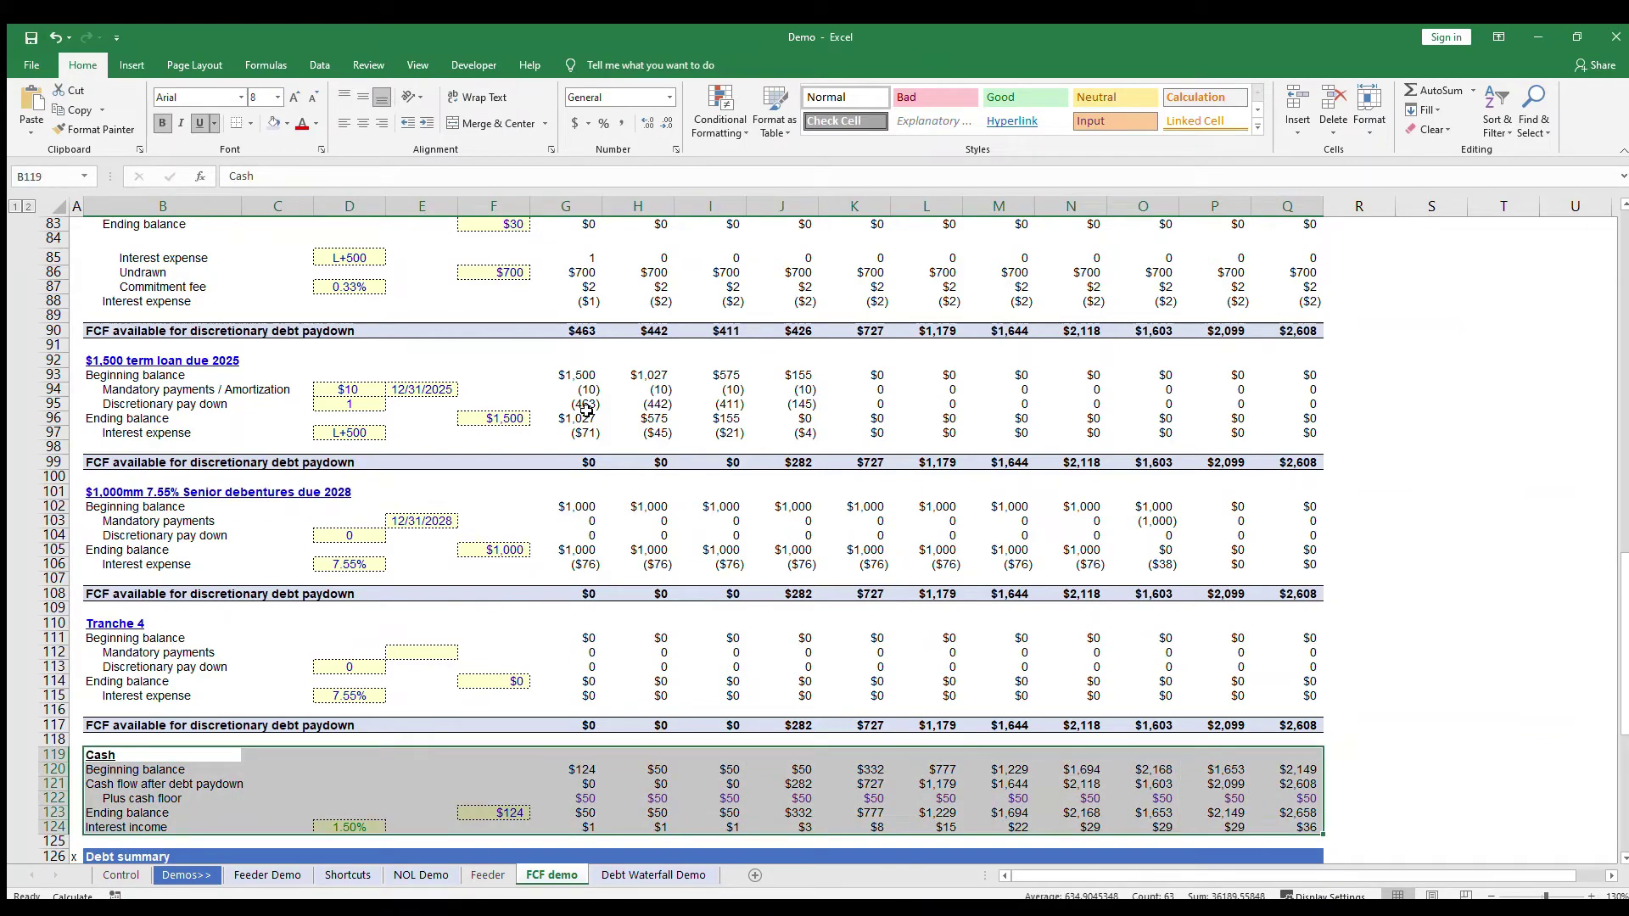
{"action": "key", "text": "Down"}
{"action": "key", "text": "Right"}
{"action": "key", "text": "Right"}
{"action": "key", "text": "Right"}
{"action": "key", "text": "Right"}
{"action": "key", "text": "Right"}
{"action": "key", "text": "Right"}
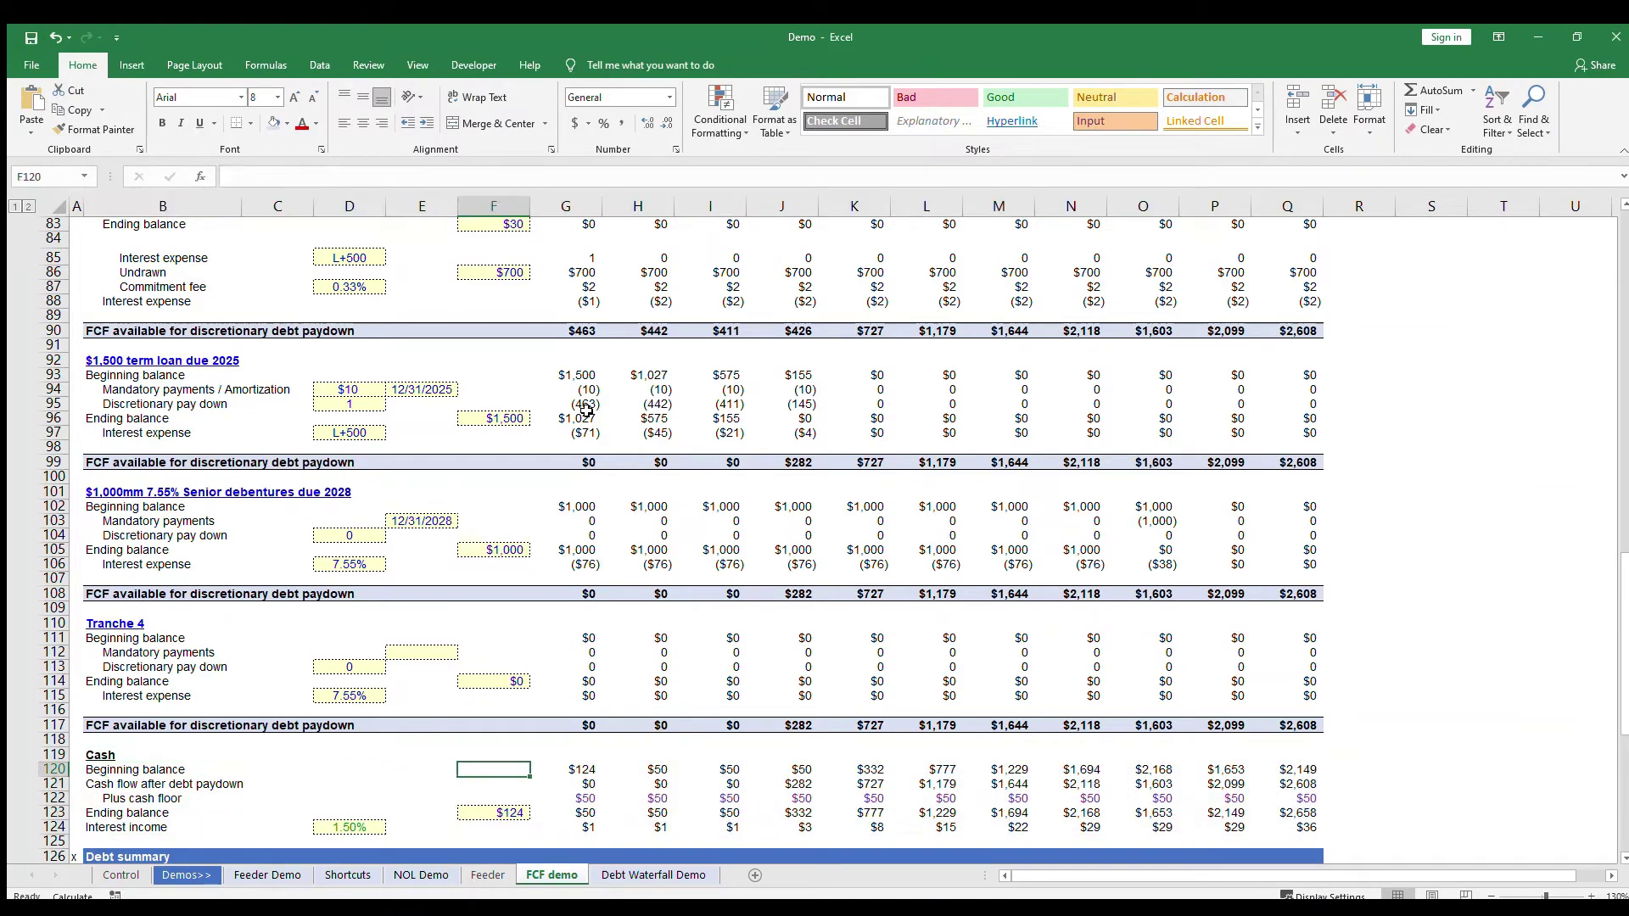
- Inspect the beginning cash, cash flow after debt paydown and FCF available formulas
{"action": "key", "text": "F2"}
{"action": "key", "text": "Escape"}
{"action": "key", "text": "Left"}
{"action": "key", "text": "Down"}
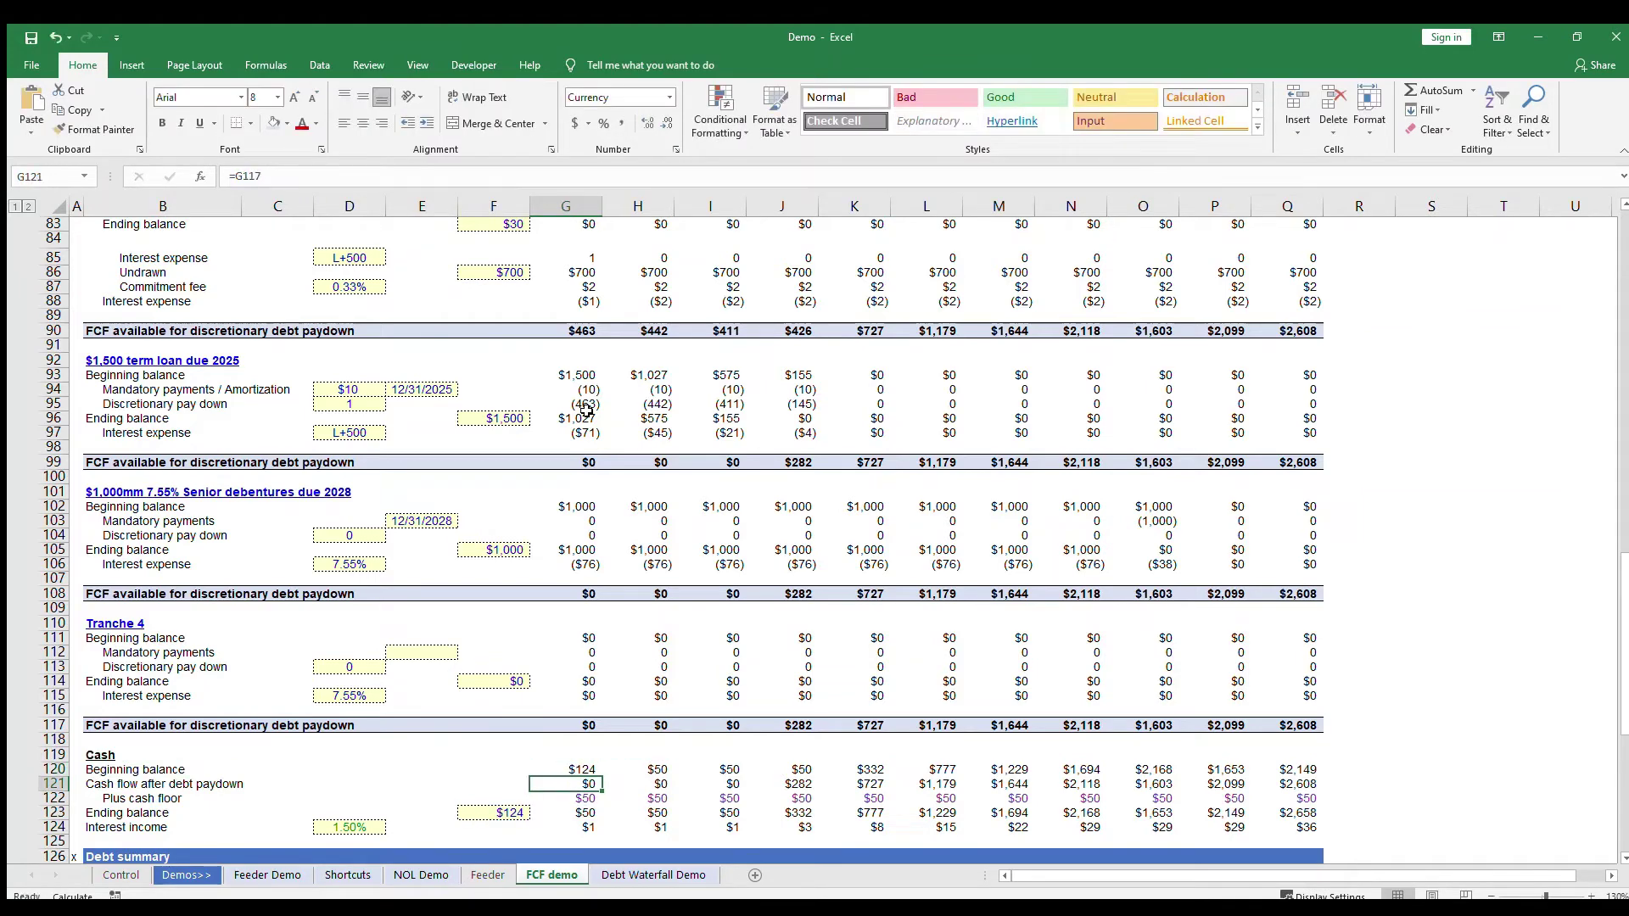
{"action": "key", "text": "F2"}
{"action": "key", "text": "Escape"}
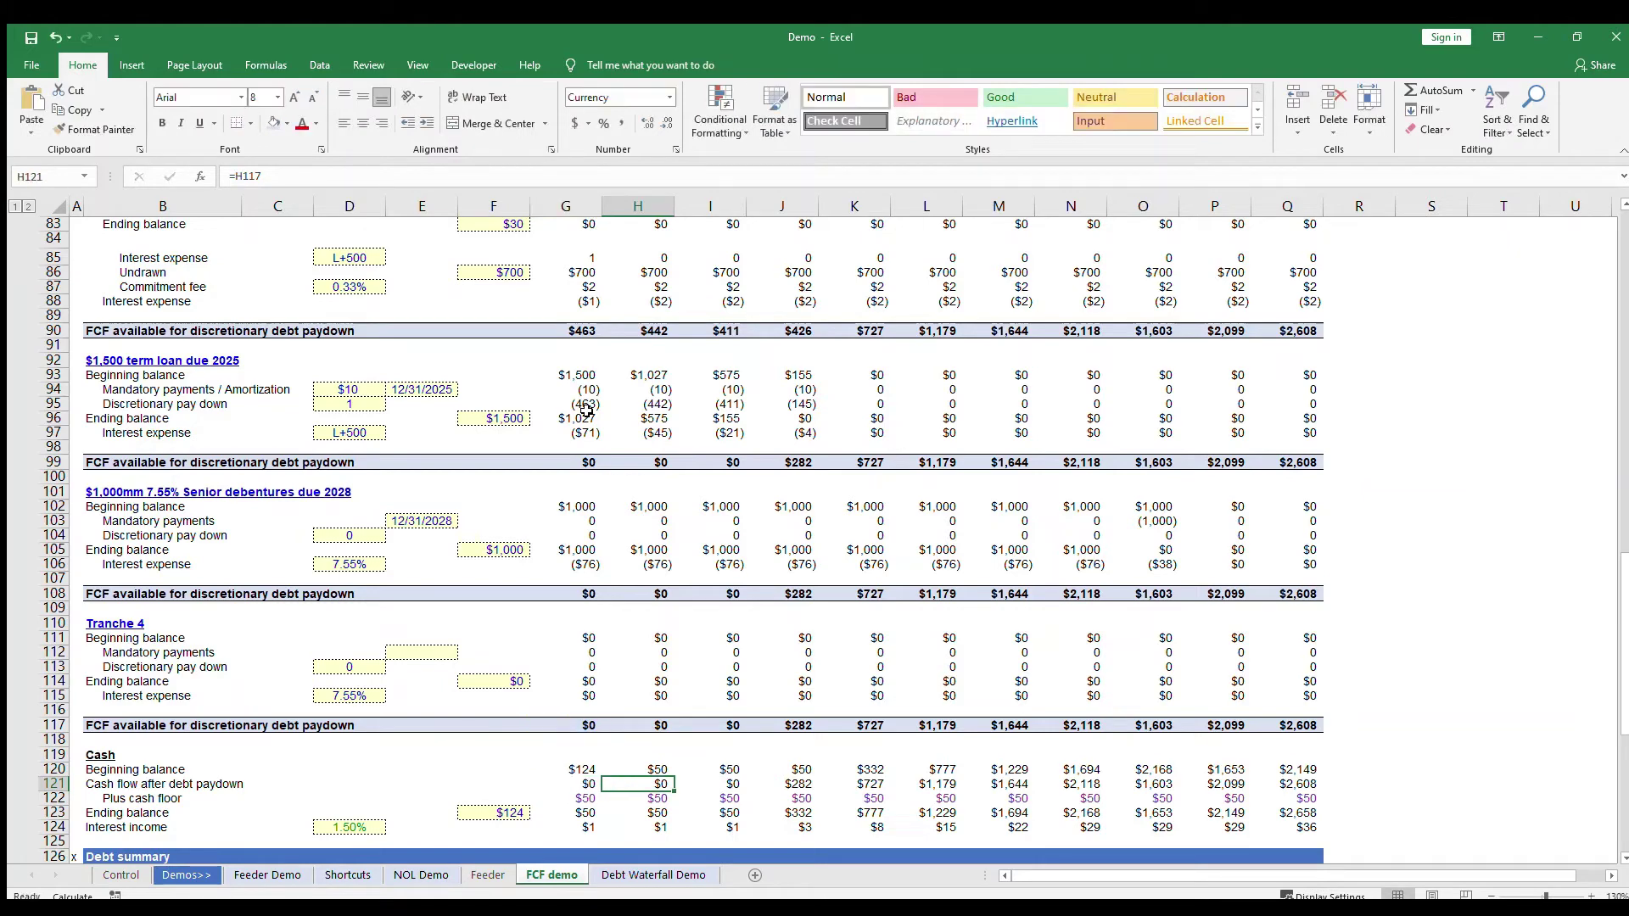
{"action": "key", "text": "F2"}
{"action": "key", "text": "Escape"}
{"action": "key", "text": "Up"}
{"action": "key", "text": "Up"}
{"action": "key", "text": "Up"}
{"action": "key", "text": "Up"}
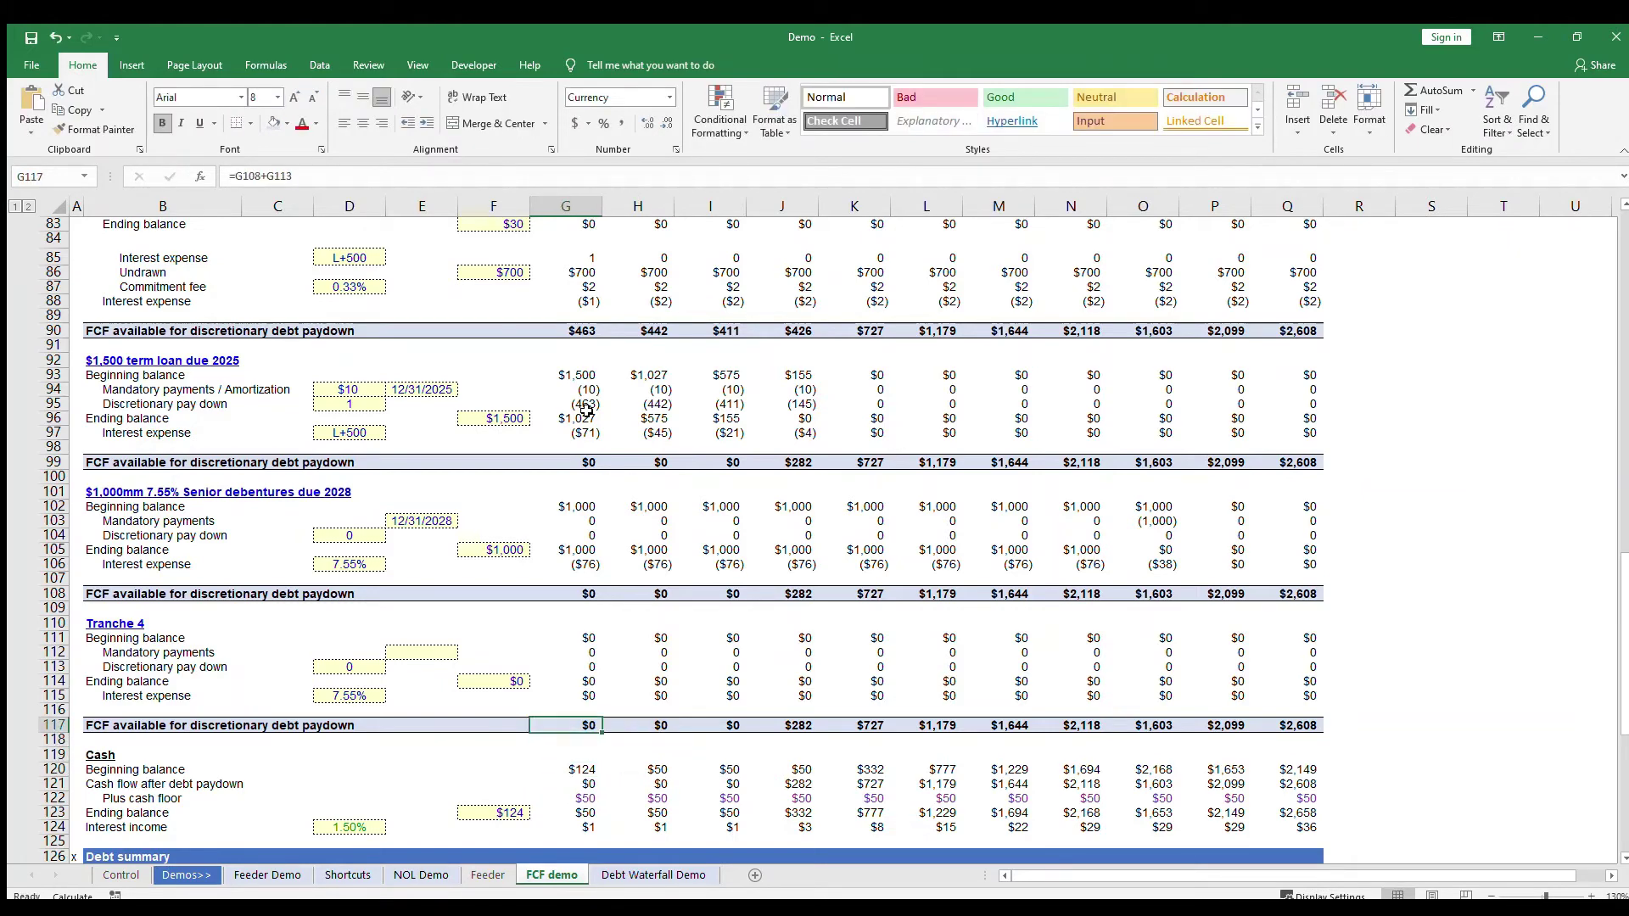
{"action": "key", "text": "ctrl+shift+Right"}
{"action": "key", "text": "ctrl+shift+Left"}
{"action": "key", "text": "Down"}
{"action": "key", "text": "Down"}
{"action": "key", "text": "Down"}
{"action": "key", "text": "Down"}
{"action": "key", "text": "Down"}
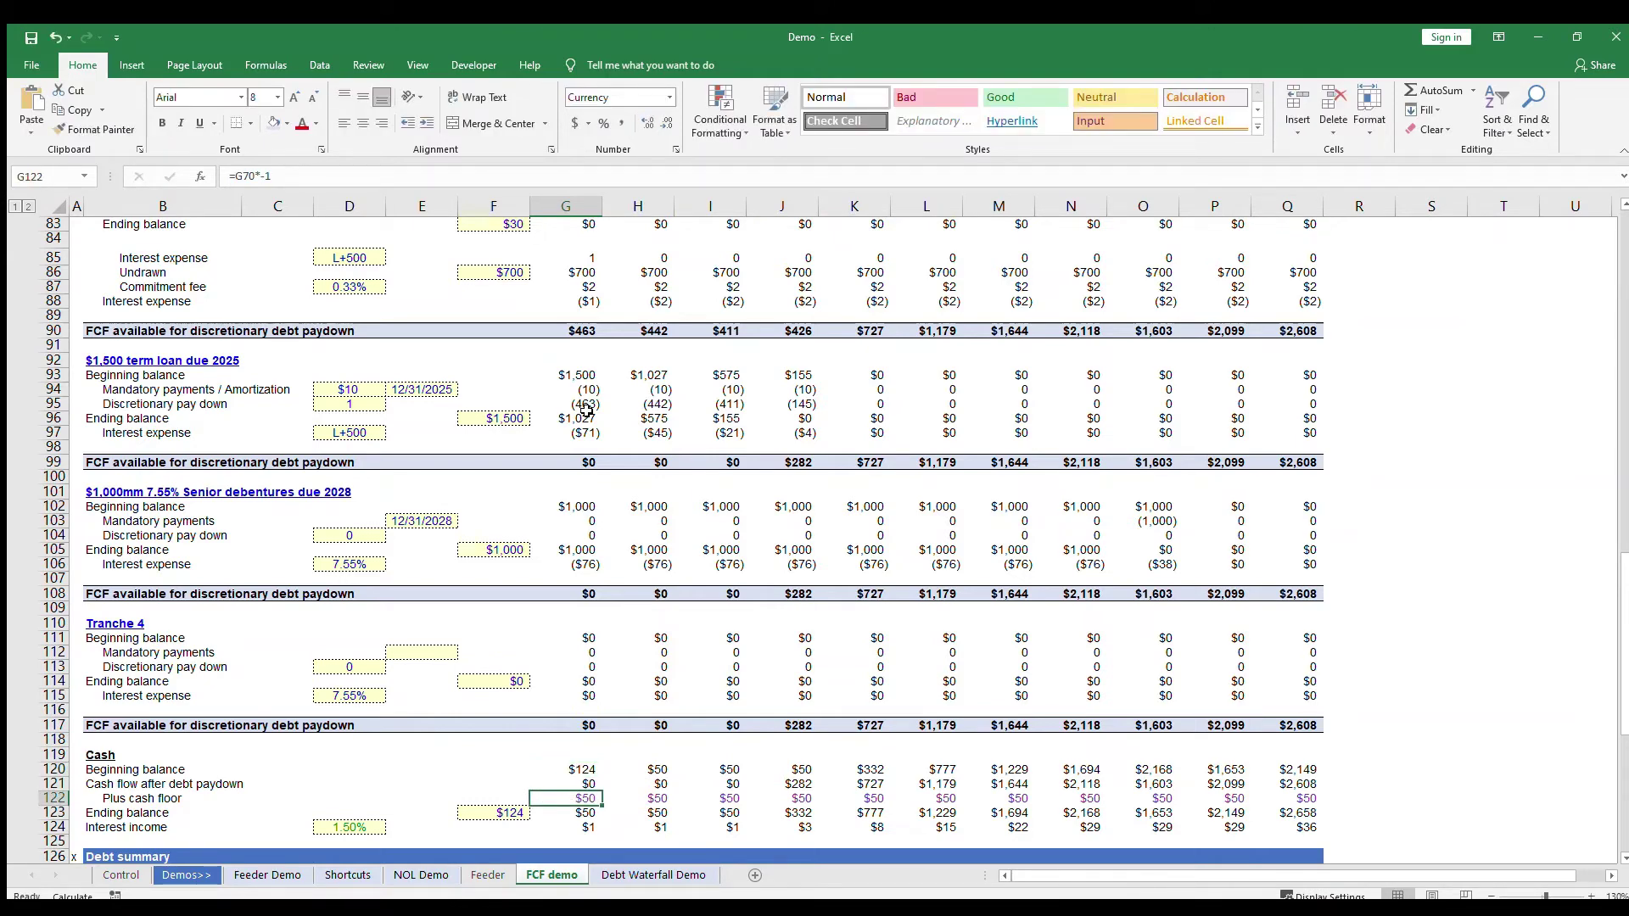
- Rebuild the 2020E cash floor in G122 as =G70*-1, the negated minimum cash balance
{"action": "key", "text": "F2"}
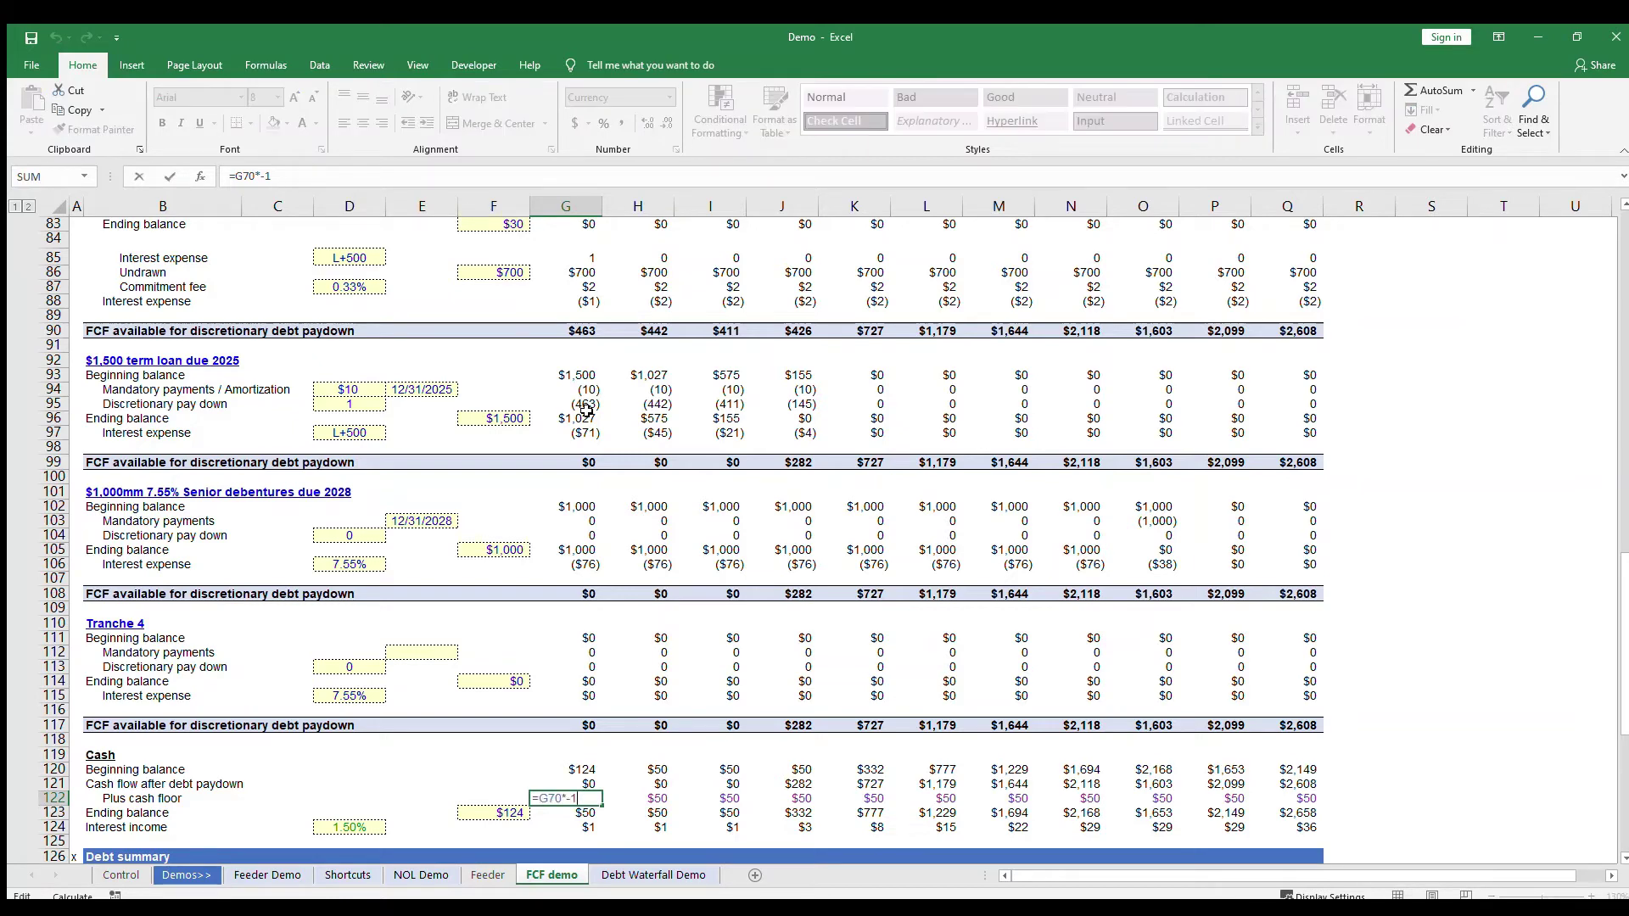
{"action": "key", "text": "Escape"}
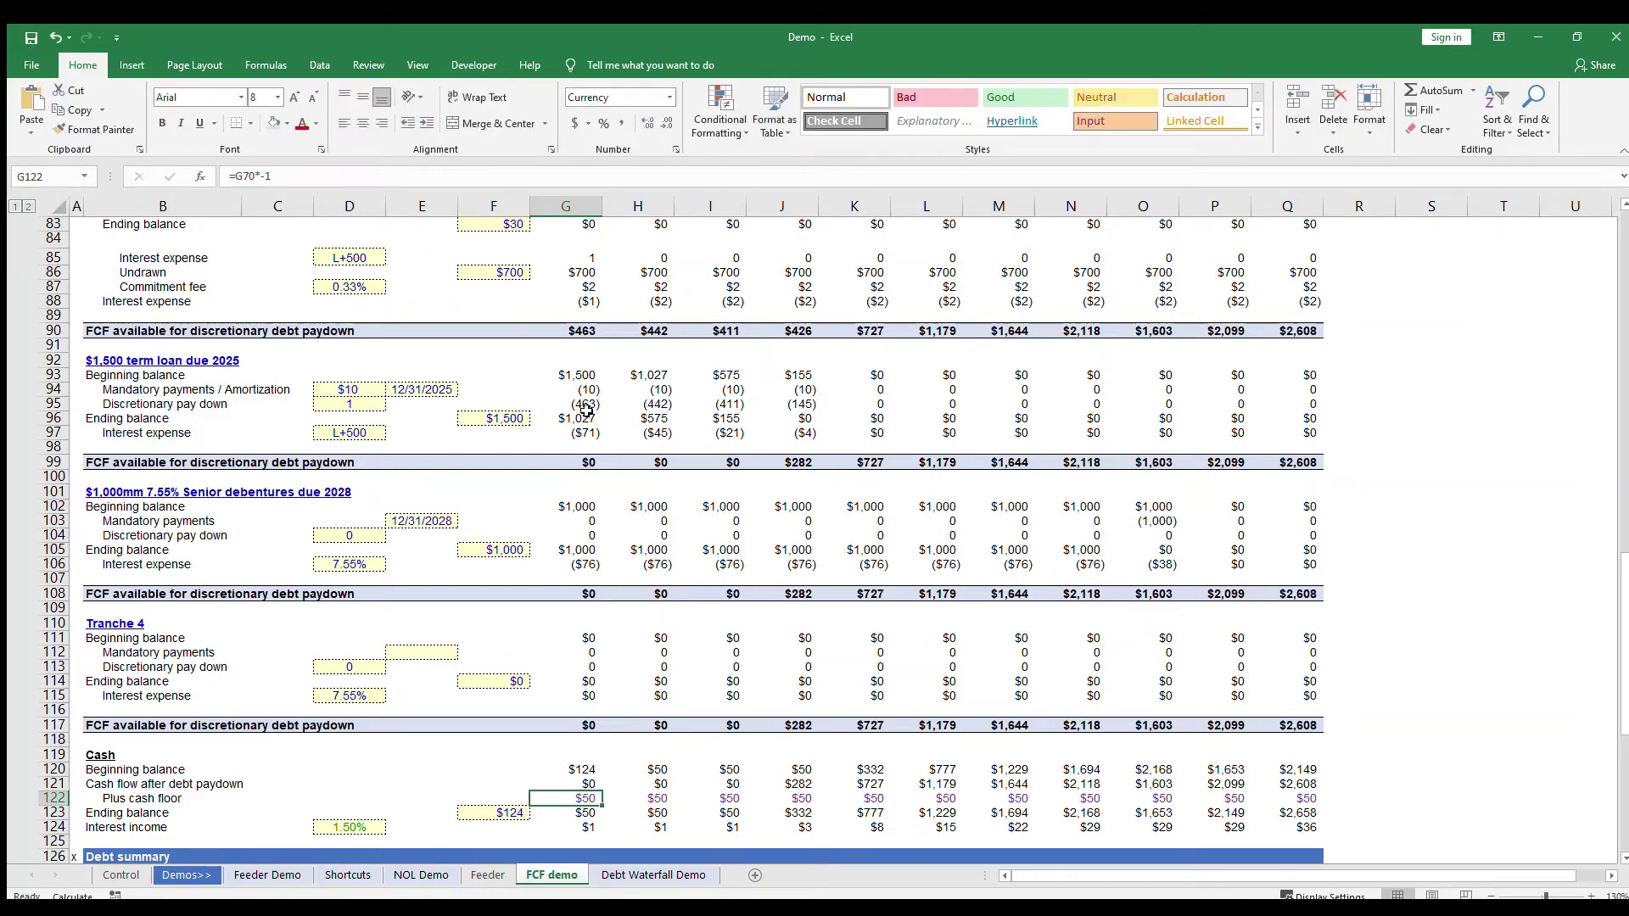
{"action": "type", "text": "="}
{"action": "key", "text": "ctrl+Left"}
{"action": "key", "text": "ctrl+Left"}
{"action": "key", "text": "ctrl+Up"}
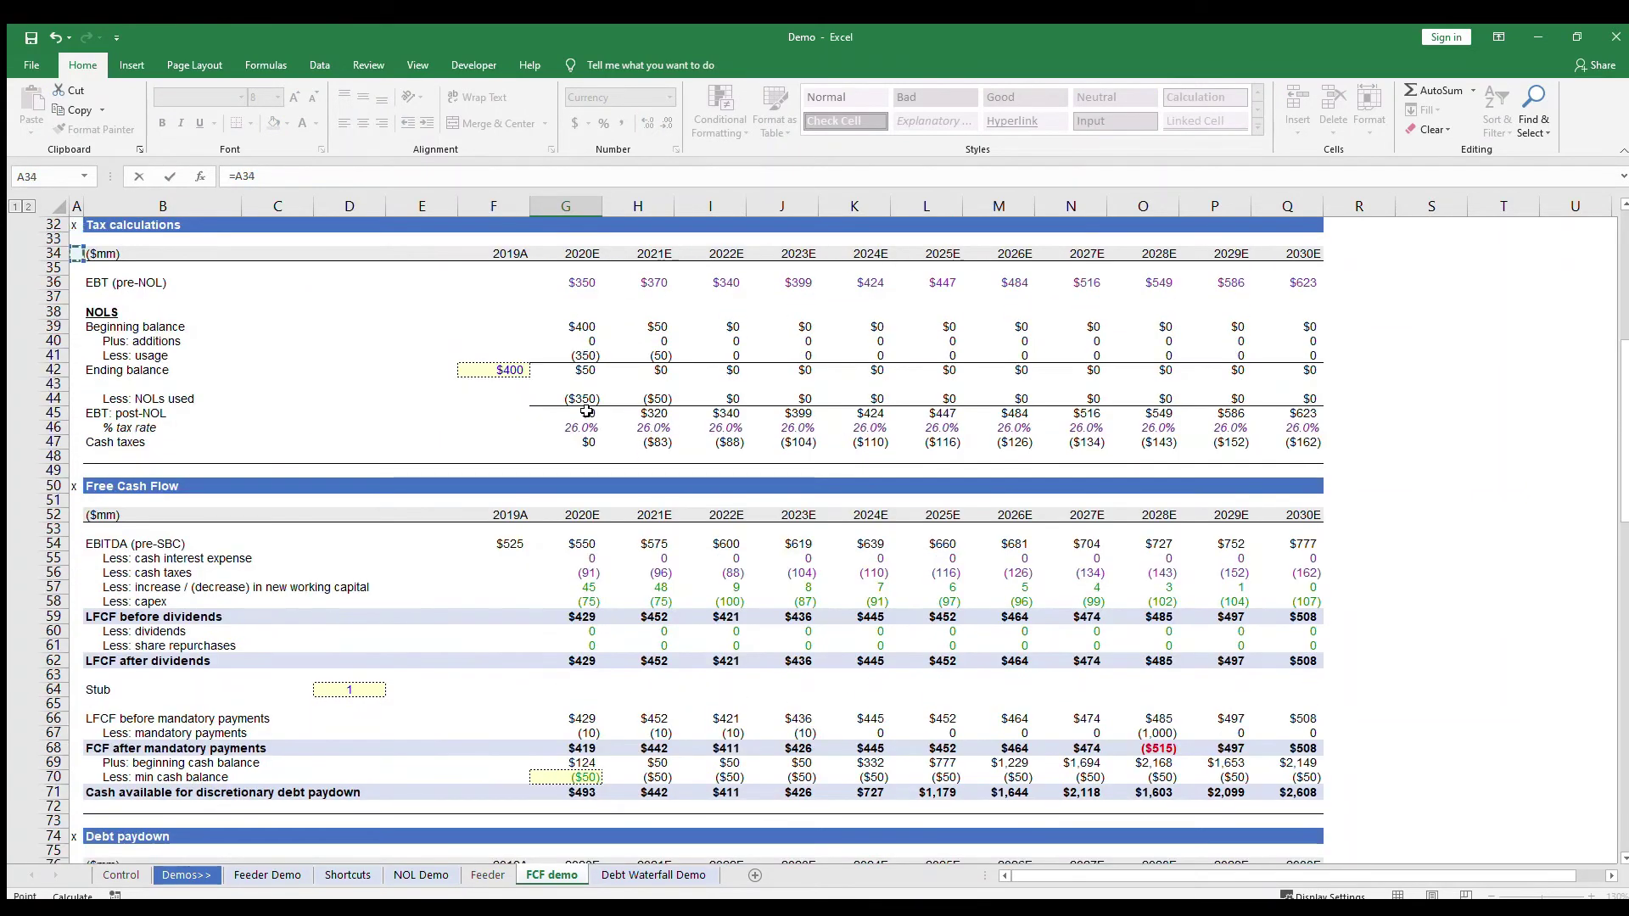
{"action": "key", "text": "Down"}
{"action": "key", "text": "Down"}
{"action": "key", "text": "Down"}
{"action": "key", "text": "Down"}
{"action": "key", "text": "Down"}
{"action": "key", "text": "Down"}
{"action": "key", "text": "Down"}
{"action": "key", "text": "Down"}
{"action": "key", "text": "Down"}
{"action": "key", "text": "Down"}
{"action": "key", "text": "Down"}
{"action": "key", "text": "Down"}
{"action": "key", "text": "Down"}
{"action": "key", "text": "Down"}
{"action": "key", "text": "Down"}
{"action": "key", "text": "Down"}
{"action": "key", "text": "Down"}
{"action": "key", "text": "Down"}
{"action": "key", "text": "Down"}
{"action": "key", "text": "Down"}
{"action": "key", "text": "Right"}
{"action": "key", "text": "Right"}
{"action": "key", "text": "Right"}
{"action": "key", "text": "Right"}
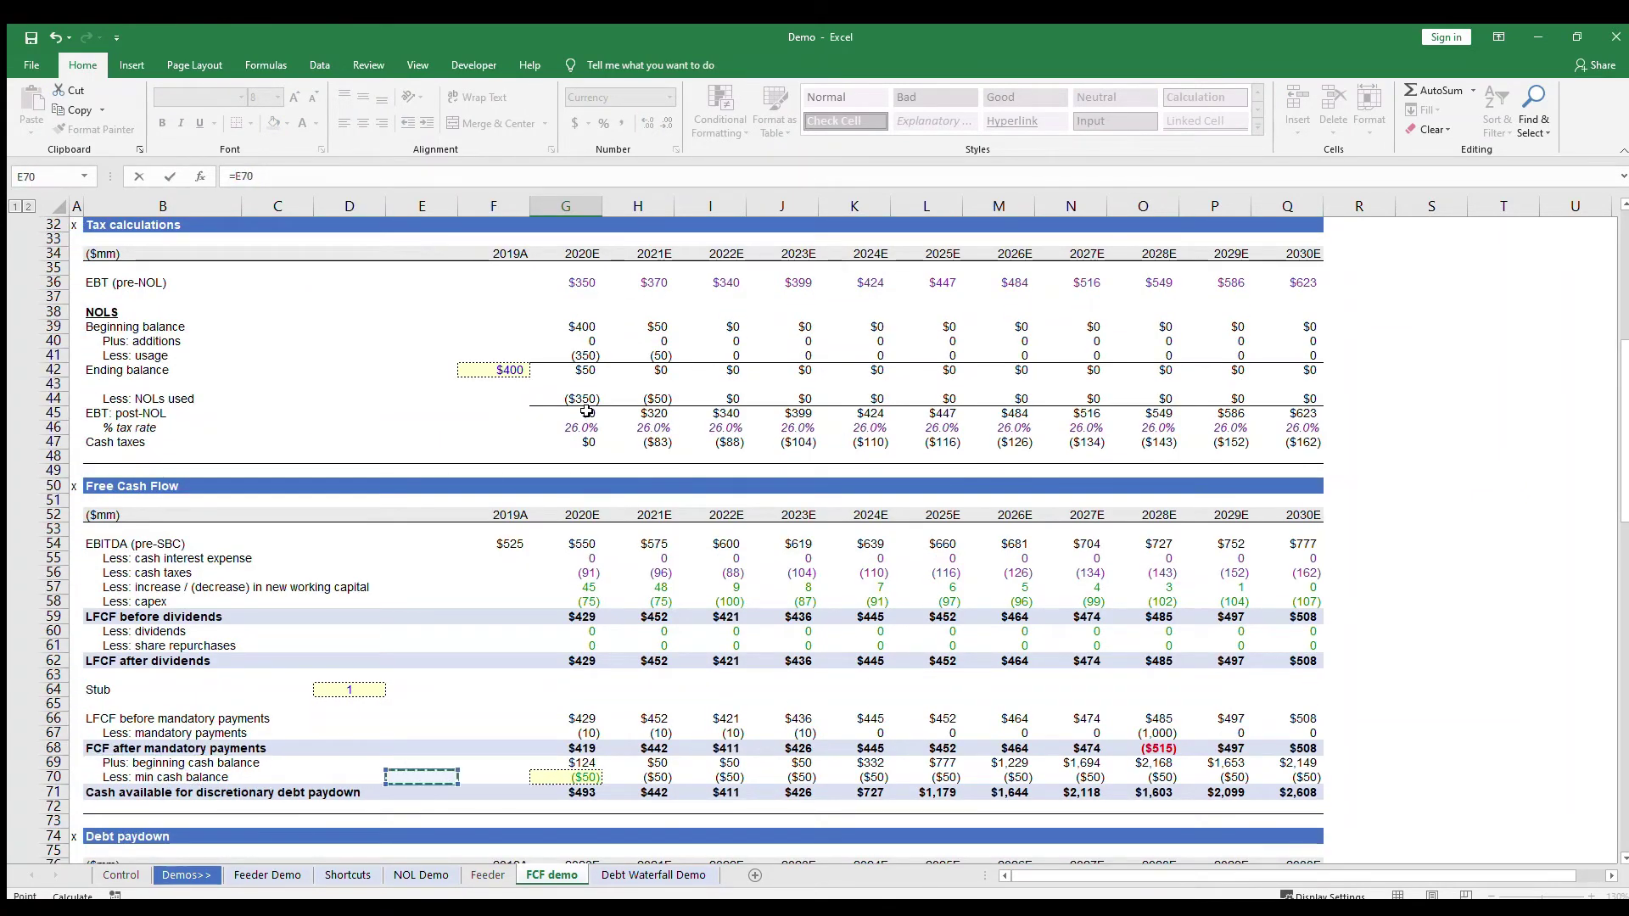
{"action": "key", "text": "Right"}
{"action": "key", "text": "Right"}
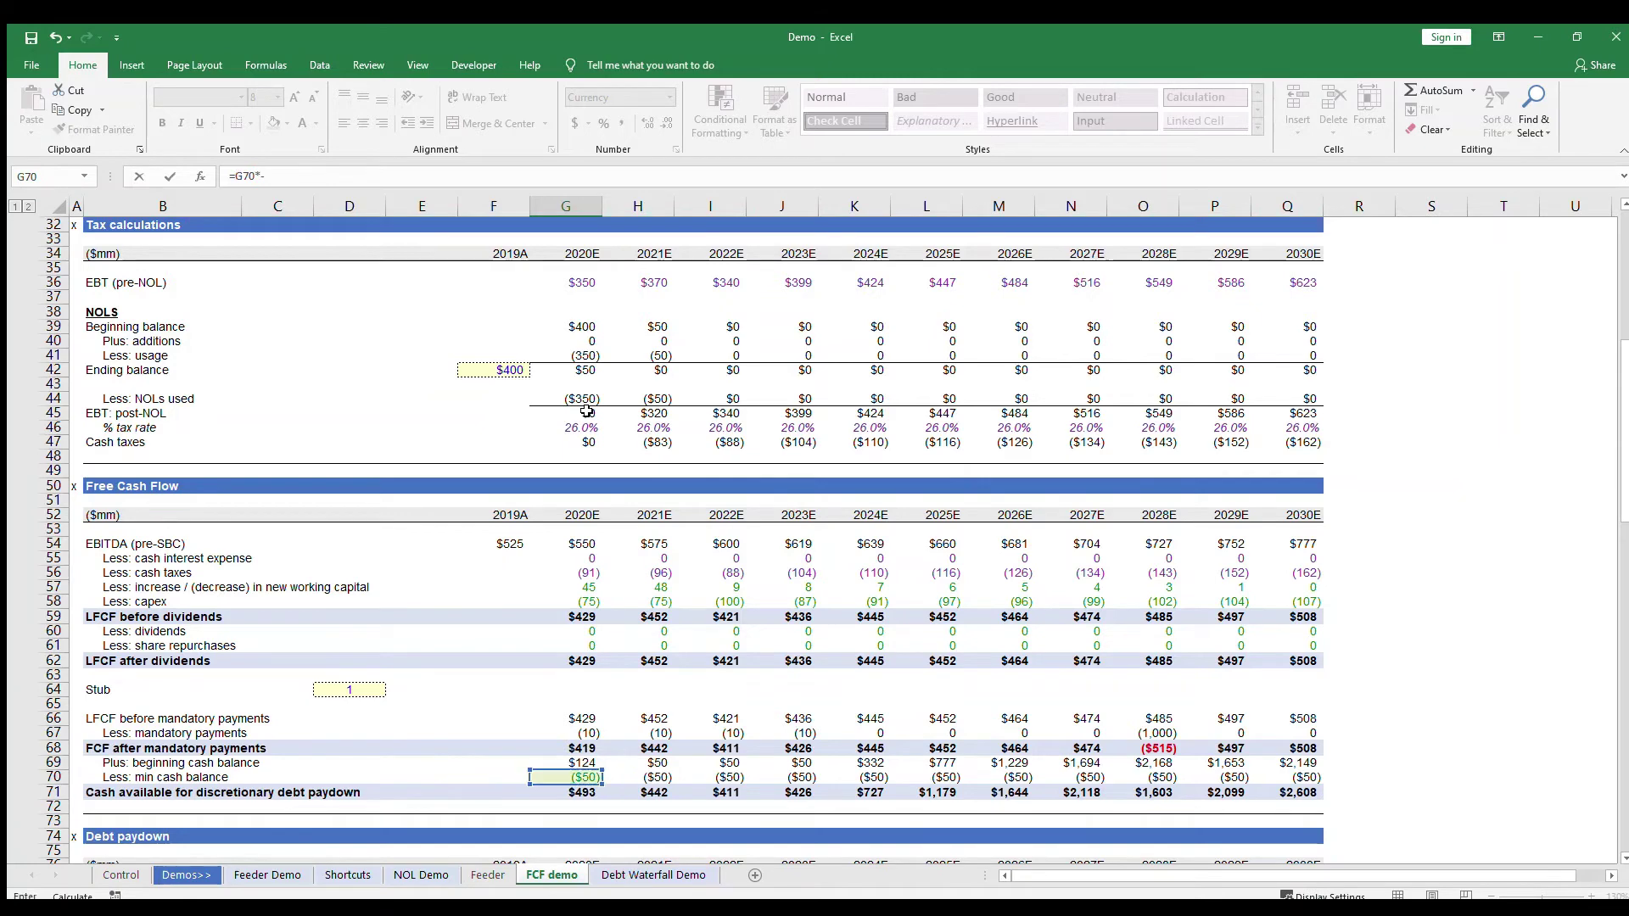
{"action": "type", "text": "*-1"}
{"action": "key", "text": "Return"}
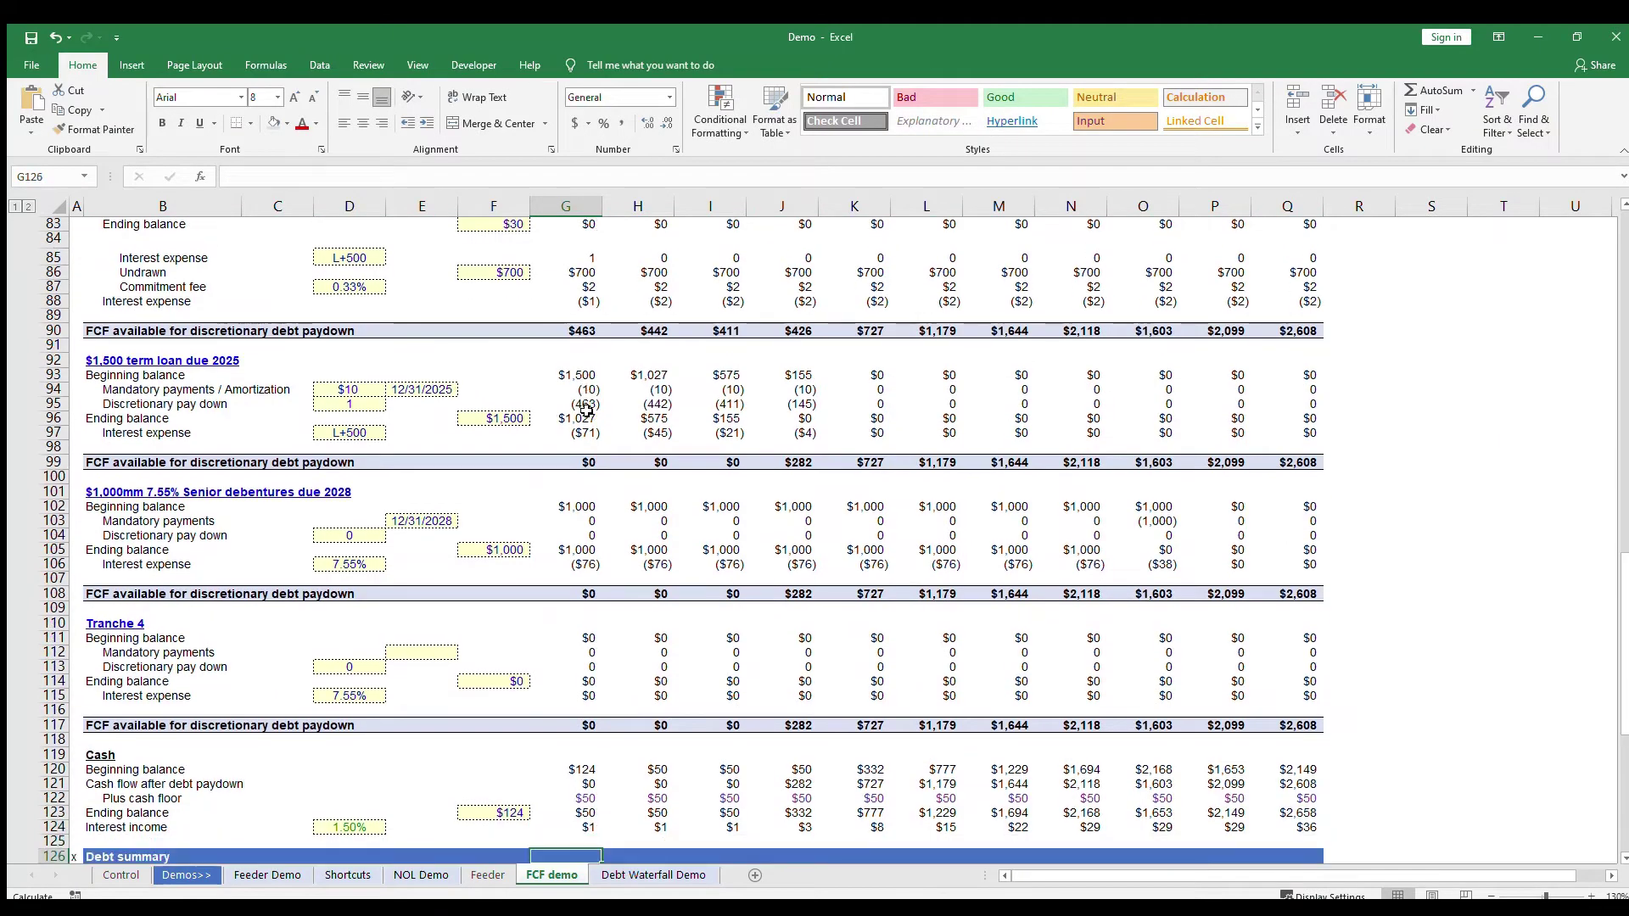
- Confirm the G124 interest income AVERAGE formula and leave it unchanged
{"action": "key", "text": "Down"}
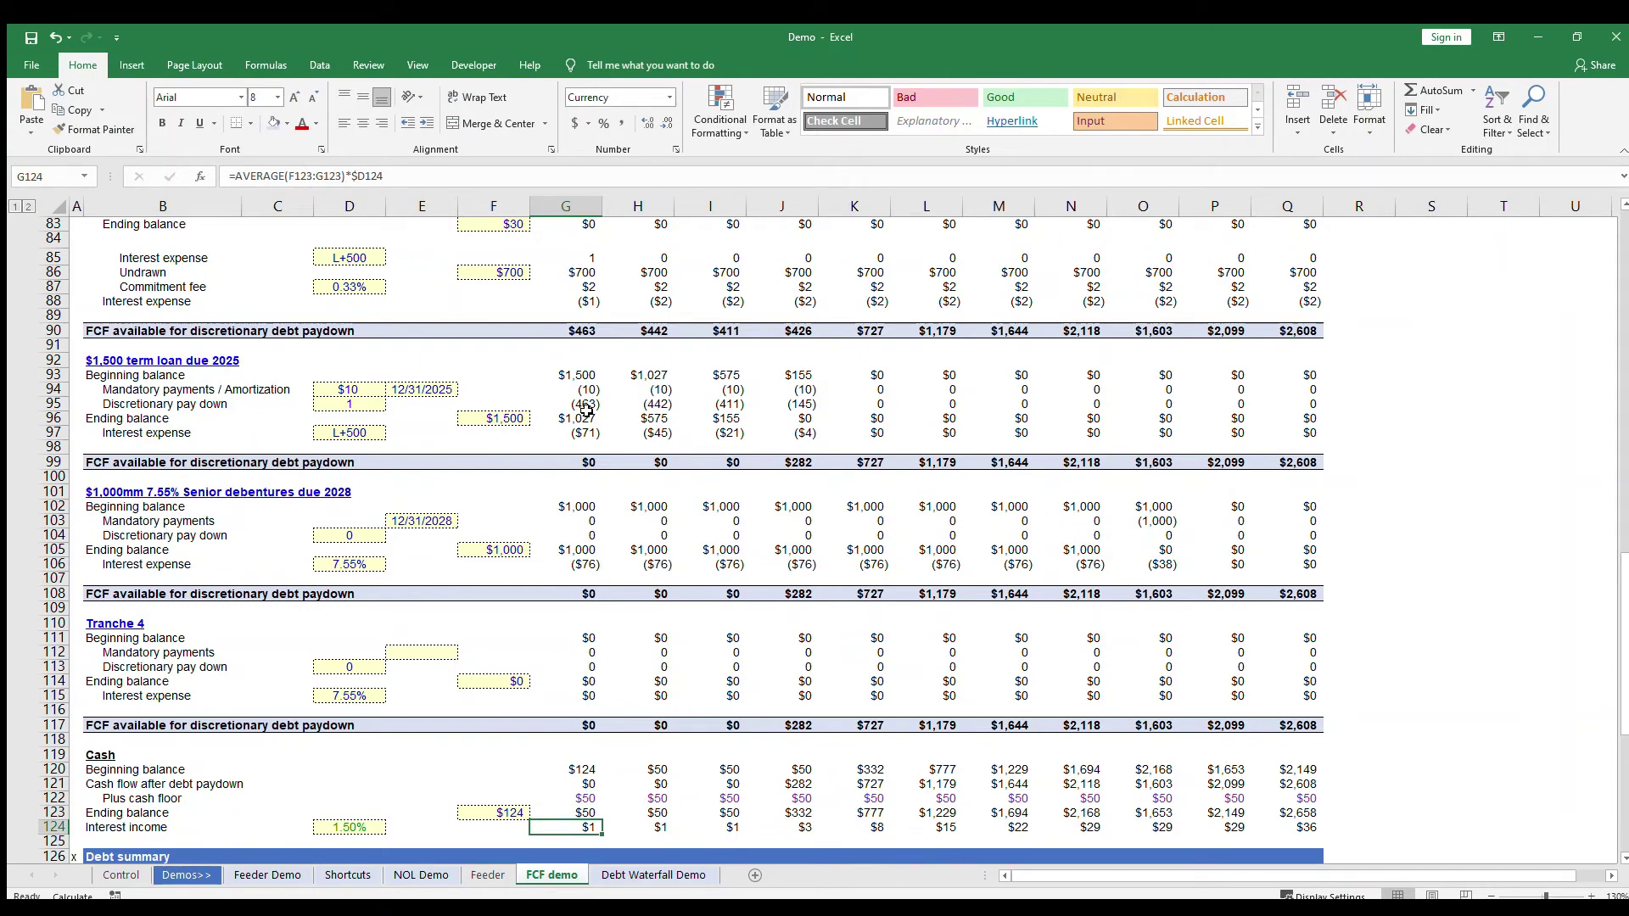
{"action": "key", "text": "F2"}
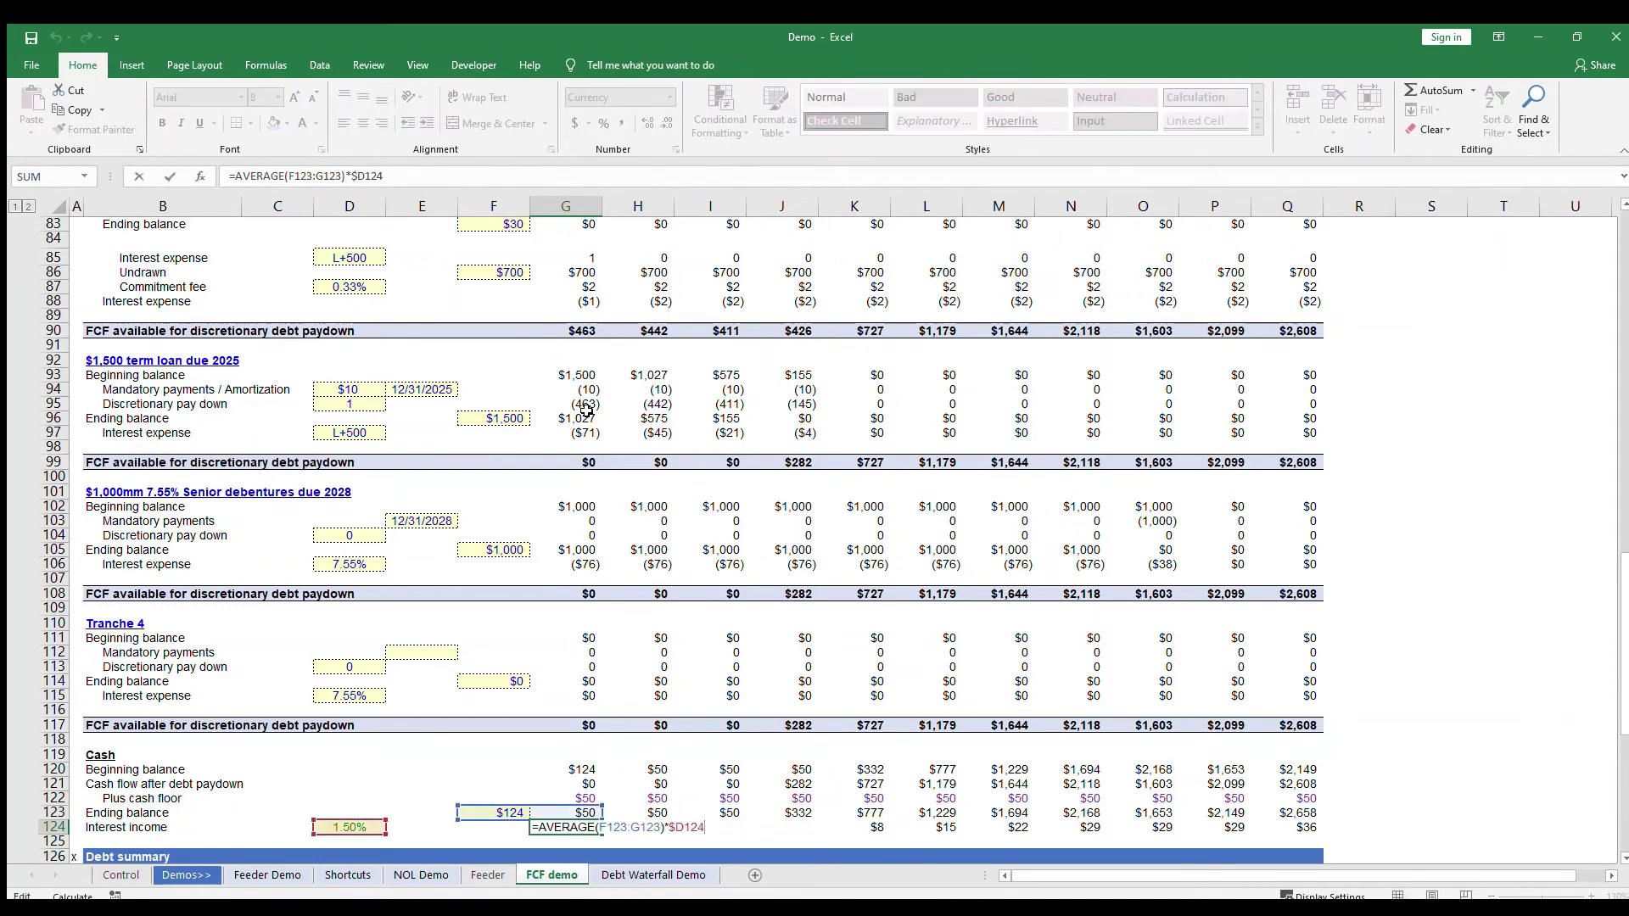
{"action": "key", "text": "Escape"}
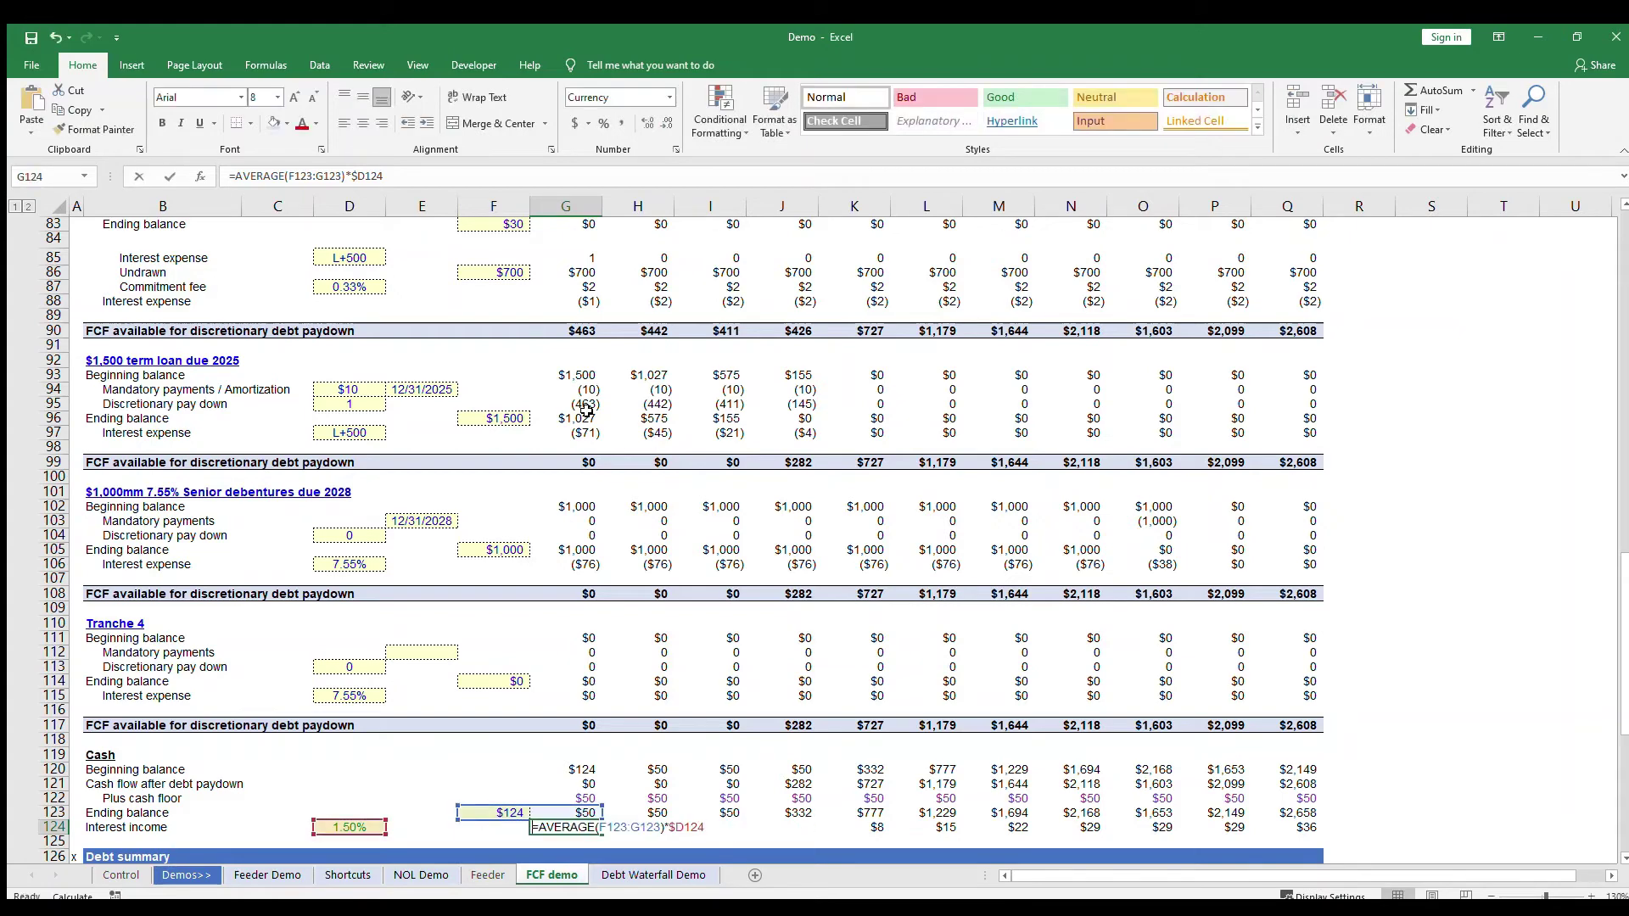
{"action": "key", "text": "Up"}
{"action": "key", "text": "Left"}
{"action": "key", "text": "Left"}
{"action": "key", "text": "Left"}
{"action": "key", "text": "Left"}
{"action": "key", "text": "Left"}
{"action": "key", "text": "Left"}
{"action": "key", "text": "ctrl+Up"}
{"action": "key", "text": "ctrl+Up"}
{"action": "key", "text": "Down"}
{"action": "key", "text": "Down"}
{"action": "key", "text": "Down"}
{"action": "key", "text": "Down"}
{"action": "key", "text": "Down"}
{"action": "key", "text": "Down"}
{"action": "key", "text": "Down"}
{"action": "key", "text": "Down"}
{"action": "key", "text": "Down"}
{"action": "key", "text": "Down"}
{"action": "key", "text": "Down"}
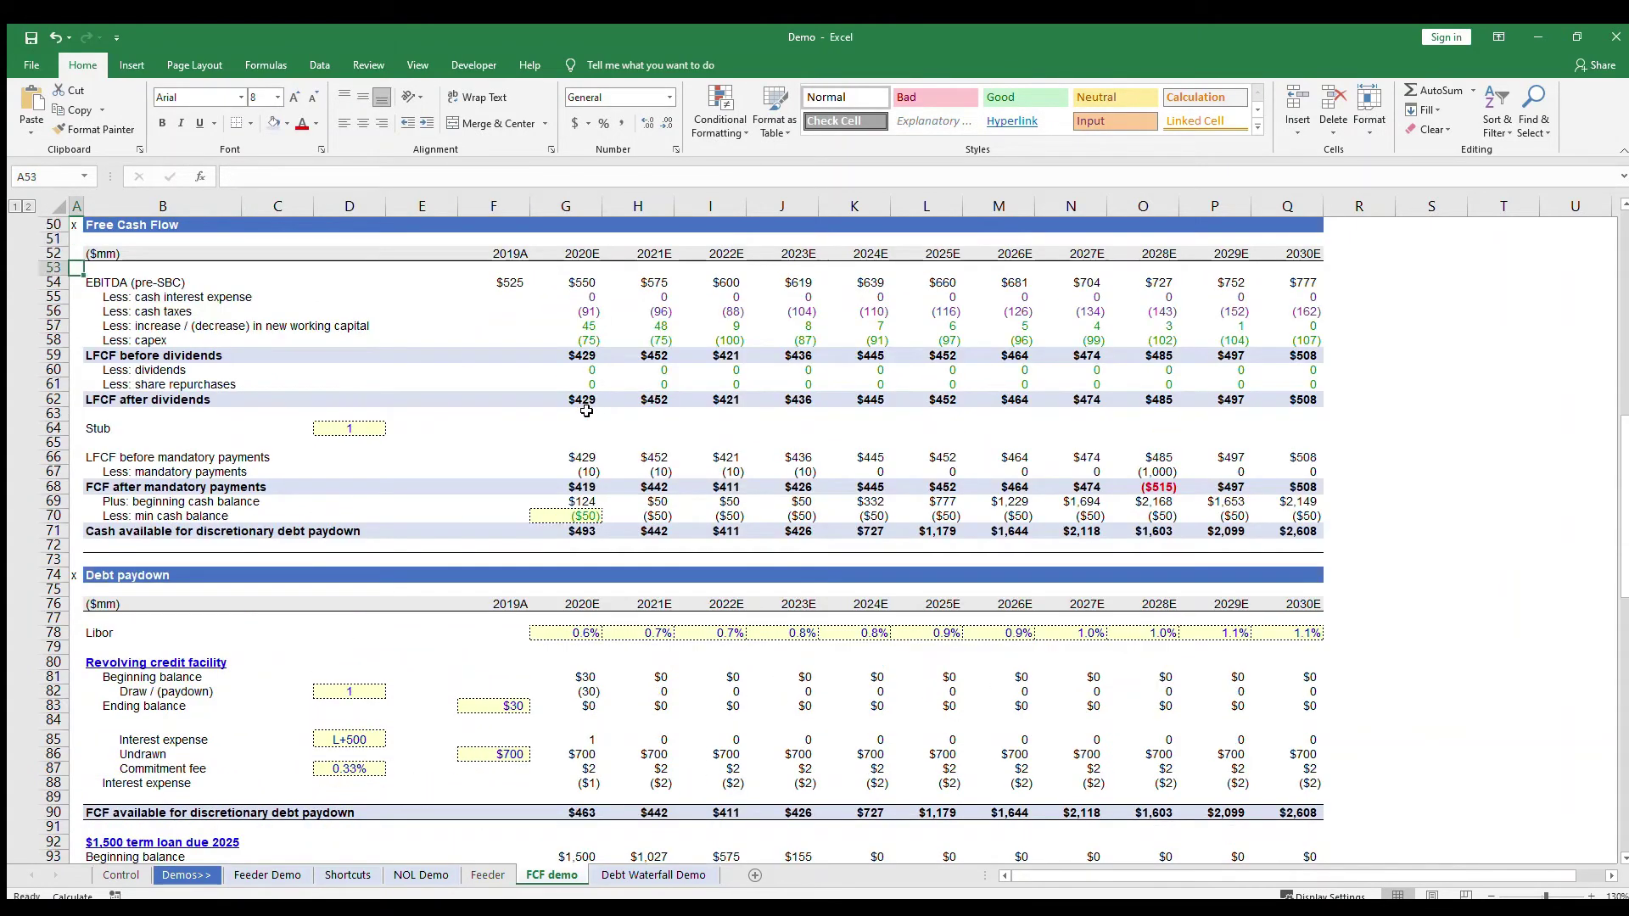
{"action": "key", "text": "Right"}
{"action": "key", "text": "Down"}
{"action": "key", "text": "Down"}
{"action": "key", "text": "Down"}
{"action": "key", "text": "Down"}
{"action": "key", "text": "Down"}
{"action": "key", "text": "Down"}
{"action": "key", "text": "Down"}
{"action": "key", "text": "Down"}
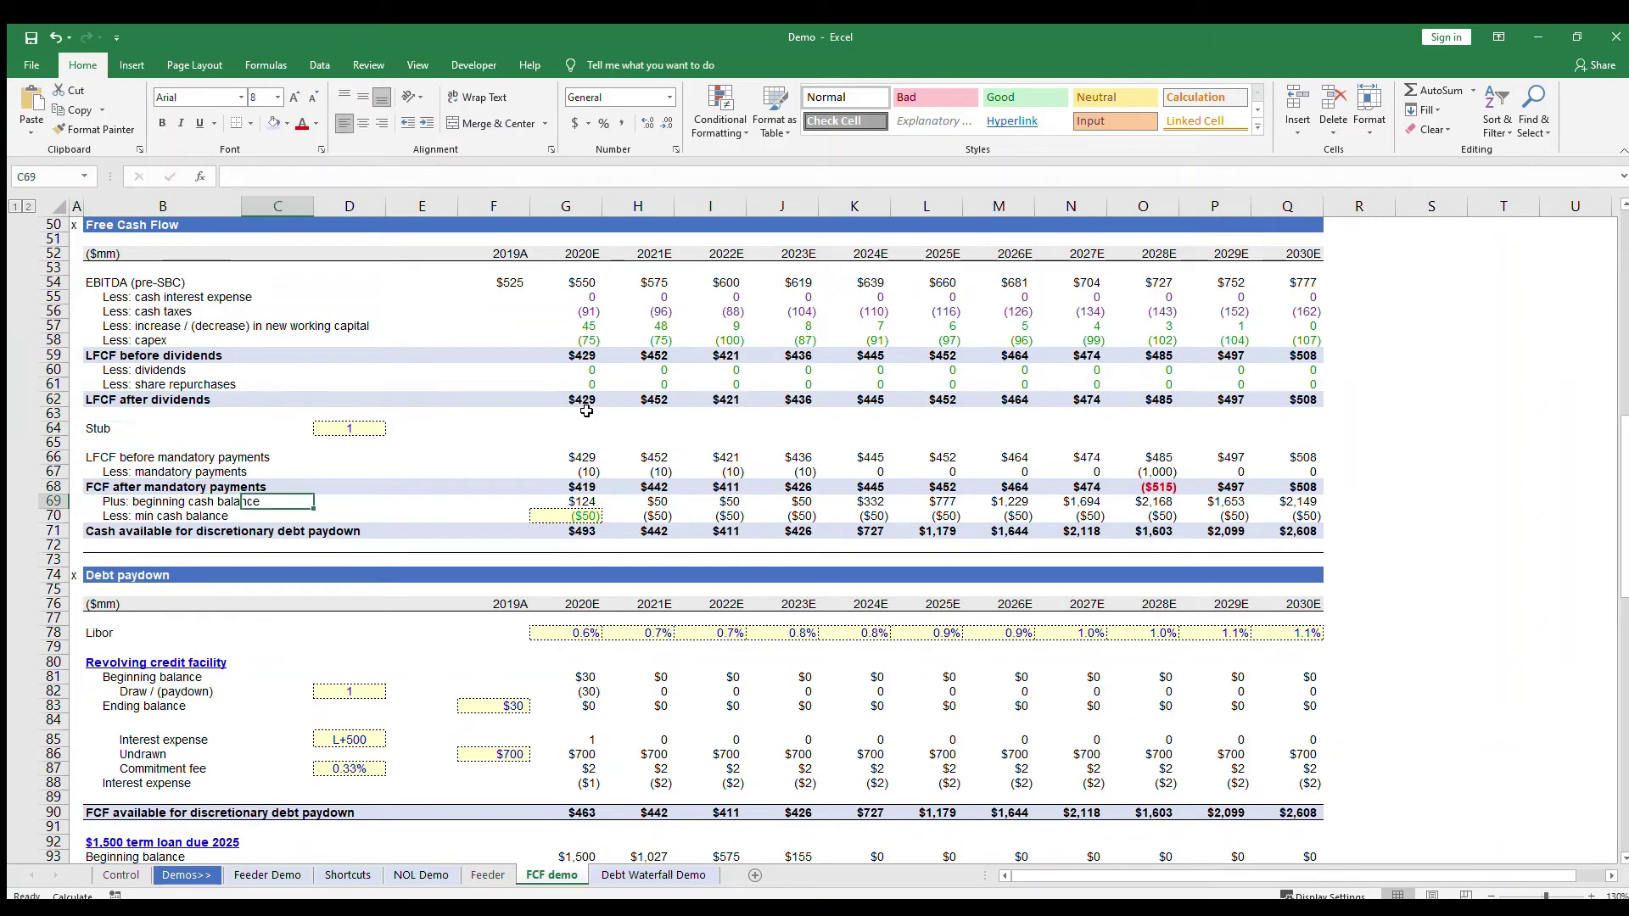
{"action": "key", "text": "Right"}
{"action": "key", "text": "Right"}
{"action": "key", "text": "Right"}
{"action": "key", "text": "Right"}
{"action": "key", "text": "Right"}
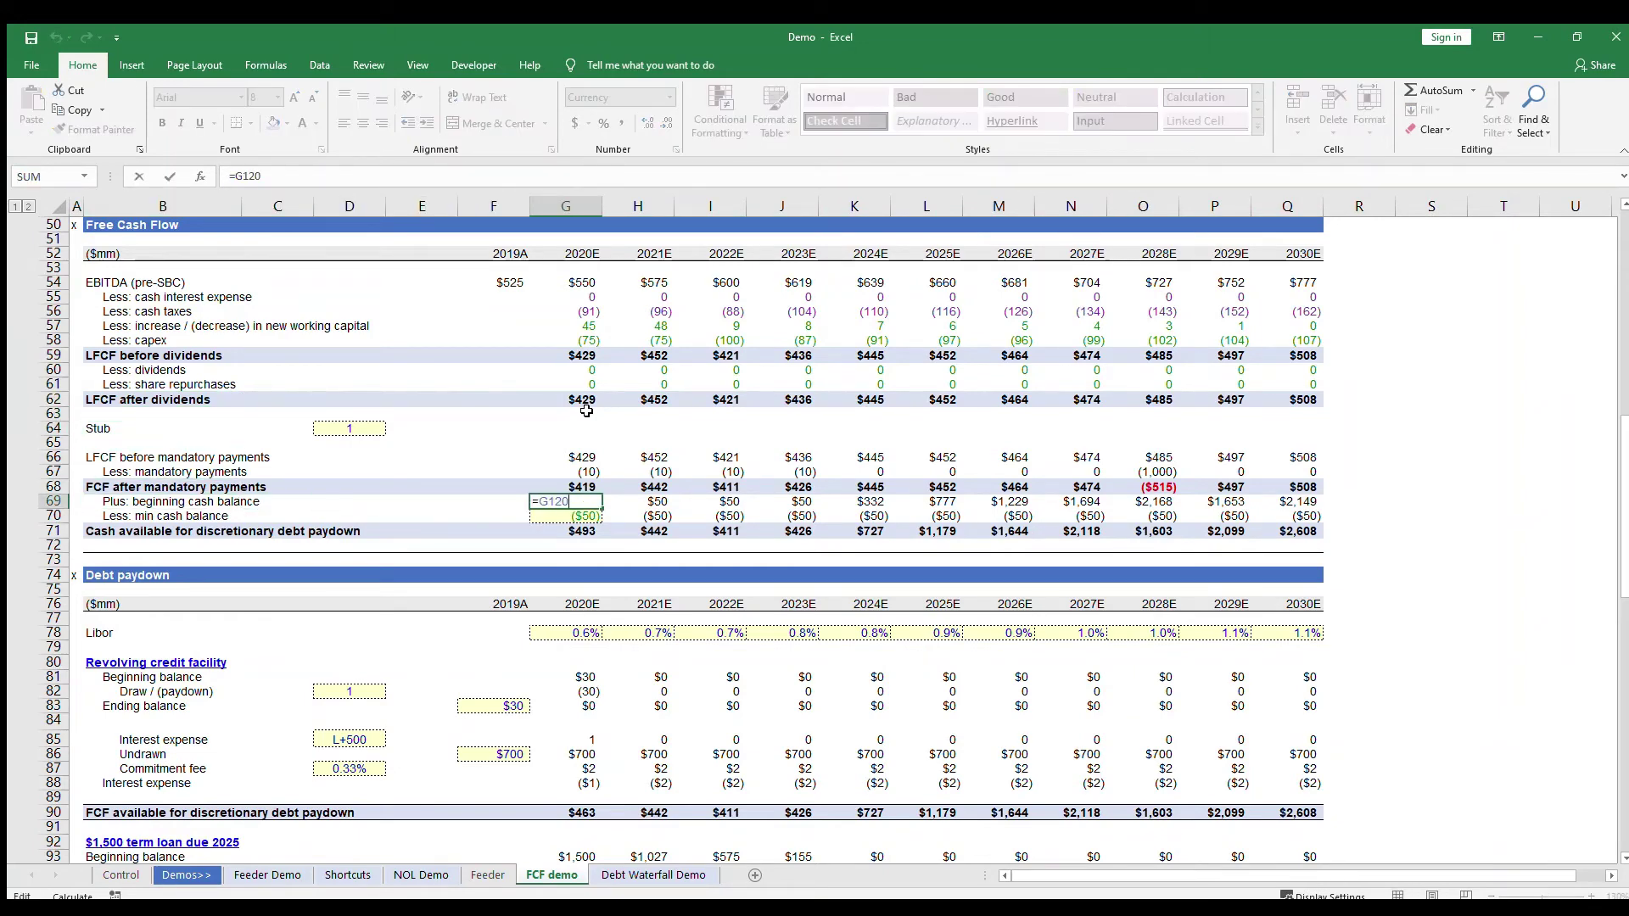
{"action": "key", "text": "Down"}
{"action": "key", "text": "F2"}
{"action": "key", "text": "Escape"}
{"action": "key", "text": "Down"}
{"action": "key", "text": "F2"}
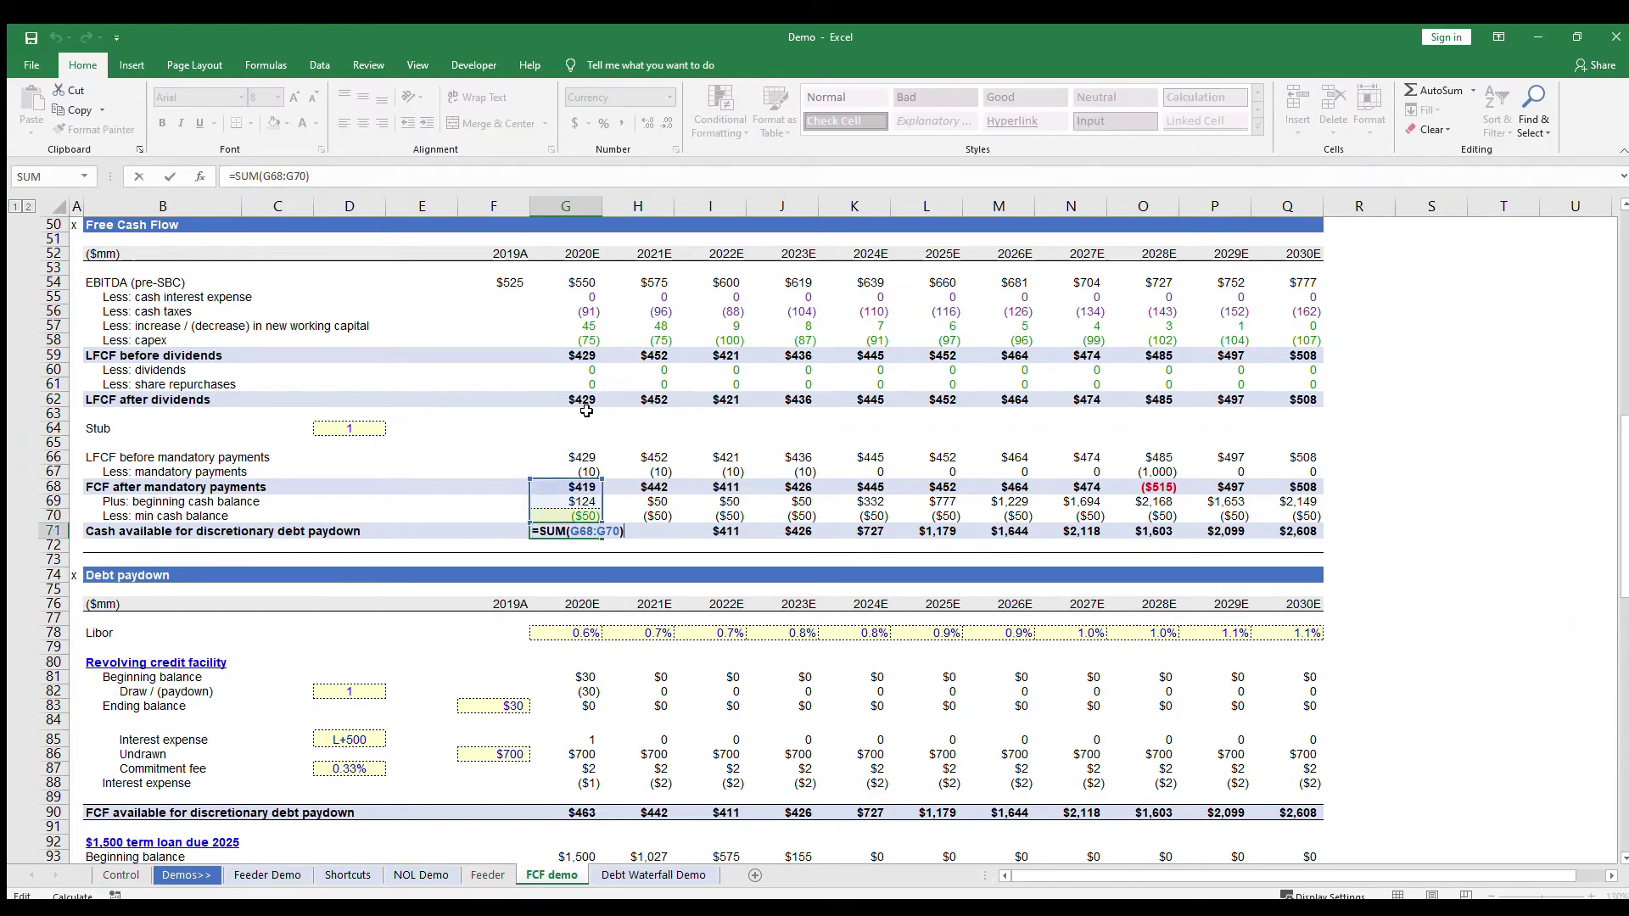
{"action": "key", "text": "Escape"}
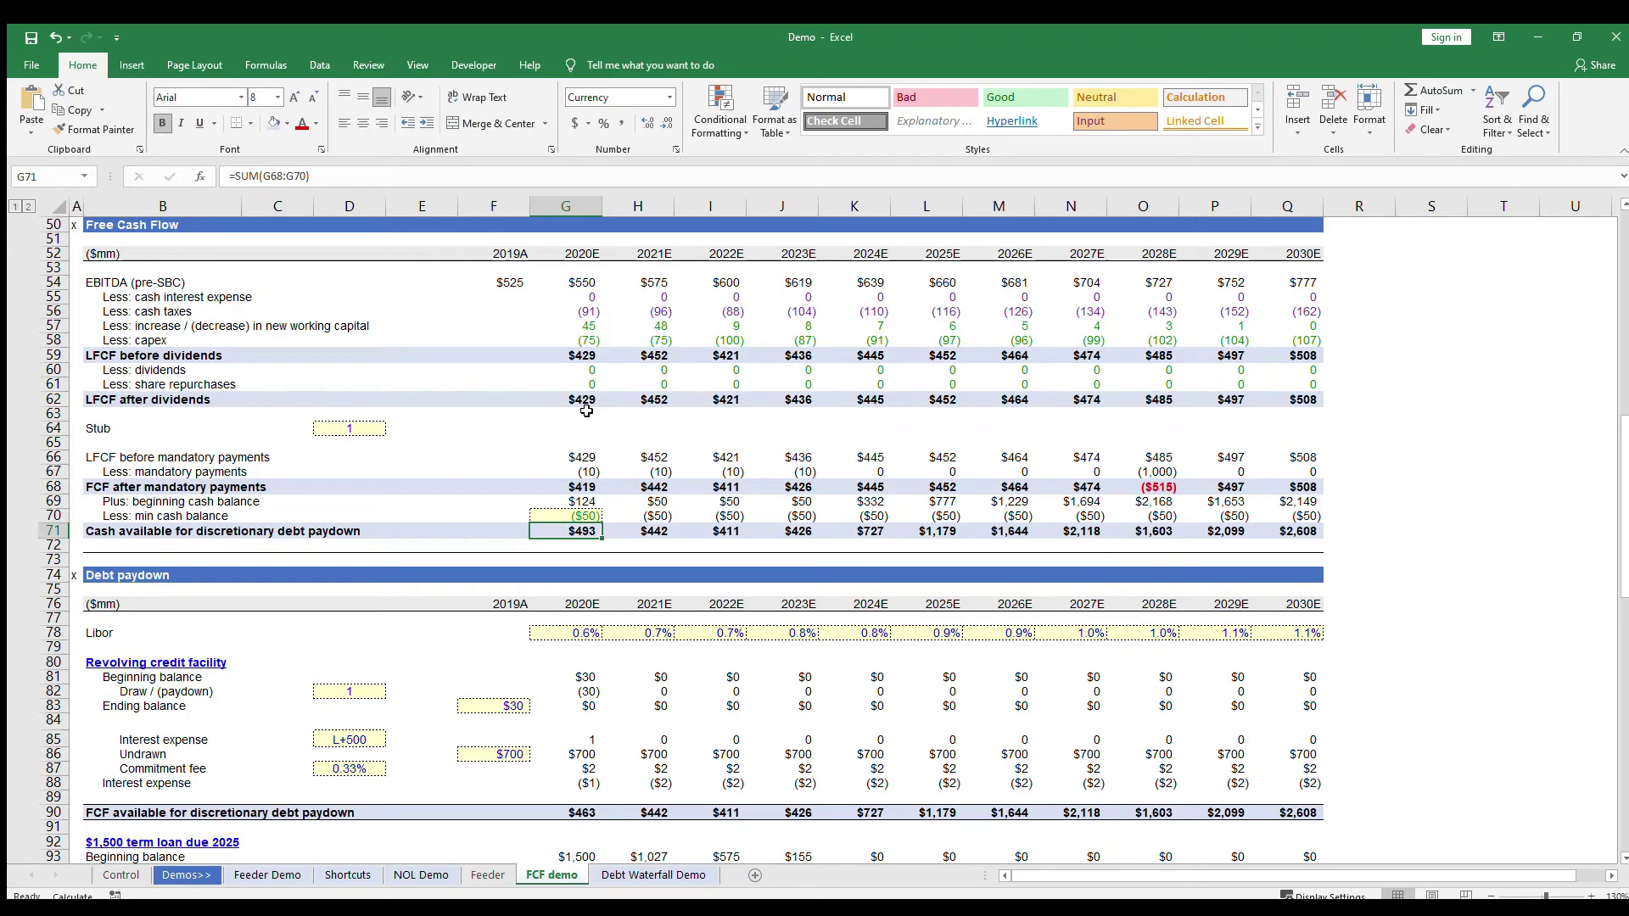
{"action": "key", "text": "Down"}
{"action": "key", "text": "Down"}
{"action": "key", "text": "Down"}
{"action": "key", "text": "Down"}
{"action": "key", "text": "Down"}
{"action": "key", "text": "Down"}
{"action": "key", "text": "Down"}
{"action": "key", "text": "Down"}
{"action": "key", "text": "Down"}
{"action": "key", "text": "Down"}
{"action": "key", "text": "Down"}
{"action": "key", "text": "Down"}
{"action": "key", "text": "Down"}
{"action": "key", "text": "Down"}
{"action": "key", "text": "Down"}
{"action": "key", "text": "Down"}
{"action": "key", "text": "Down"}
{"action": "key", "text": "Down"}
{"action": "key", "text": "Down"}
{"action": "key", "text": "Down"}
{"action": "key", "text": "Up"}
{"action": "key", "text": "Up"}
{"action": "key", "text": "Up"}
{"action": "key", "text": "Up"}
{"action": "key", "text": "Up"}
{"action": "key", "text": "Up"}
{"action": "key", "text": "Up"}
{"action": "key", "text": "Up"}
{"action": "key", "text": "Up"}
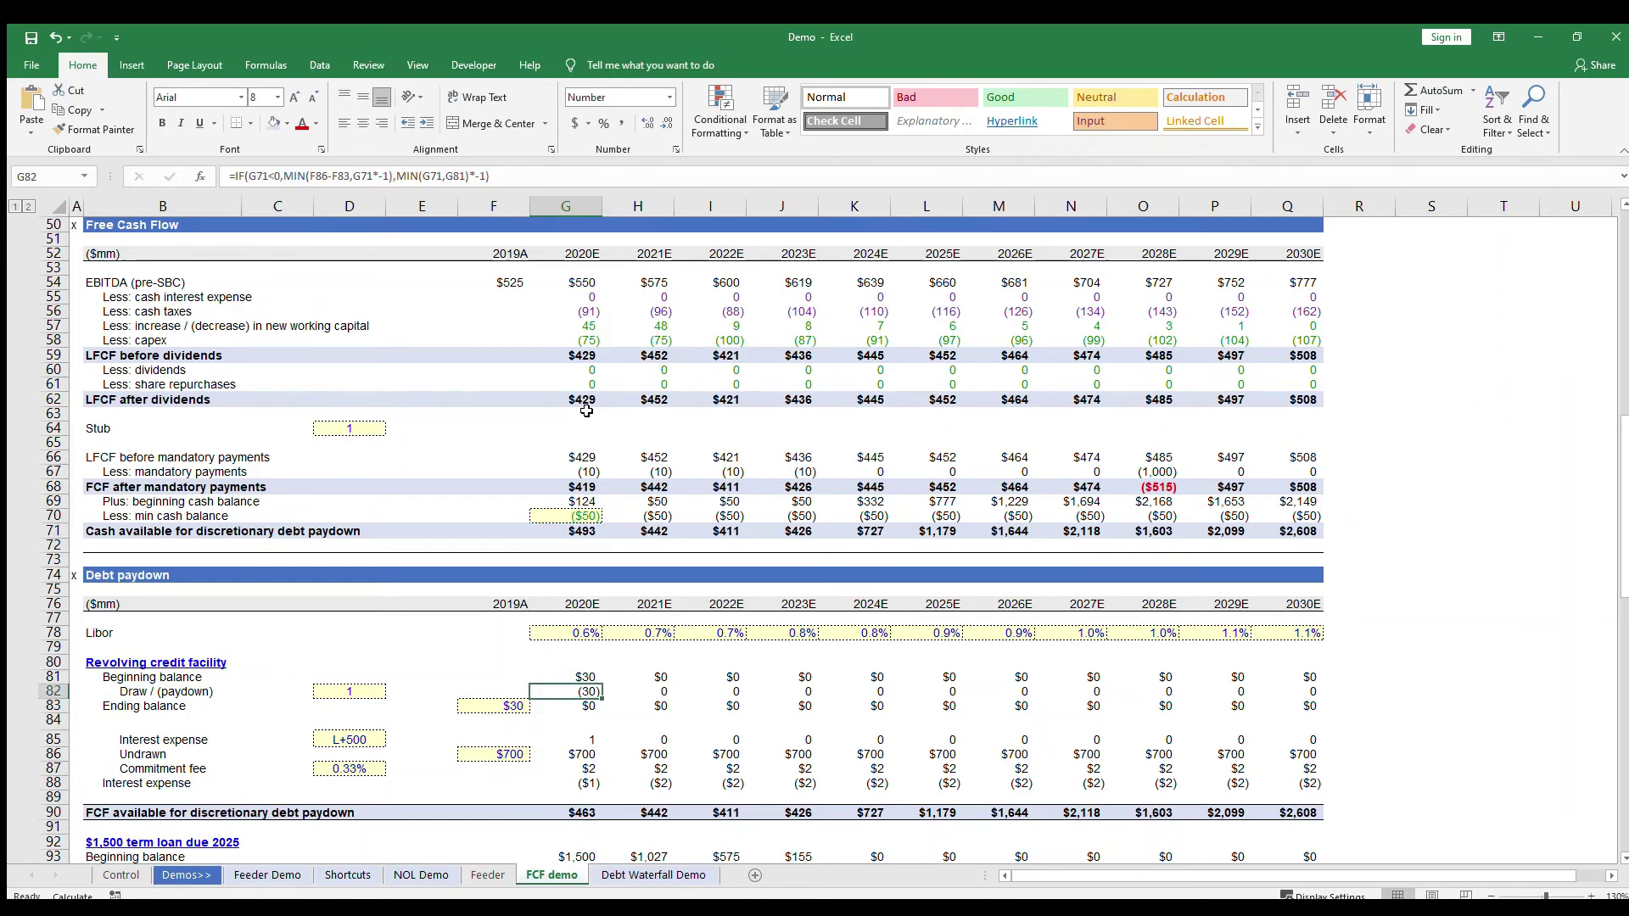
{"action": "key", "text": "F2"}
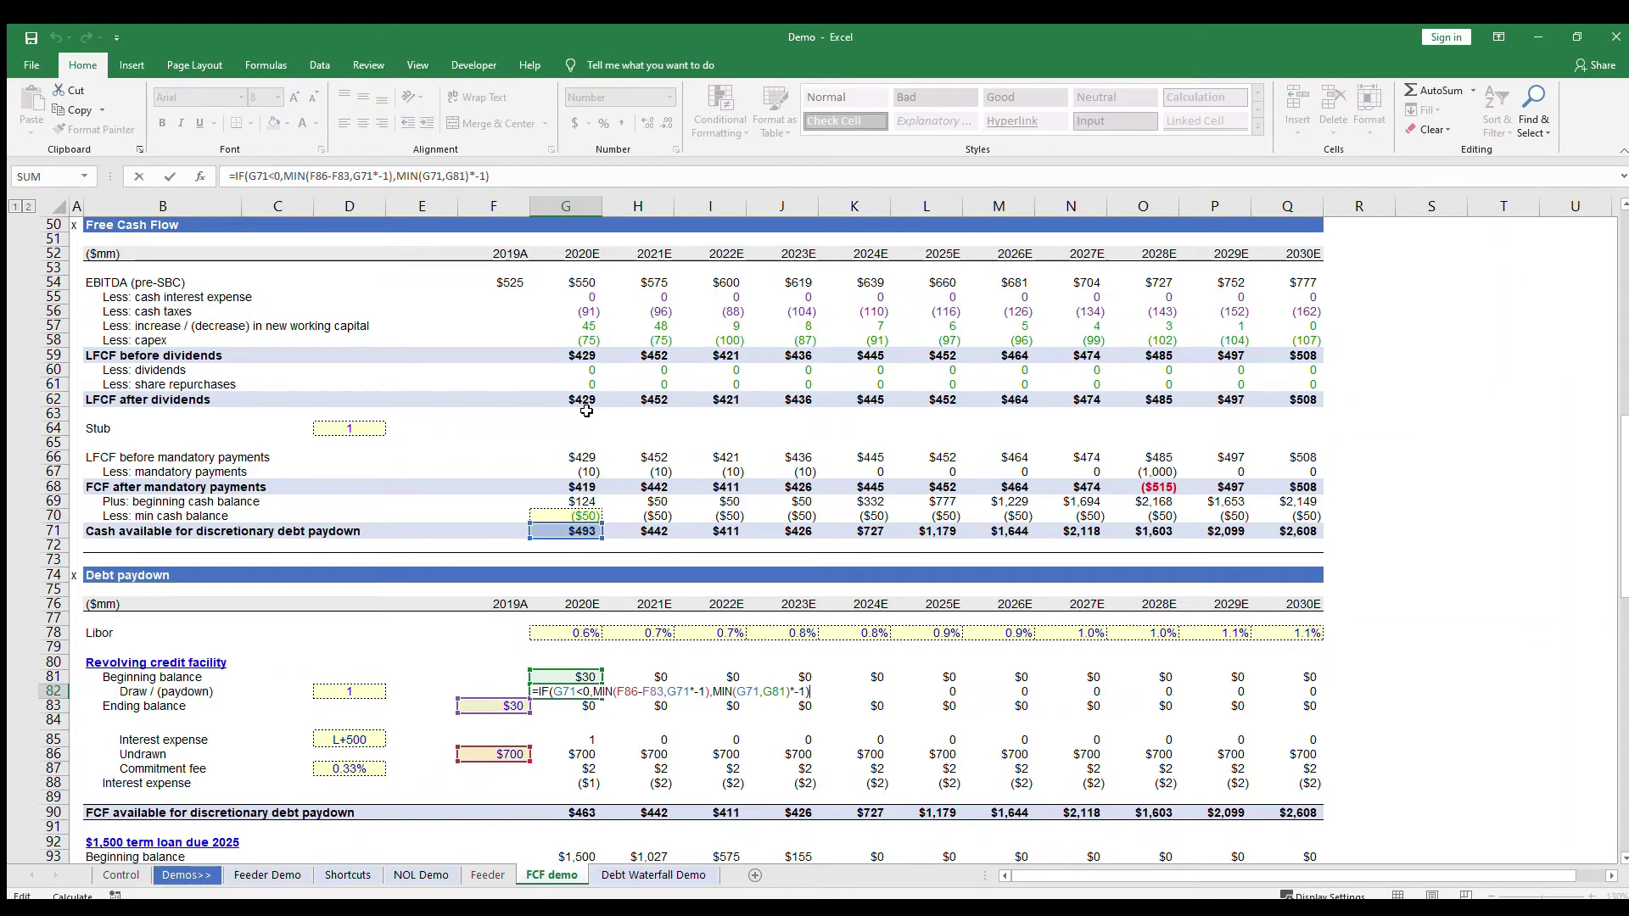
{"action": "key", "text": "Escape"}
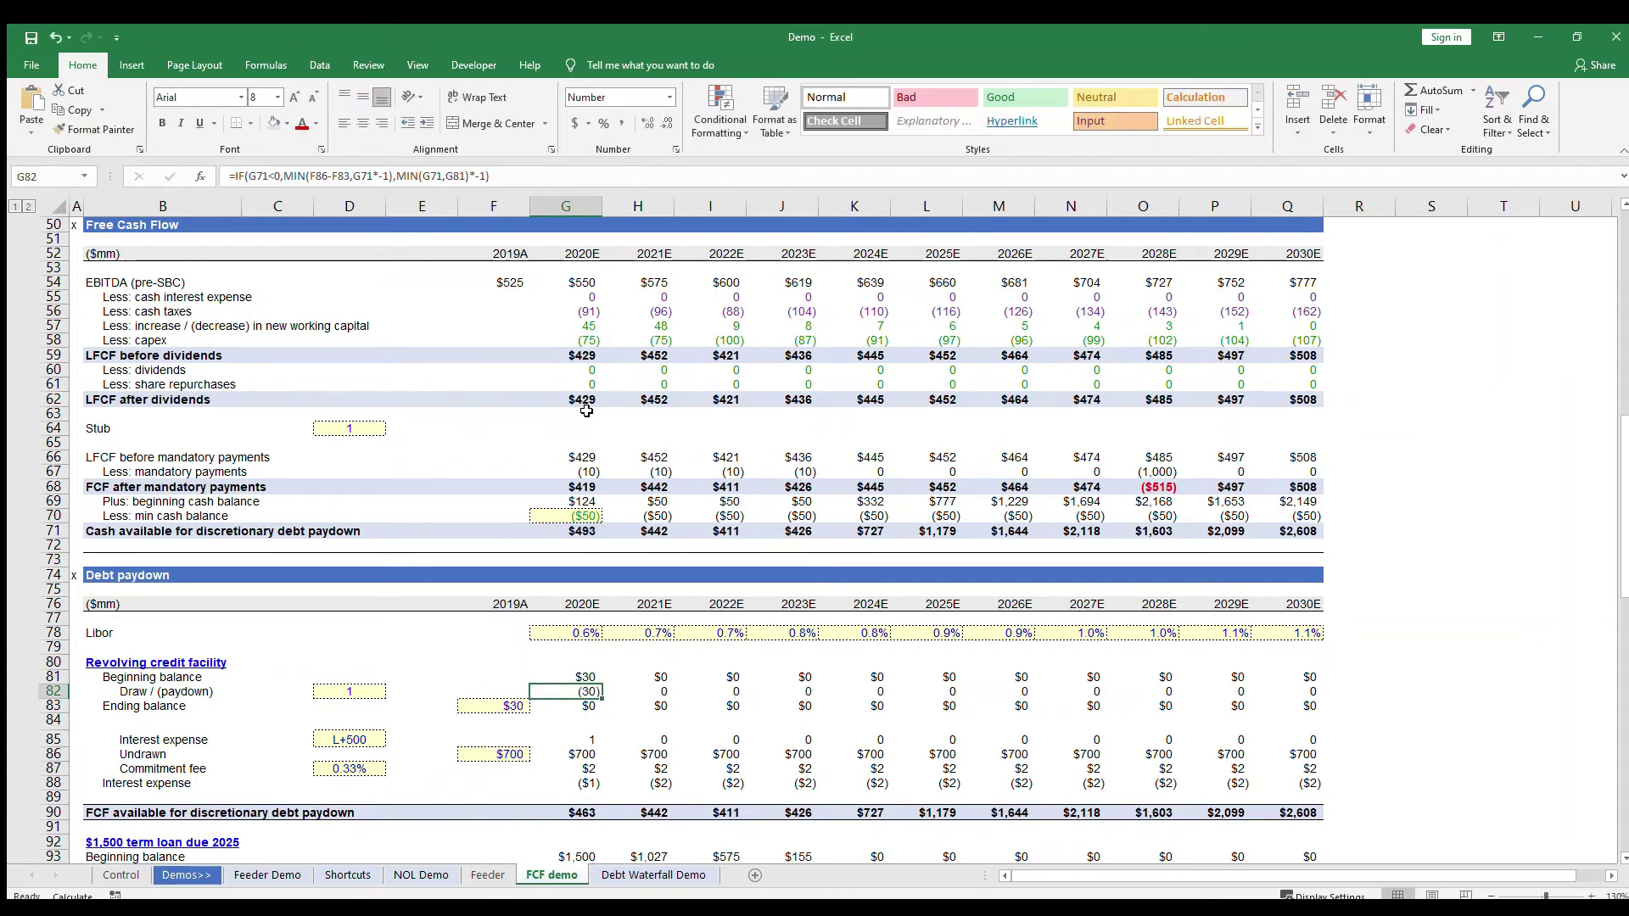
{"action": "key", "text": "Down"}
{"action": "key", "text": "Up"}
{"action": "key", "text": "Up"}
{"action": "key", "text": "Up"}
{"action": "key", "text": "Up"}
{"action": "key", "text": "Up"}
{"action": "key", "text": "Up"}
{"action": "key", "text": "Up"}
{"action": "key", "text": "Up"}
{"action": "key", "text": "Up"}
{"action": "key", "text": "Up"}
{"action": "key", "text": "Up"}
{"action": "key", "text": "Up"}
{"action": "key", "text": "Up"}
{"action": "key", "text": "Up"}
{"action": "key", "text": "Up"}
{"action": "key", "text": "Down"}
{"action": "key", "text": "Down"}
{"action": "key", "text": "Down"}
{"action": "key", "text": "Down"}
{"action": "key", "text": "Down"}
{"action": "key", "text": "Down"}
{"action": "key", "text": "Down"}
{"action": "key", "text": "Down"}
{"action": "key", "text": "Down"}
{"action": "key", "text": "Down"}
{"action": "key", "text": "Down"}
{"action": "key", "text": "Down"}
{"action": "key", "text": "Down"}
{"action": "key", "text": "Down"}
{"action": "key", "text": "Down"}
{"action": "key", "text": "Down"}
{"action": "key", "text": "Down"}
{"action": "key", "text": "Down"}
{"action": "key", "text": "Down"}
{"action": "key", "text": "Up"}
{"action": "key", "text": "Up"}
{"action": "key", "text": "Down"}
{"action": "key", "text": "Down"}
{"action": "key", "text": "Down"}
{"action": "key", "text": "Down"}
{"action": "key", "text": "Down"}
{"action": "key", "text": "Down"}
{"action": "key", "text": "Down"}
{"action": "key", "text": "Down"}
{"action": "key", "text": "Down"}
{"action": "key", "text": "Down"}
{"action": "key", "text": "Down"}
{"action": "key", "text": "Down"}
{"action": "key", "text": "Down"}
{"action": "key", "text": "Down"}
{"action": "key", "text": "Down"}
{"action": "key", "text": "Down"}
{"action": "key", "text": "Down"}
{"action": "key", "text": "Down"}
{"action": "key", "text": "Down"}
{"action": "key", "text": "Down"}
{"action": "key", "text": "Down"}
{"action": "key", "text": "Down"}
{"action": "key", "text": "Down"}
{"action": "key", "text": "Down"}
{"action": "key", "text": "Down"}
{"action": "key", "text": "Down"}
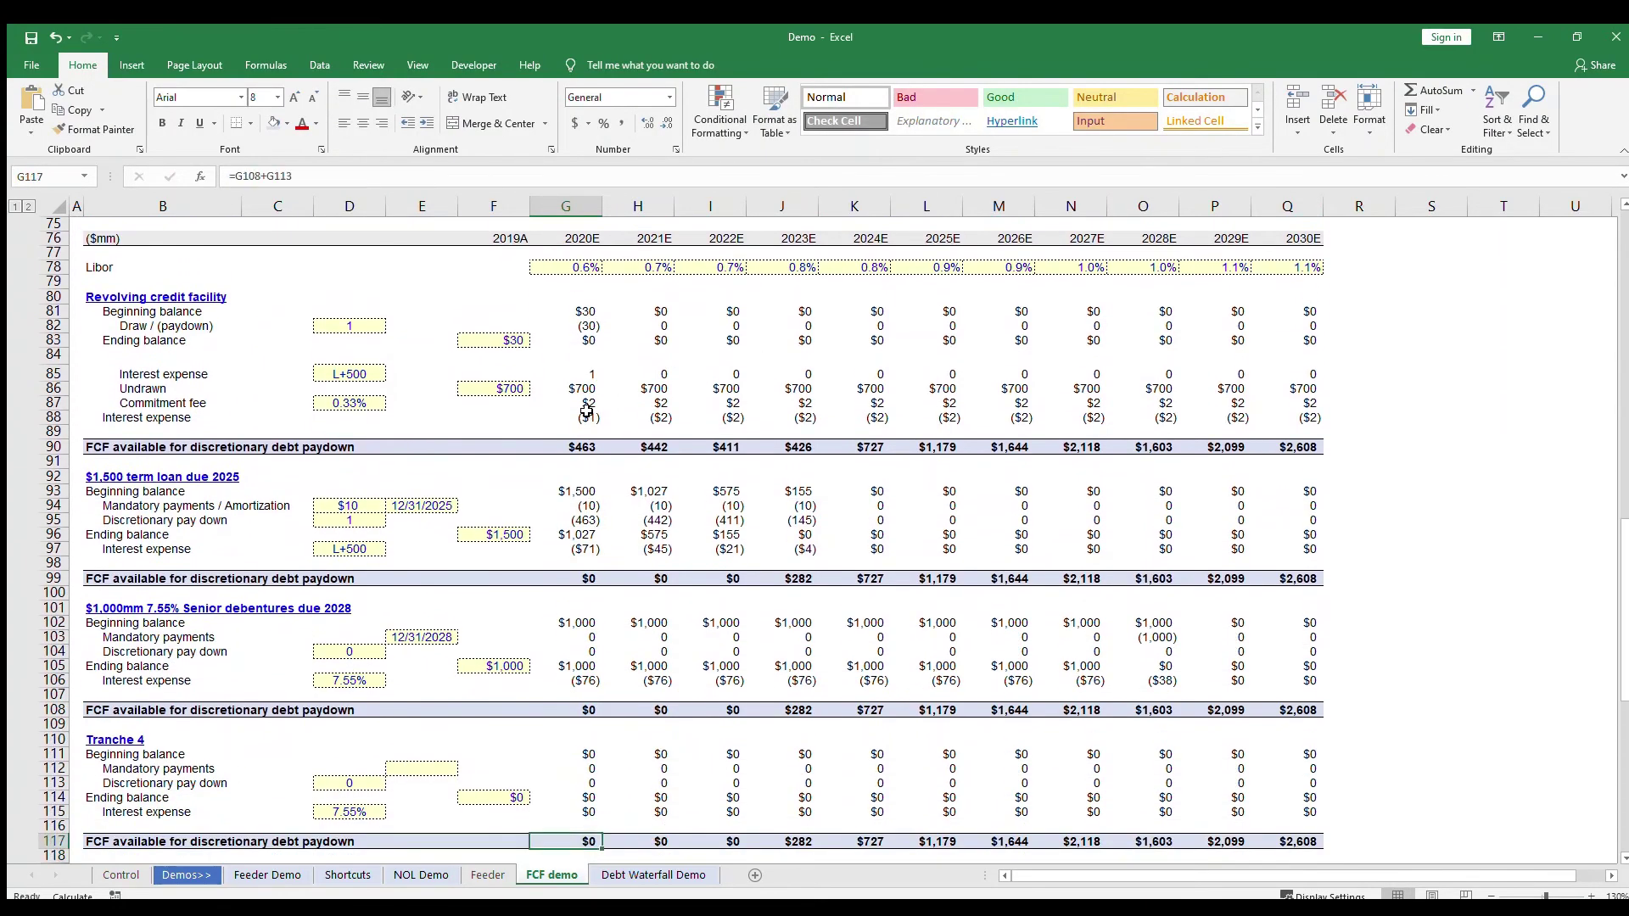
{"action": "key", "text": "Up"}
{"action": "key", "text": "Up"}
{"action": "key", "text": "Up"}
{"action": "key", "text": "Up"}
{"action": "key", "text": "Up"}
{"action": "key", "text": "Up"}
{"action": "key", "text": "Up"}
{"action": "key", "text": "Up"}
{"action": "key", "text": "Up"}
{"action": "key", "text": "Up"}
{"action": "key", "text": "Up"}
{"action": "key", "text": "Up"}
{"action": "key", "text": "Up"}
{"action": "key", "text": "Up"}
{"action": "key", "text": "Up"}
{"action": "key", "text": "Up"}
{"action": "key", "text": "Up"}
{"action": "key", "text": "Up"}
{"action": "key", "text": "Up"}
{"action": "key", "text": "Up"}
{"action": "key", "text": "F2"}
{"action": "key", "text": "Return"}
{"action": "key", "text": "Down"}
{"action": "key", "text": "Down"}
{"action": "key", "text": "Down"}
{"action": "key", "text": "Down"}
{"action": "key", "text": "Down"}
{"action": "key", "text": "Down"}
{"action": "key", "text": "Down"}
{"action": "key", "text": "Down"}
{"action": "key", "text": "F2"}
{"action": "key", "text": "Return"}
{"action": "key", "text": "Down"}
{"action": "key", "text": "Down"}
{"action": "key", "text": "Down"}
{"action": "key", "text": "Down"}
{"action": "key", "text": "Down"}
{"action": "key", "text": "Down"}
{"action": "key", "text": "Down"}
{"action": "key", "text": "Down"}
{"action": "key", "text": "F2"}
{"action": "key", "text": "Return"}
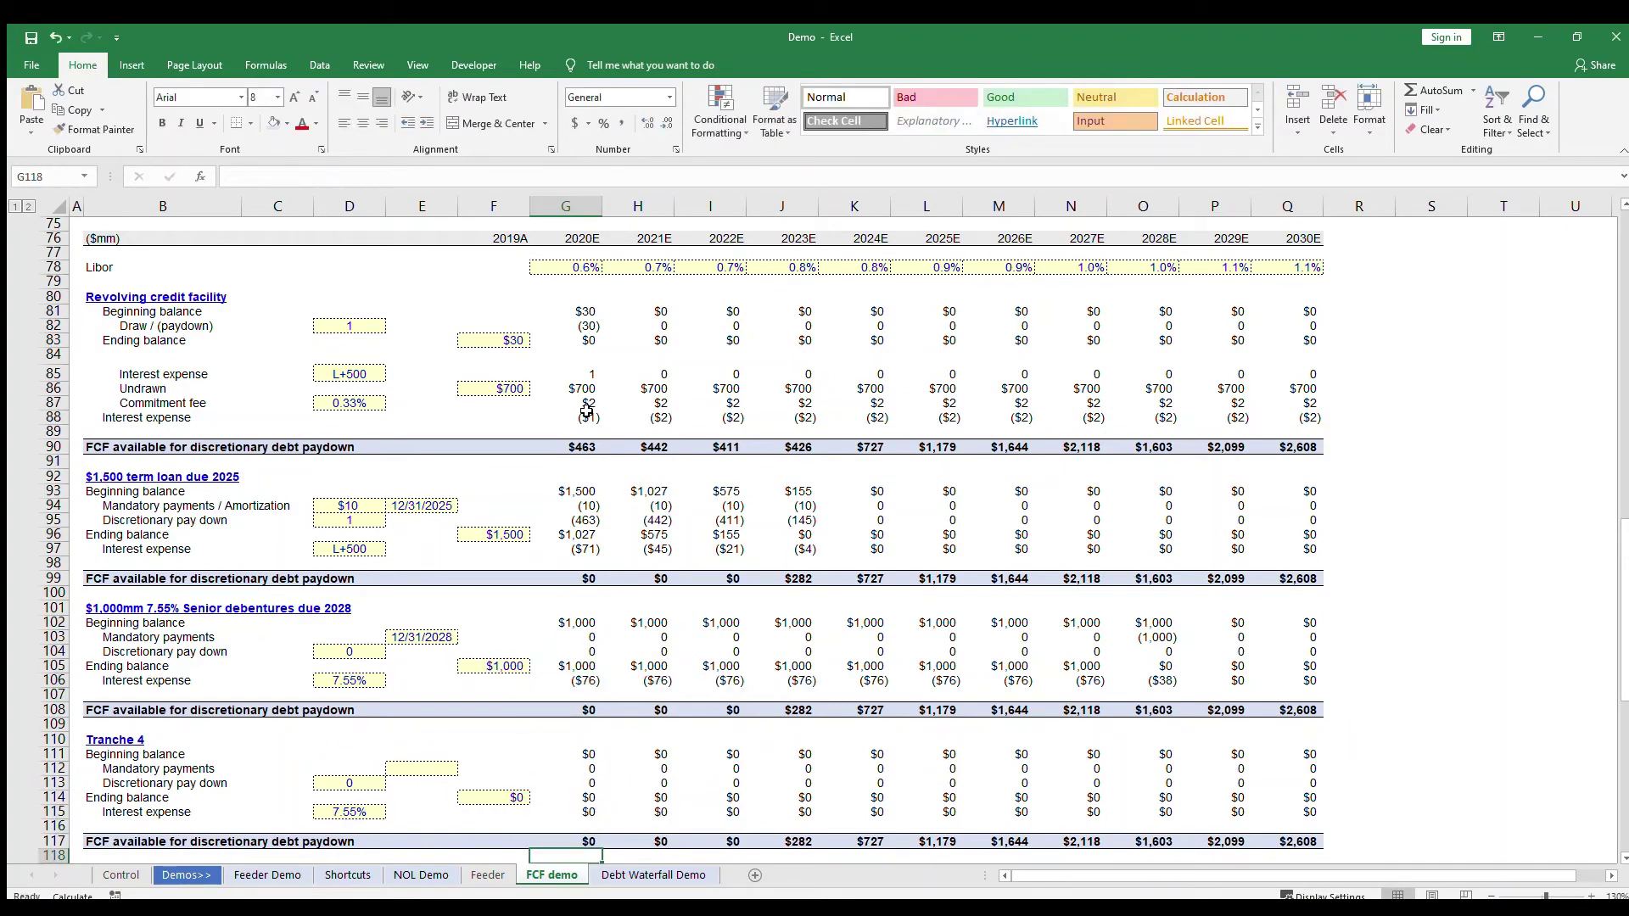
{"action": "key", "text": "Down"}
{"action": "key", "text": "Down"}
{"action": "key", "text": "Down"}
{"action": "key", "text": "Down"}
{"action": "key", "text": "Down"}
{"action": "key", "text": "Down"}
{"action": "key", "text": "Down"}
{"action": "key", "text": "Down"}
{"action": "key", "text": "Down"}
{"action": "key", "text": "Down"}
{"action": "key", "text": "Down"}
{"action": "key", "text": "Down"}
{"action": "key", "text": "F2"}
{"action": "key", "text": "Return"}
{"action": "key", "text": "Down"}
{"action": "key", "text": "Down"}
{"action": "key", "text": "Down"}
{"action": "key", "text": "Down"}
{"action": "key", "text": "Down"}
{"action": "key", "text": "Down"}
{"action": "key", "text": "Down"}
{"action": "key", "text": "Down"}
{"action": "key", "text": "Down"}
{"action": "key", "text": "Down"}
{"action": "key", "text": "Down"}
{"action": "key", "text": "Down"}
{"action": "key", "text": "Down"}
{"action": "key", "text": "Down"}
{"action": "key", "text": "Down"}
{"action": "key", "text": "Down"}
{"action": "key", "text": "Down"}
{"action": "key", "text": "Down"}
{"action": "key", "text": "Down"}
{"action": "key", "text": "Down"}
{"action": "key", "text": "Down"}
{"action": "key", "text": "Down"}
{"action": "key", "text": "Down"}
{"action": "key", "text": "Down"}
{"action": "key", "text": "Down"}
{"action": "key", "text": "Down"}
{"action": "key", "text": "Down"}
{"action": "key", "text": "Down"}
{"action": "key", "text": "Up"}
{"action": "key", "text": "Up"}
{"action": "key", "text": "Up"}
{"action": "key", "text": "Up"}
{"action": "key", "text": "Up"}
{"action": "key", "text": "Up"}
{"action": "key", "text": "Up"}
{"action": "key", "text": "Up"}
{"action": "key", "text": "Up"}
{"action": "key", "text": "Up"}
{"action": "key", "text": "Up"}
{"action": "key", "text": "Up"}
{"action": "key", "text": "Up"}
{"action": "key", "text": "Up"}
{"action": "key", "text": "Up"}
{"action": "key", "text": "Up"}
{"action": "key", "text": "Up"}
{"action": "key", "text": "Up"}
{"action": "key", "text": "Up"}
{"action": "key", "text": "Up"}
{"action": "key", "text": "Up"}
{"action": "key", "text": "Left"}
{"action": "key", "text": "Left"}
{"action": "key", "text": "Left"}
{"action": "key", "text": "Left"}
{"action": "key", "text": "Left"}
{"action": "key", "text": "Up"}
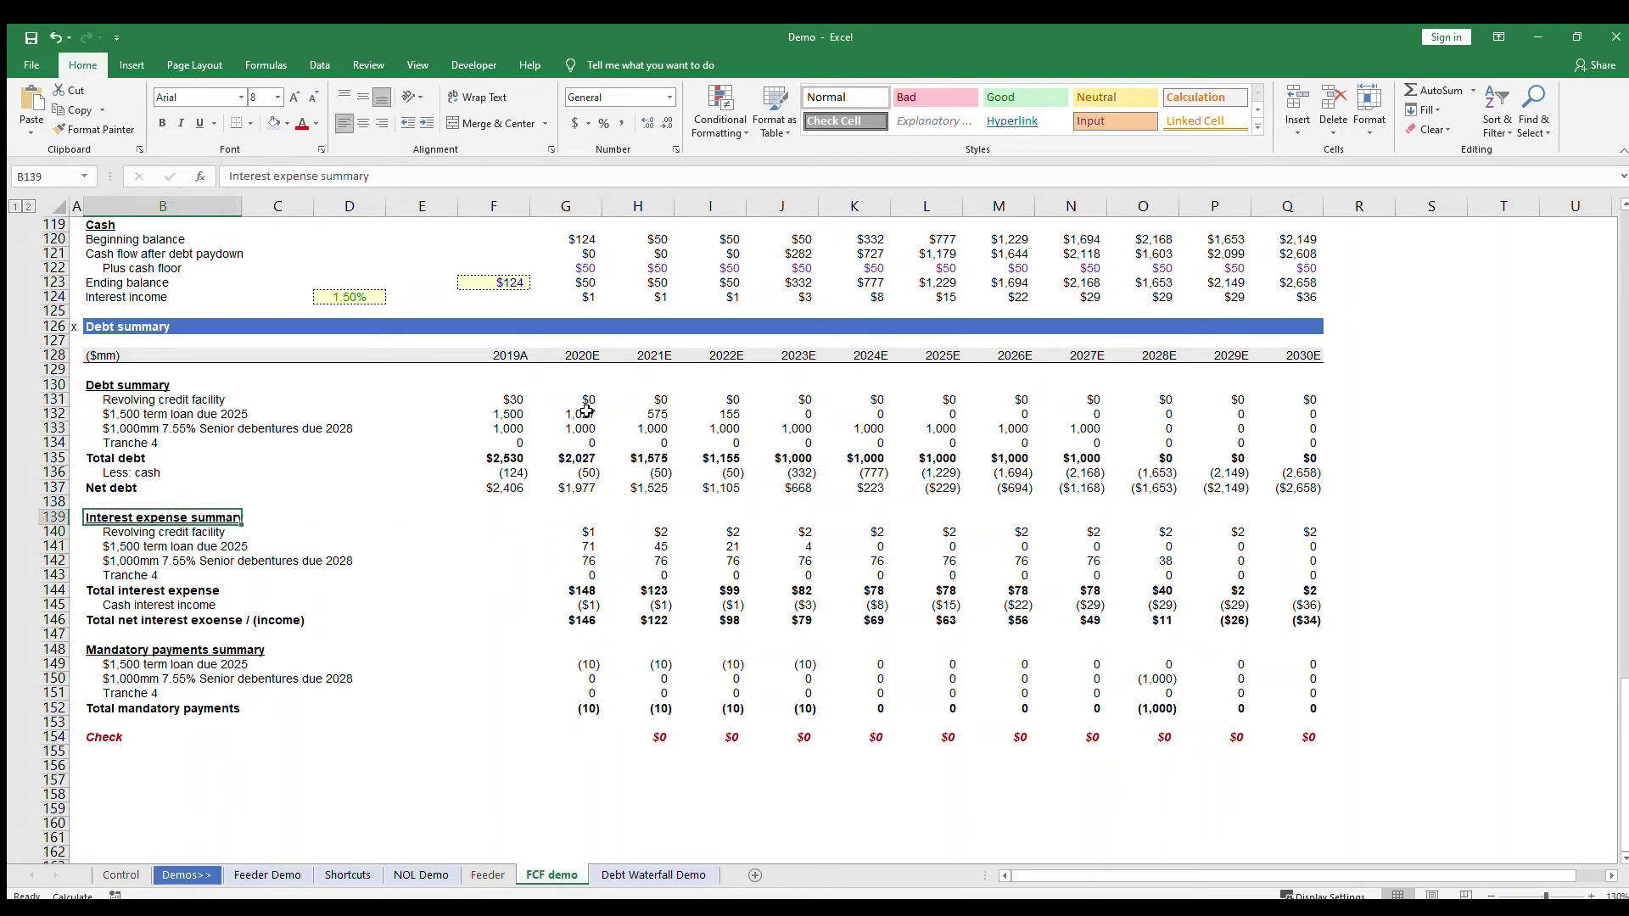
{"action": "key", "text": "shift+Down"}
{"action": "key", "text": "shift+Down"}
{"action": "key", "text": "shift+Down"}
{"action": "key", "text": "shift+Down"}
{"action": "key", "text": "shift+Down"}
{"action": "key", "text": "shift+Down"}
{"action": "key", "text": "shift+Down"}
{"action": "key", "text": "shift+Right"}
{"action": "key", "text": "shift+Right"}
{"action": "key", "text": "shift+Right"}
{"action": "key", "text": "shift+Right"}
{"action": "key", "text": "shift+Right"}
{"action": "key", "text": "shift+Right"}
{"action": "key", "text": "shift+Right"}
{"action": "key", "text": "shift+Right"}
{"action": "key", "text": "shift+Right"}
{"action": "key", "text": "shift+Right"}
{"action": "key", "text": "shift+Right"}
{"action": "key", "text": "shift+Right"}
{"action": "key", "text": "shift+Right"}
{"action": "key", "text": "shift+Right"}
{"action": "key", "text": "shift+Right"}
{"action": "key", "text": "Down"}
{"action": "key", "text": "Down"}
{"action": "key", "text": "Down"}
{"action": "key", "text": "Down"}
{"action": "key", "text": "Down"}
{"action": "key", "text": "Down"}
{"action": "key", "text": "ctrl+shift+Right"}
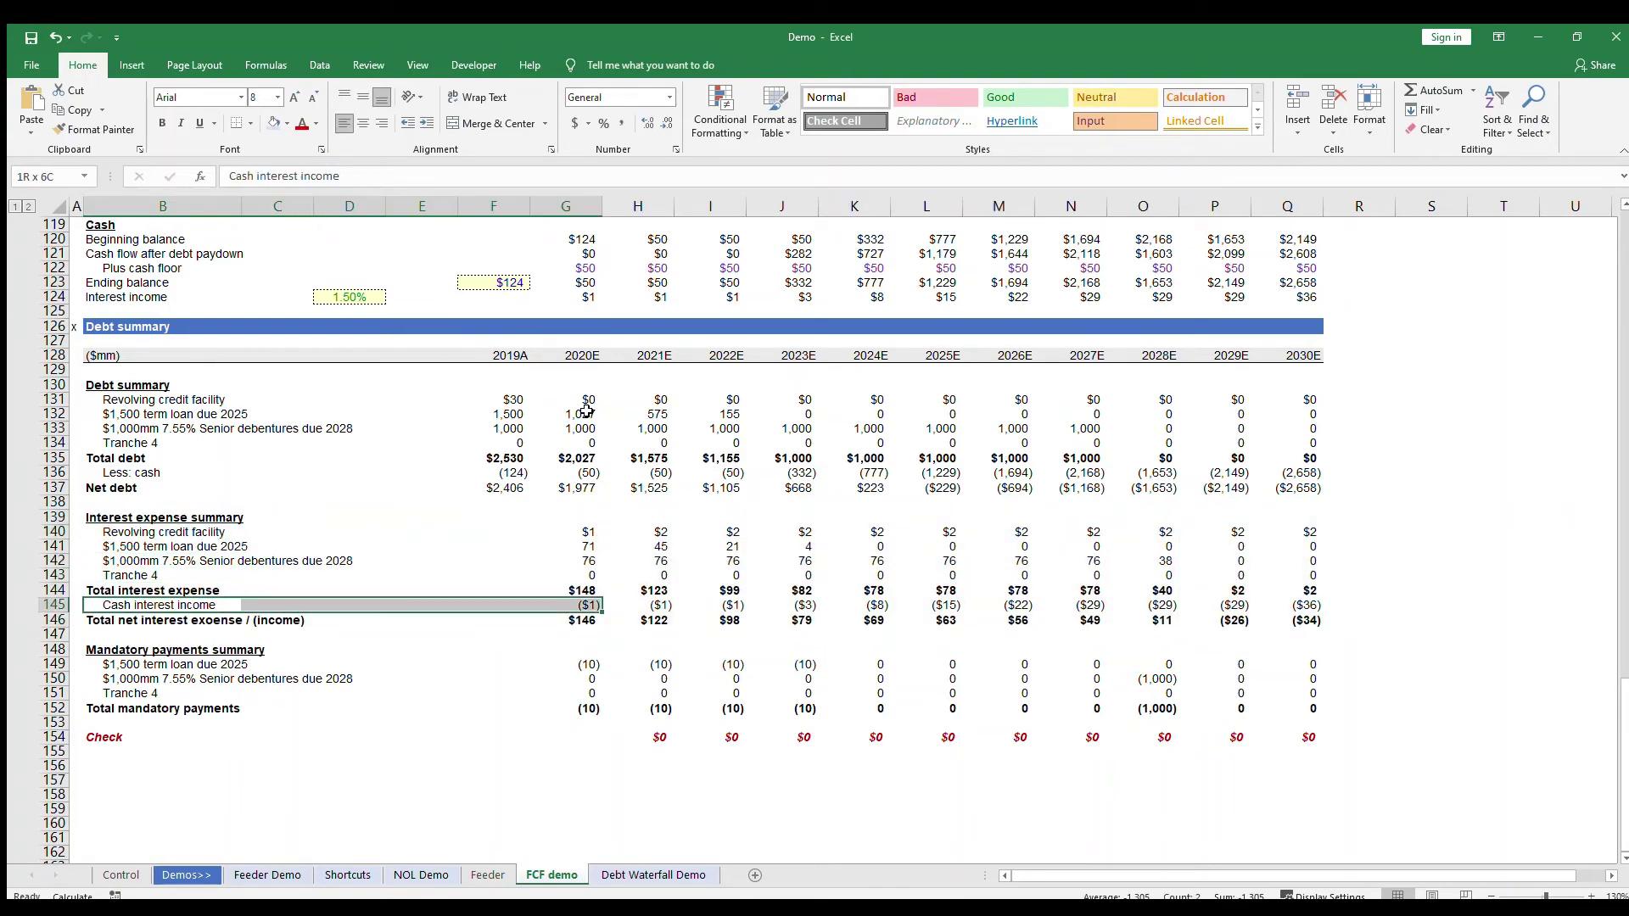
{"action": "key", "text": "ctrl+shift+Right"}
{"action": "key", "text": "Down"}
{"action": "key", "text": "ctrl+Right"}
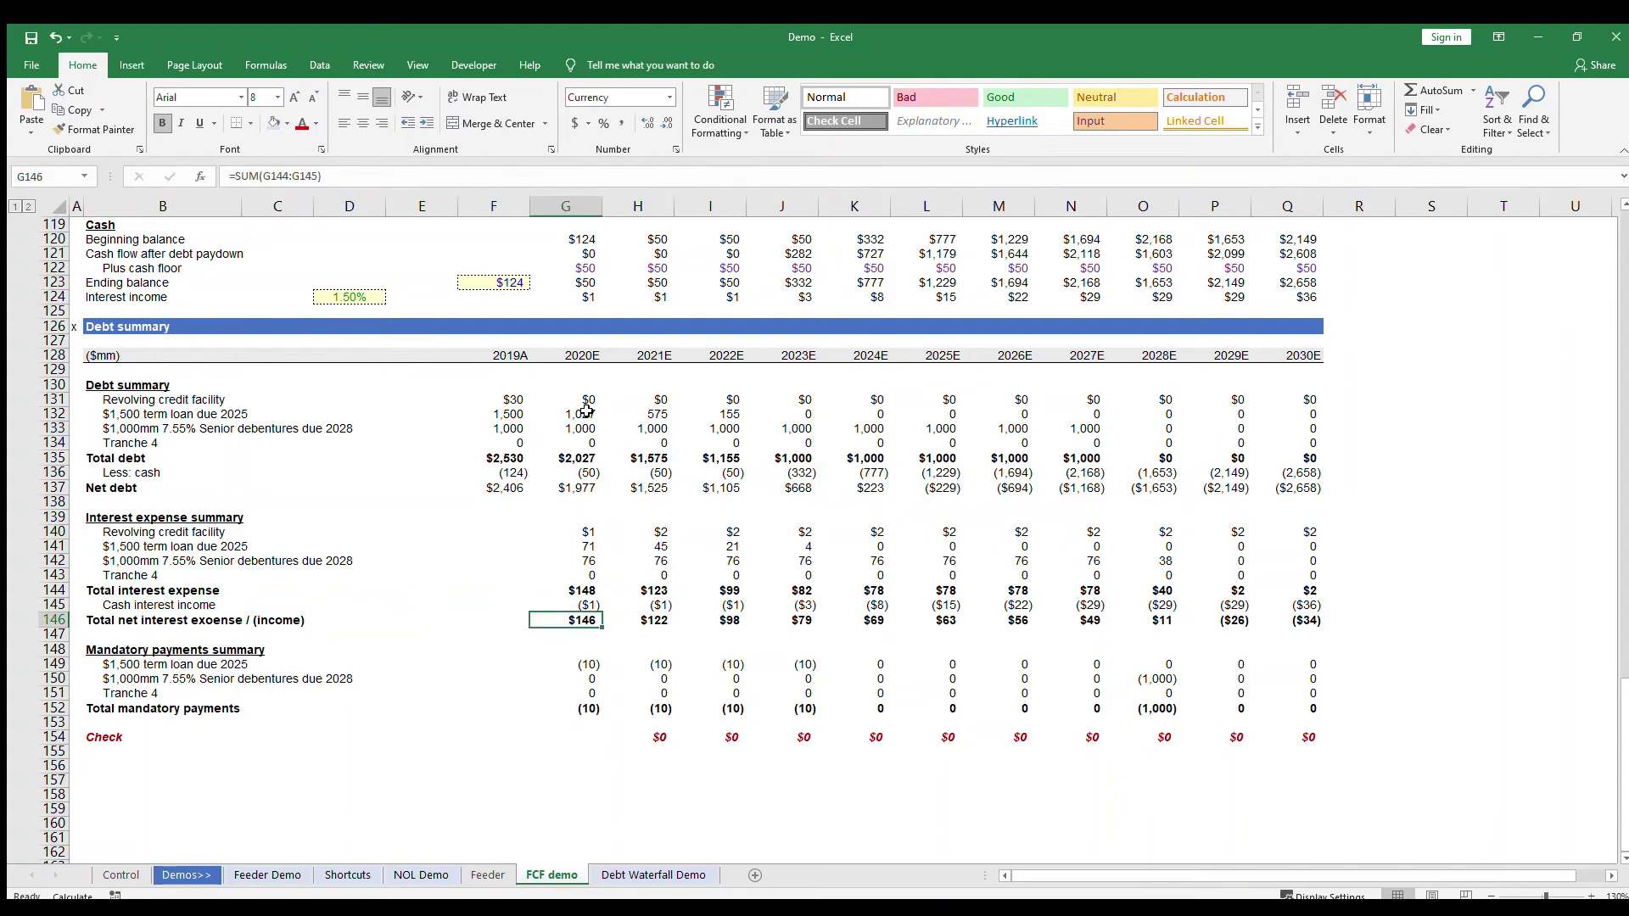
{"action": "key", "text": "F2"}
{"action": "key", "text": "Escape"}
{"action": "key", "text": "Up"}
{"action": "key", "text": "Up"}
{"action": "key", "text": "ctrl+Left"}
{"action": "key", "text": "ctrl+Left"}
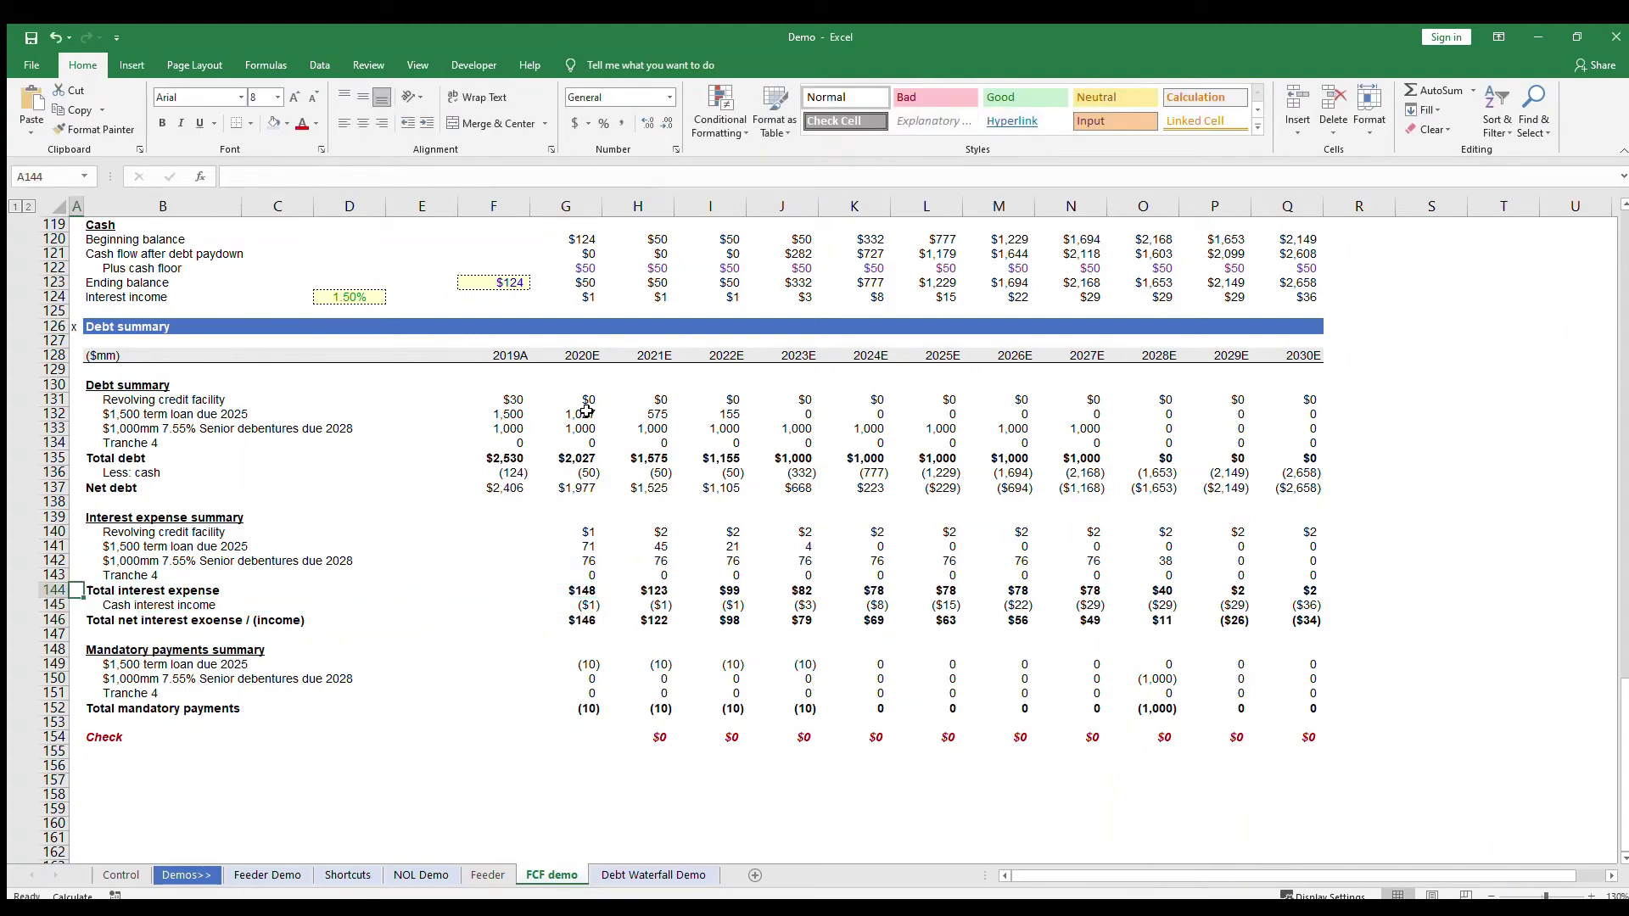
{"action": "key", "text": "ctrl+Up"}
{"action": "key", "text": "ctrl+Up"}
{"action": "key", "text": "ctrl+Up"}
{"action": "key", "text": "Down"}
{"action": "key", "text": "ctrl+Up"}
{"action": "key", "text": "ctrl+Up"}
{"action": "key", "text": "ctrl+Up"}
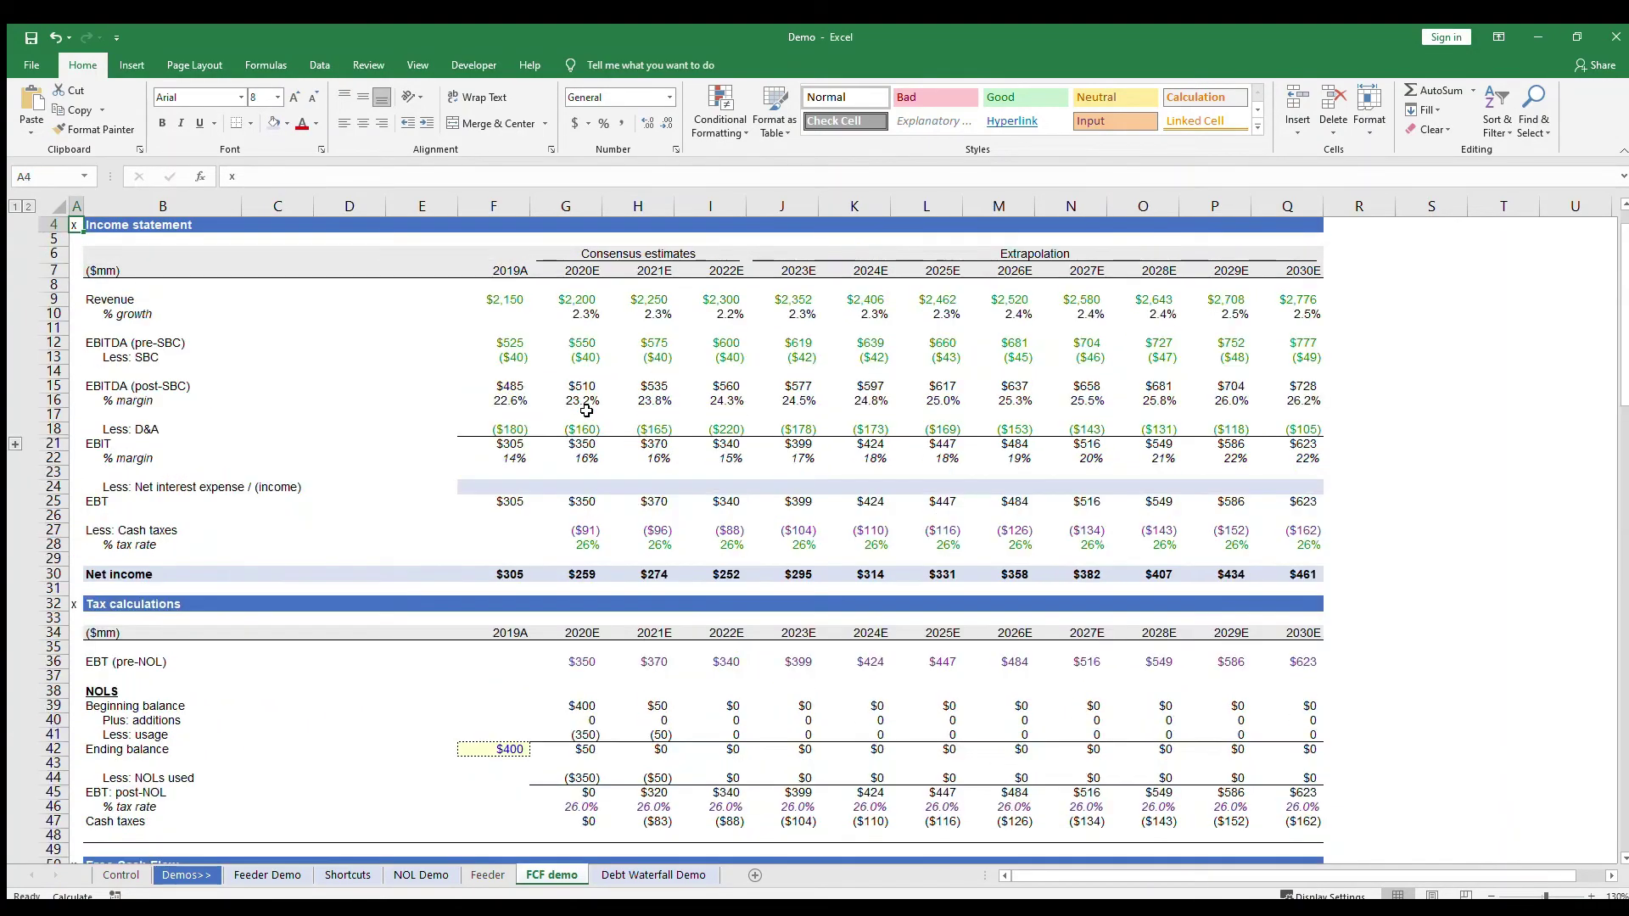
- Enter =G146*-1 in G24 to link 2020E net interest expense to the debt summary
{"action": "key", "text": "Down"}
{"action": "key", "text": "Down"}
{"action": "key", "text": "Down"}
{"action": "key", "text": "Down"}
{"action": "key", "text": "Down"}
{"action": "key", "text": "Down"}
{"action": "key", "text": "Down"}
{"action": "key", "text": "Down"}
{"action": "key", "text": "Down"}
{"action": "key", "text": "Down"}
{"action": "key", "text": "Down"}
{"action": "key", "text": "Down"}
{"action": "key", "text": "Down"}
{"action": "key", "text": "Down"}
{"action": "key", "text": "Down"}
{"action": "key", "text": "Down"}
{"action": "key", "text": "Down"}
{"action": "key", "text": "Down"}
{"action": "key", "text": "Down"}
{"action": "key", "text": "Down"}
{"action": "key", "text": "Right"}
{"action": "key", "text": "Right"}
{"action": "key", "text": "Right"}
{"action": "key", "text": "Right"}
{"action": "key", "text": "Right"}
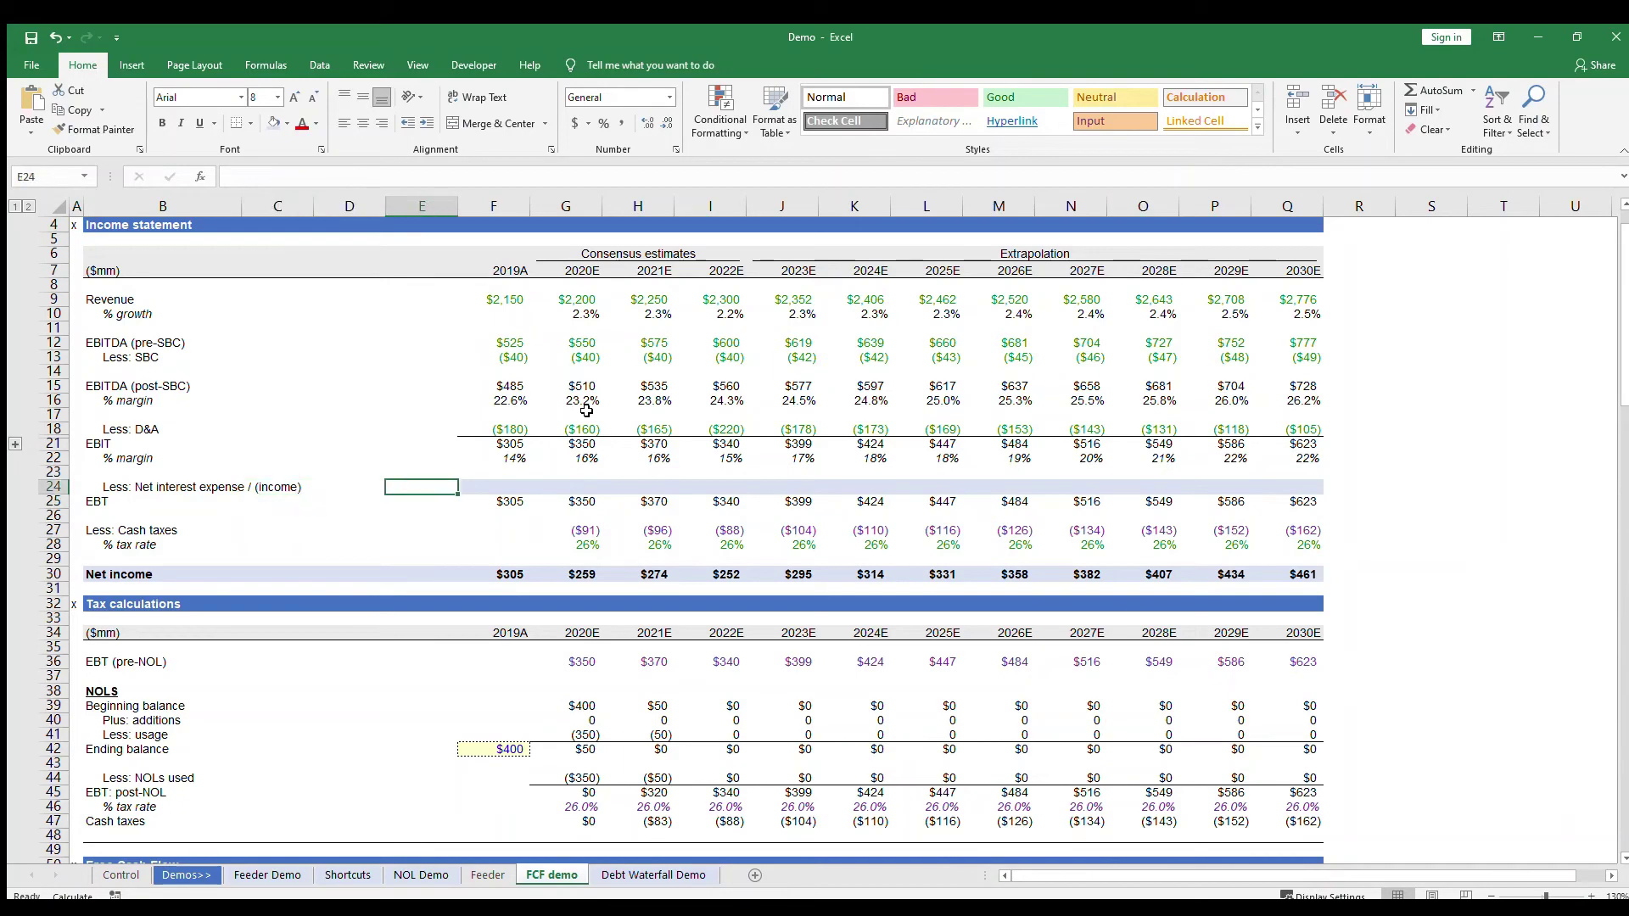
{"action": "key", "text": "Right"}
{"action": "type", "text": "="}
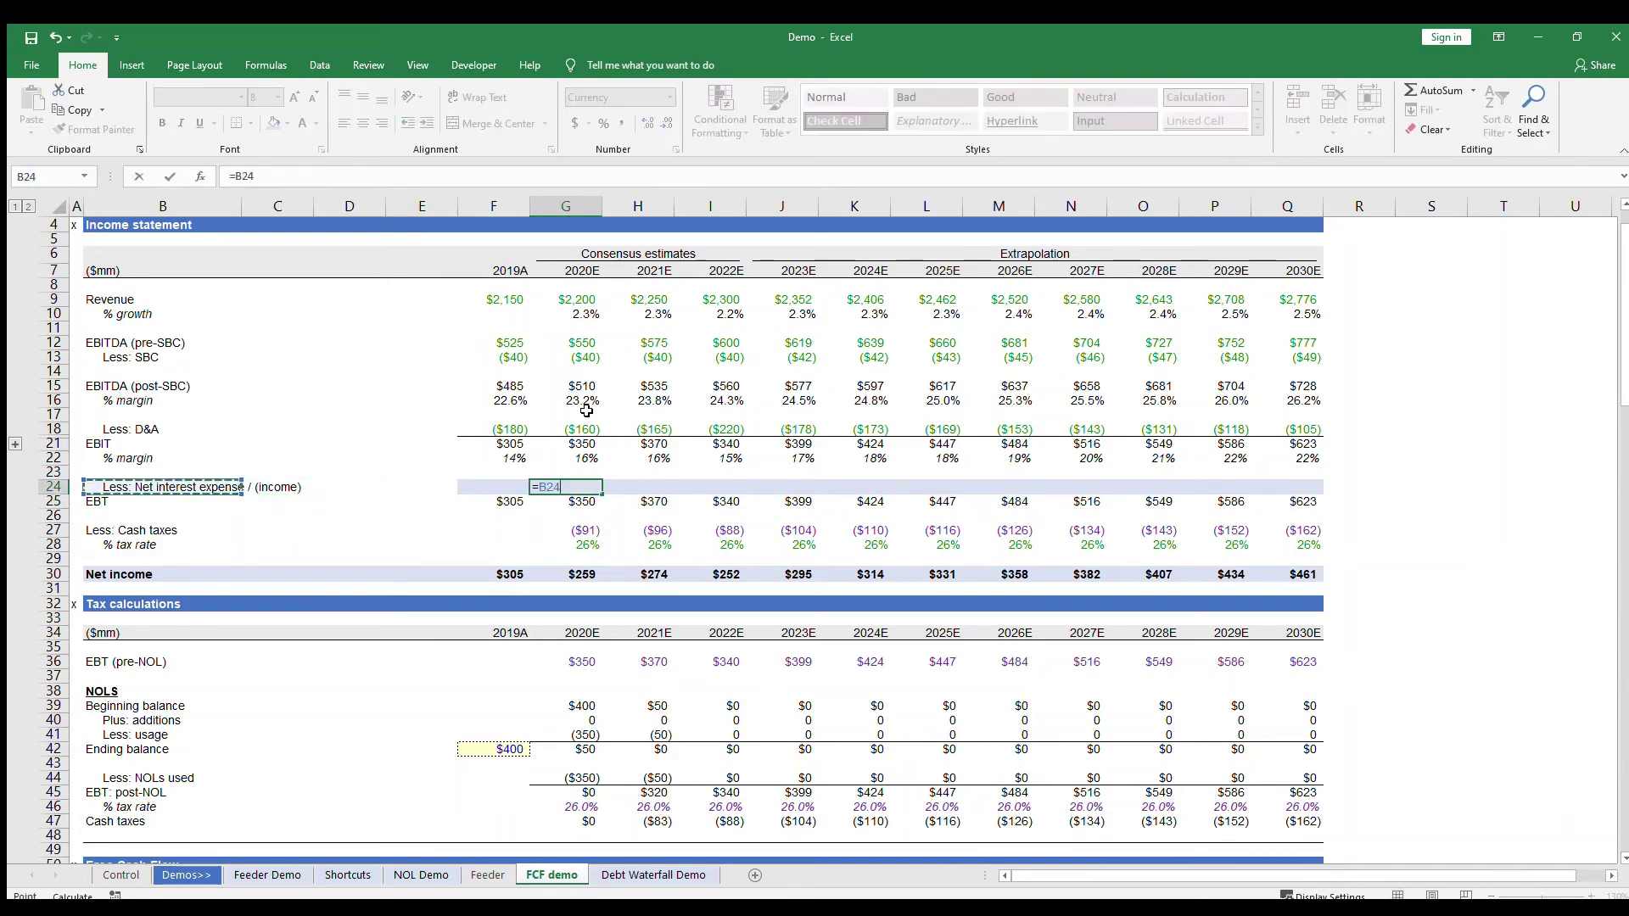
{"action": "key", "text": "ctrl+Down"}
{"action": "key", "text": "ctrl+Down"}
{"action": "key", "text": "ctrl+Down"}
{"action": "key", "text": "ctrl+Down"}
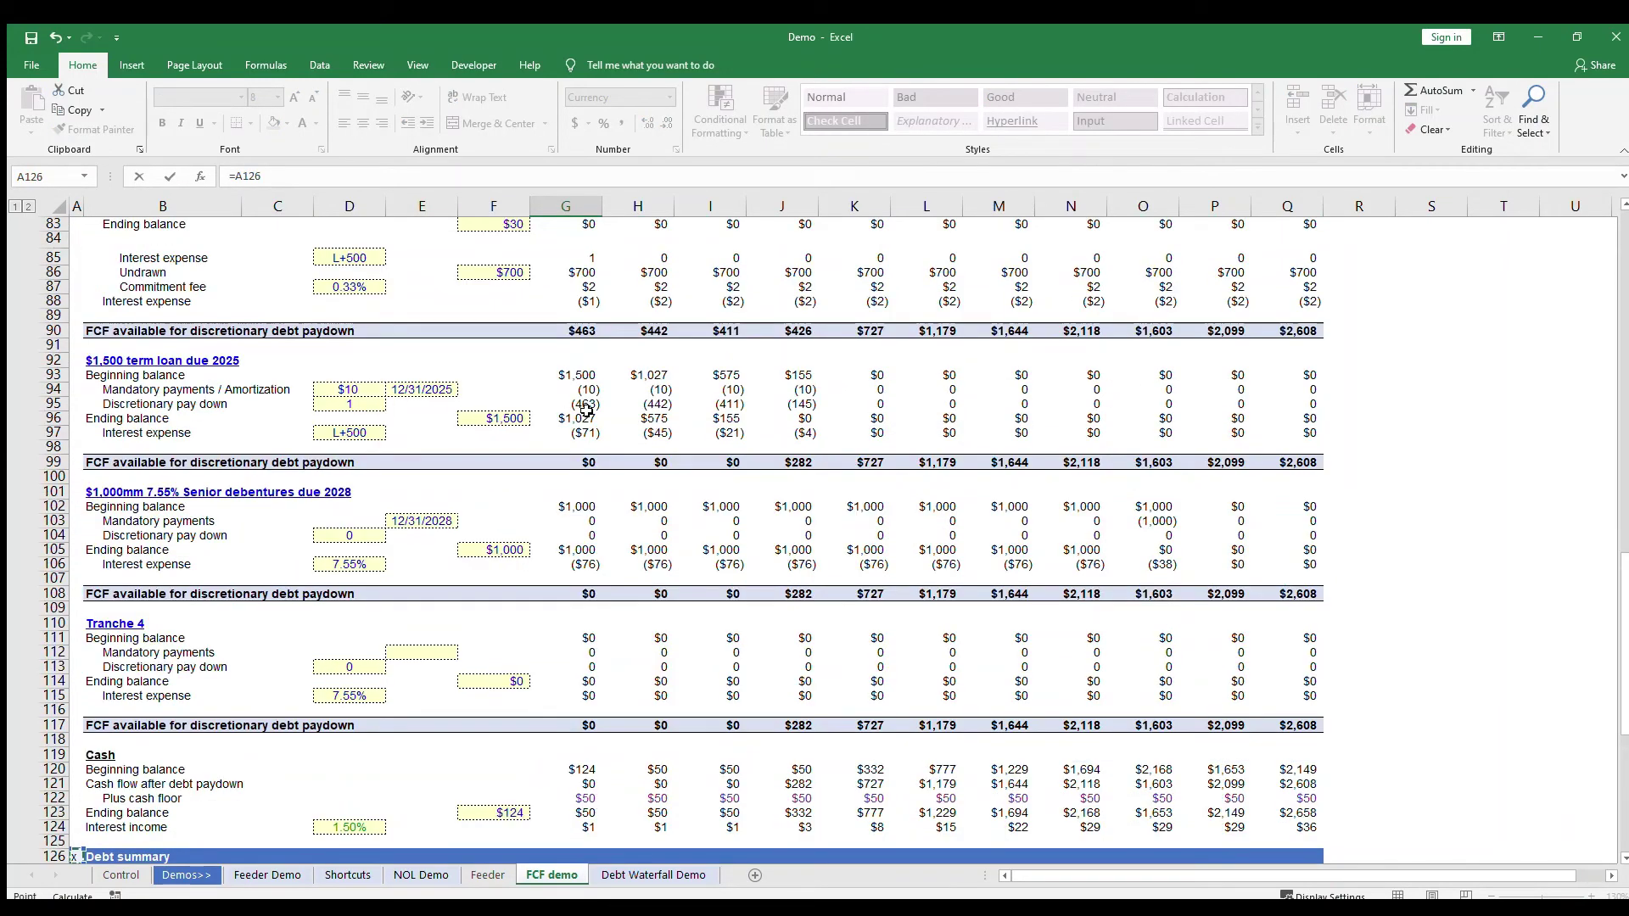
{"action": "key", "text": "Down"}
{"action": "key", "text": "Down"}
{"action": "key", "text": "Down"}
{"action": "key", "text": "Down"}
{"action": "key", "text": "Down"}
{"action": "key", "text": "Down"}
{"action": "key", "text": "Down"}
{"action": "key", "text": "Down"}
{"action": "key", "text": "Down"}
{"action": "key", "text": "Down"}
{"action": "key", "text": "Down"}
{"action": "key", "text": "Down"}
{"action": "key", "text": "Down"}
{"action": "key", "text": "Down"}
{"action": "key", "text": "Down"}
{"action": "key", "text": "Down"}
{"action": "key", "text": "Down"}
{"action": "key", "text": "Down"}
{"action": "key", "text": "Down"}
{"action": "key", "text": "Down"}
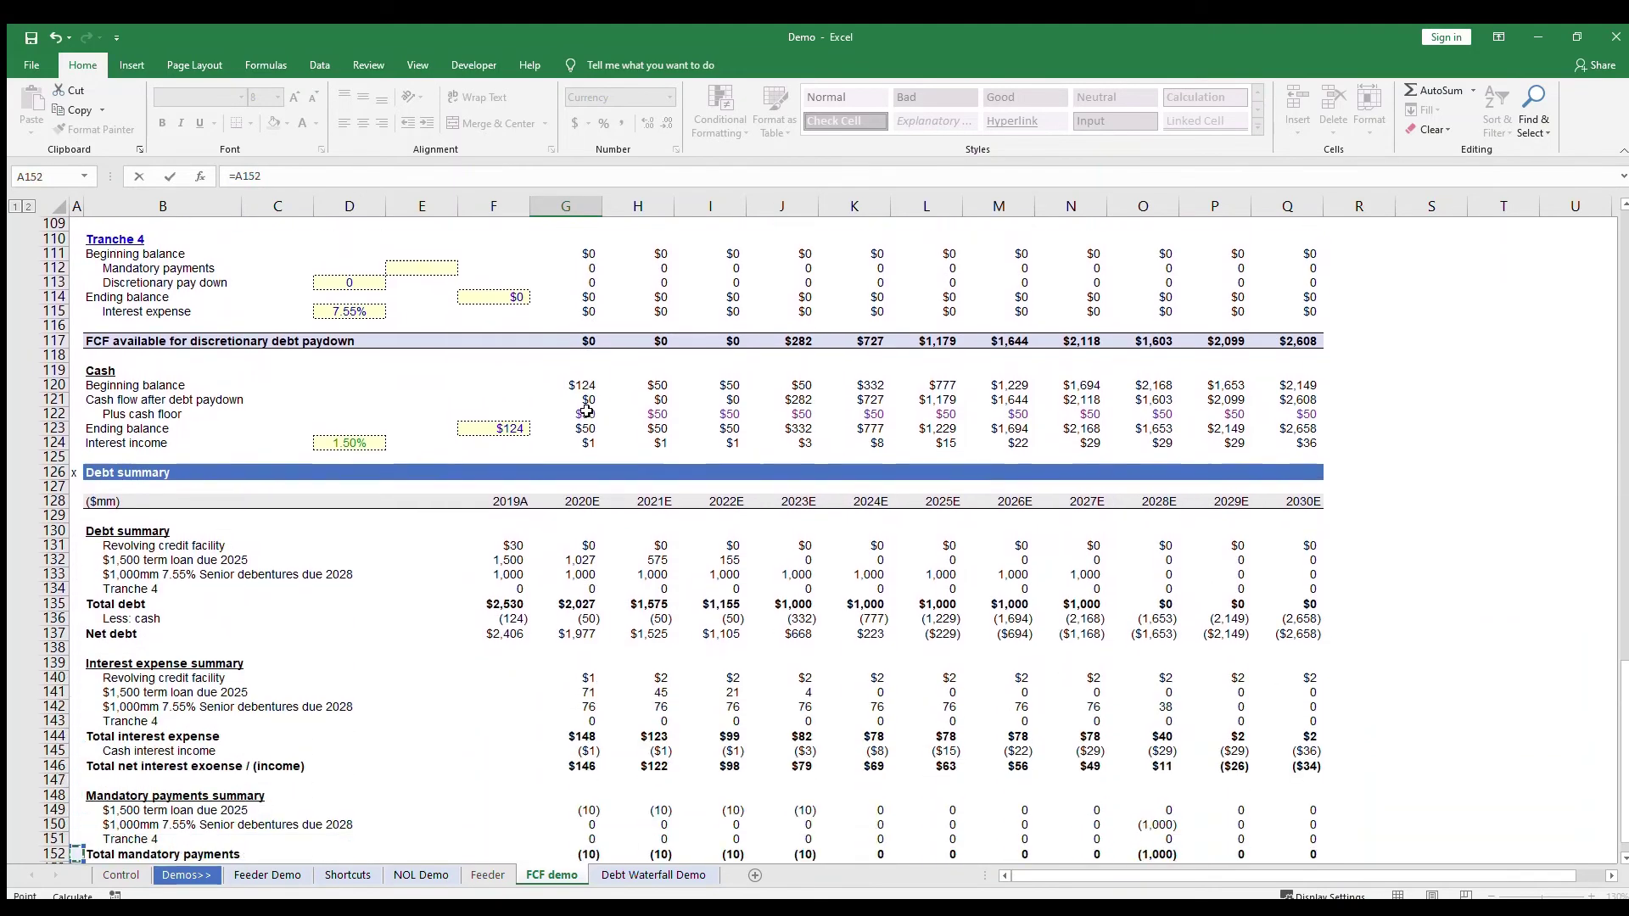
{"action": "key", "text": "Right"}
{"action": "key", "text": "Right"}
{"action": "key", "text": "Right"}
{"action": "key", "text": "Right"}
{"action": "key", "text": "Right"}
{"action": "key", "text": "Right"}
{"action": "key", "text": "Right"}
{"action": "key", "text": "Right"}
{"action": "key", "text": "Right"}
{"action": "key", "text": "Right"}
{"action": "key", "text": "Right"}
{"action": "key", "text": "Right"}
{"action": "key", "text": "Up"}
{"action": "key", "text": "Left"}
{"action": "key", "text": "Left"}
{"action": "key", "text": "Up"}
{"action": "key", "text": "Left"}
{"action": "key", "text": "Left"}
{"action": "key", "text": "Up"}
{"action": "key", "text": "Up"}
{"action": "key", "text": "Up"}
{"action": "key", "text": "Up"}
{"action": "key", "text": "Left"}
{"action": "key", "text": "Up"}
{"action": "key", "text": "Left"}
{"action": "type", "text": "*-"}
{"action": "key", "text": "Return"}
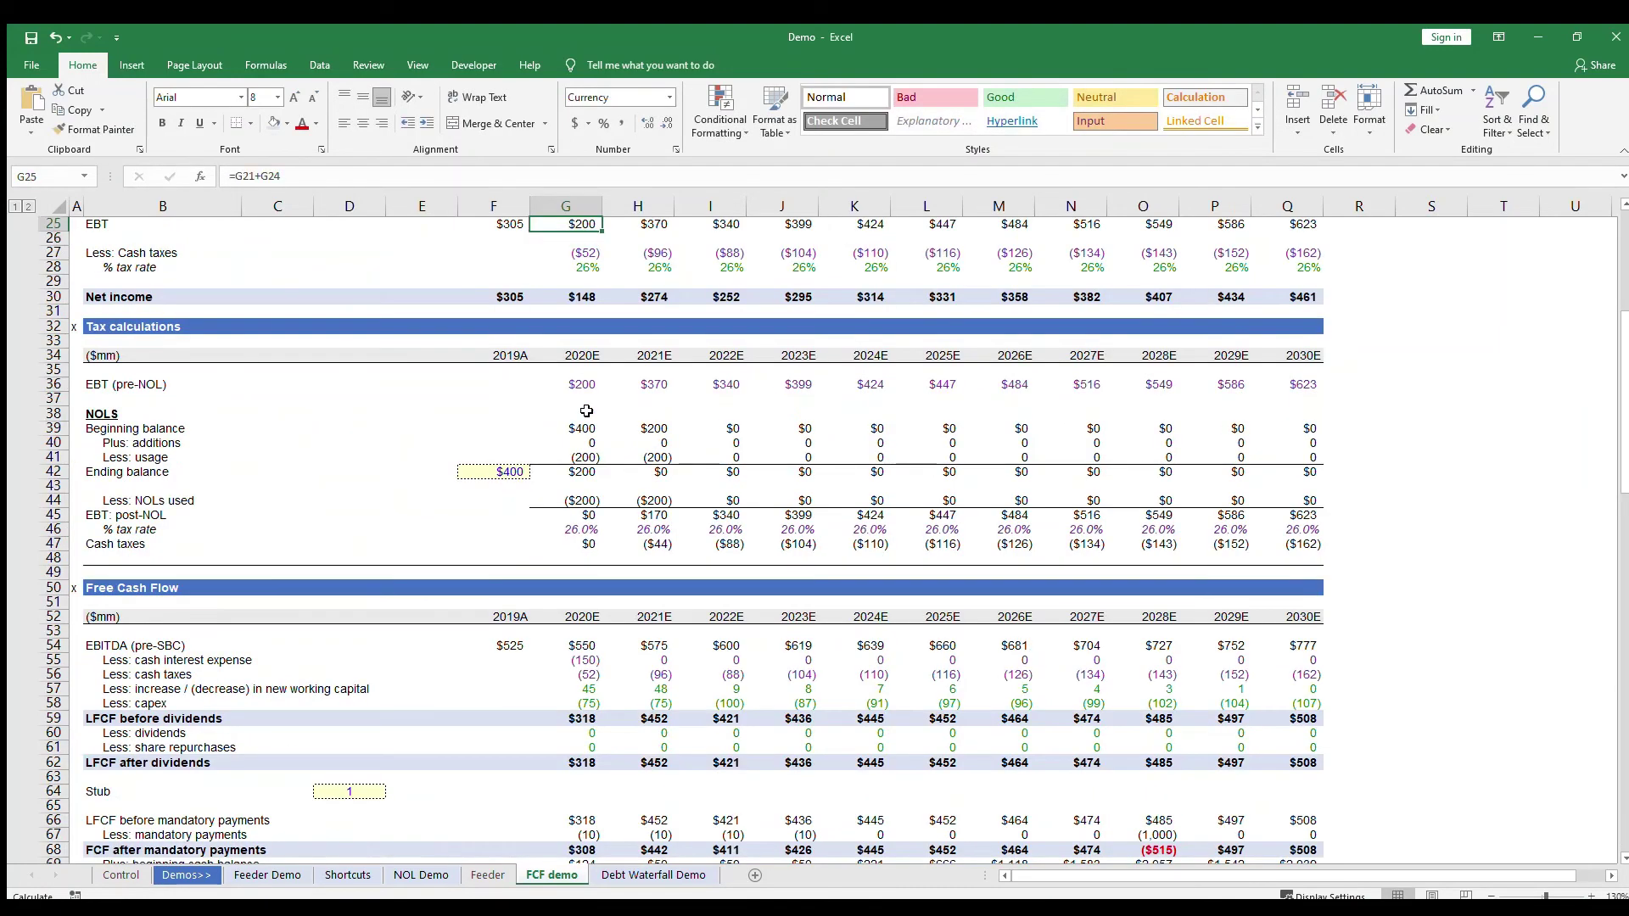
{"action": "key", "text": "Up"}
- Fill the net interest formula across G24:Q24 through 2030E with Ctrl+R
{"action": "key", "text": "Down"}
{"action": "key", "text": "ctrl+Right"}
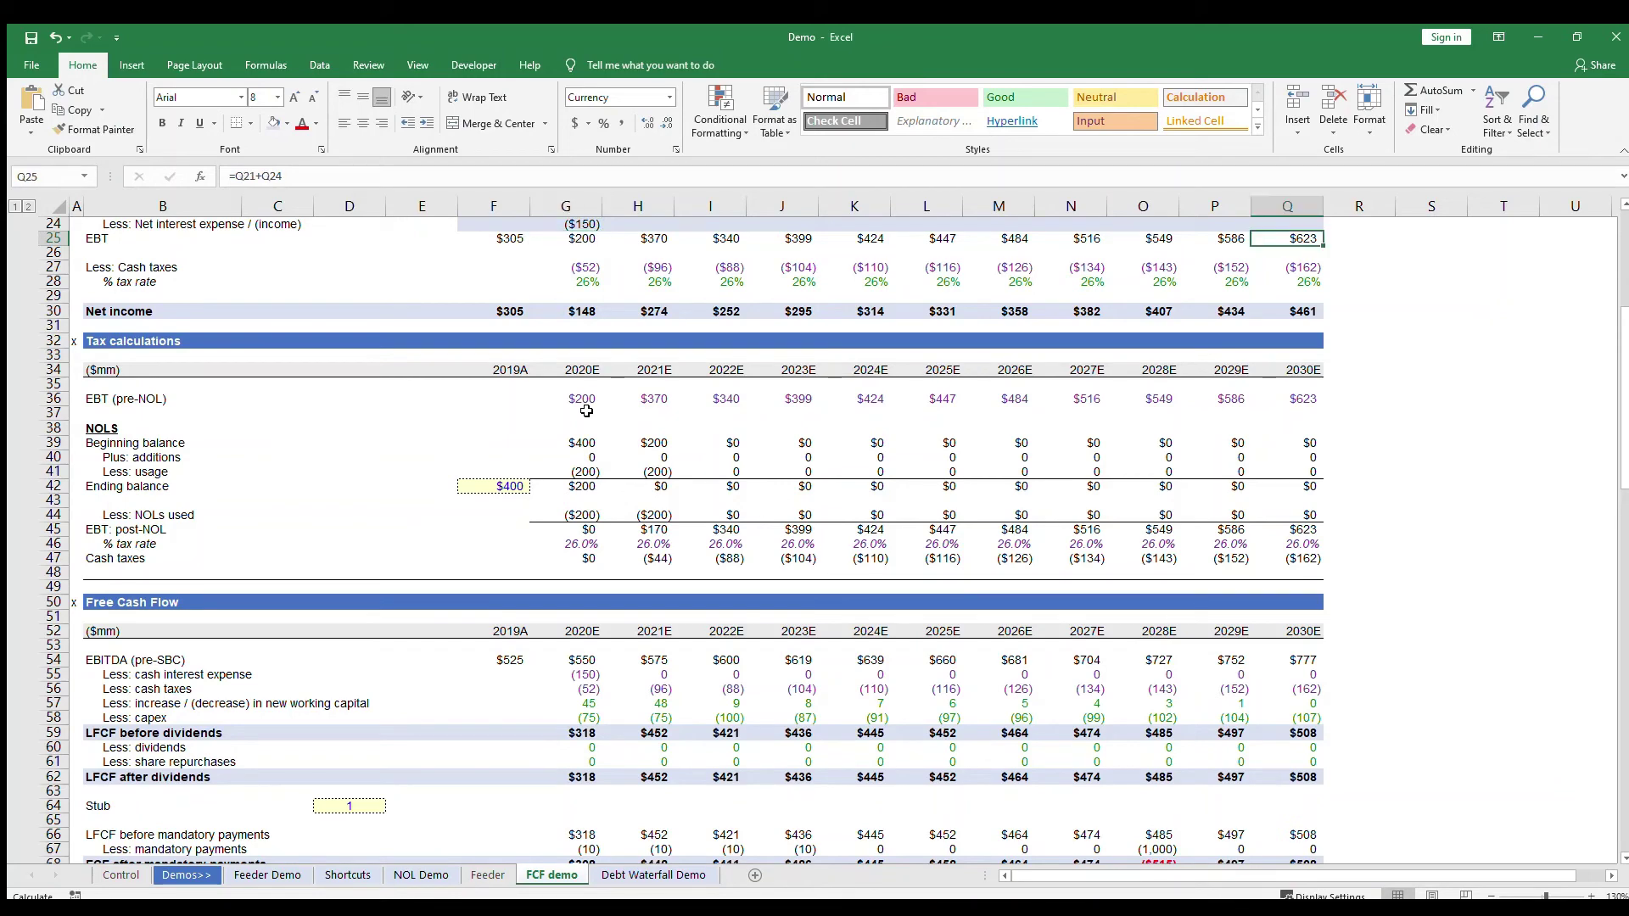
{"action": "key", "text": "Up"}
{"action": "key", "text": "ctrl+shift+Left"}
{"action": "key", "text": "ctrl+r"}
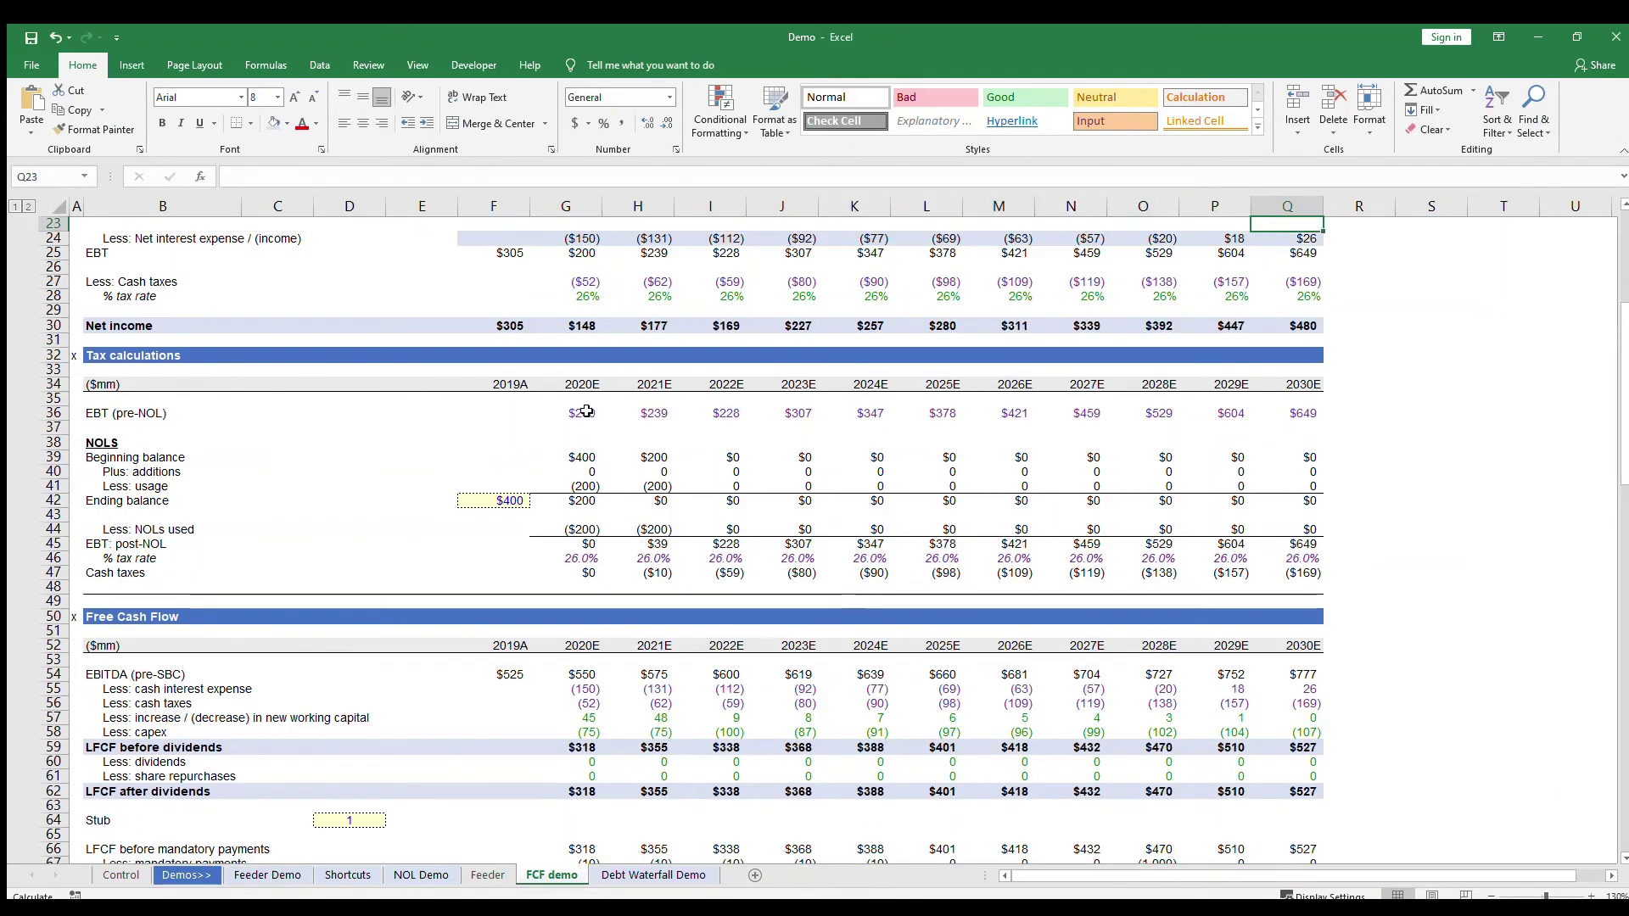
{"action": "key", "text": "ctrl+Up"}
{"action": "key", "text": "ctrl+Up"}
{"action": "key", "text": "ctrl+Up"}
{"action": "key", "text": "ctrl+Up"}
{"action": "key", "text": "Down"}
{"action": "key", "text": "Down"}
{"action": "key", "text": "Down"}
{"action": "key", "text": "Down"}
{"action": "key", "text": "Down"}
{"action": "key", "text": "Down"}
{"action": "key", "text": "Down"}
{"action": "key", "text": "Down"}
{"action": "key", "text": "Down"}
{"action": "key", "text": "Down"}
{"action": "key", "text": "Down"}
{"action": "key", "text": "Down"}
{"action": "key", "text": "Down"}
{"action": "key", "text": "Down"}
{"action": "key", "text": "Down"}
{"action": "key", "text": "Down"}
{"action": "key", "text": "Down"}
{"action": "key", "text": "Down"}
{"action": "key", "text": "Down"}
{"action": "key", "text": "Down"}
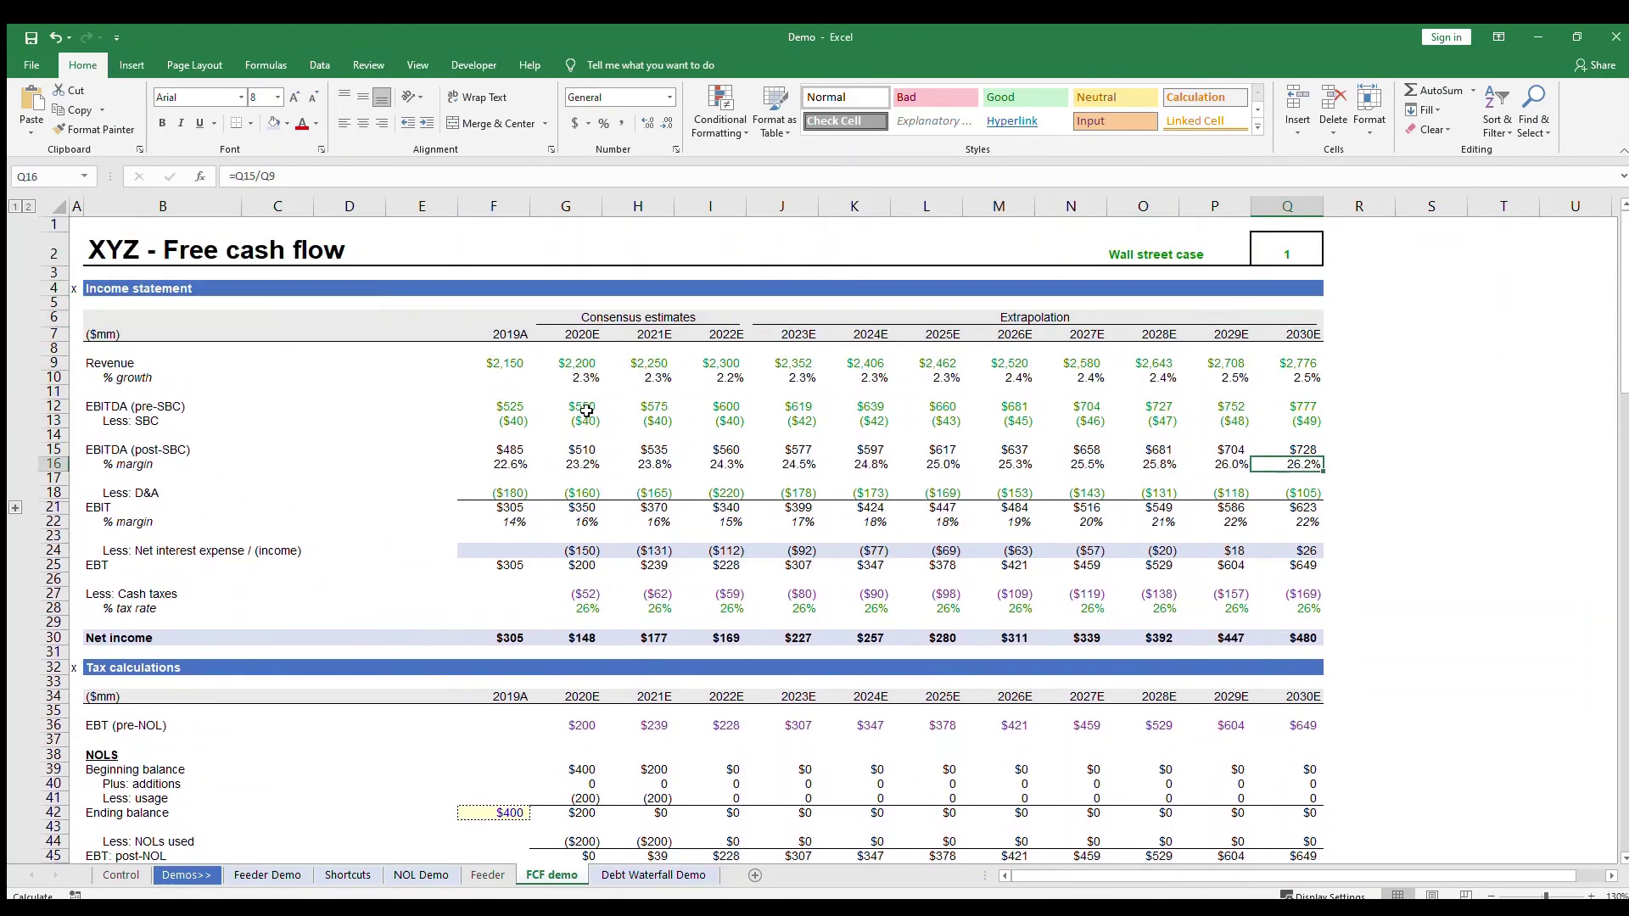
{"action": "key", "text": "Down"}
{"action": "key", "text": "Down"}
{"action": "key", "text": "Down"}
{"action": "key", "text": "Down"}
{"action": "key", "text": "Down"}
{"action": "key", "text": "Down"}
{"action": "key", "text": "Down"}
{"action": "key", "text": "Down"}
{"action": "key", "text": "Down"}
{"action": "key", "text": "Down"}
{"action": "key", "text": "Down"}
{"action": "key", "text": "Down"}
{"action": "key", "text": "Down"}
{"action": "key", "text": "Down"}
{"action": "key", "text": "Down"}
{"action": "key", "text": "Down"}
{"action": "key", "text": "Down"}
{"action": "key", "text": "Down"}
{"action": "key", "text": "Down"}
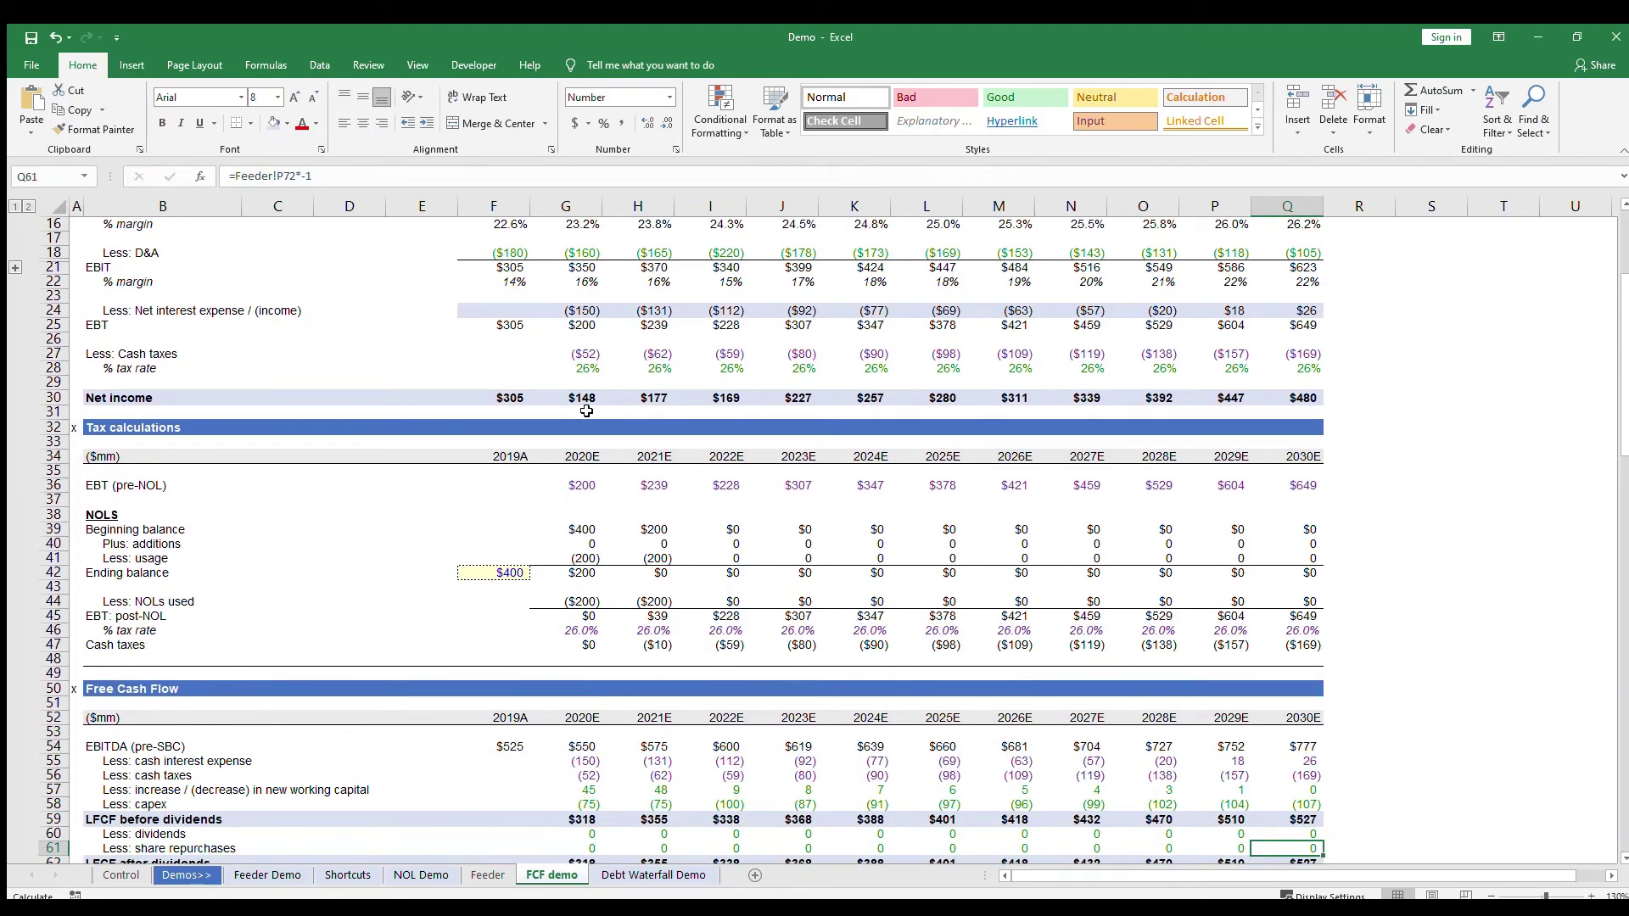
{"action": "key", "text": "Down"}
{"action": "key", "text": "Down"}
{"action": "key", "text": "Down"}
{"action": "key", "text": "Down"}
{"action": "key", "text": "Down"}
{"action": "key", "text": "Down"}
{"action": "key", "text": "Down"}
{"action": "key", "text": "Down"}
{"action": "key", "text": "Down"}
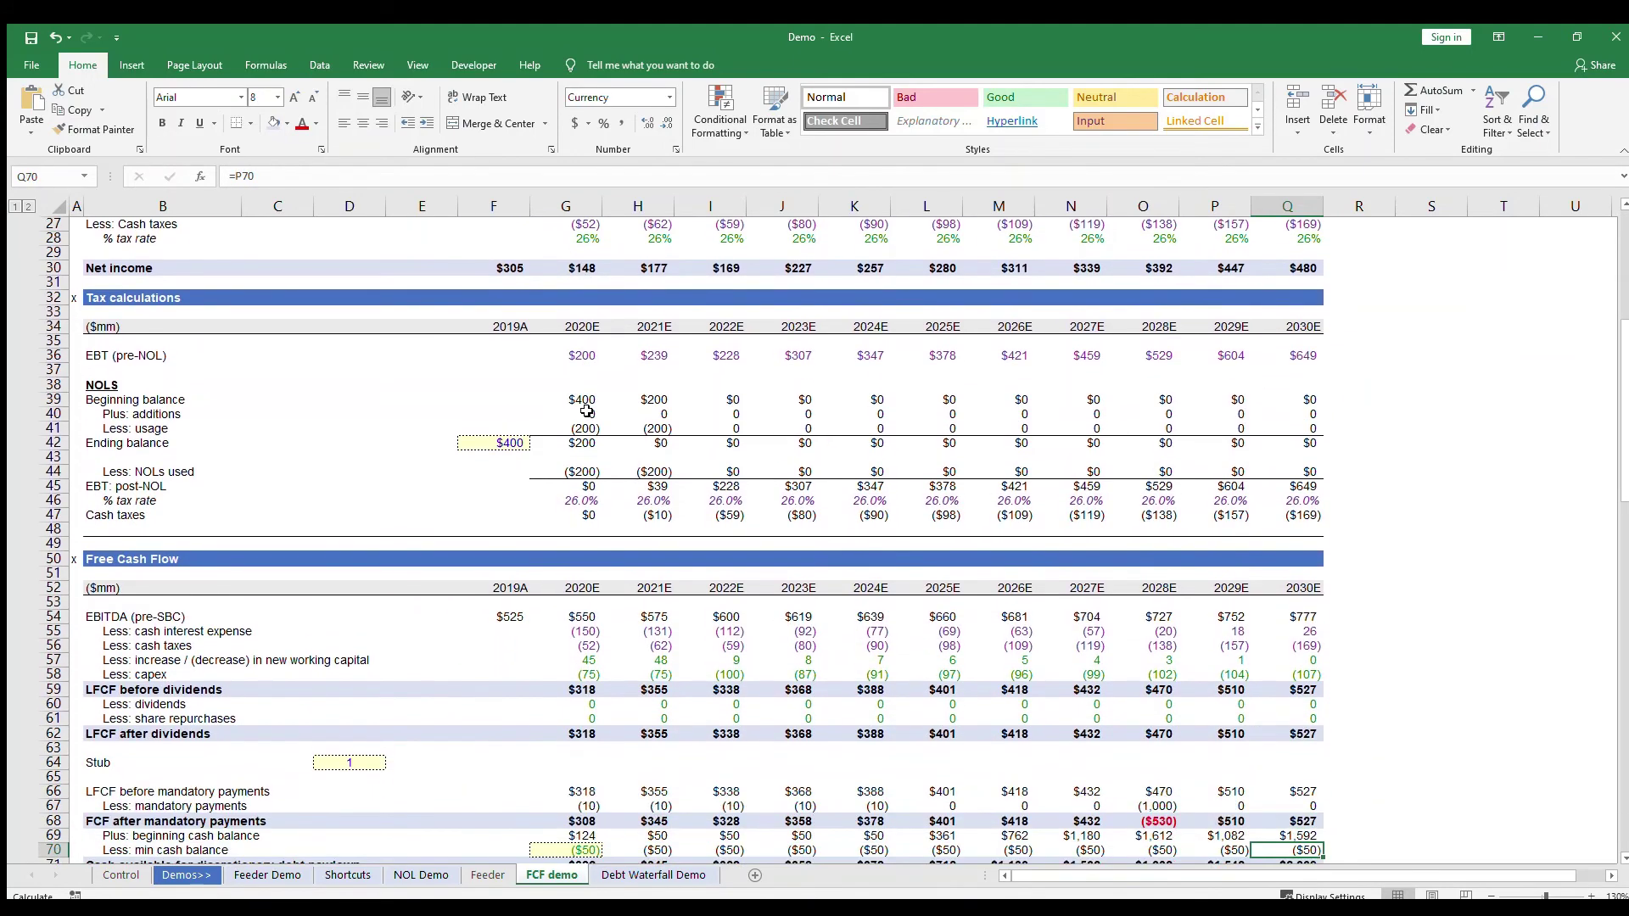
{"action": "key", "text": "Up"}
{"action": "key", "text": "Up"}
{"action": "key", "text": "Up"}
{"action": "key", "text": "Up"}
{"action": "key", "text": "Up"}
{"action": "key", "text": "Up"}
{"action": "key", "text": "Up"}
{"action": "key", "text": "Up"}
{"action": "key", "text": "Up"}
{"action": "key", "text": "Up"}
{"action": "key", "text": "Up"}
{"action": "key", "text": "Up"}
{"action": "key", "text": "Up"}
{"action": "key", "text": "Up"}
{"action": "key", "text": "Up"}
{"action": "key", "text": "Up"}
{"action": "key", "text": "Up"}
{"action": "key", "text": "Up"}
{"action": "key", "text": "Up"}
{"action": "key", "text": "Up"}
{"action": "key", "text": "Up"}
{"action": "key", "text": "Up"}
{"action": "key", "text": "Up"}
{"action": "key", "text": "Up"}
{"action": "key", "text": "Up"}
{"action": "key", "text": "Up"}
{"action": "key", "text": "Down"}
{"action": "key", "text": "Down"}
{"action": "key", "text": "Up"}
{"action": "key", "text": "ctrl+Left"}
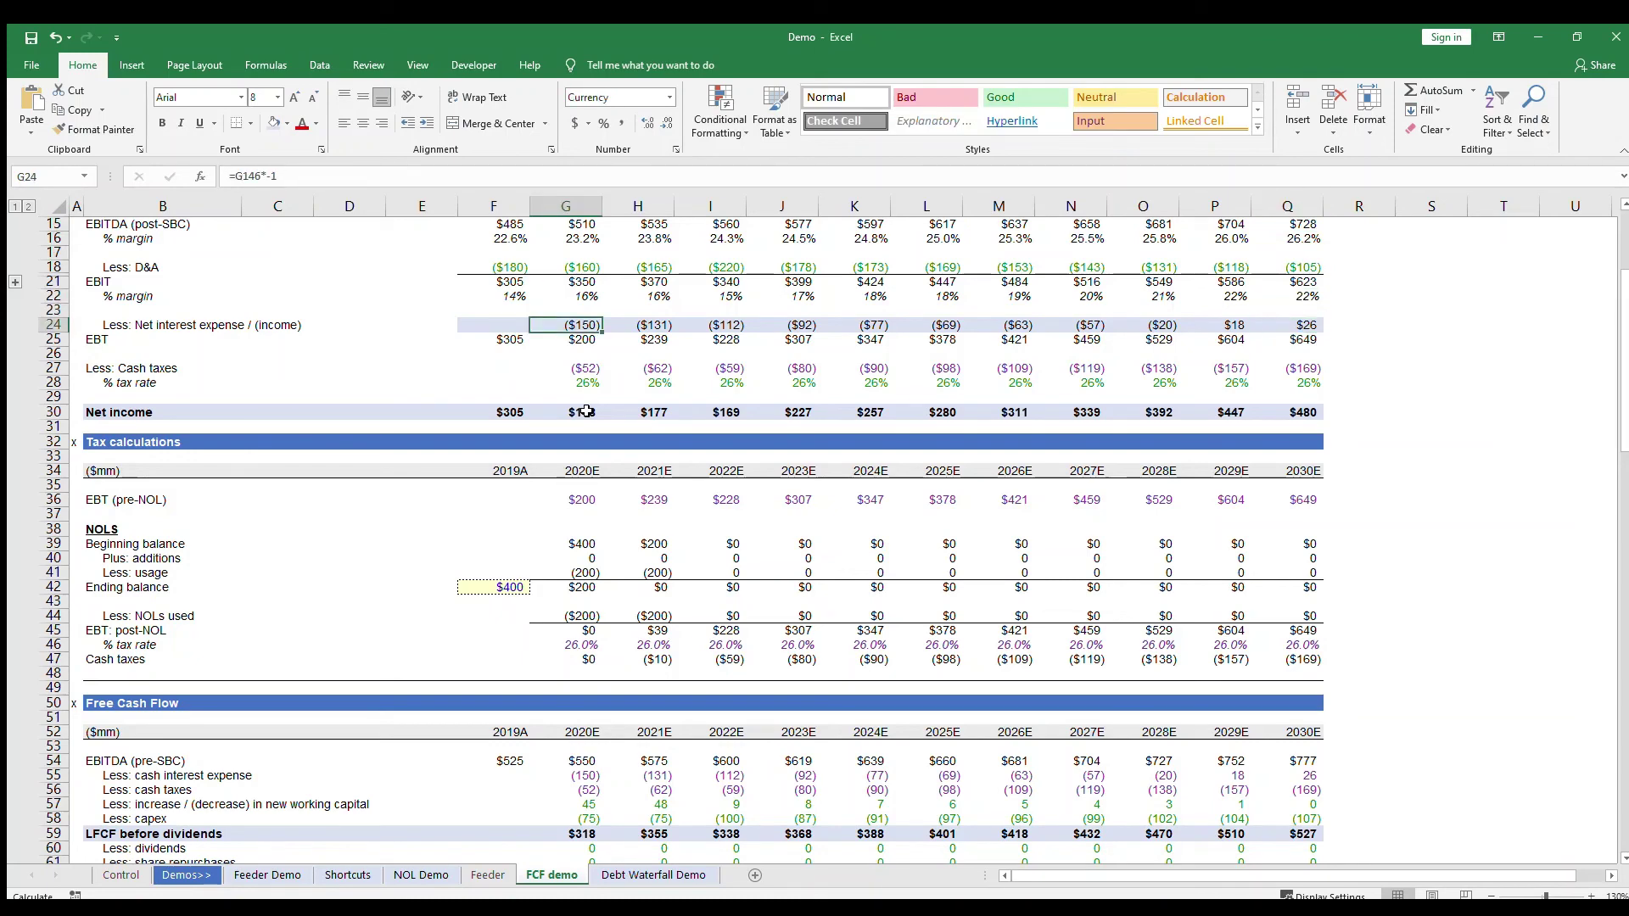
{"action": "key", "text": "Down"}
{"action": "key", "text": "F2"}
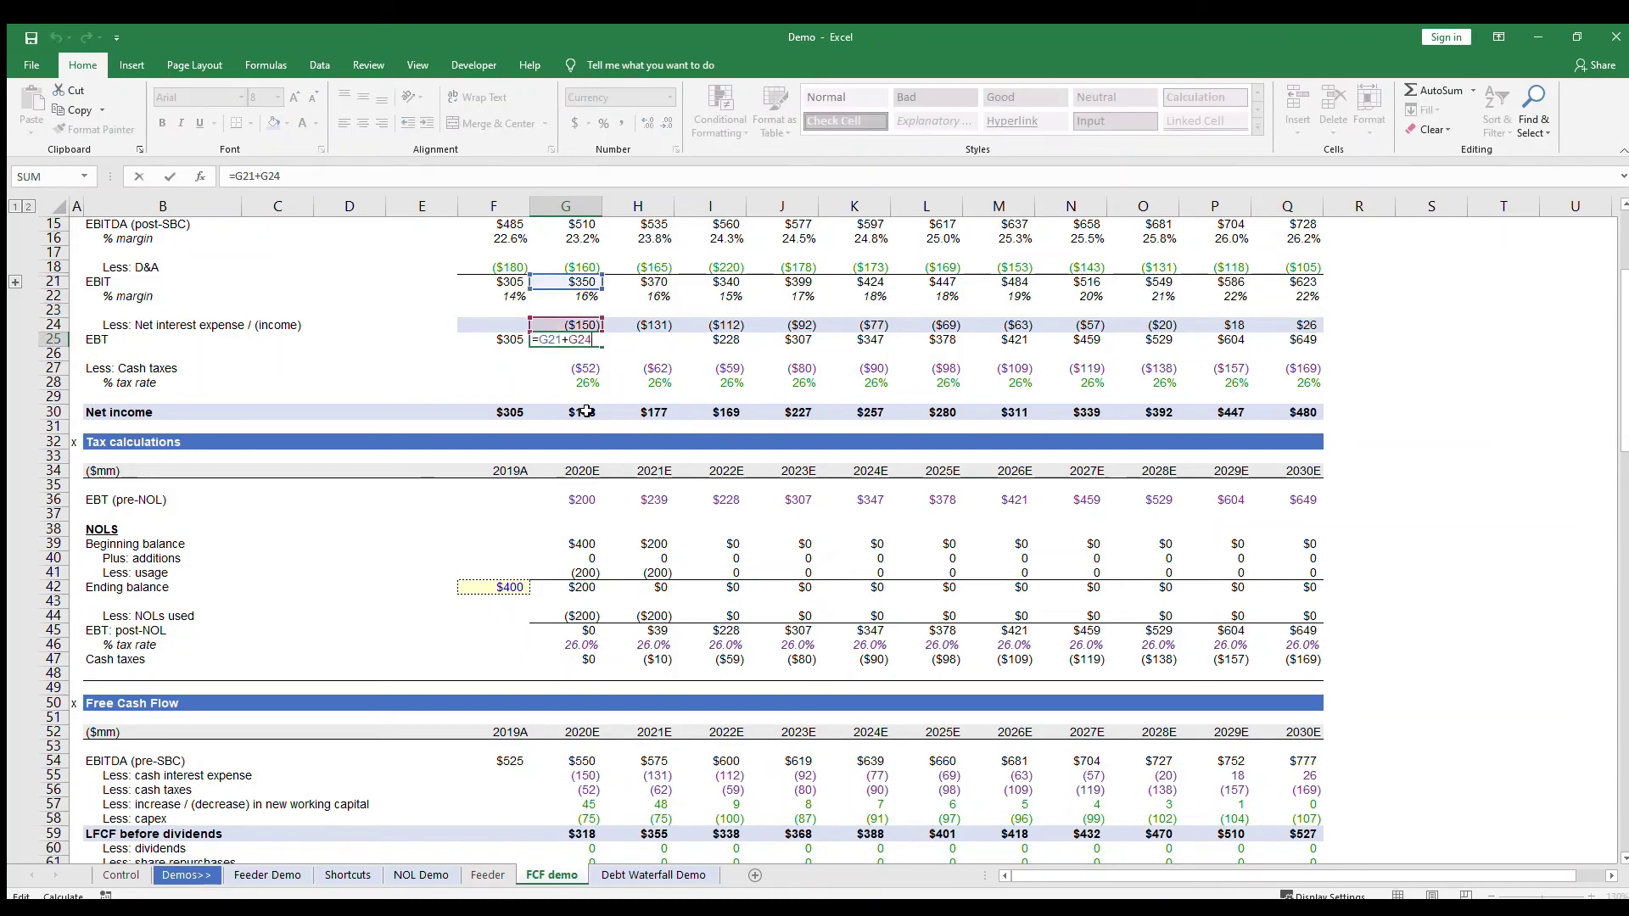
{"action": "key", "text": "Escape"}
{"action": "key", "text": "Down"}
{"action": "key", "text": "Up"}
{"action": "key", "text": "F2"}
{"action": "key", "text": "Escape"}
{"action": "key", "text": "Down"}
{"action": "key", "text": "Down"}
{"action": "key", "text": "Down"}
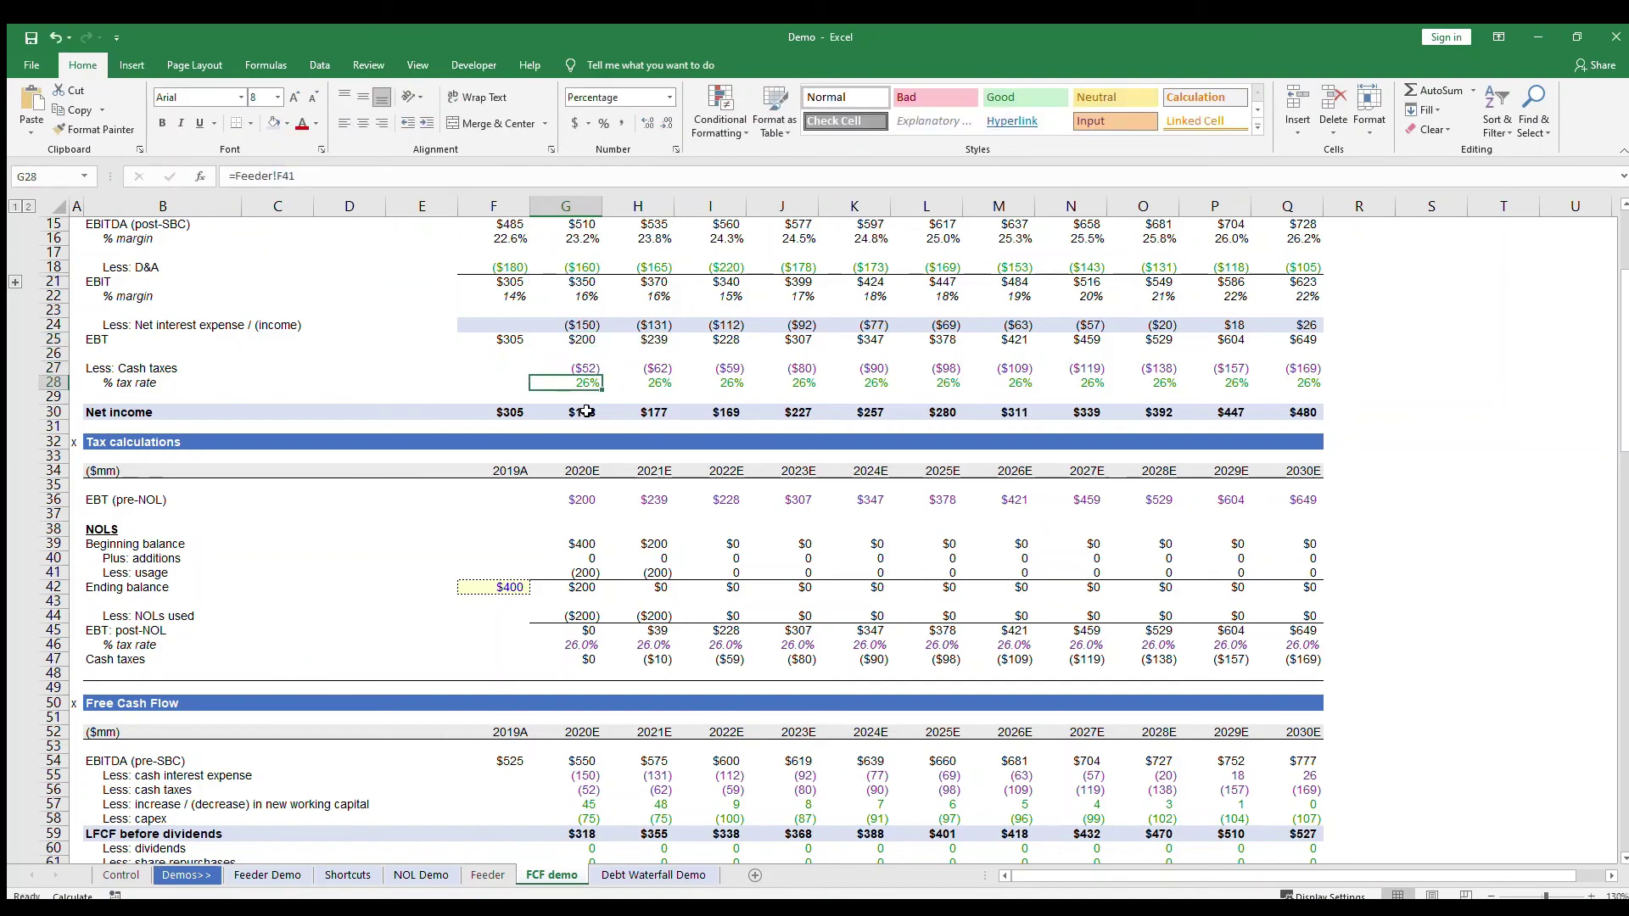
{"action": "key", "text": "Down"}
{"action": "key", "text": "Down"}
{"action": "key", "text": "F2"}
{"action": "key", "text": "Escape"}
{"action": "scroll", "coordinate": [899, 602], "scroll_direction": "up", "scroll_amount": 1}
{"action": "scroll", "coordinate": [899, 602], "scroll_direction": "down", "scroll_amount": 5}
{"action": "scroll", "coordinate": [898, 602], "scroll_direction": "up", "scroll_amount": 9}
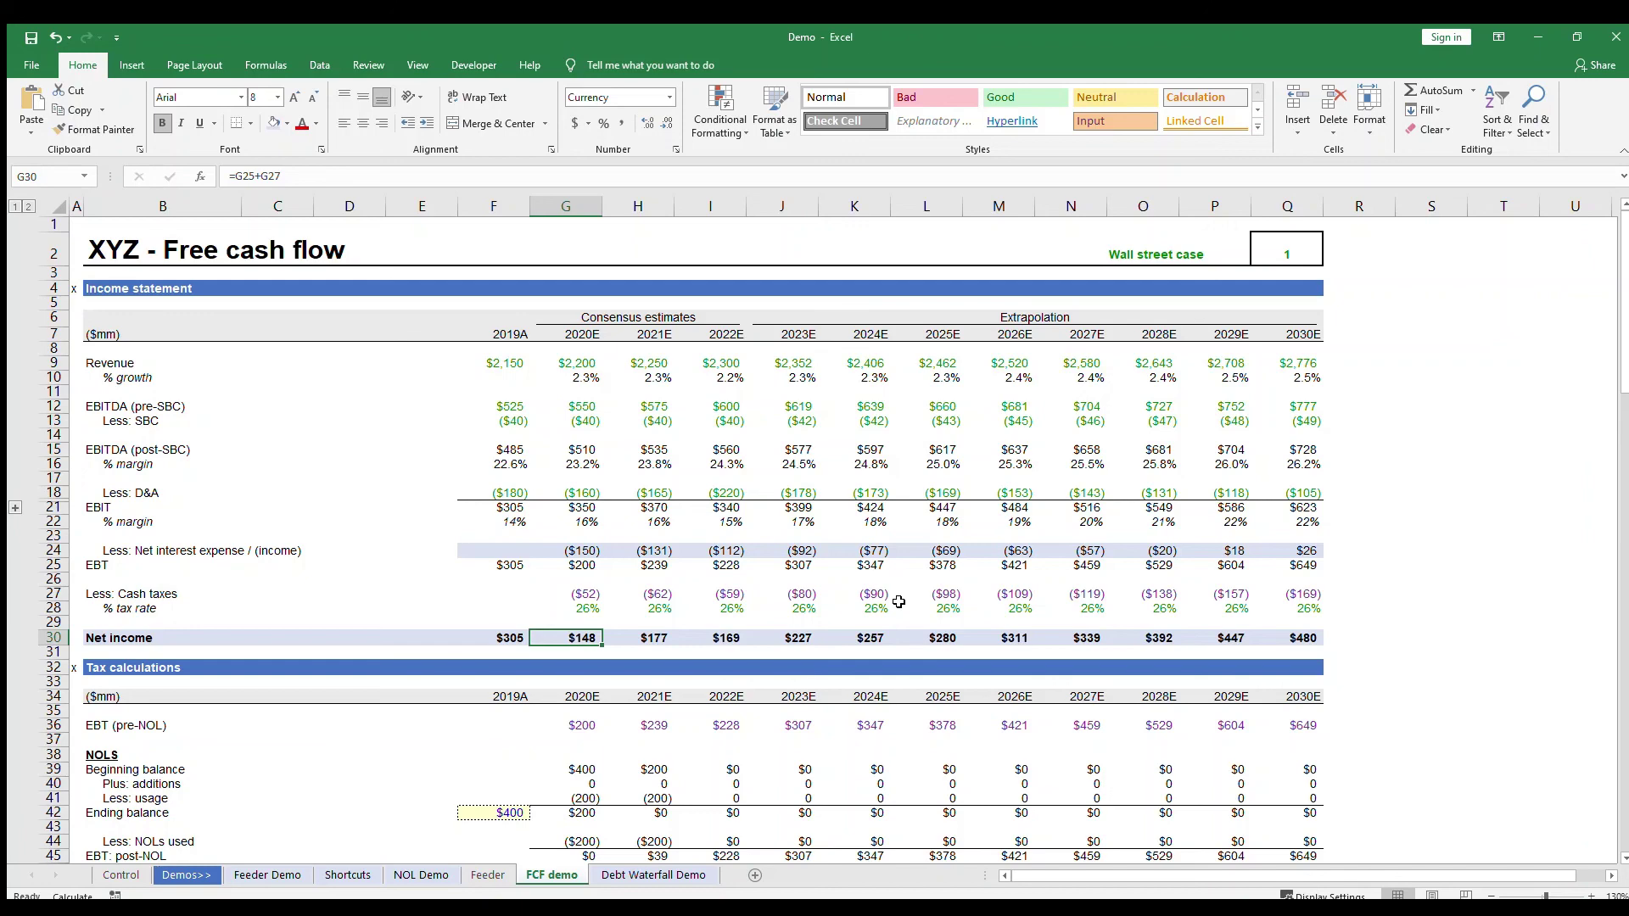
{"action": "scroll", "coordinate": [899, 602], "scroll_direction": "down", "scroll_amount": 8}
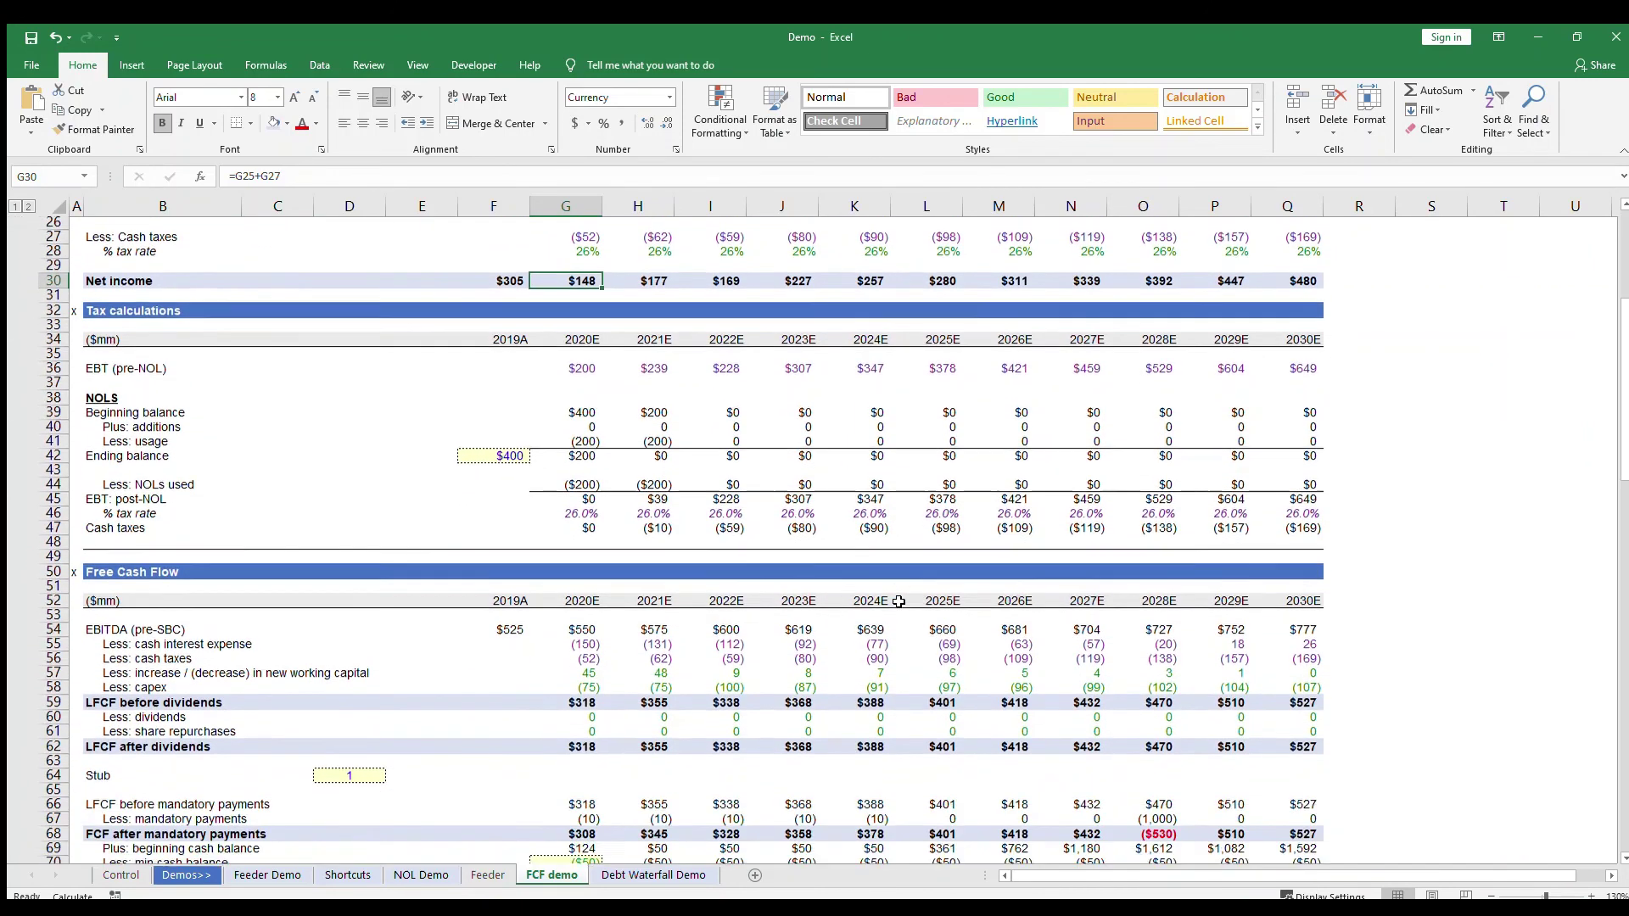
{"action": "scroll", "coordinate": [899, 601], "scroll_direction": "down", "scroll_amount": 4}
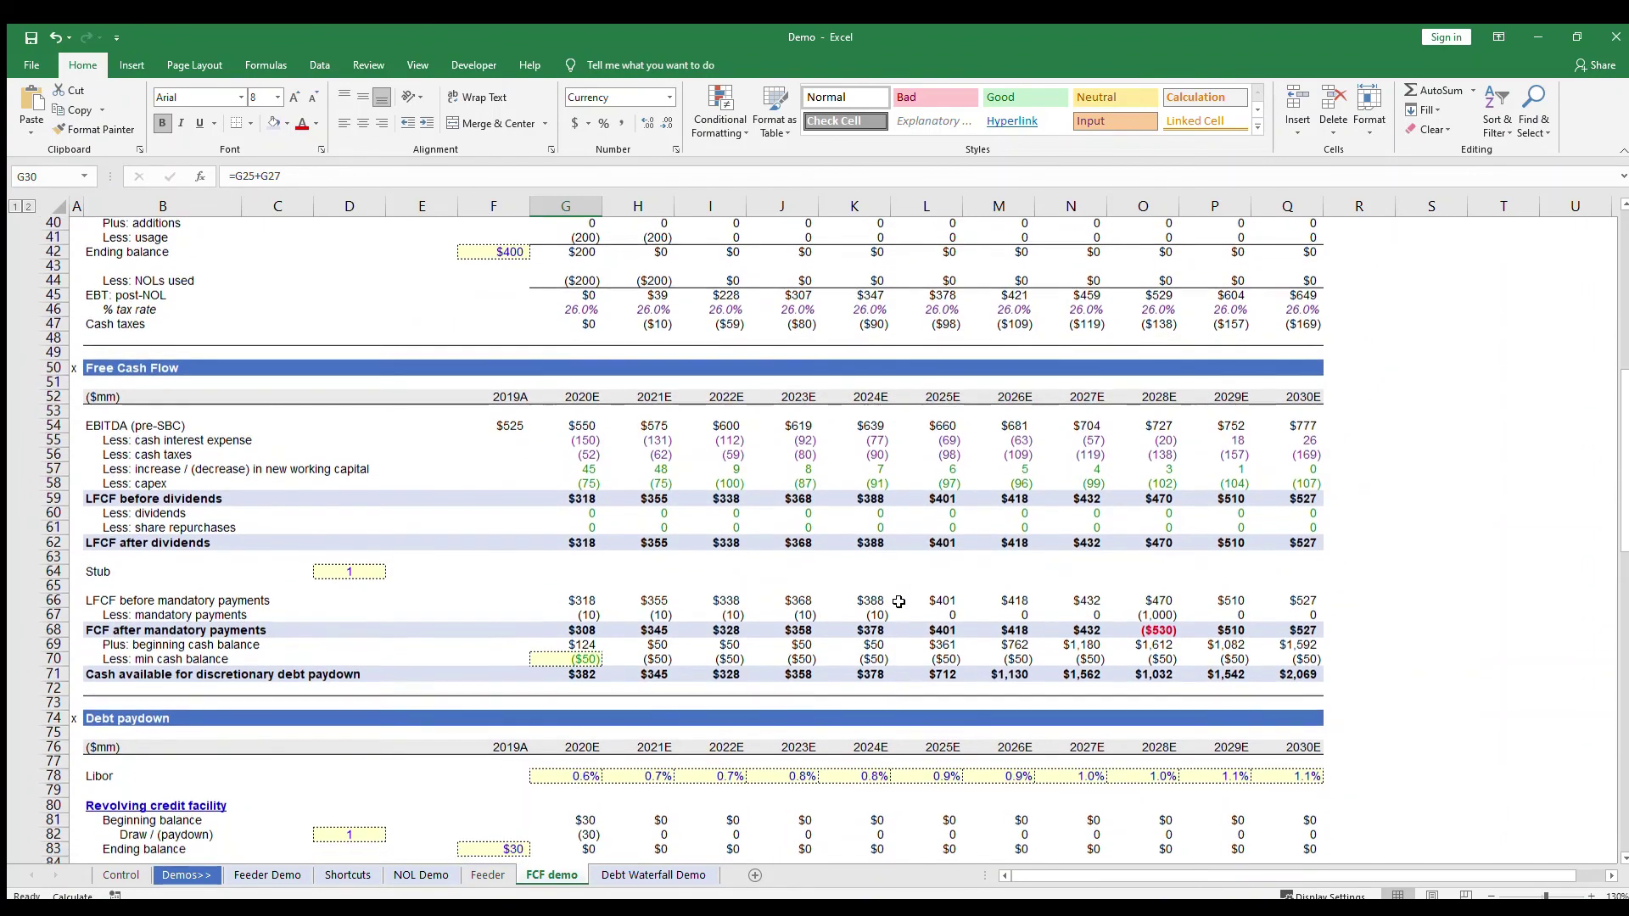
{"action": "scroll", "coordinate": [899, 601], "scroll_direction": "up", "scroll_amount": 8}
{"action": "scroll", "coordinate": [898, 602], "scroll_direction": "up", "scroll_amount": 4}
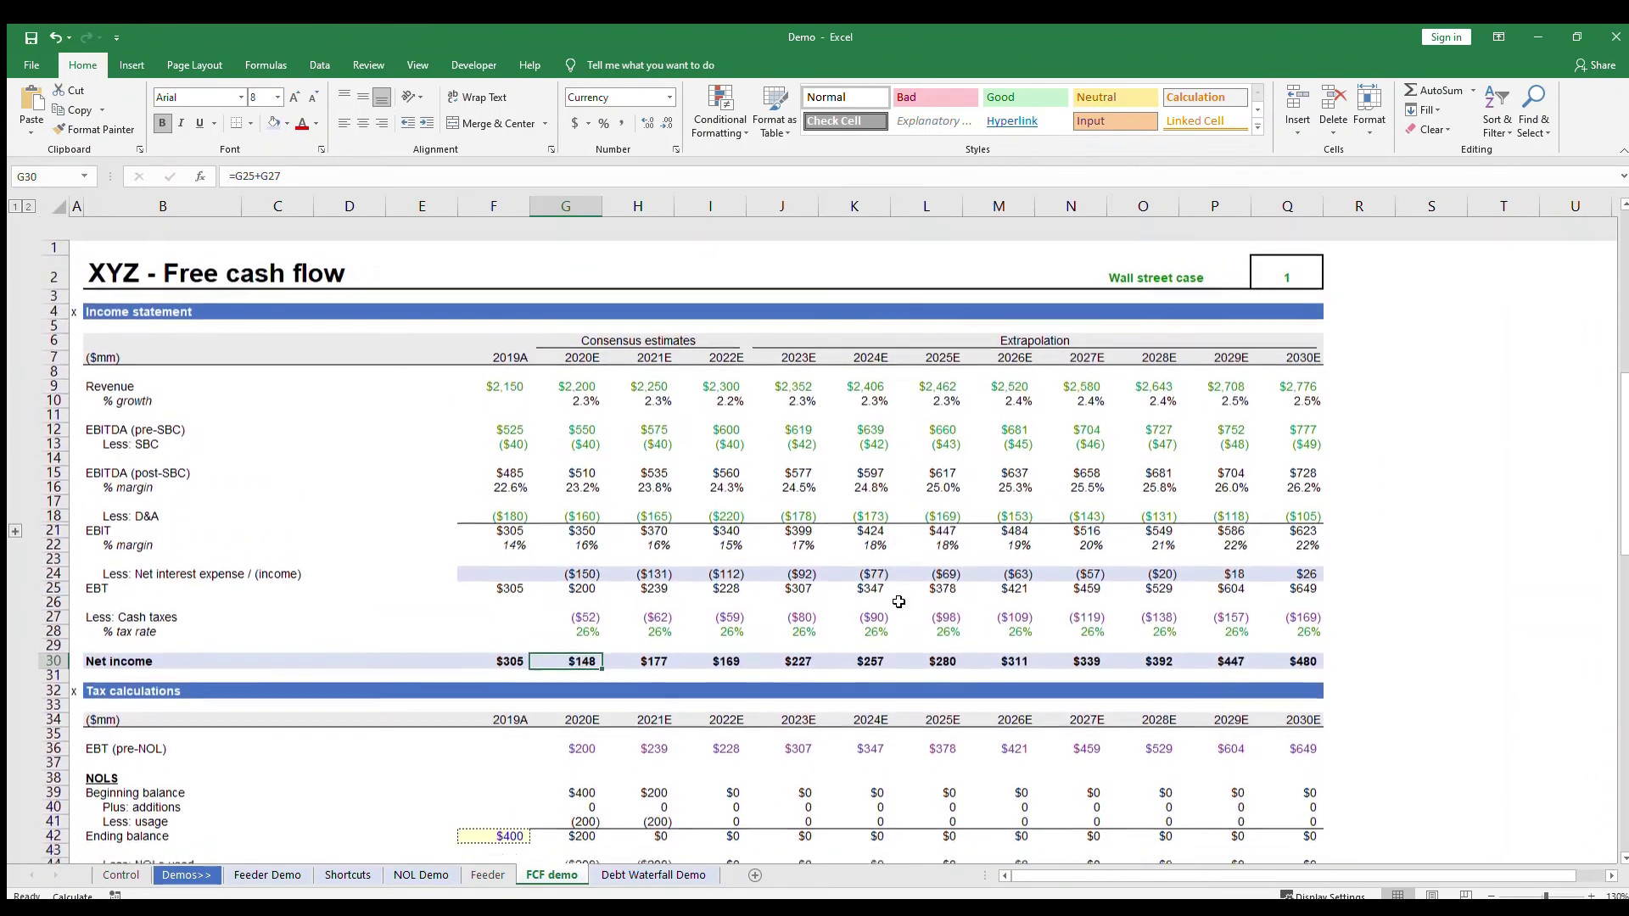